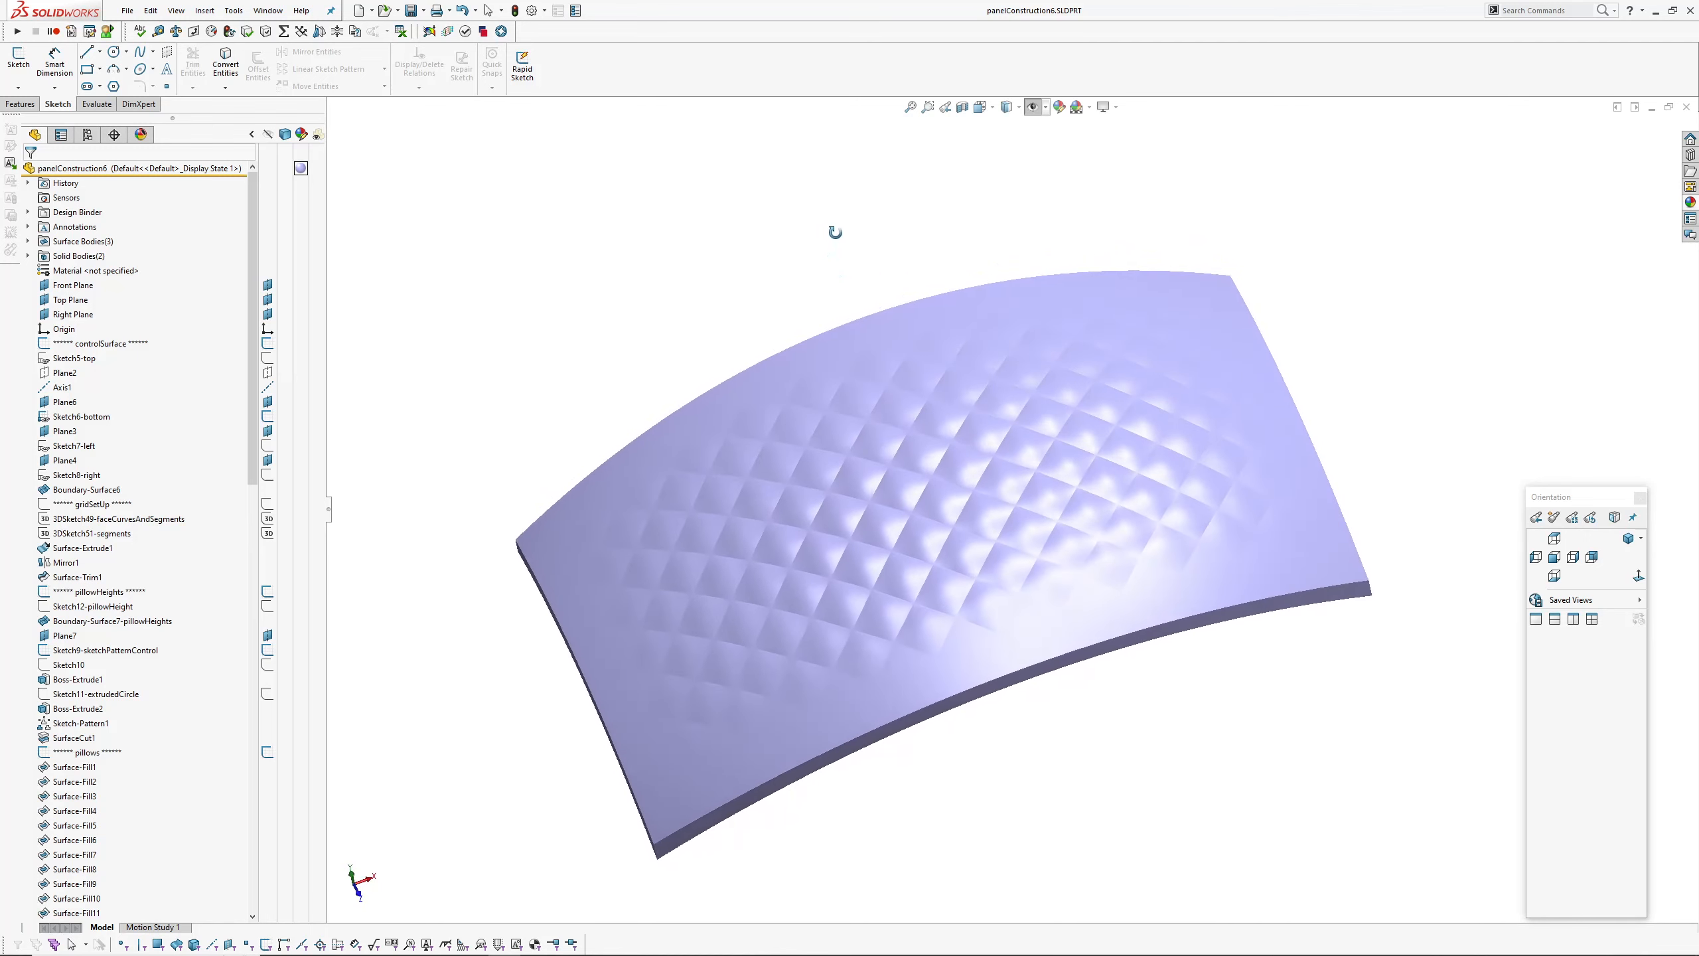
Examine the finished quilted panel's pillow pattern and border face from several angles.
key("Escape")
middle_click_drag(1137, 755, 1121, 795)
key("Escape")
key("Escape")
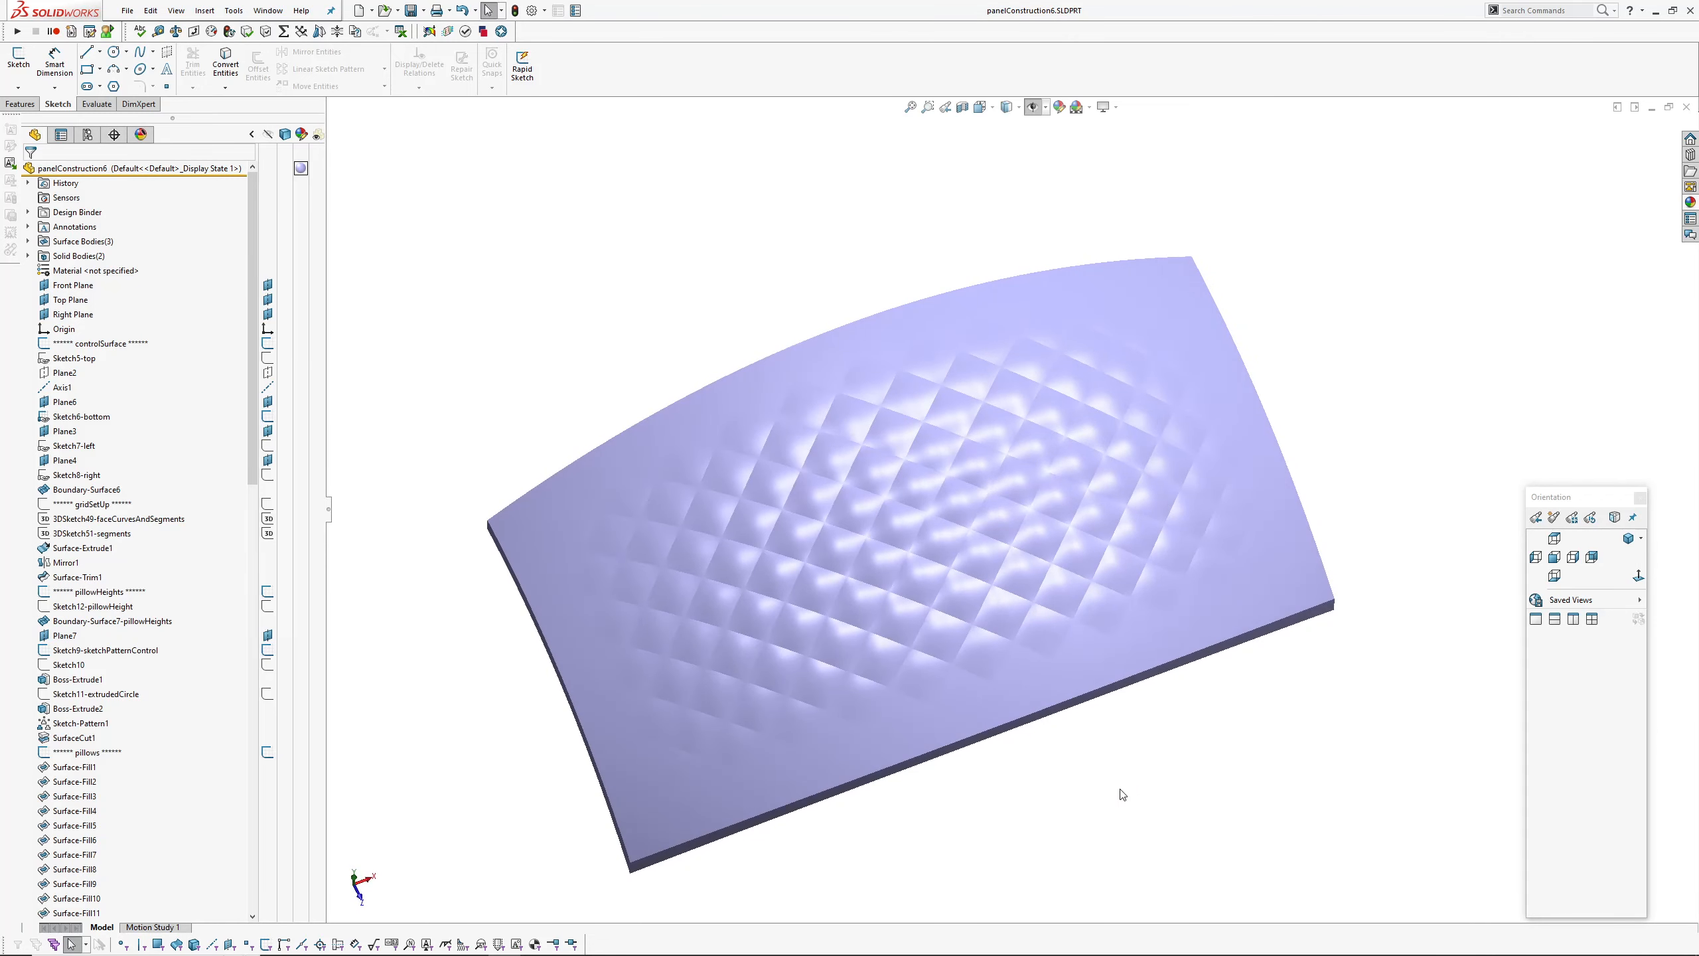
middle_click_drag(632, 286, 638, 262, "ctrl")
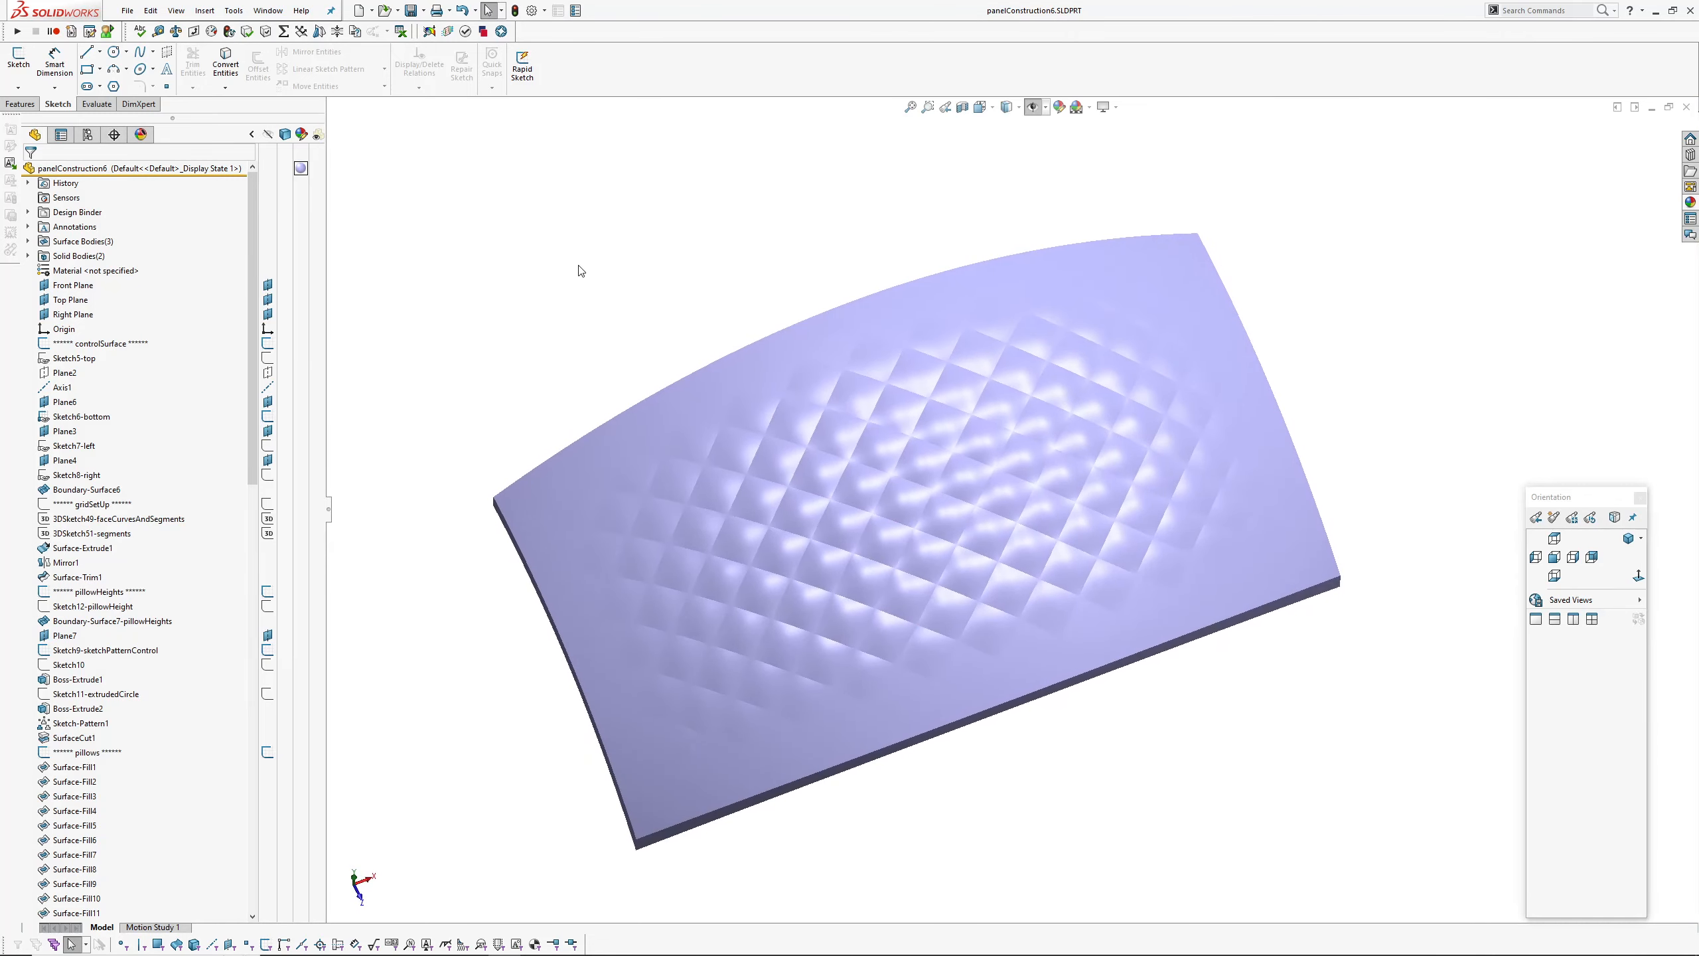
middle_click_drag(1040, 572, 1077, 711)
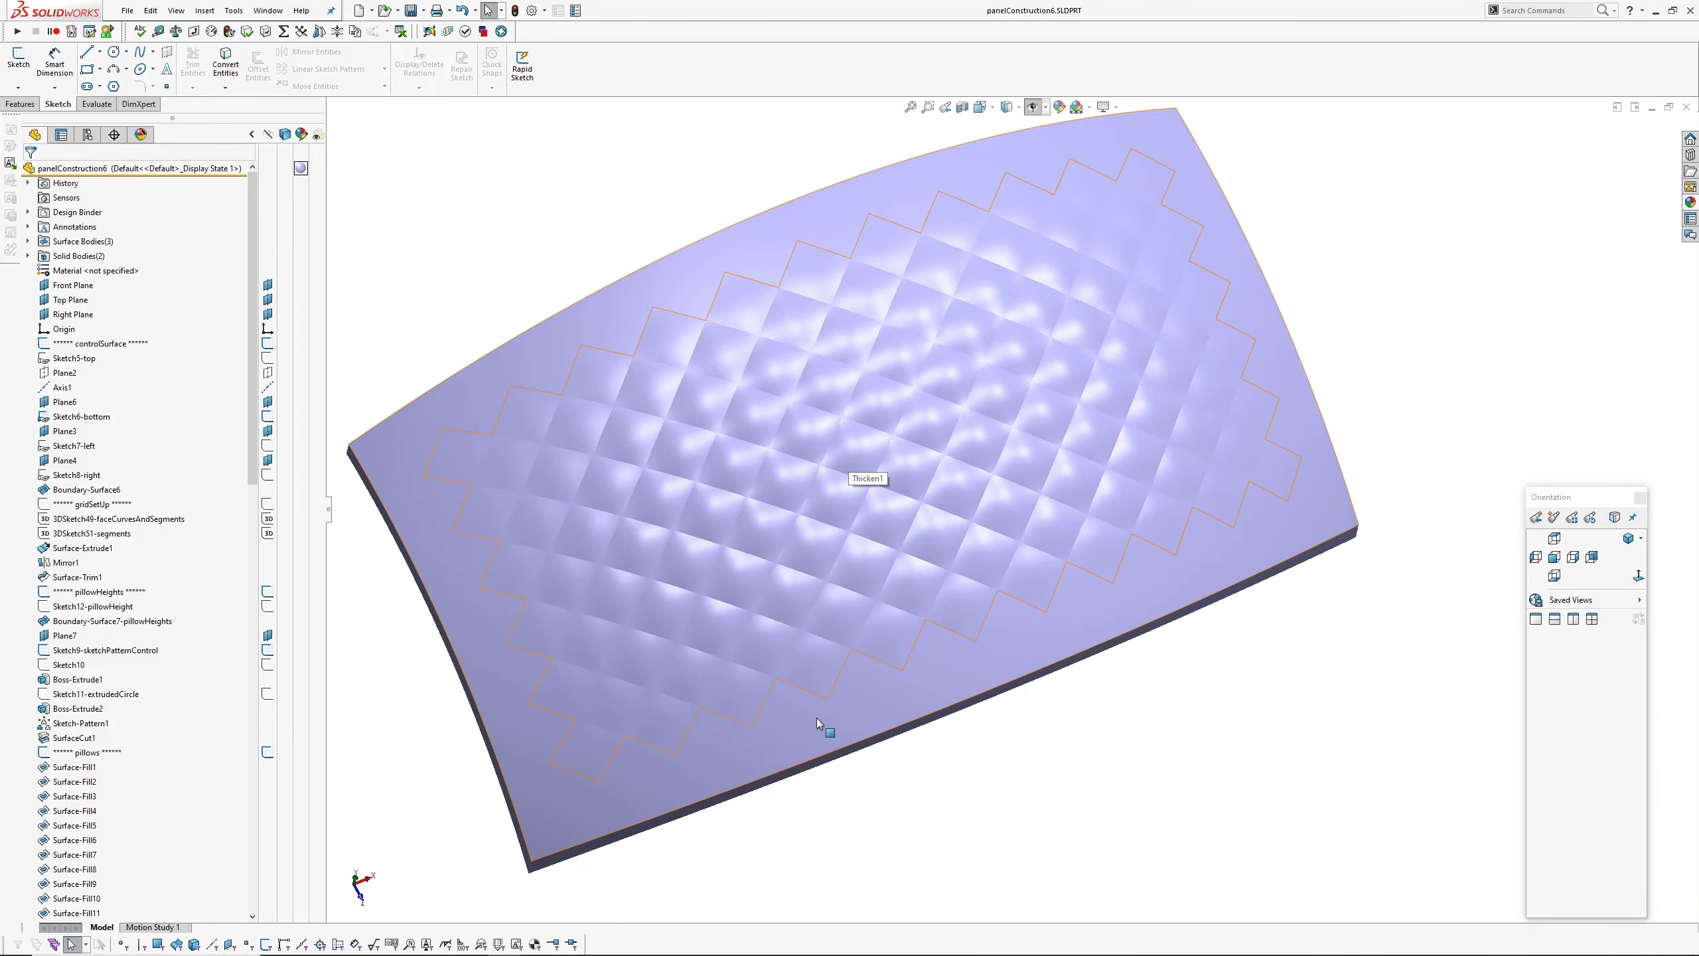
middle_click_drag(816, 718, 1077, 801)
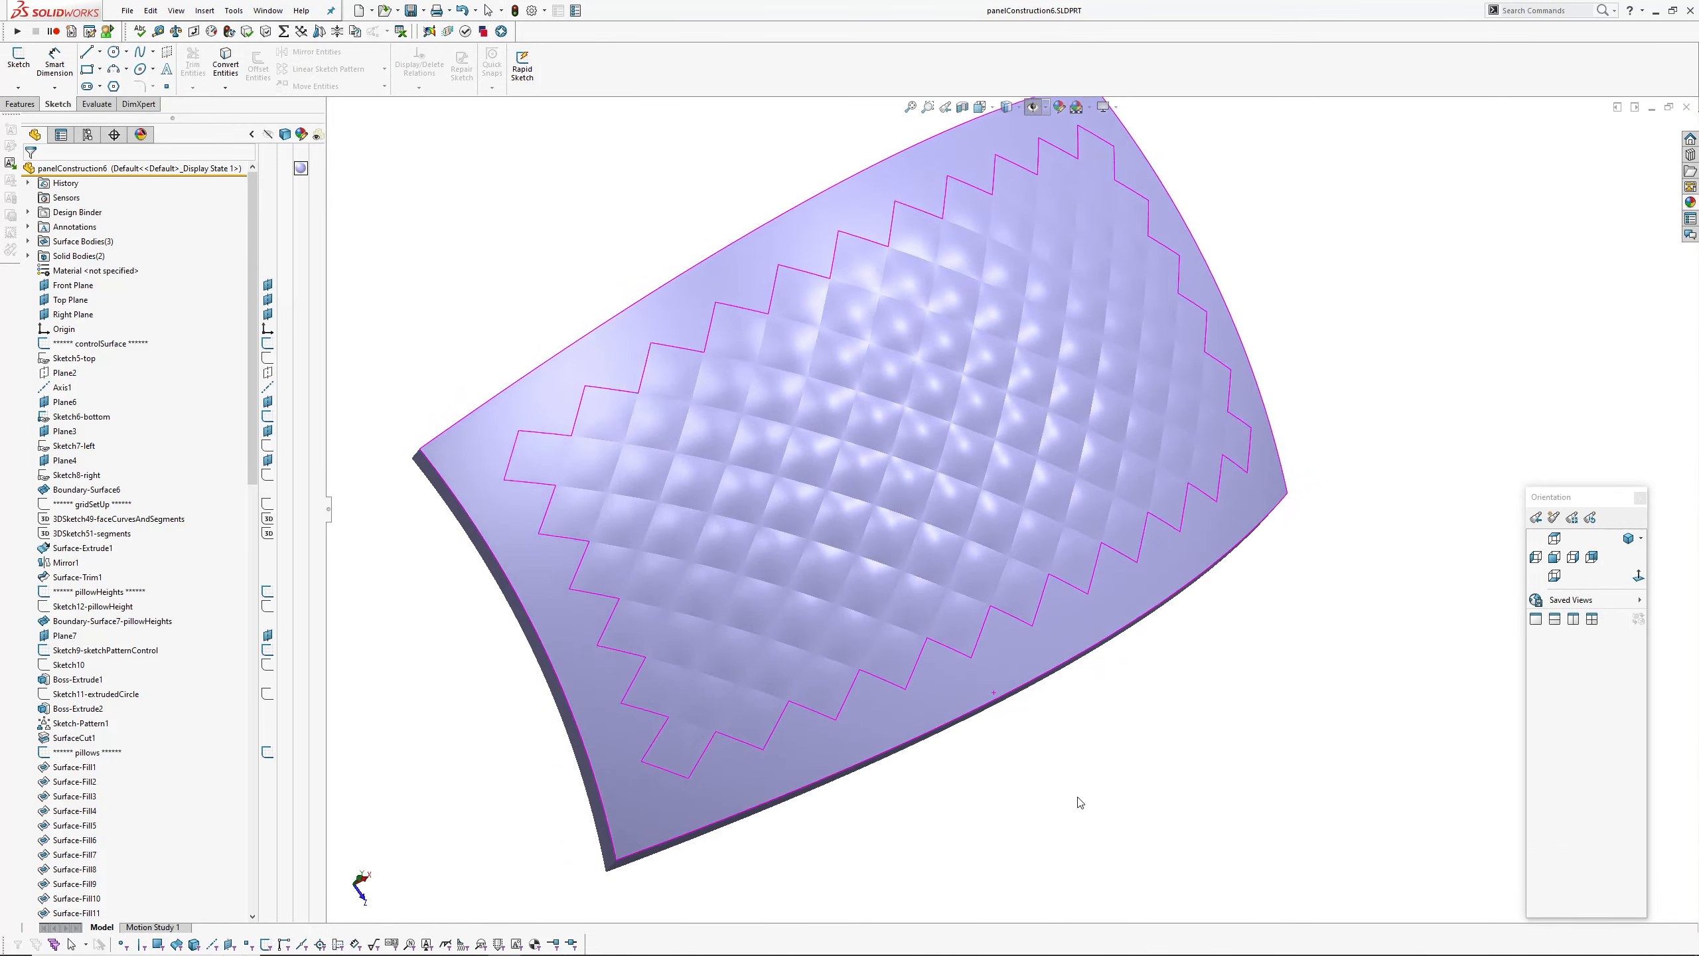
middle_click_drag(533, 458, 882, 536)
left_click(956, 655)
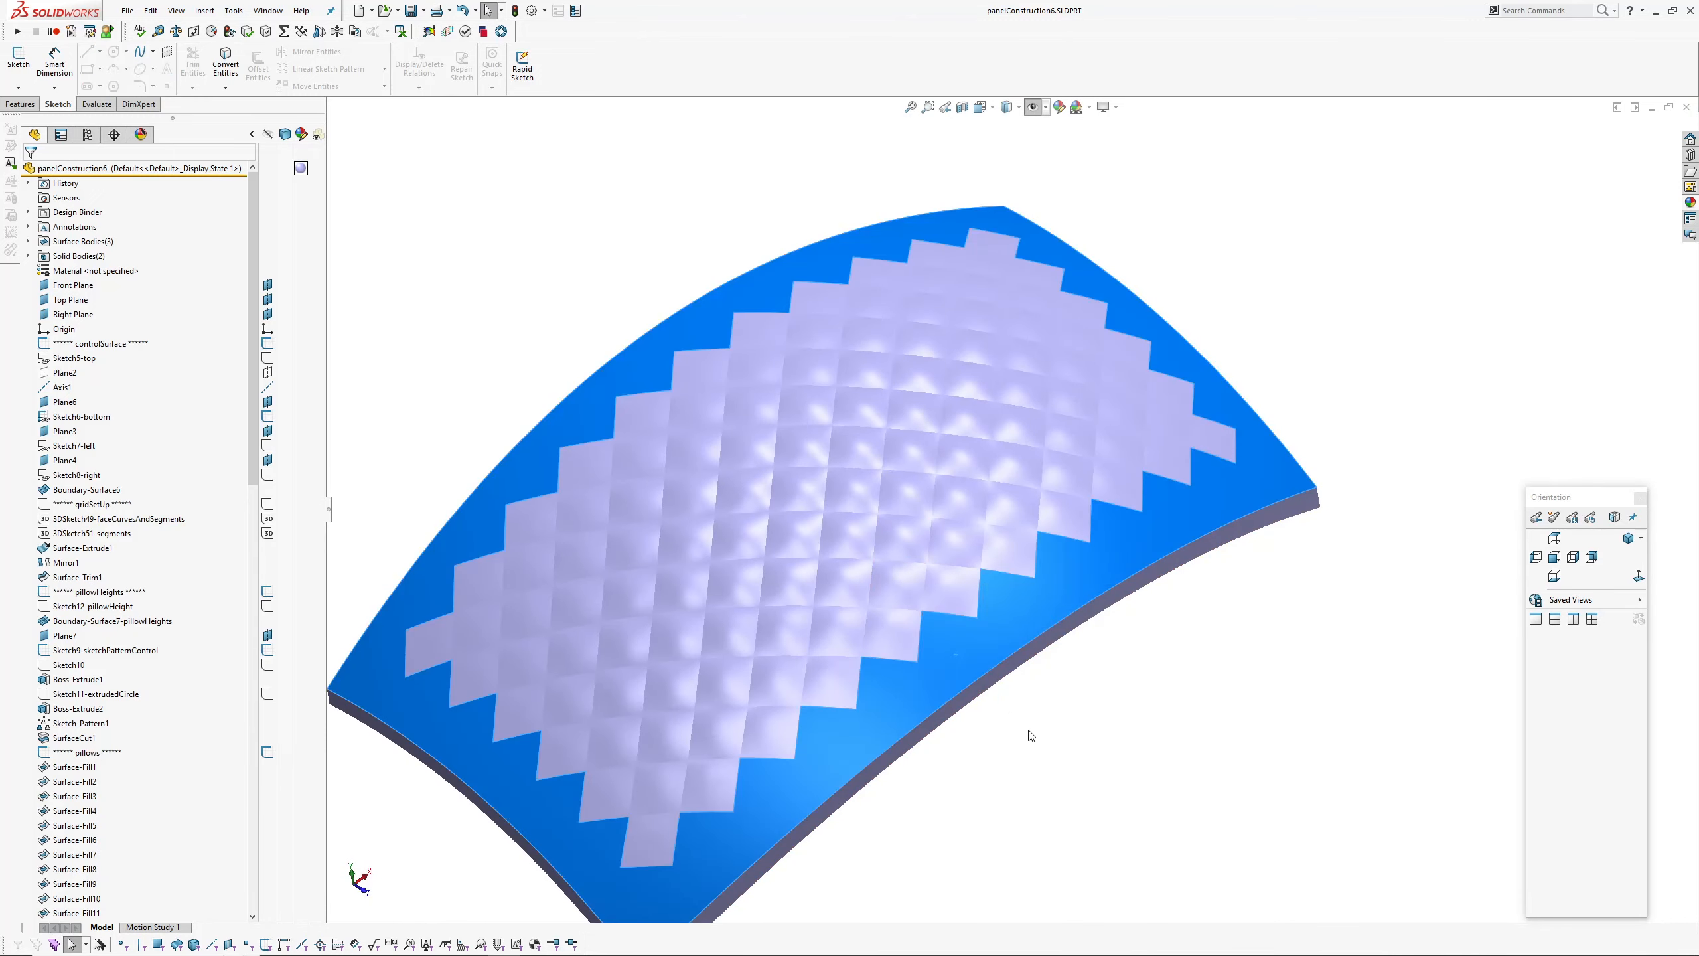
left_click(1027, 730)
middle_click_drag(967, 709, 1001, 648, "ctrl")
left_click(802, 489)
scroll(806, 496, "down", 5)
middle_click_drag(815, 515, 1081, 706)
left_click(1086, 691)
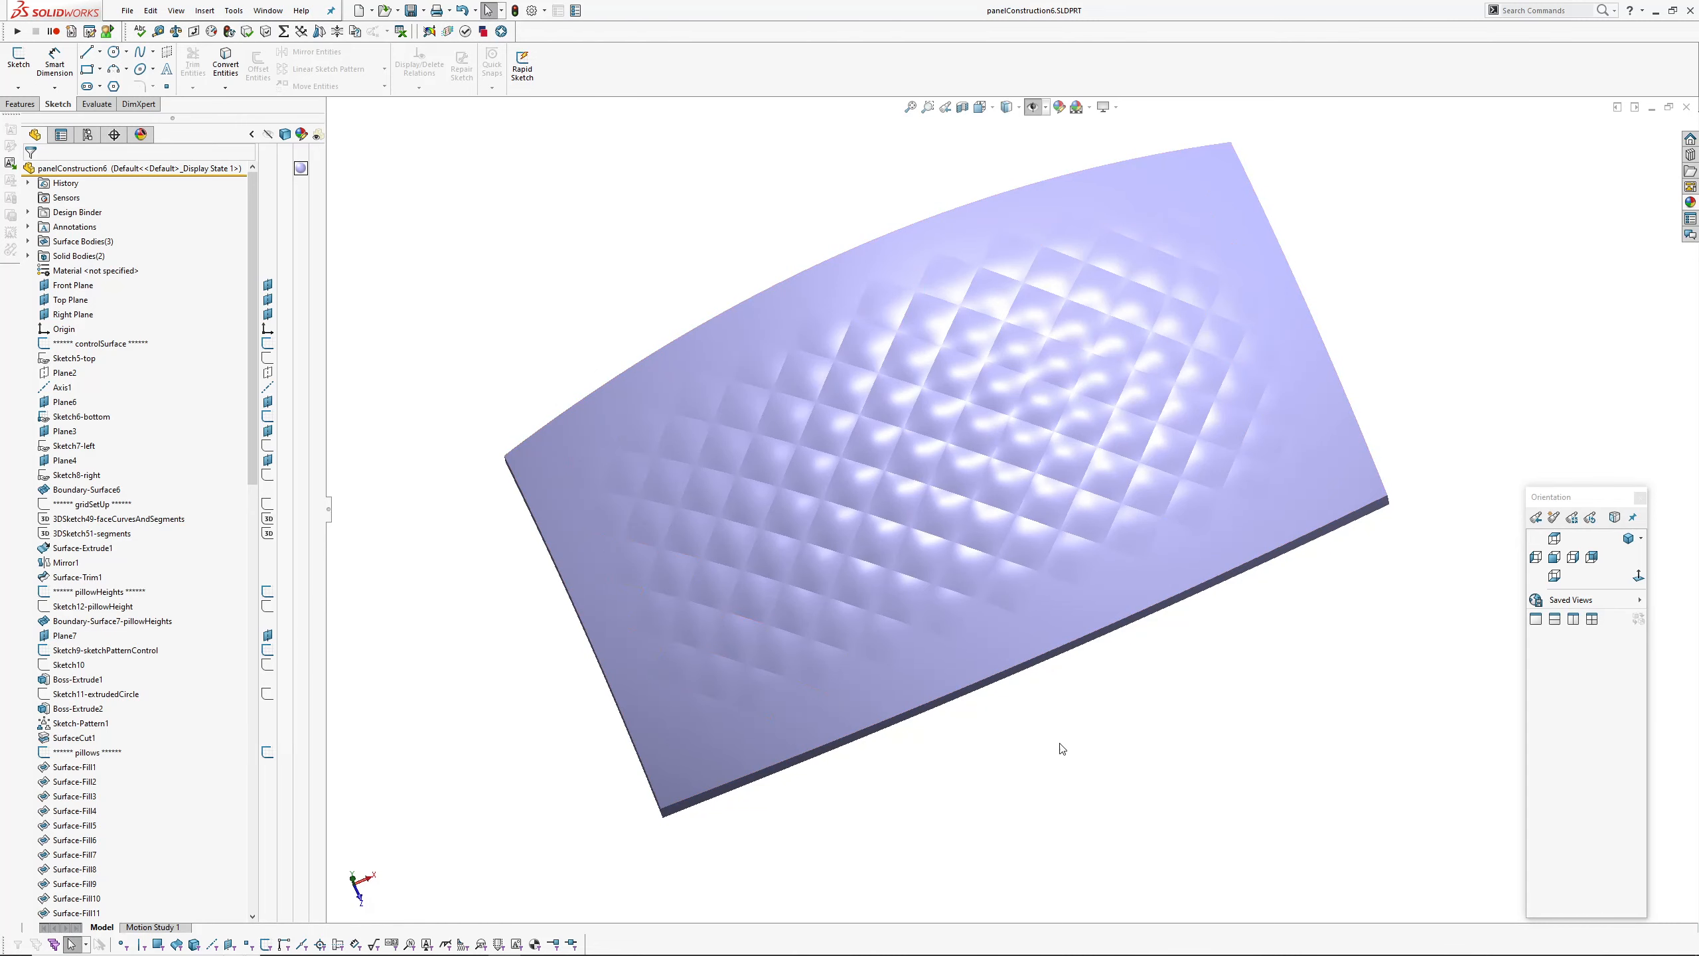
middle_click_drag(690, 435, 999, 806)
scroll(985, 458, "down", 4)
scroll(985, 458, "up", 3)
scroll(1006, 795, "up", 2)
mouse_move(1030, 742)
middle_mouse_down()
mouse_move(994, 736)
mouse_move(1043, 814)
mouse_move(986, 691)
mouse_move(1037, 725)
mouse_move(1024, 785)
mouse_move(1028, 721)
mouse_move(1033, 756)
middle_mouse_up()
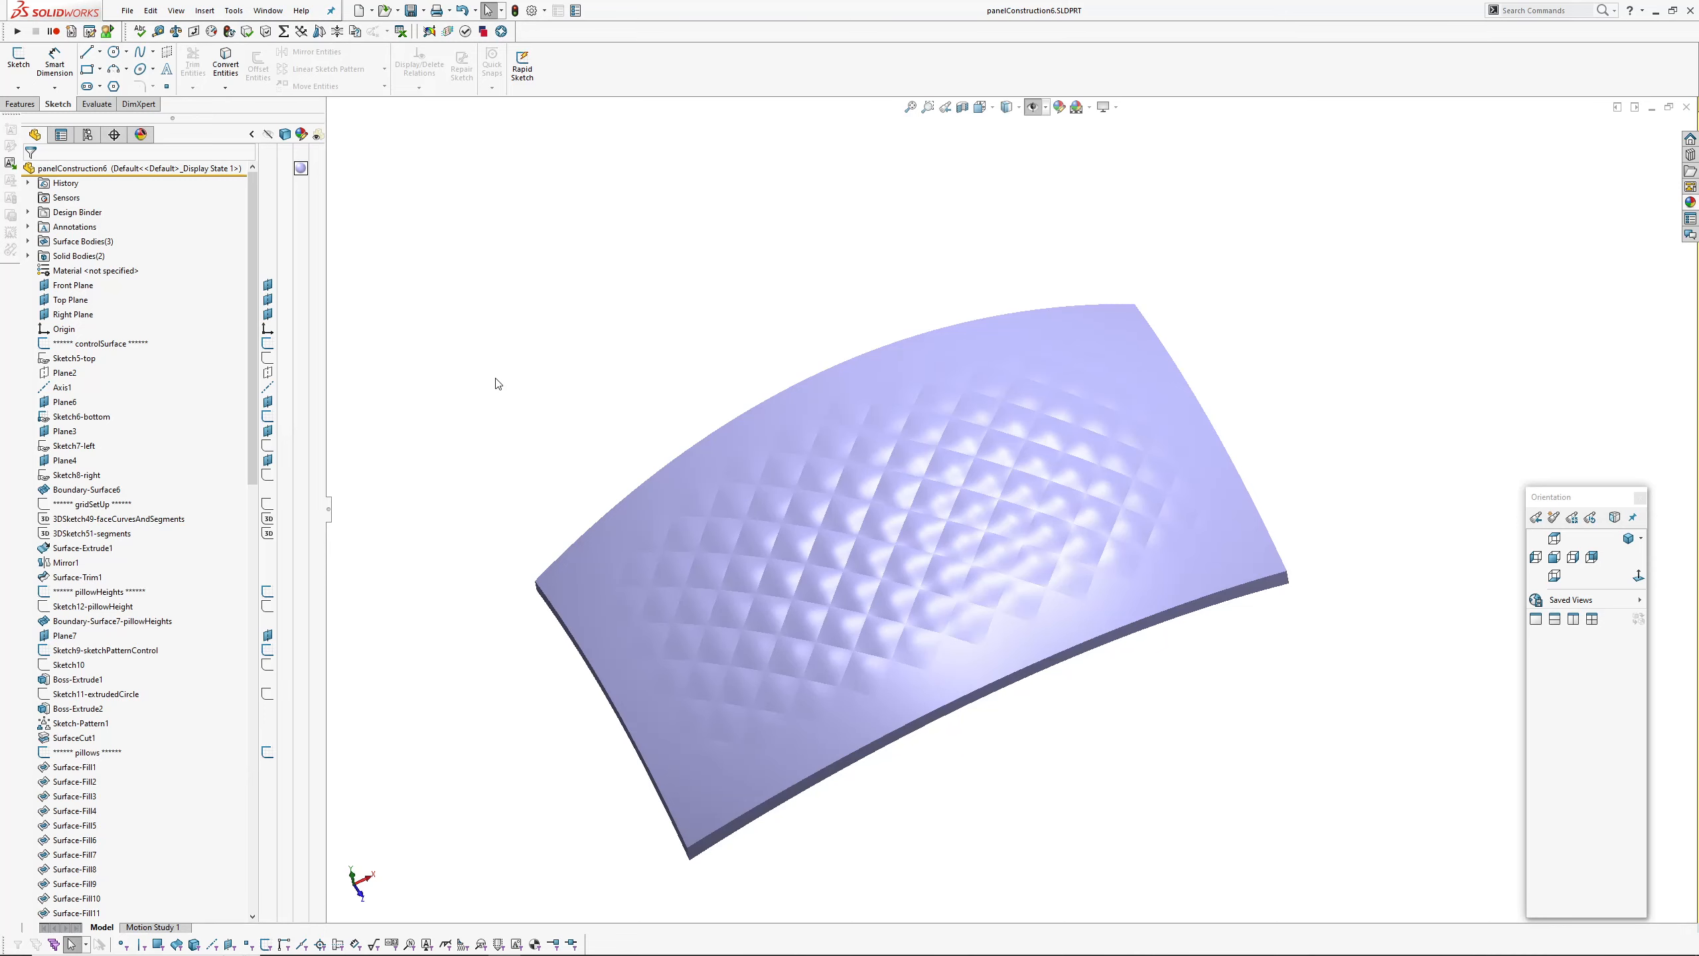
mouse_move(580, 439)
middle_mouse_down()
mouse_move(554, 429)
mouse_move(577, 475)
mouse_move(581, 410)
mouse_move(556, 458)
mouse_move(576, 417)
middle_mouse_up()
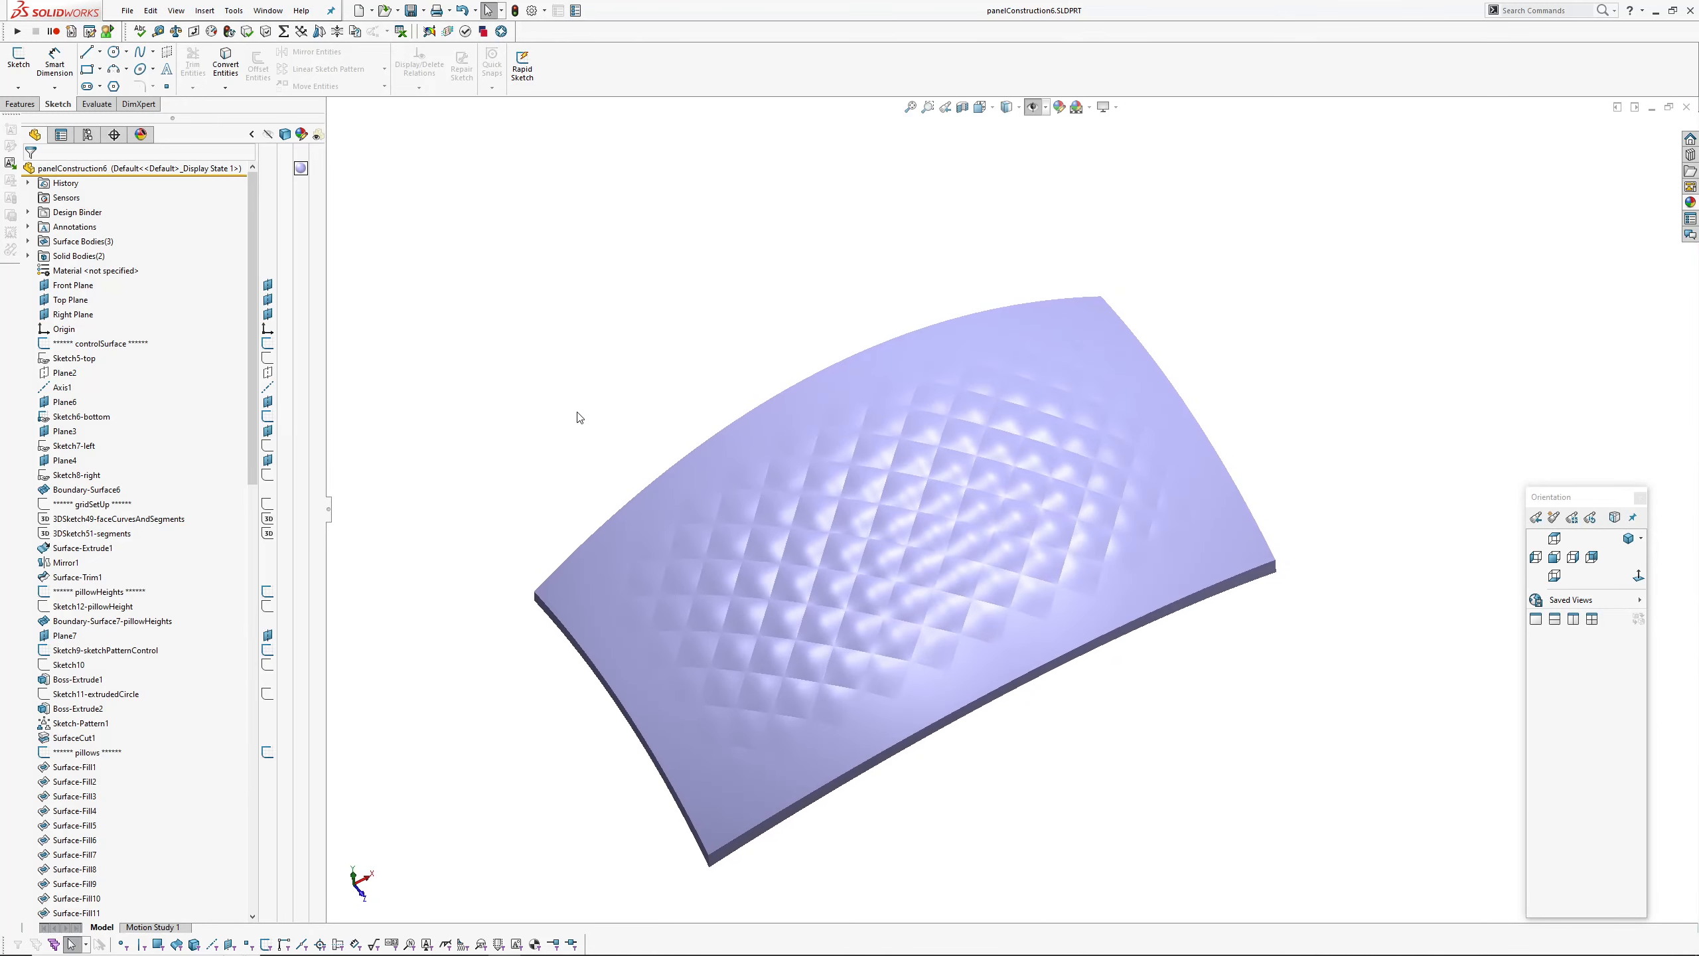
Roll the model back to just before the gridSetUp marker sketch, keeping Boundary-Surface6 as the last active feature.
left_click(76, 507)
left_click(149, 468)
middle_click_drag(521, 375, 769, 392)
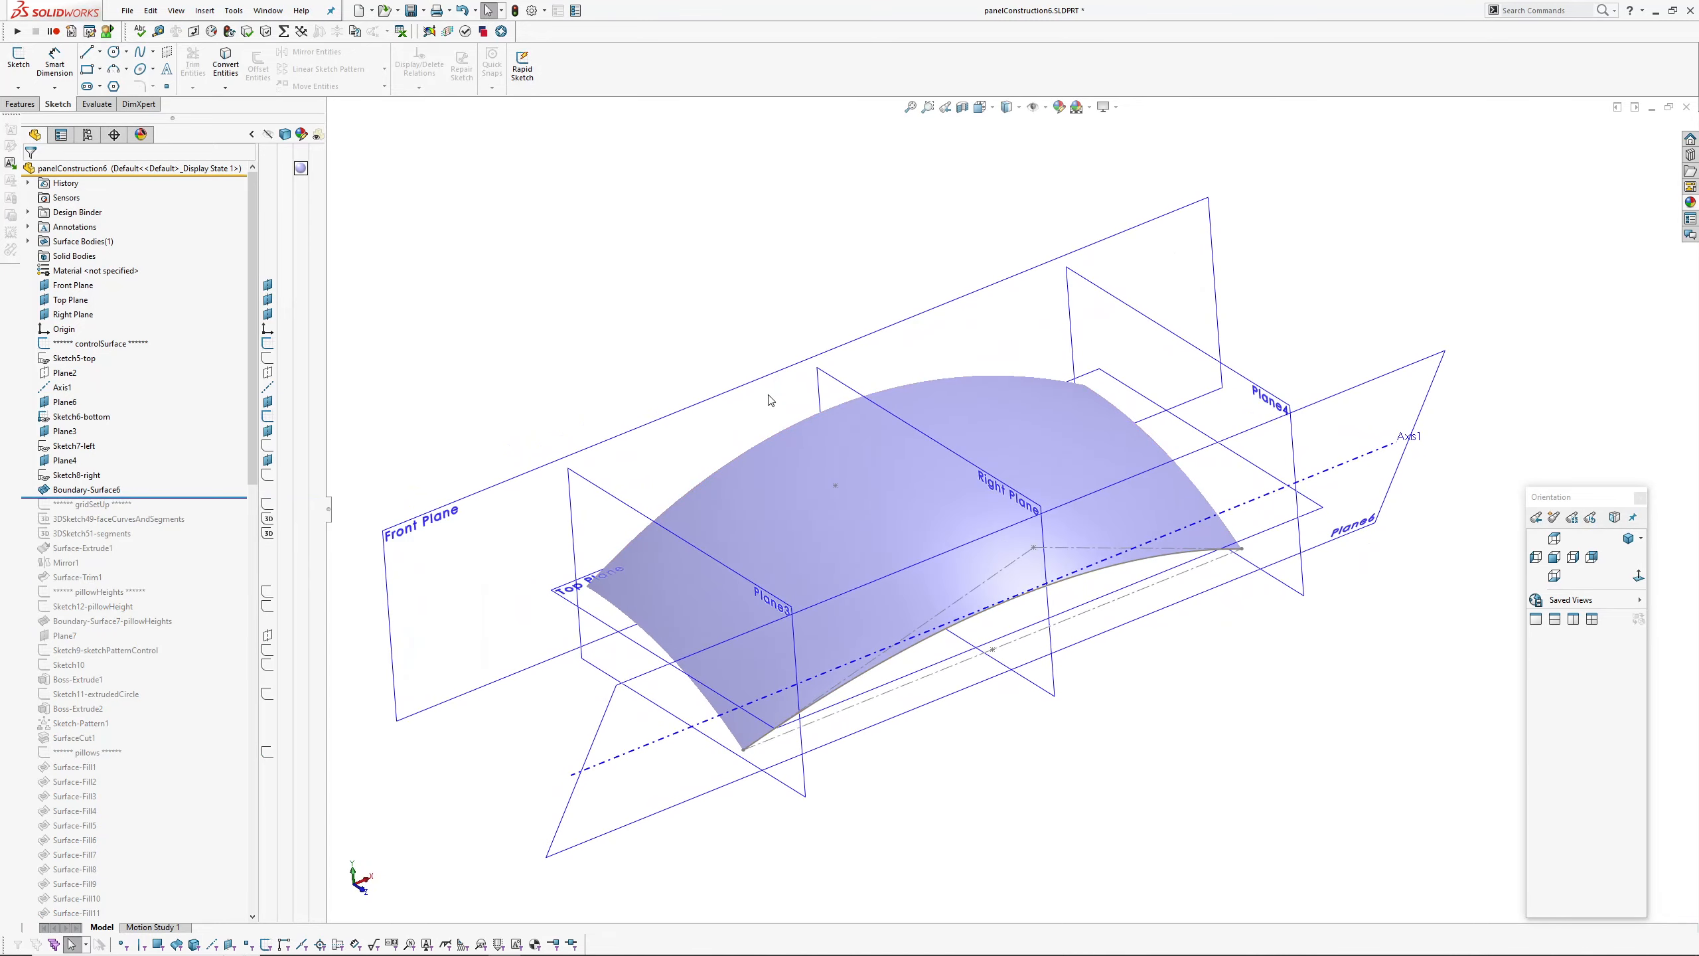
Examine the top, bottom and right sketches that define the edges of the boundary surface.
left_click(826, 560)
mouse_move(826, 560)
middle_mouse_down()
mouse_move(752, 489)
mouse_move(760, 475)
middle_mouse_up()
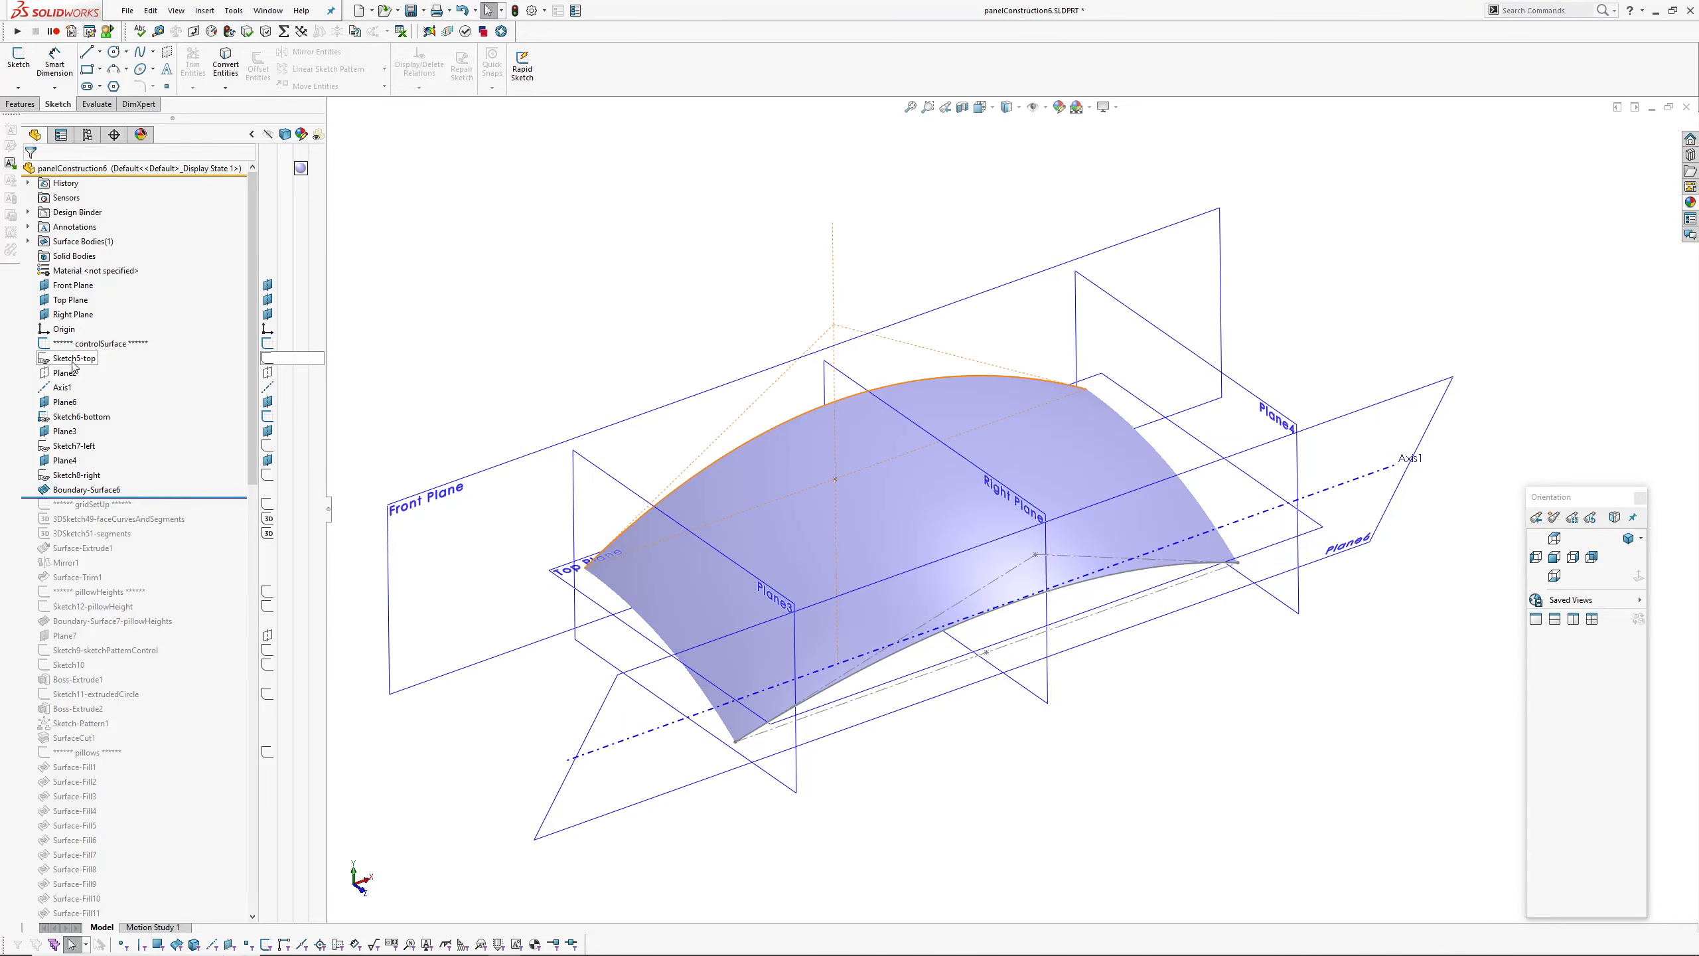
left_click(73, 360)
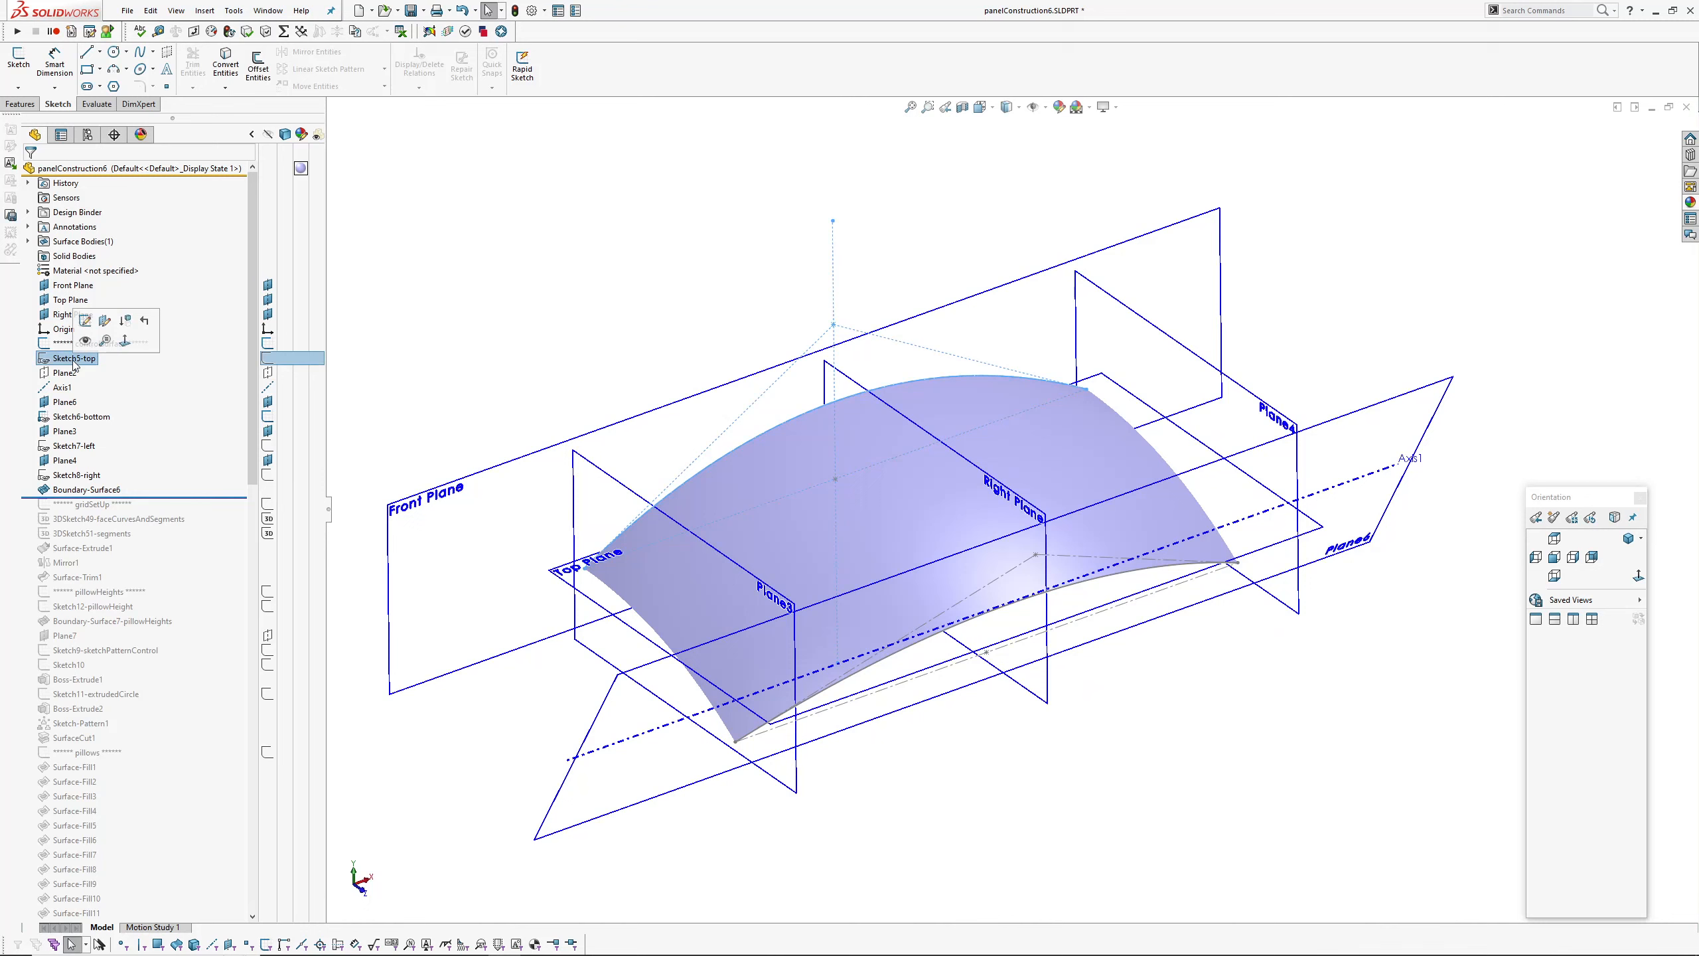
left_click(74, 416)
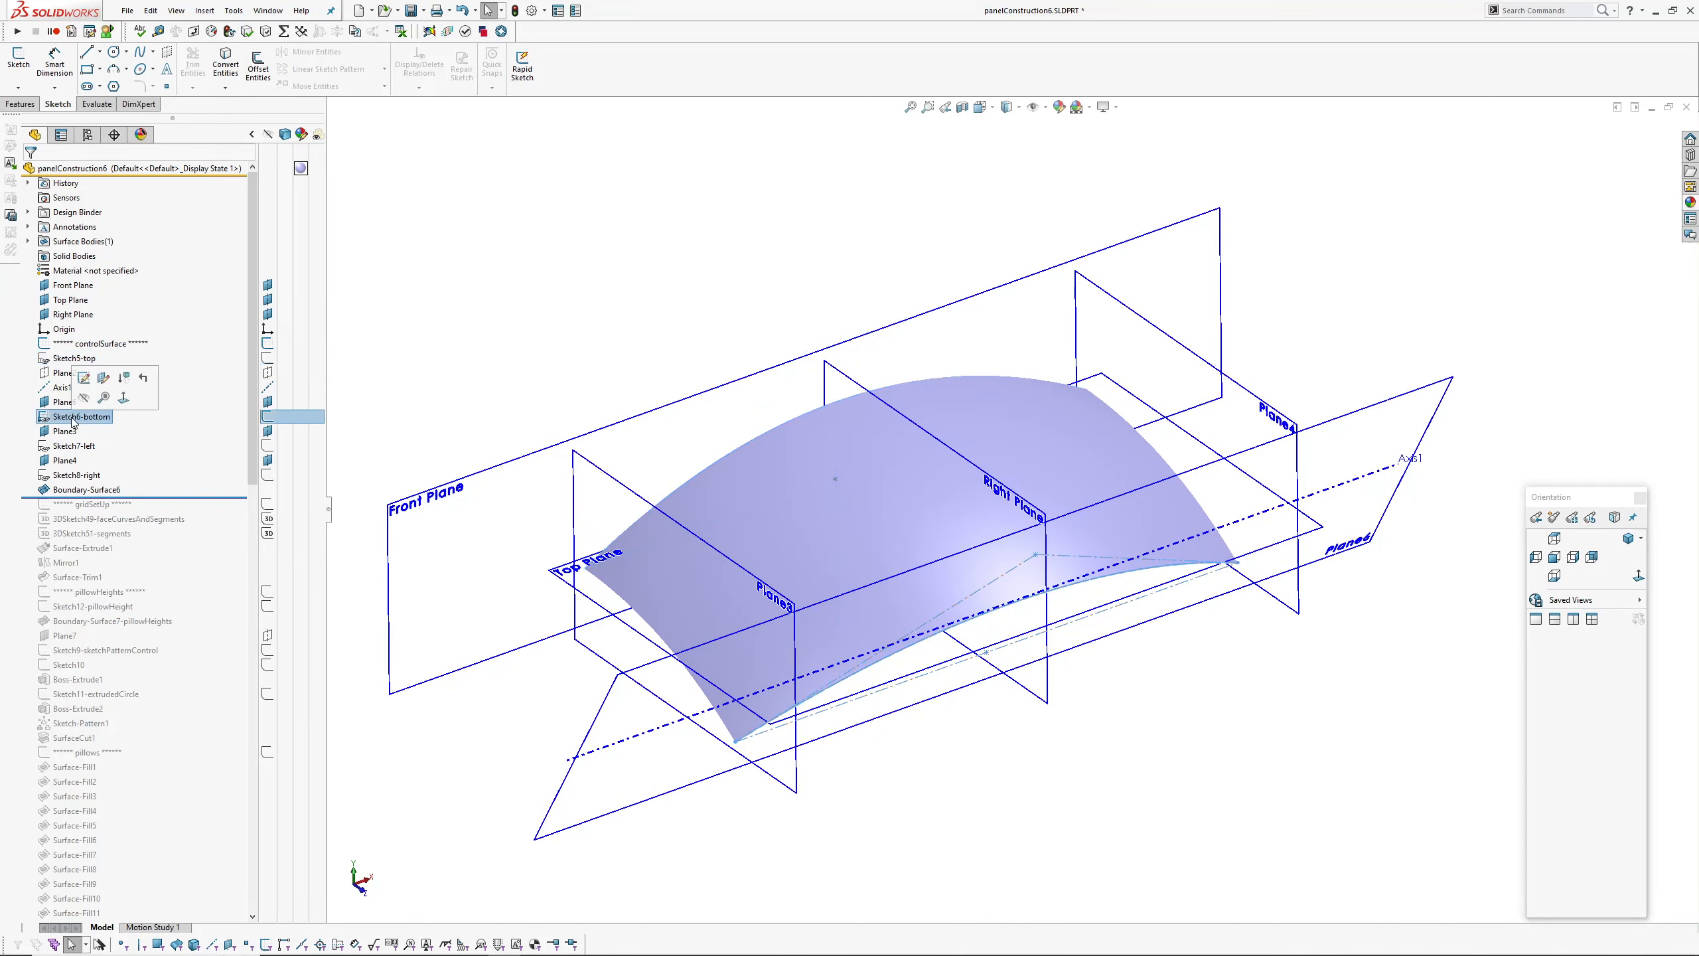
left_click(74, 475)
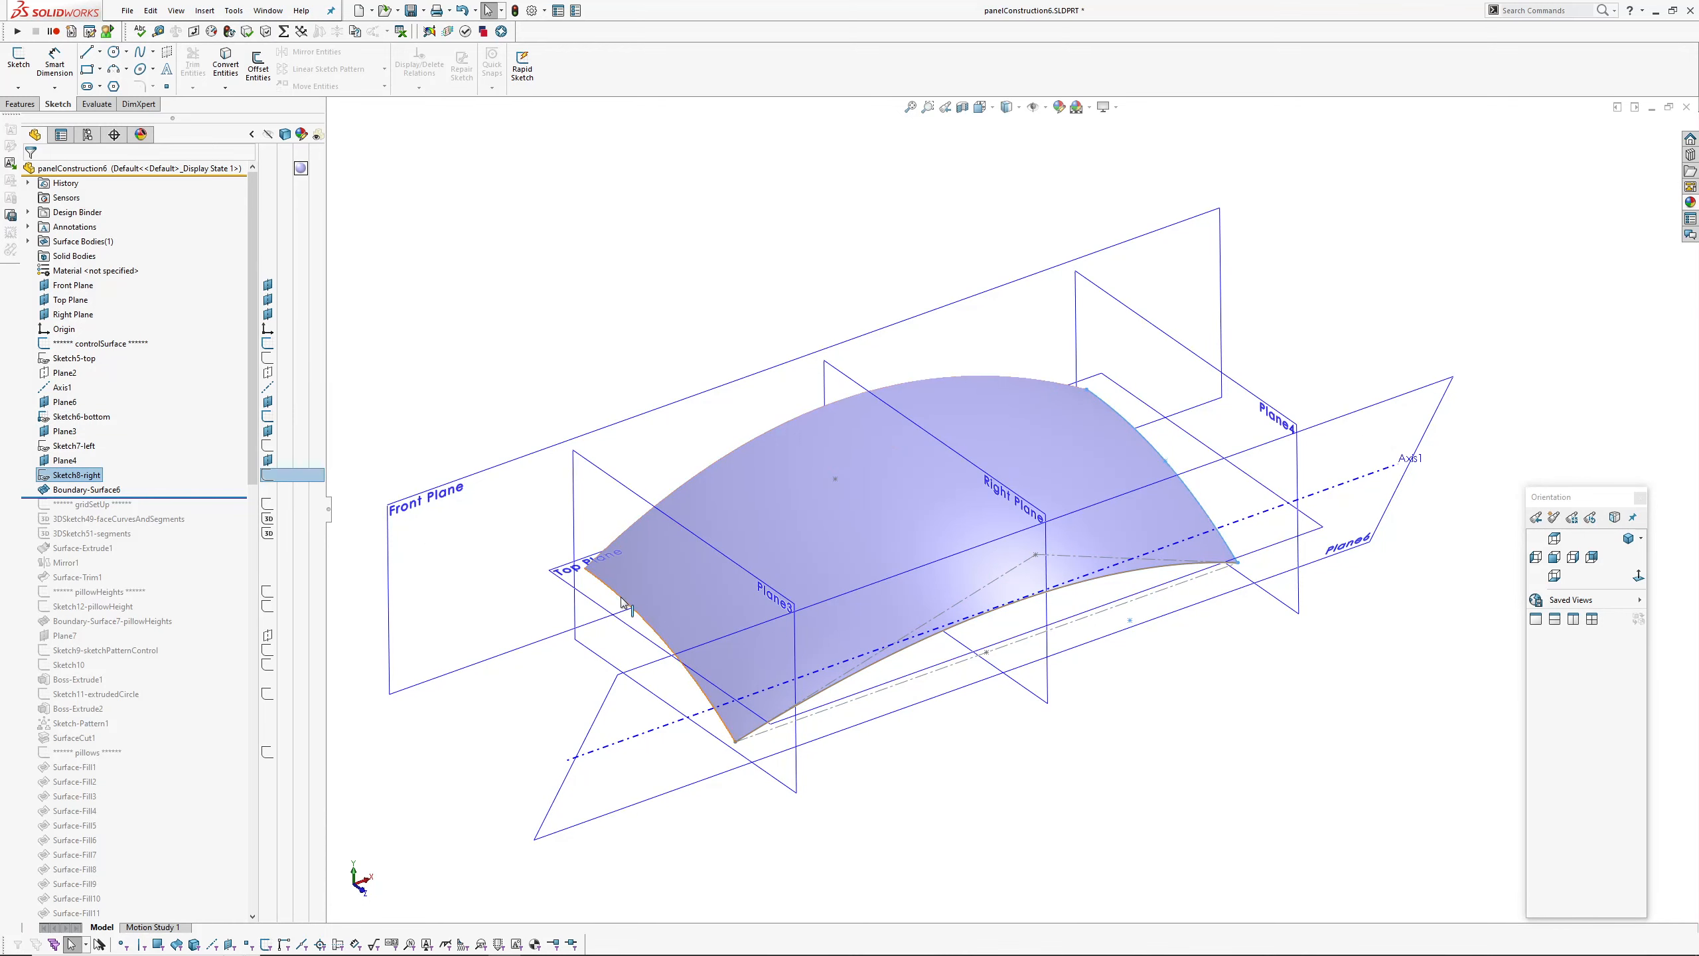
Hide the display of the reference planes around the boundary surface.
key("p")
mouse_move(738, 609)
middle_mouse_down()
mouse_move(772, 621)
mouse_move(944, 550)
mouse_move(953, 494)
mouse_move(976, 508)
middle_mouse_up()
left_click(944, 550)
middle_click_drag(1085, 552, 858, 603)
left_click(739, 346)
mouse_move(746, 351)
middle_mouse_down("ctrl")
mouse_move(736, 338)
mouse_move(752, 470)
mouse_move(732, 373)
middle_mouse_up("ctrl")
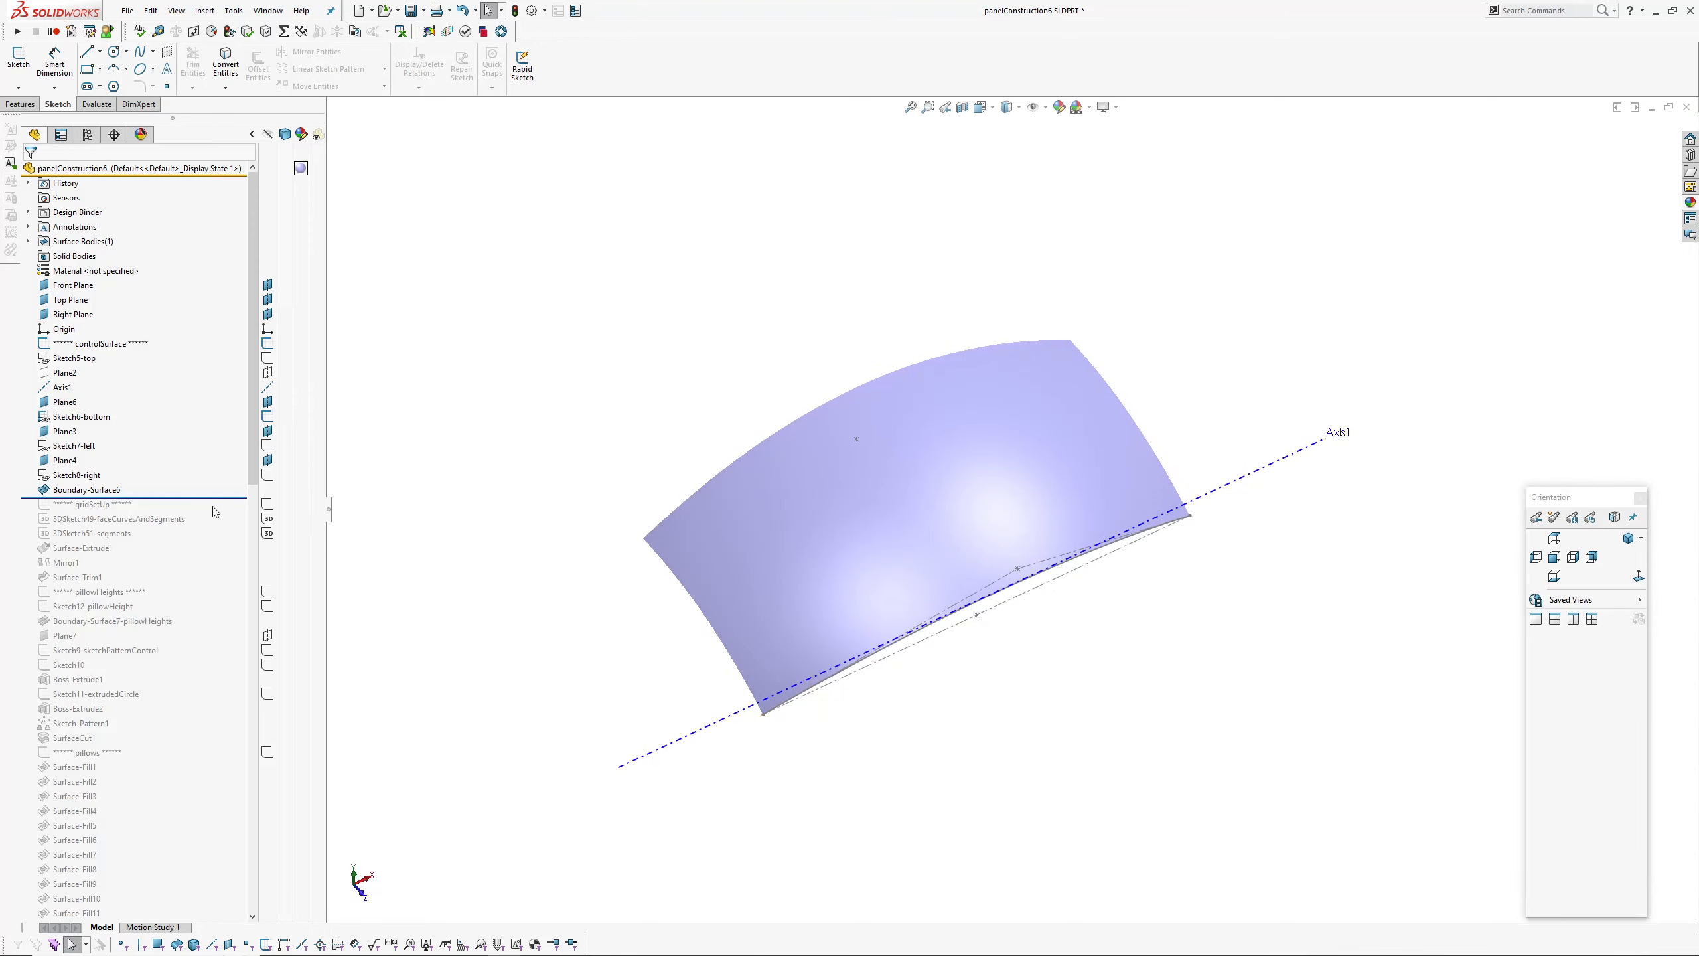
Roll forward to include 3DSketch49-faceCurvesAndSegments and open it for editing with the relation symbols hidden.
left_click_drag(218, 498, 214, 527)
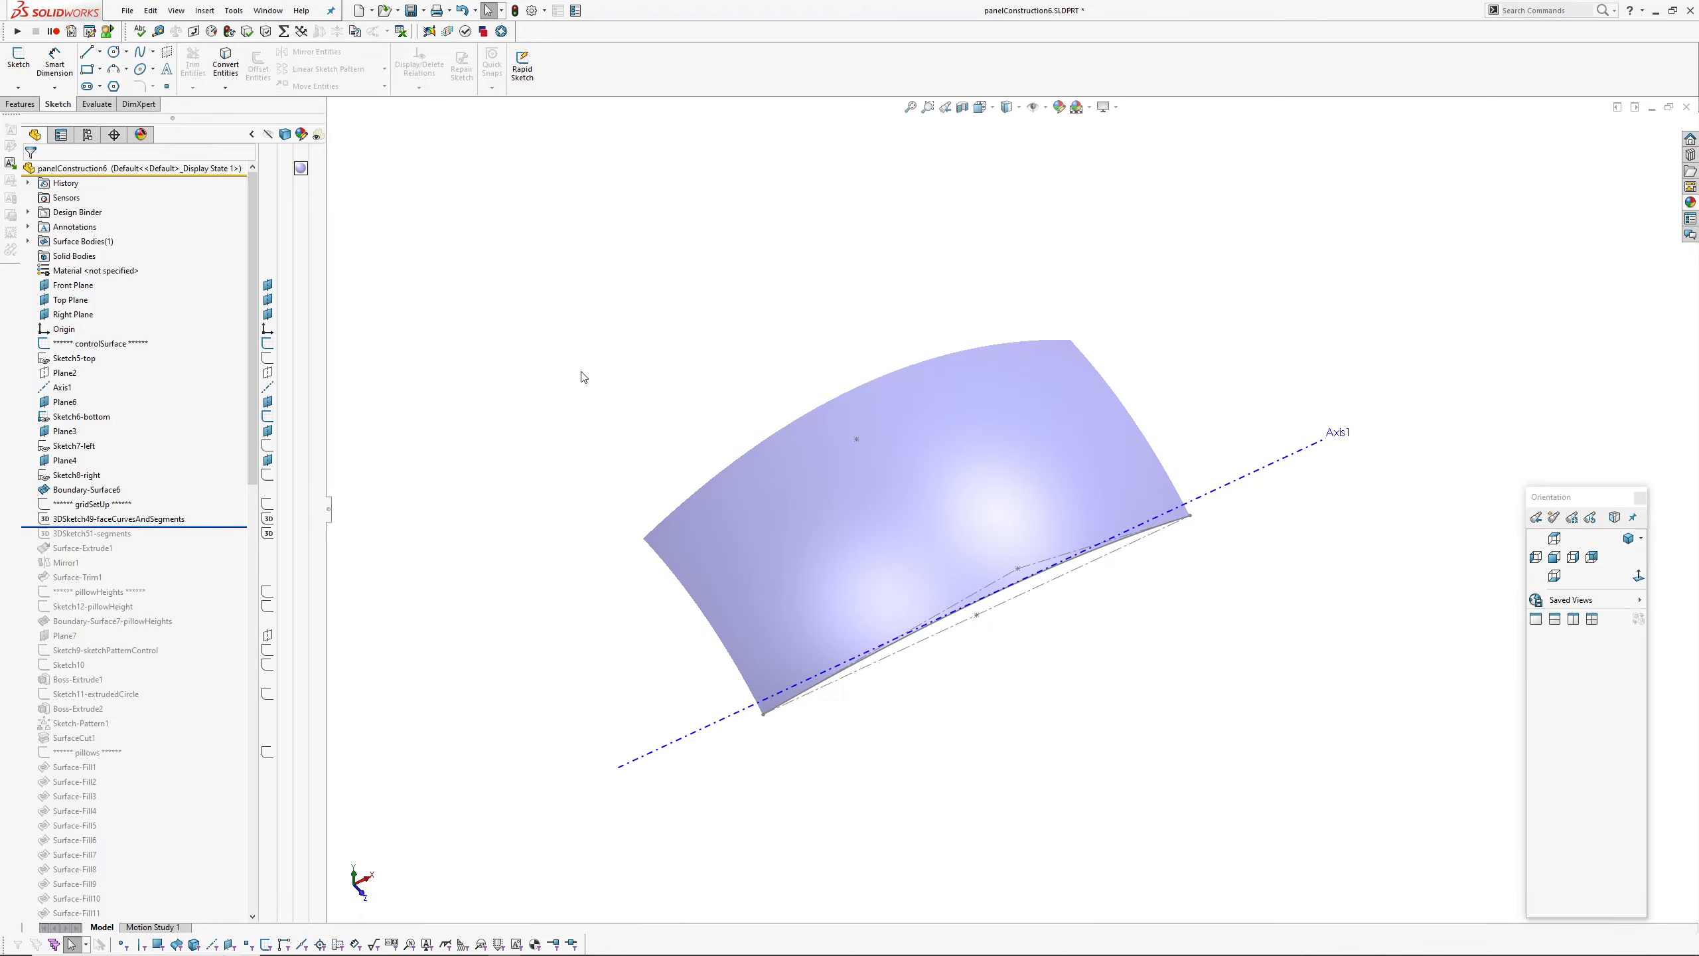
left_click(158, 520)
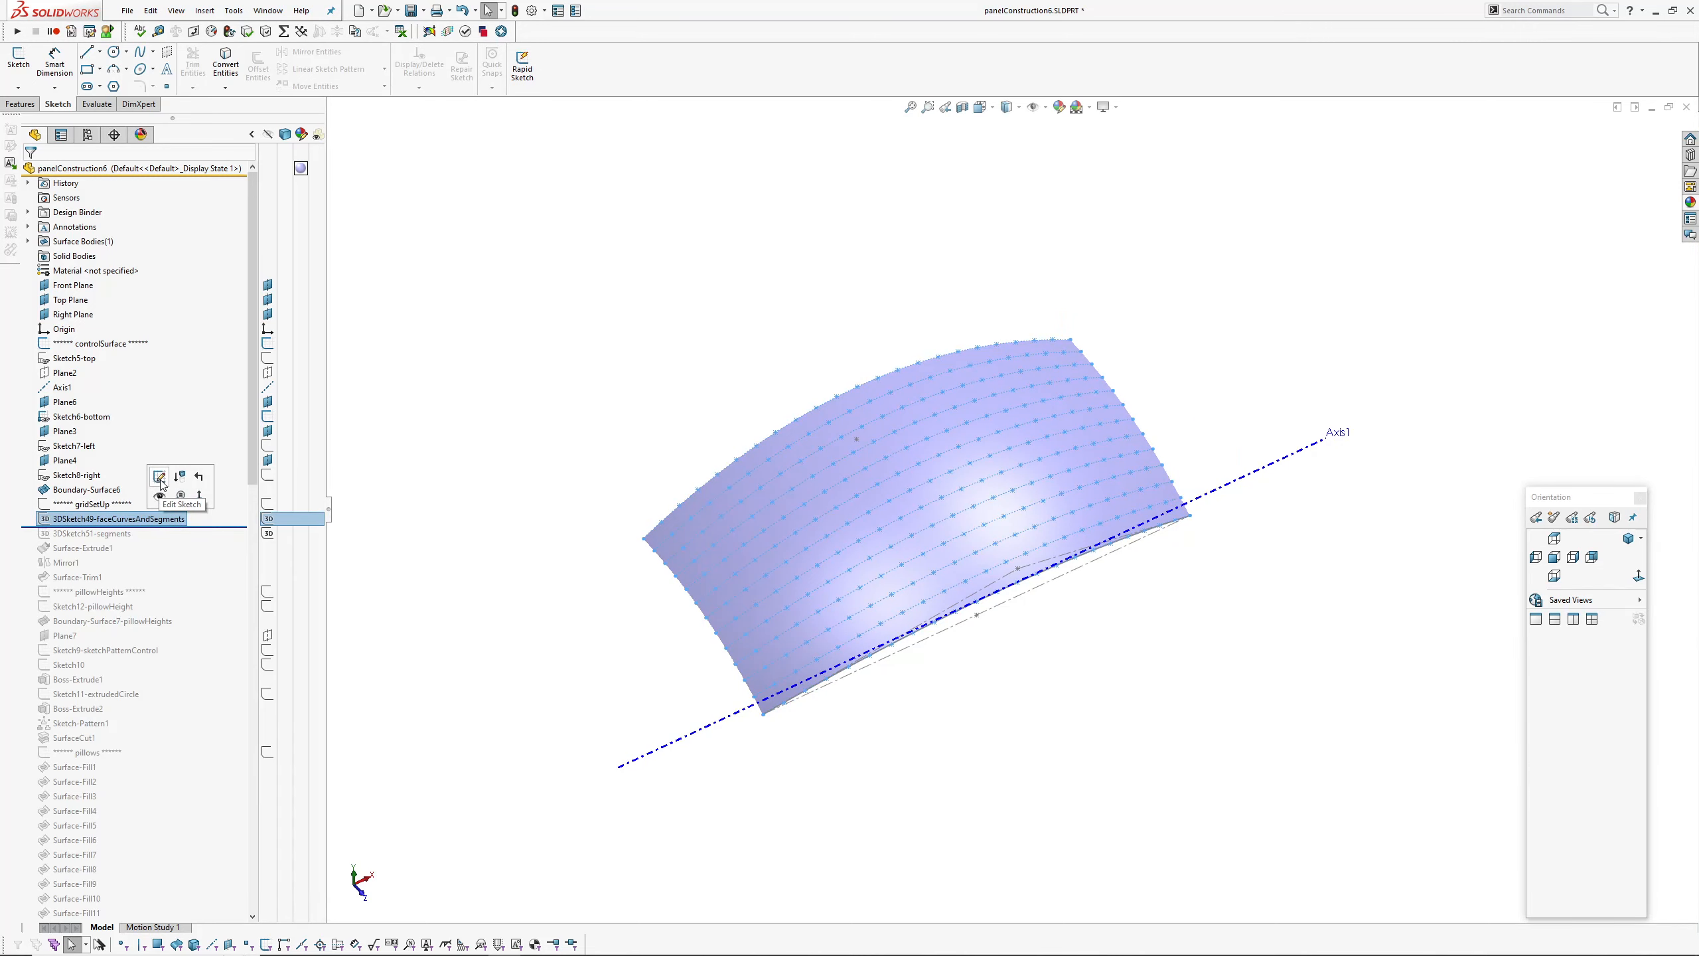
left_click(160, 477)
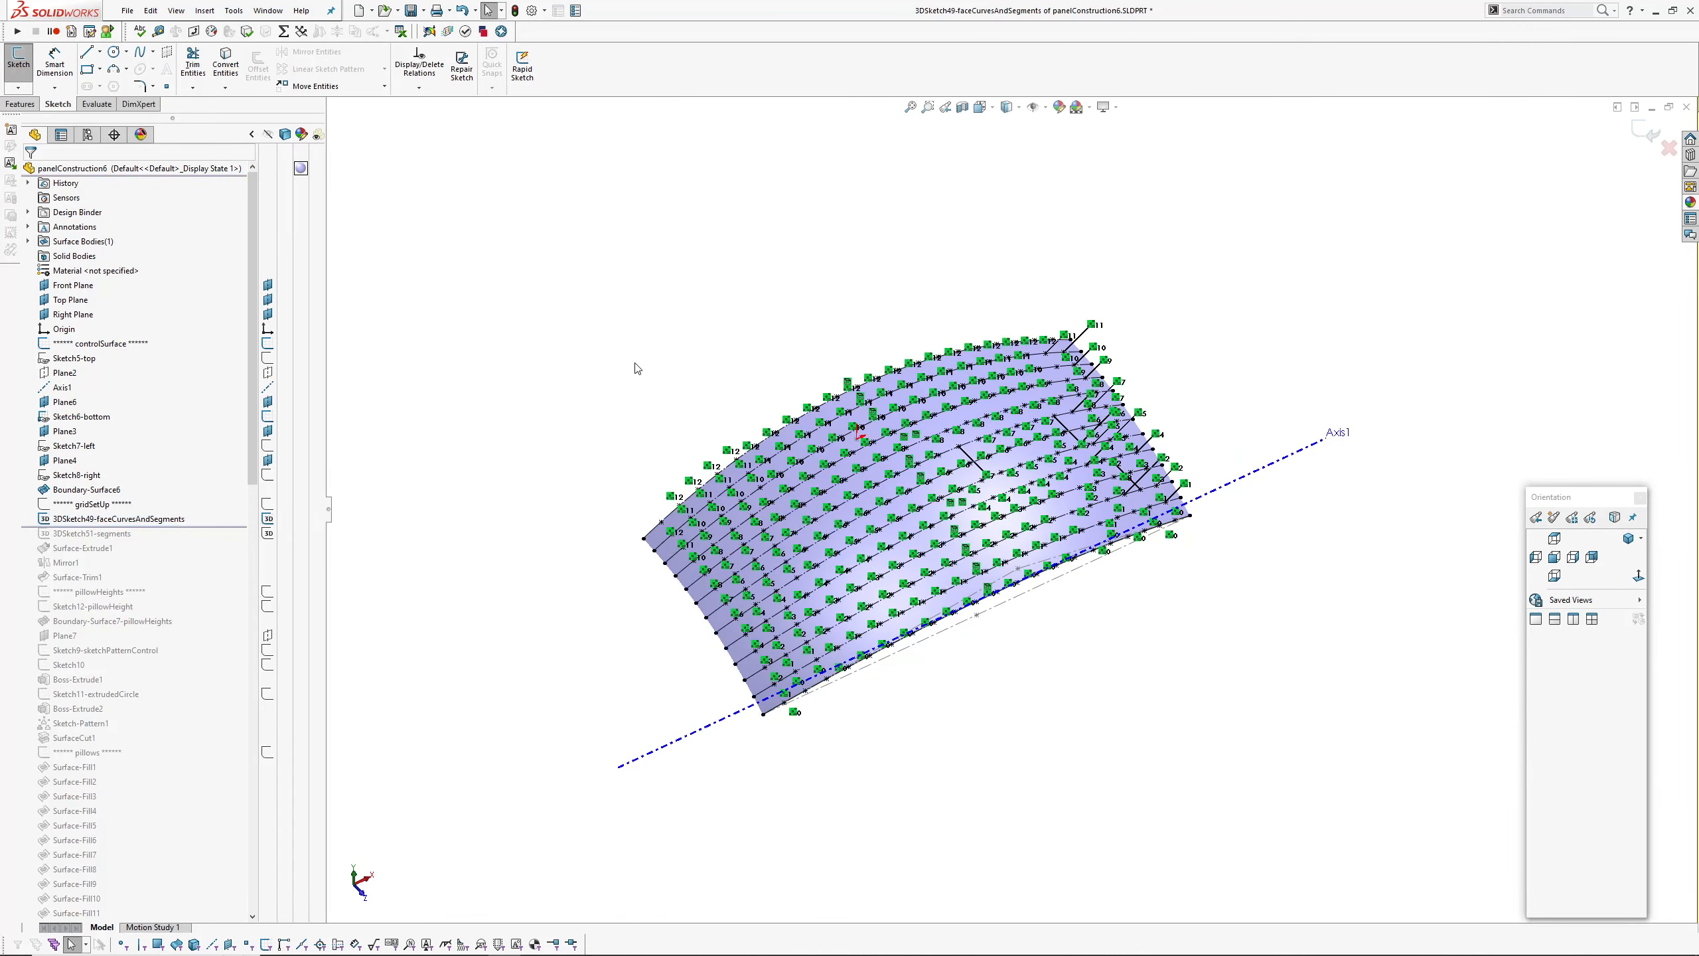
scroll(1123, 575, "down", 3)
mouse_move(903, 375)
middle_mouse_down()
mouse_move(1001, 425)
mouse_move(1050, 423)
middle_mouse_up()
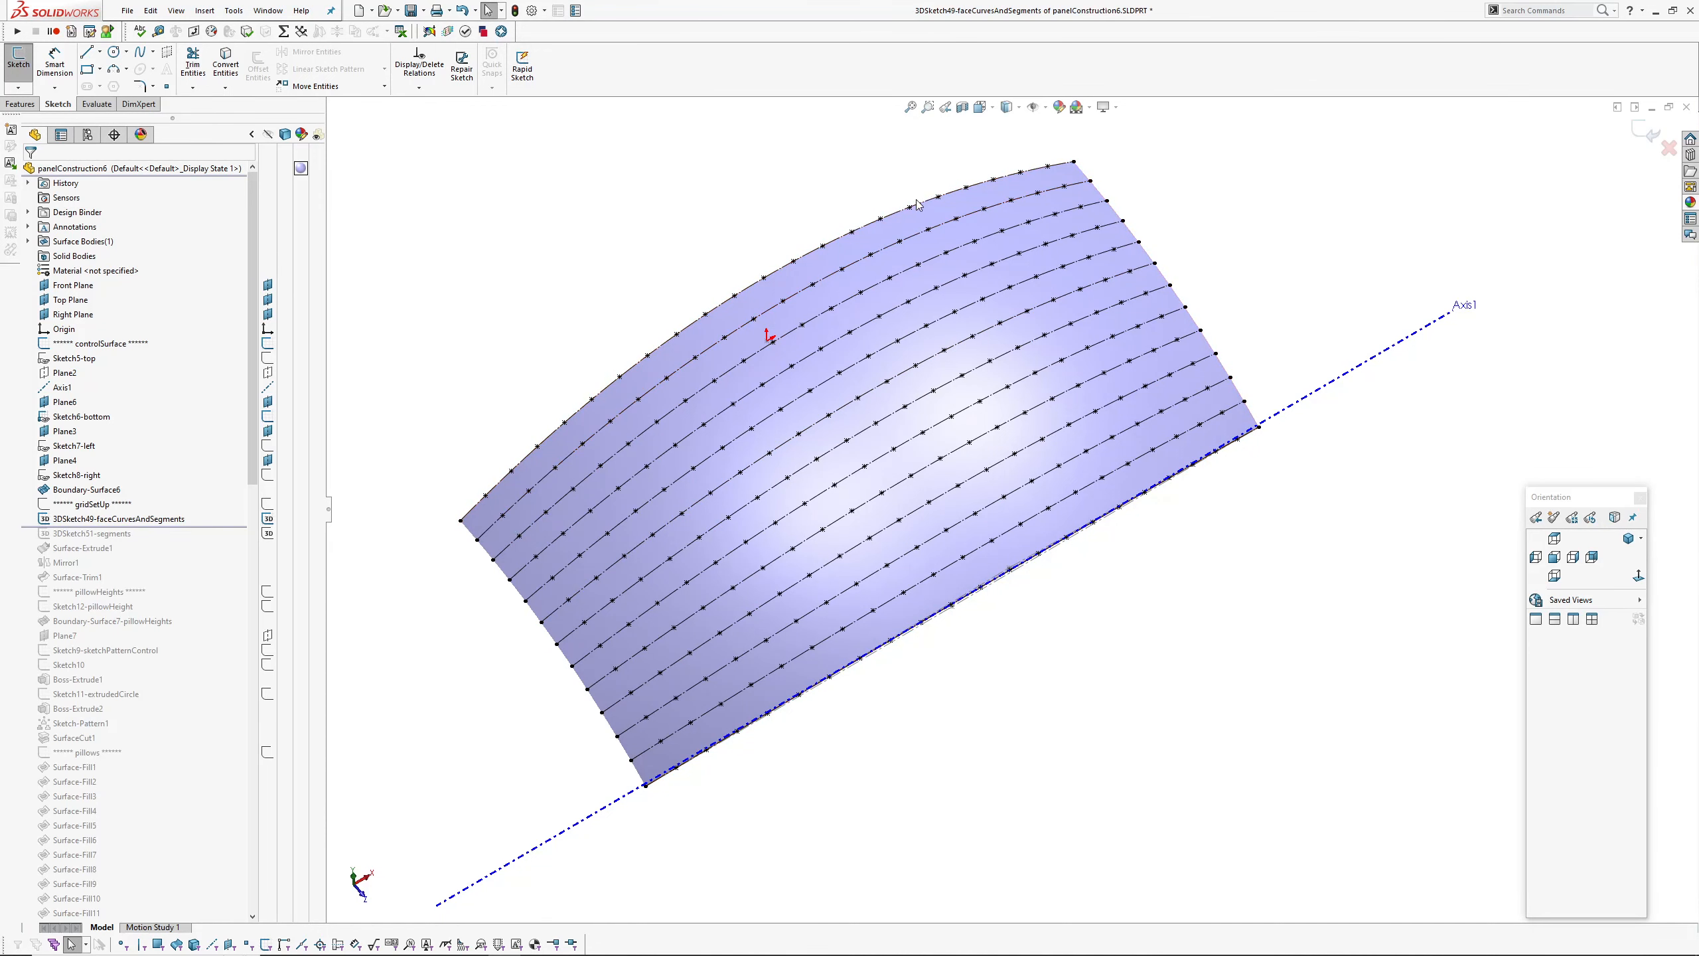
Try Face Curves on the boundary surface, toggling the two mesh directions and switching from Mesh to Position, and discard the preview.
left_click(234, 10)
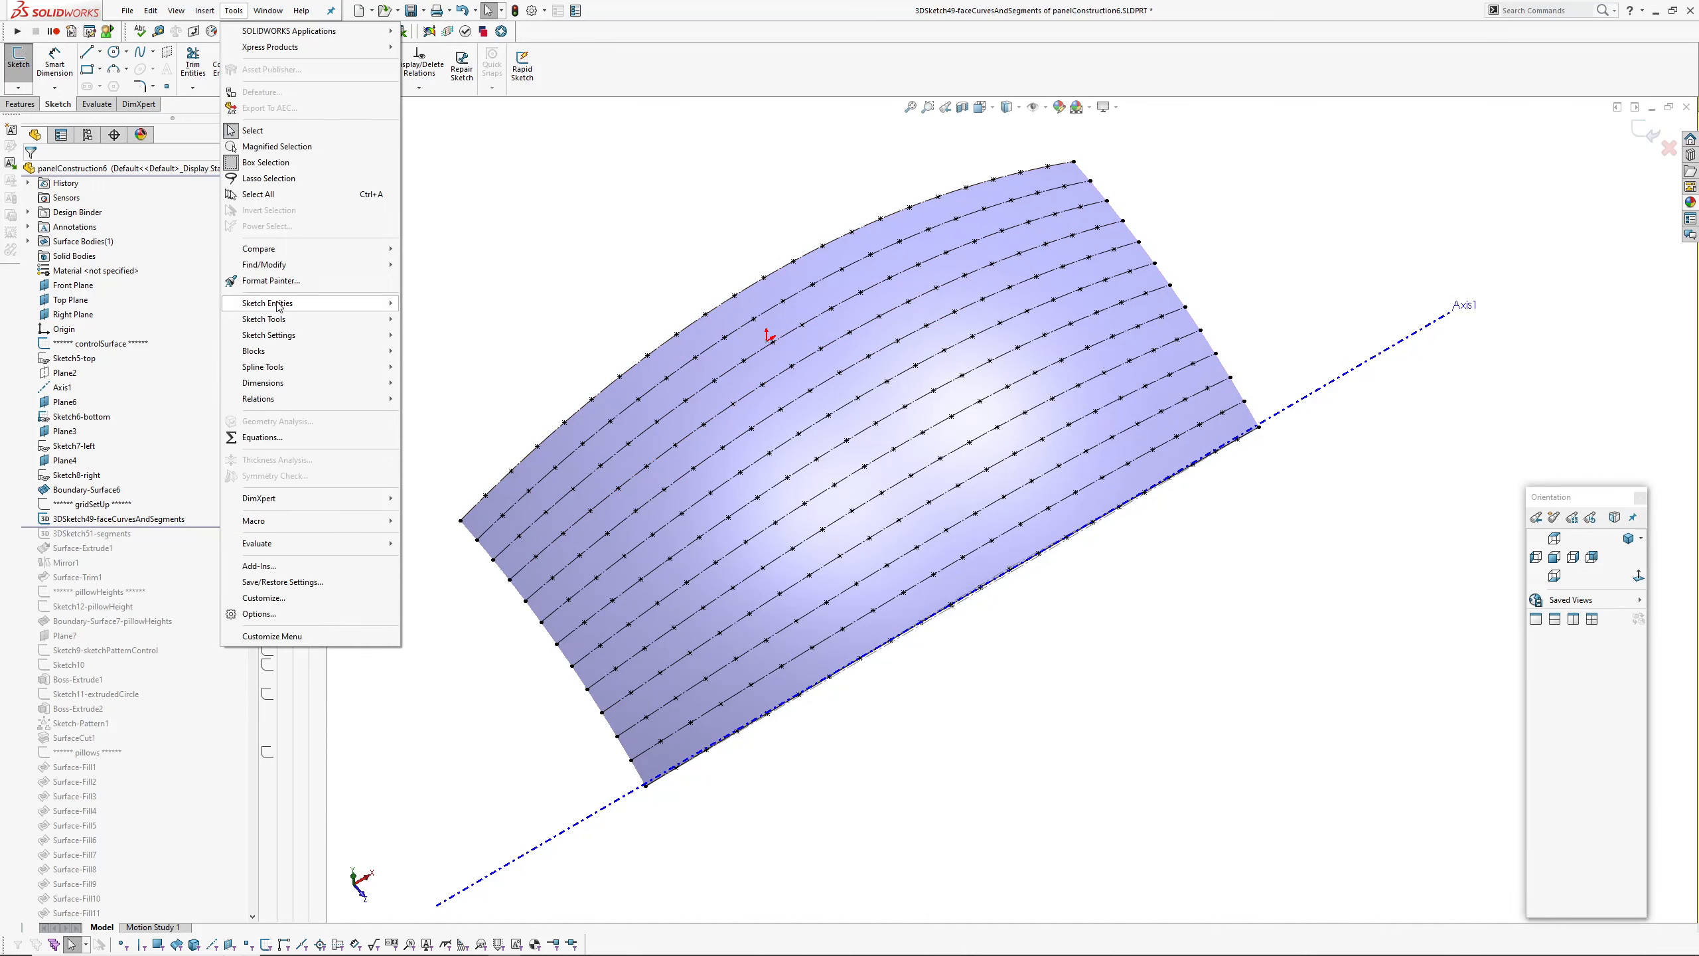
mouse_move(277, 321)
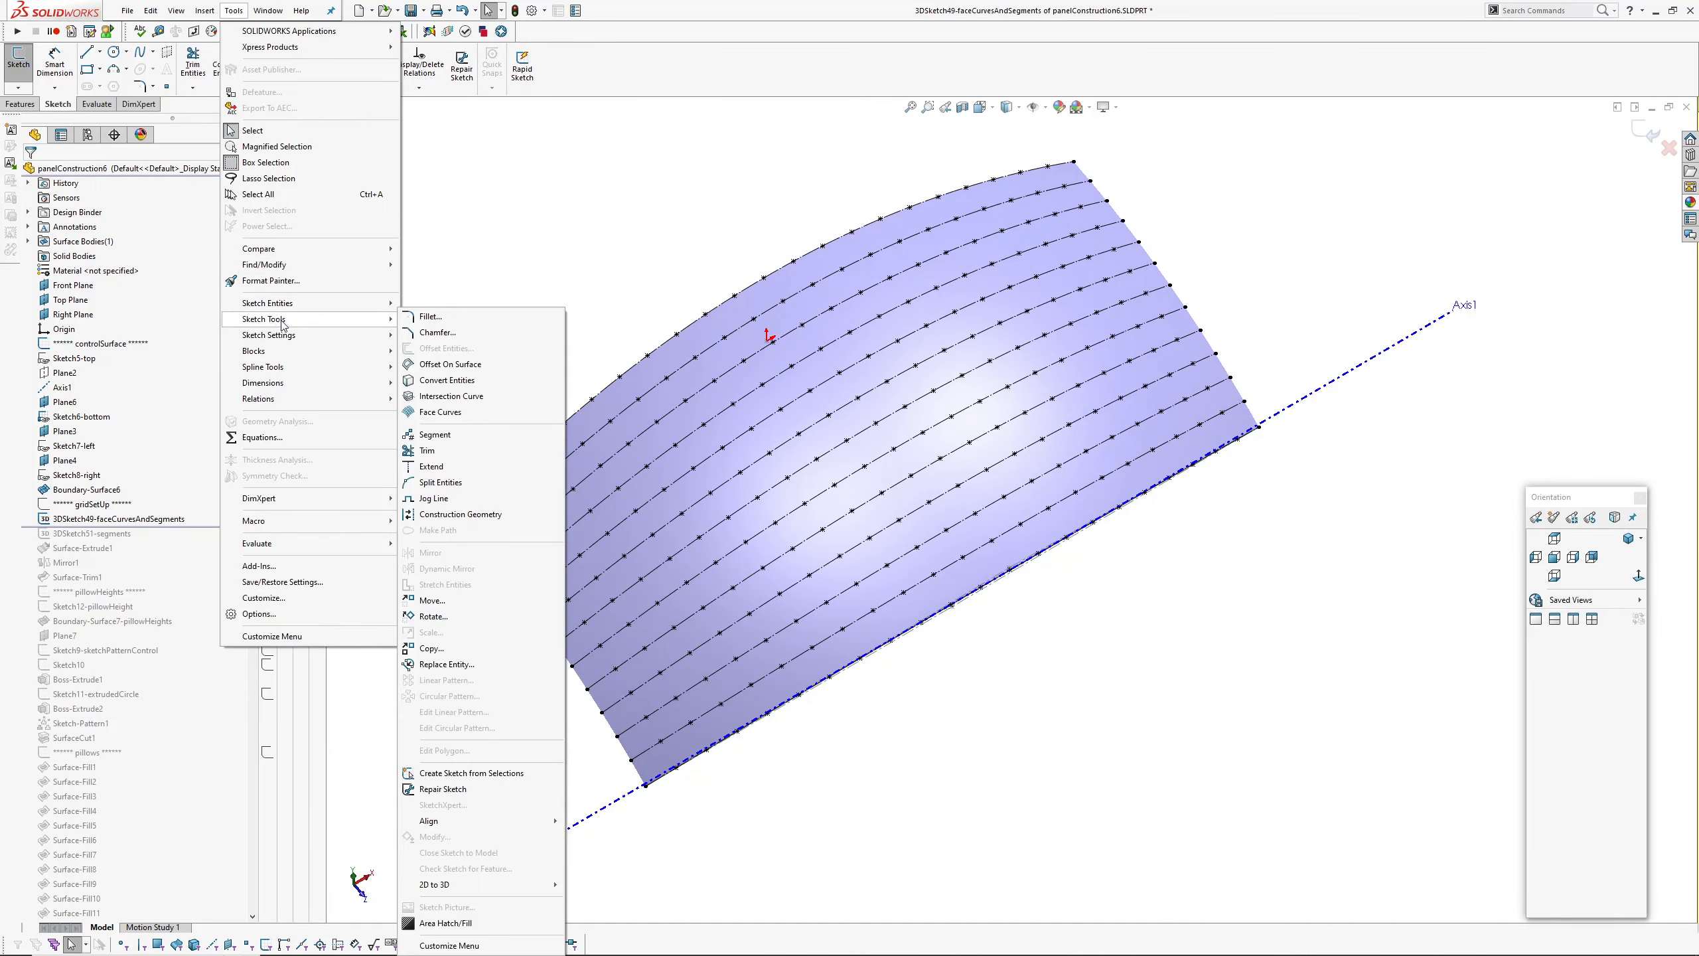
left_click(429, 413)
left_click(572, 473)
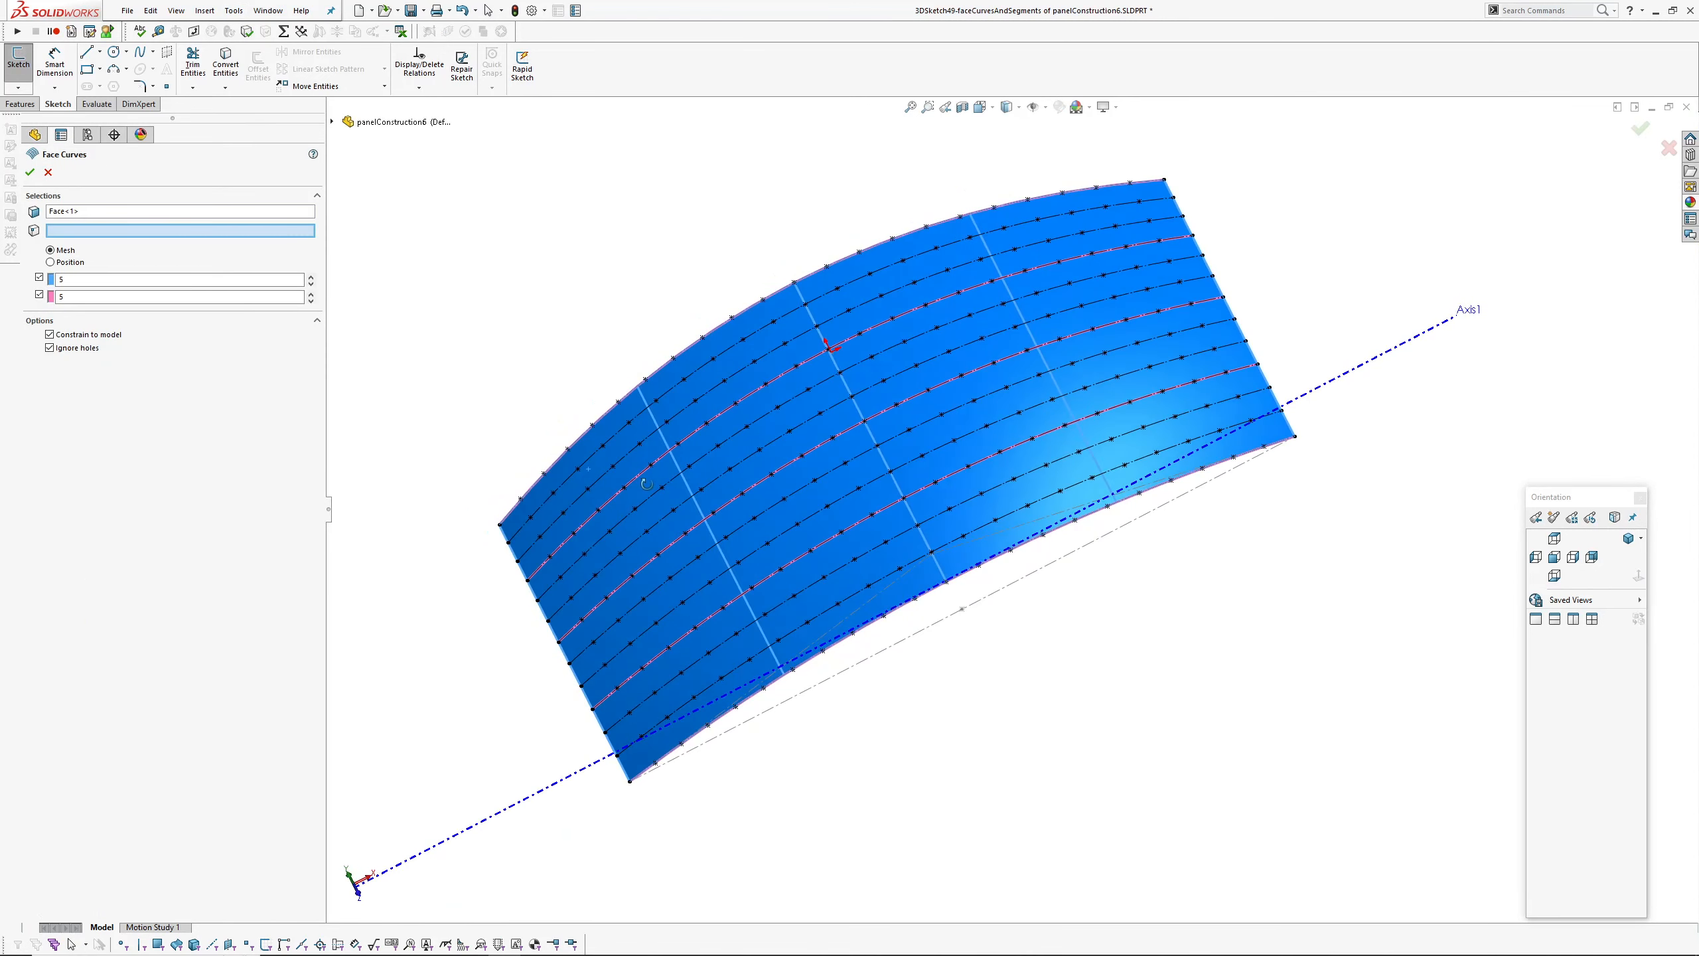
left_click(38, 294)
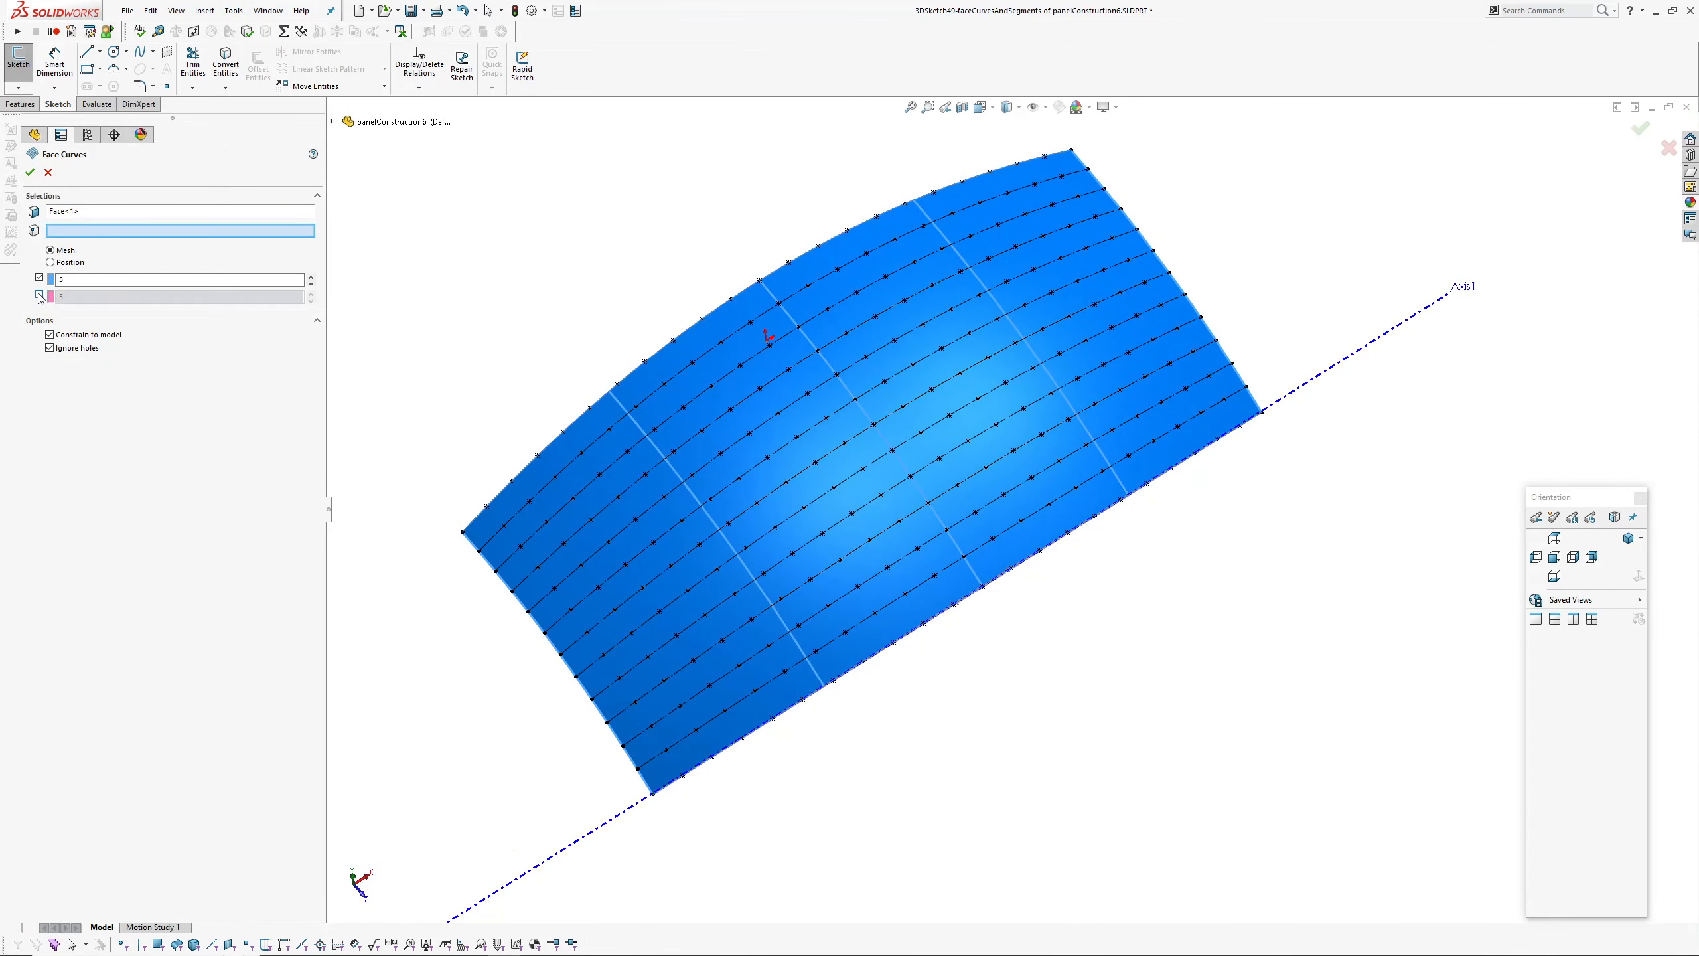
left_click(39, 294)
left_click(39, 277)
left_click(39, 276)
left_click(51, 261)
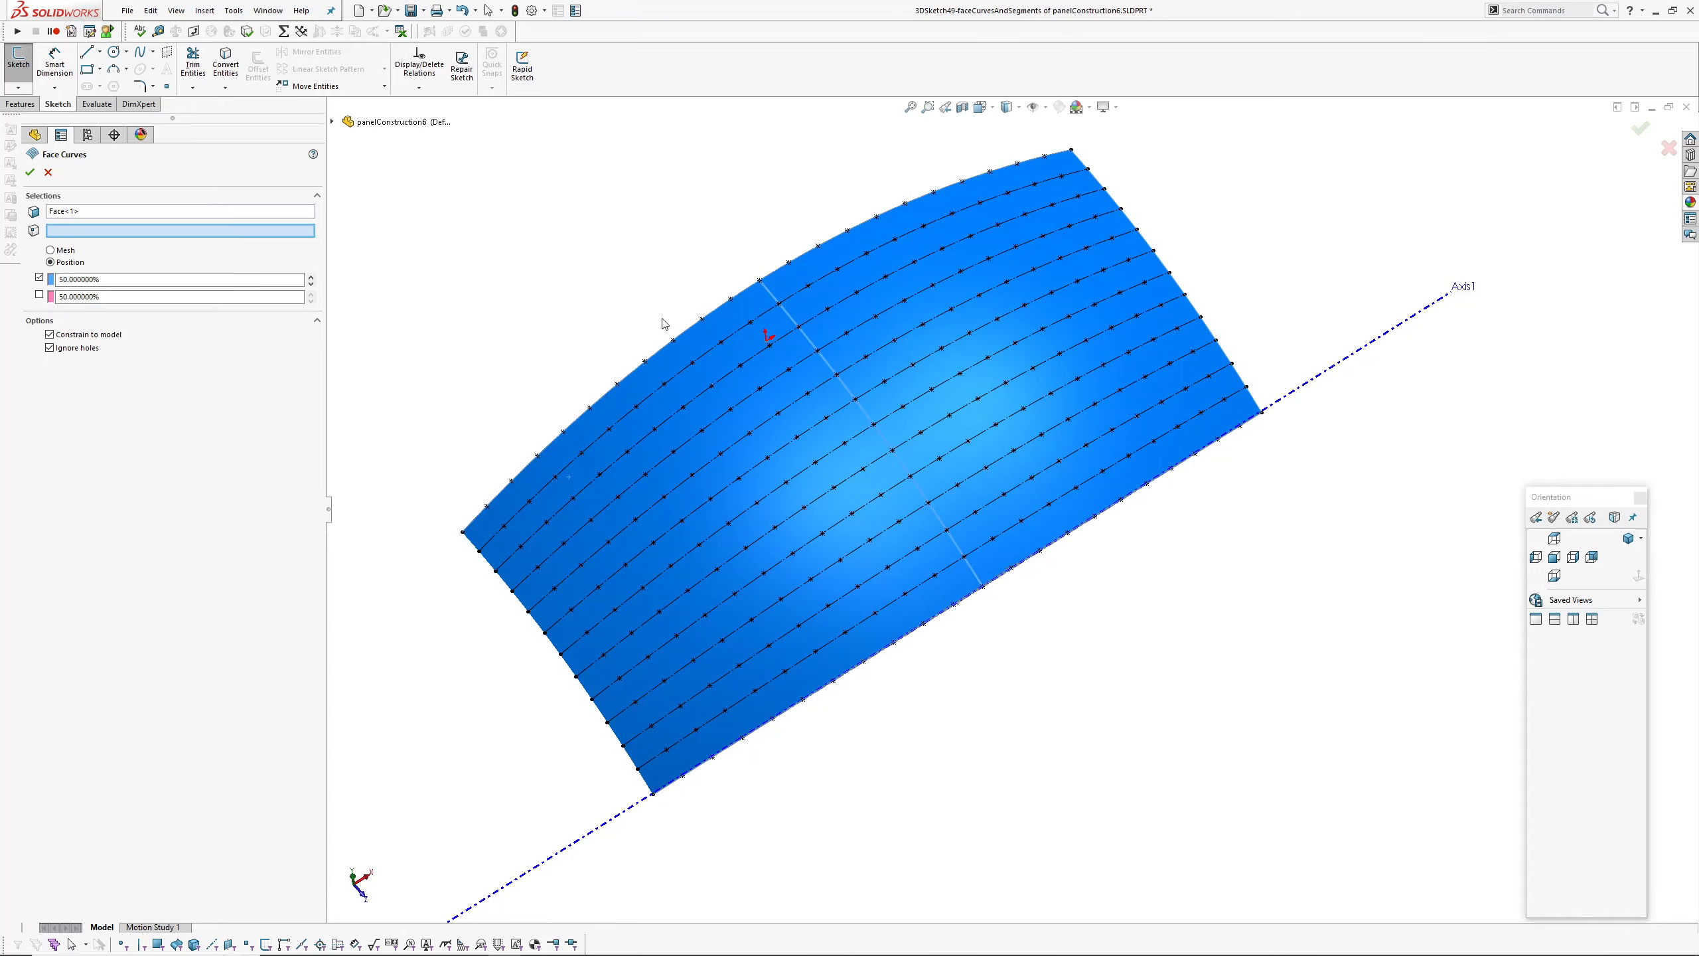
mouse_move(728, 332)
middle_mouse_down()
mouse_move(739, 315)
mouse_move(724, 313)
middle_mouse_up()
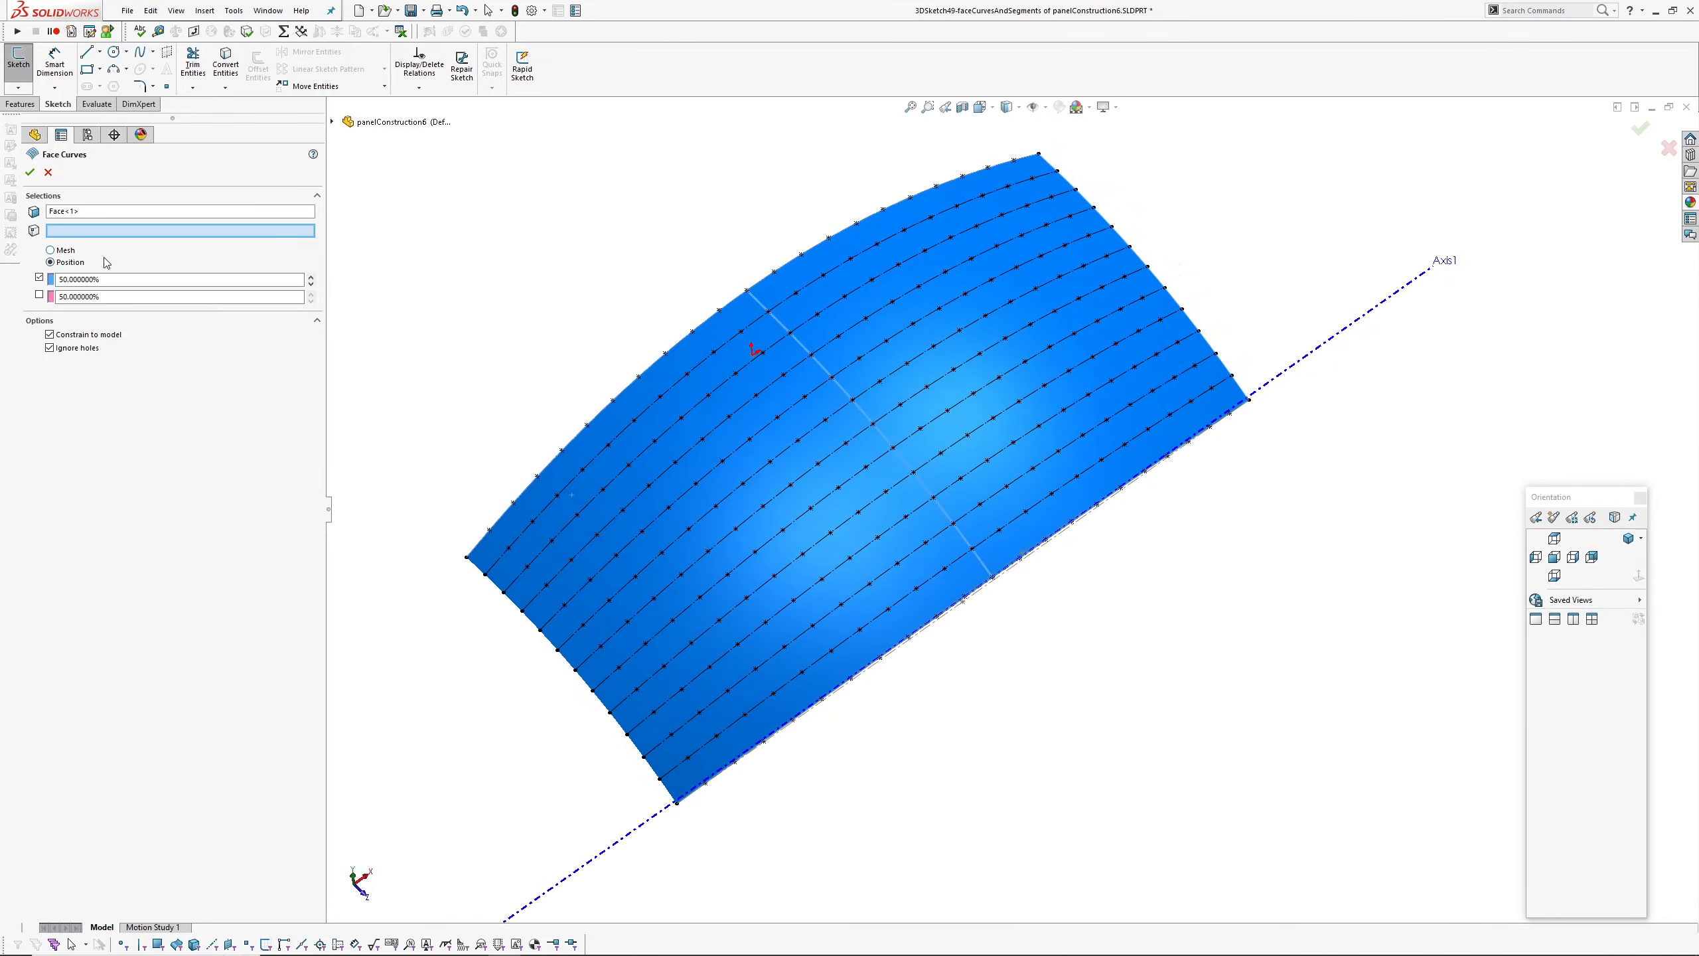
left_click(49, 173)
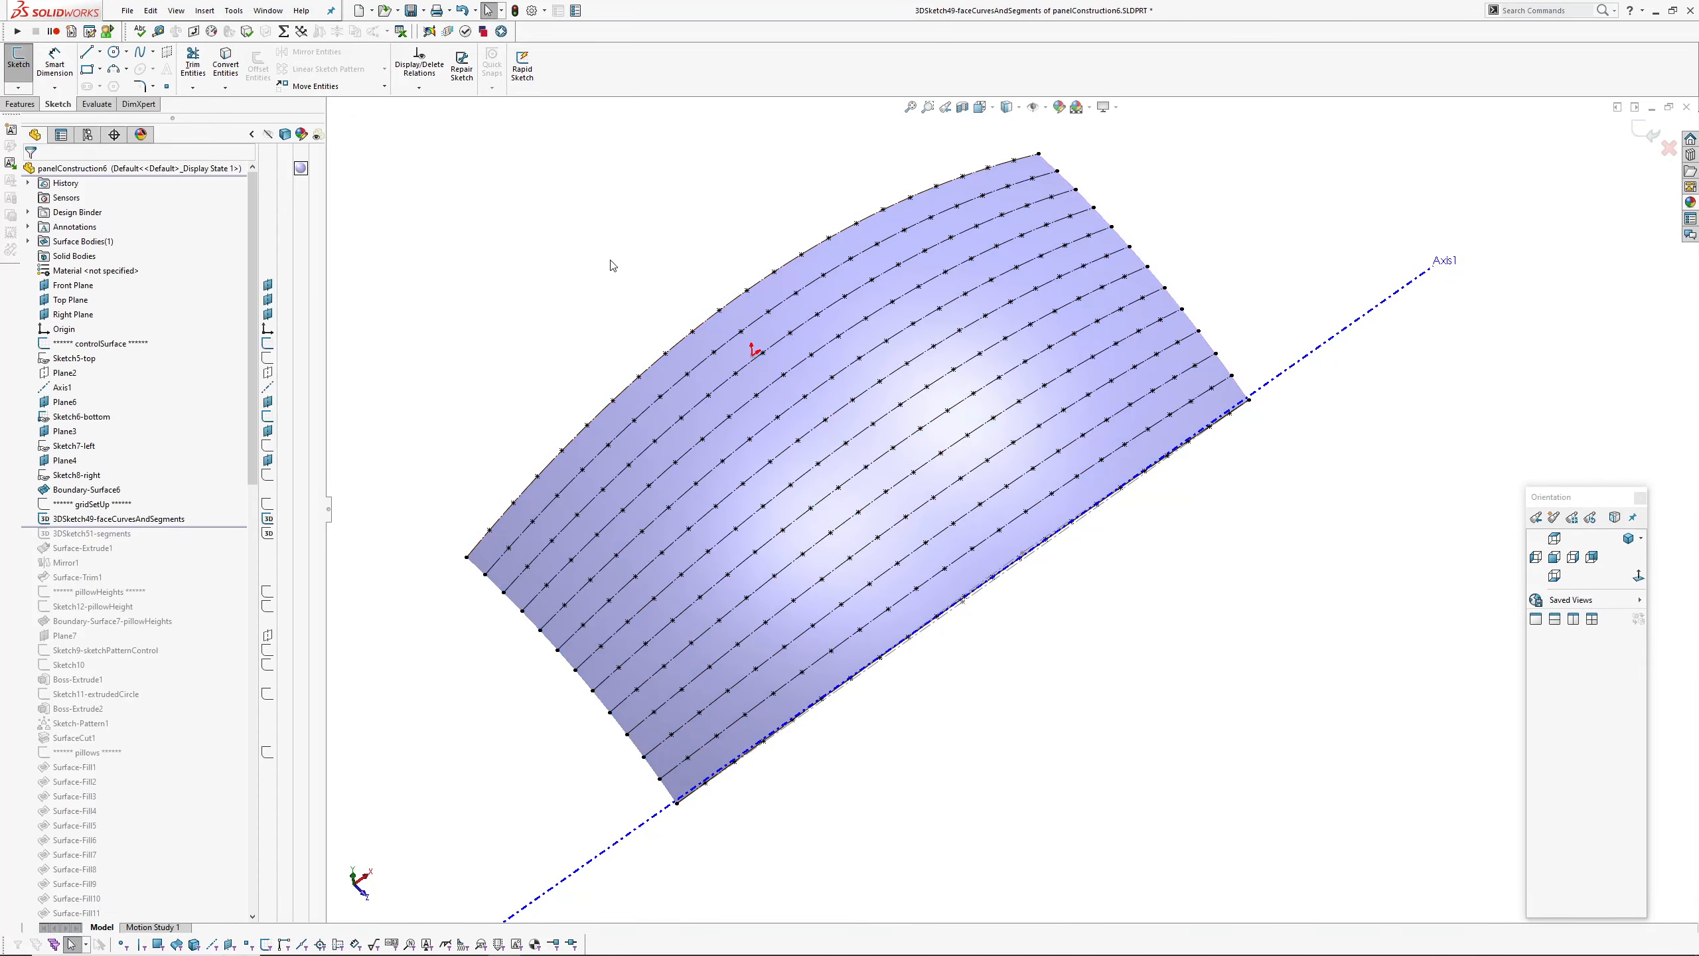
Try the Segment tool with sketch points on the second face curve, raising and lowering the point count, and discard the preview.
middle_click_drag(748, 316, 1010, 541)
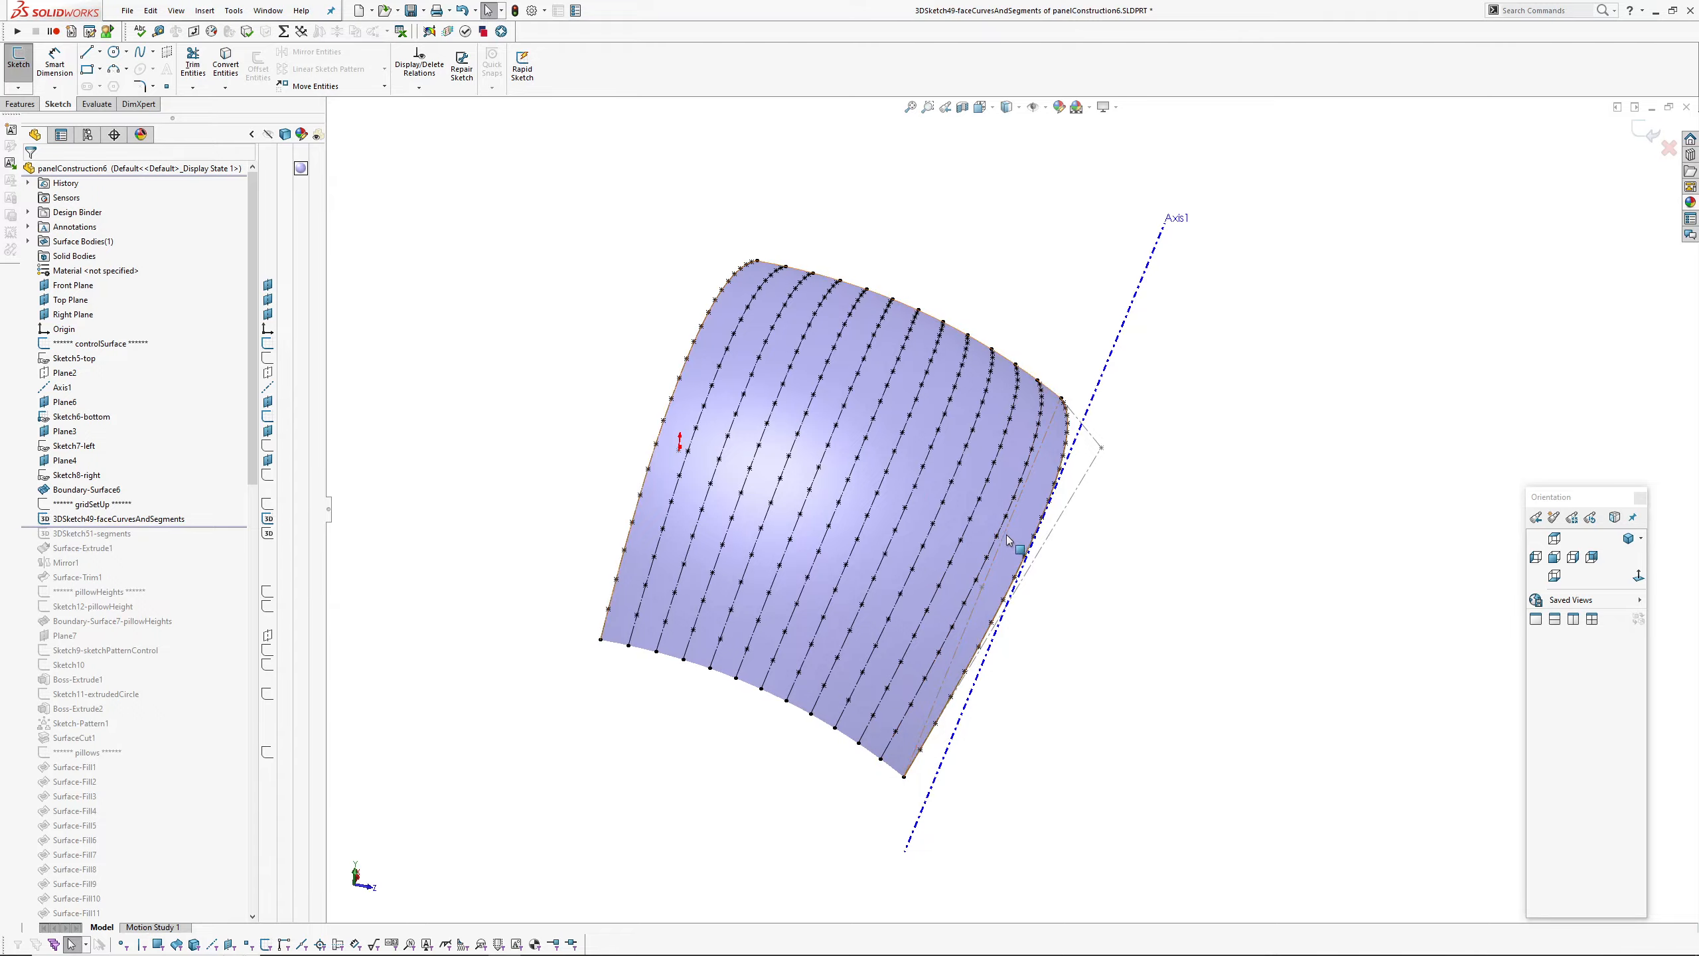
mouse_move(782, 377)
middle_mouse_down()
mouse_move(725, 293)
mouse_move(713, 482)
mouse_move(693, 524)
mouse_move(675, 428)
middle_mouse_up()
left_click(233, 10)
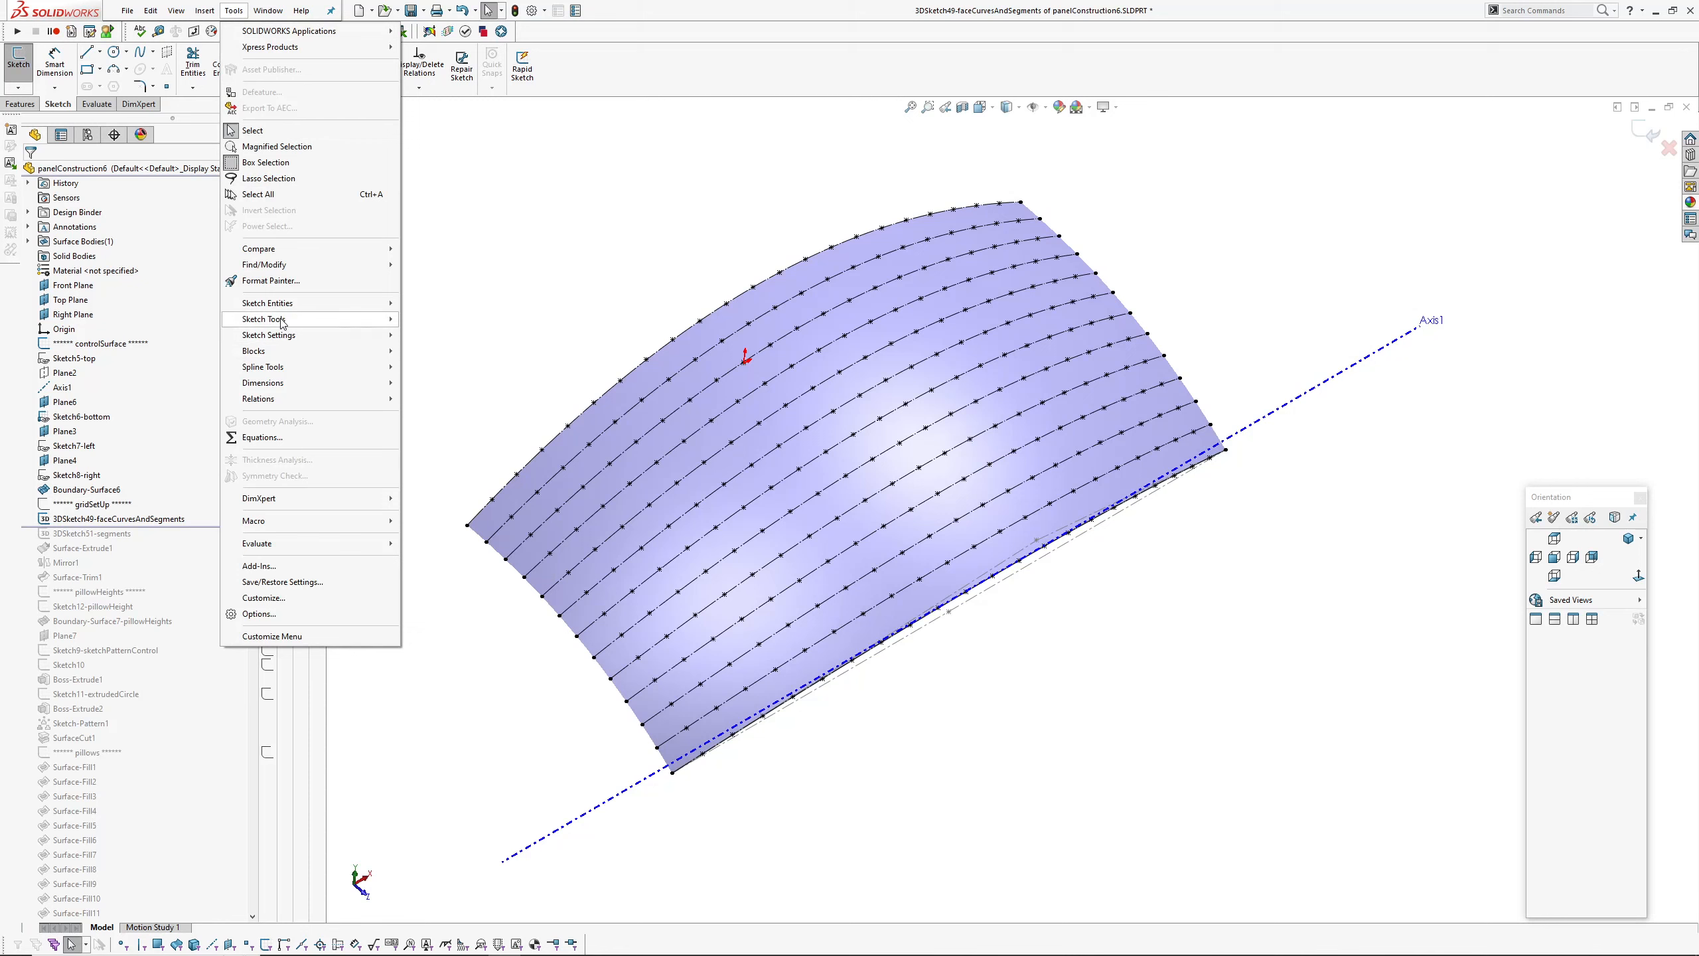
mouse_move(281, 319)
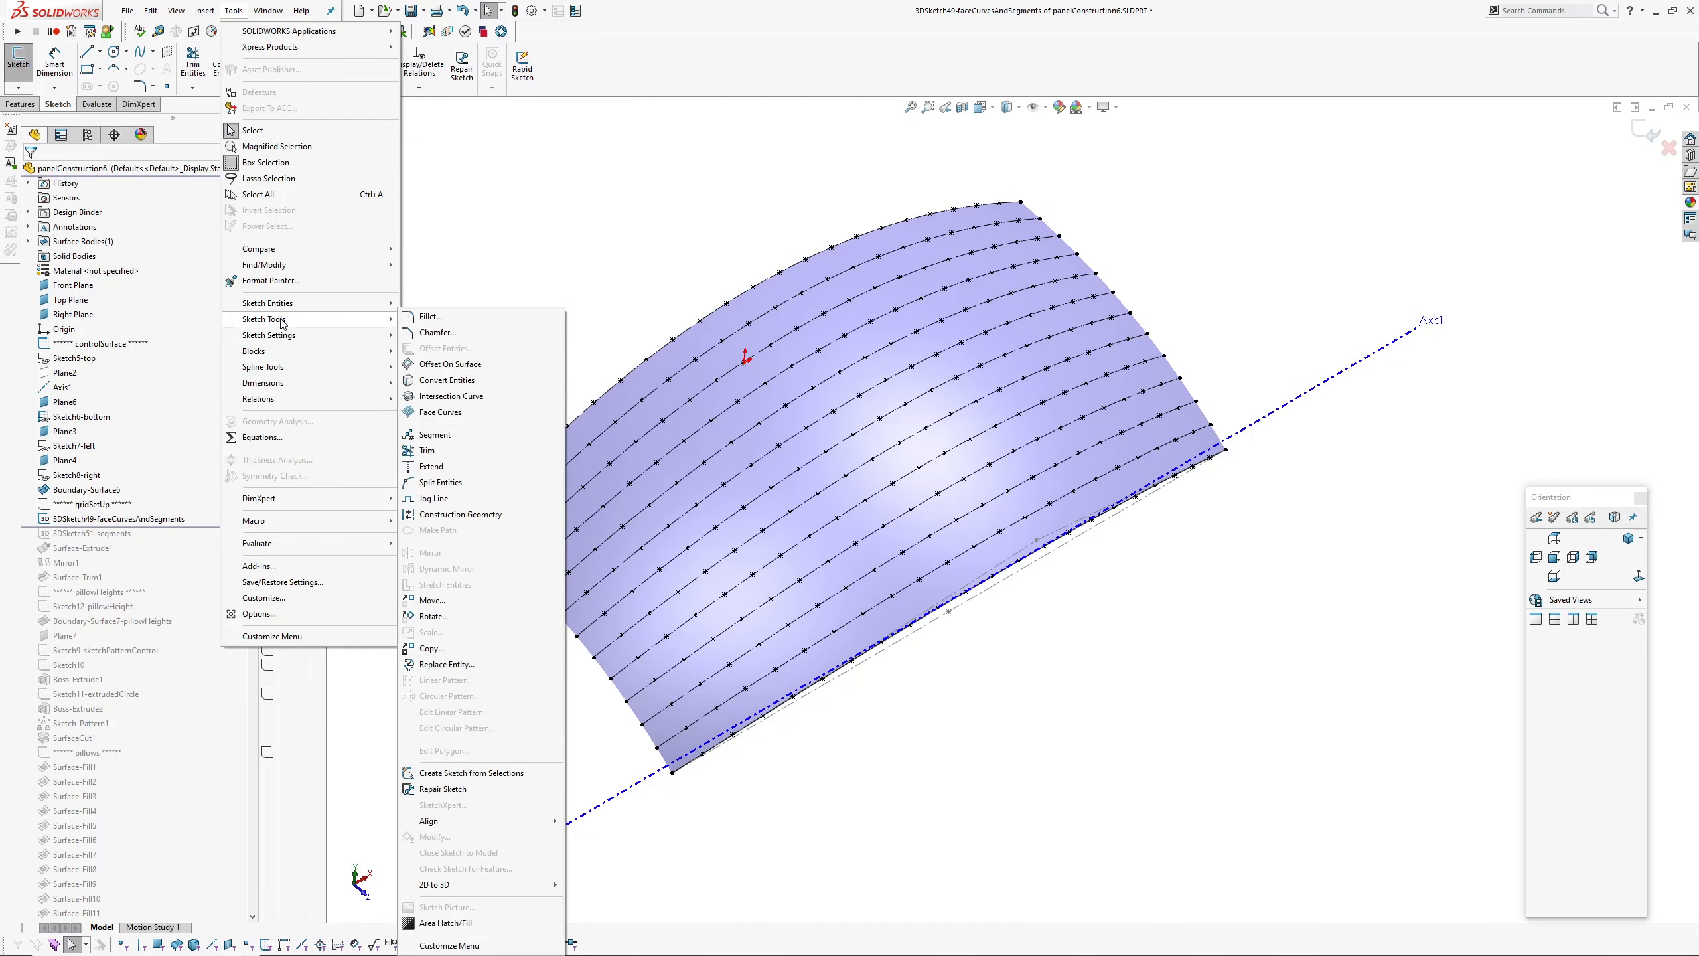
left_click(446, 436)
left_click(658, 389)
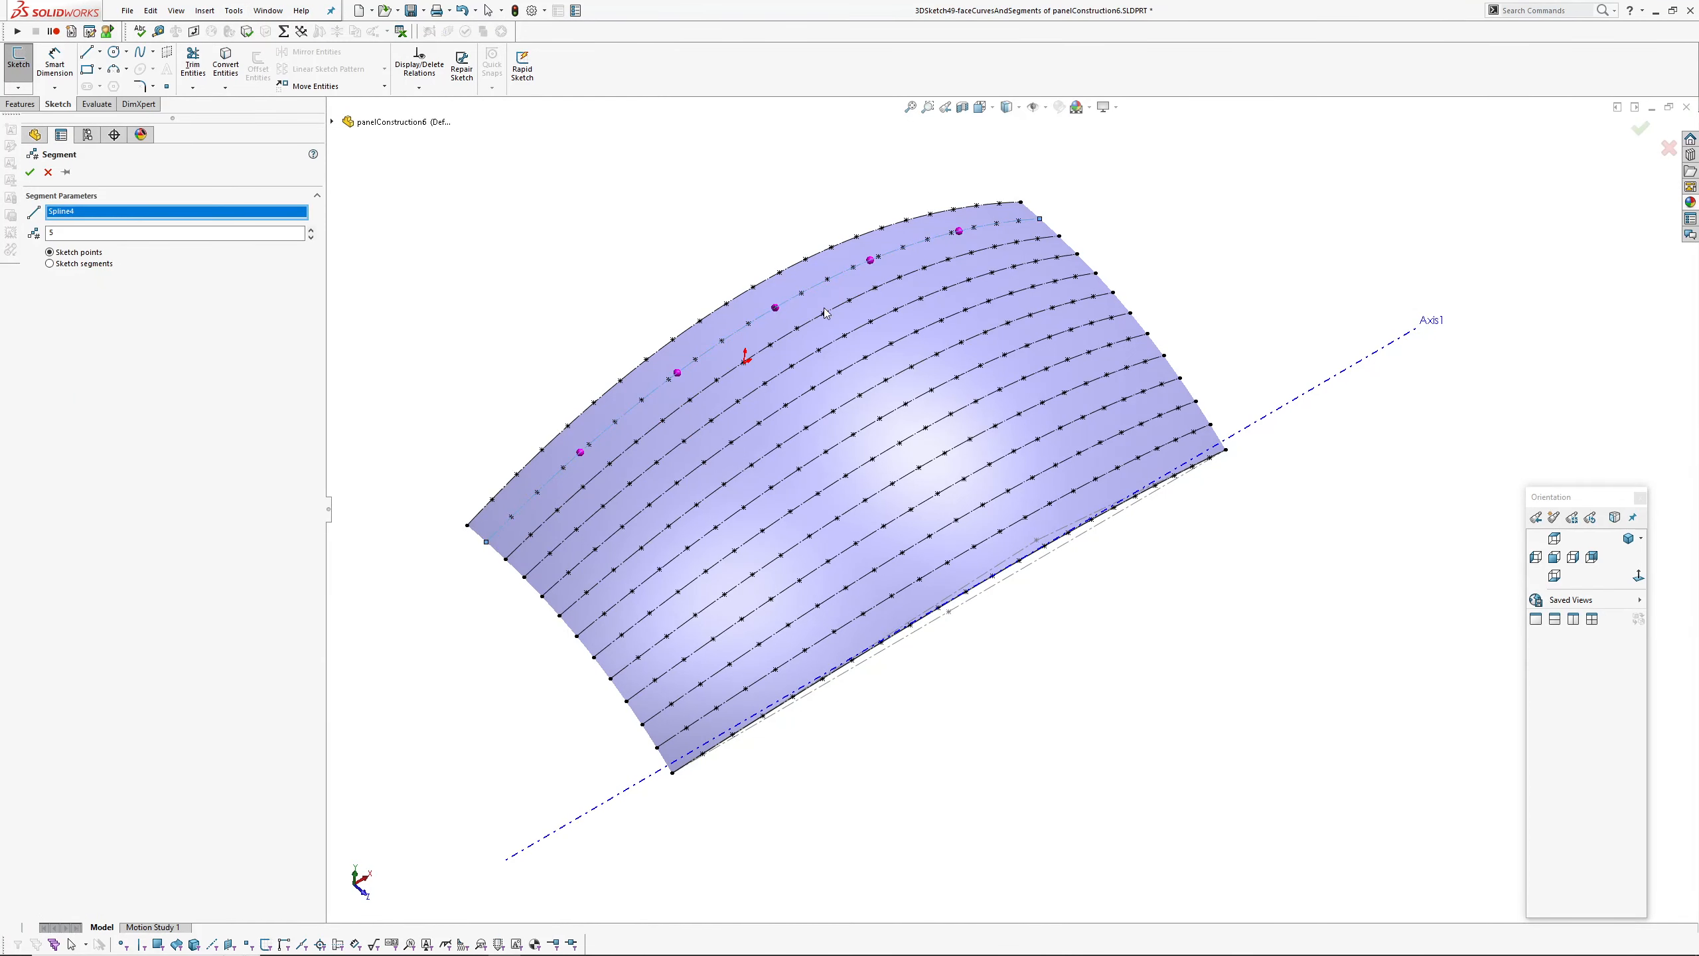
left_click(311, 230)
left_click(311, 231)
left_click(311, 231)
left_click(311, 230)
left_click(311, 231)
left_click(312, 238)
left_click(312, 239)
left_click(312, 238)
left_click(311, 238)
left_click(311, 238)
left_click(48, 173)
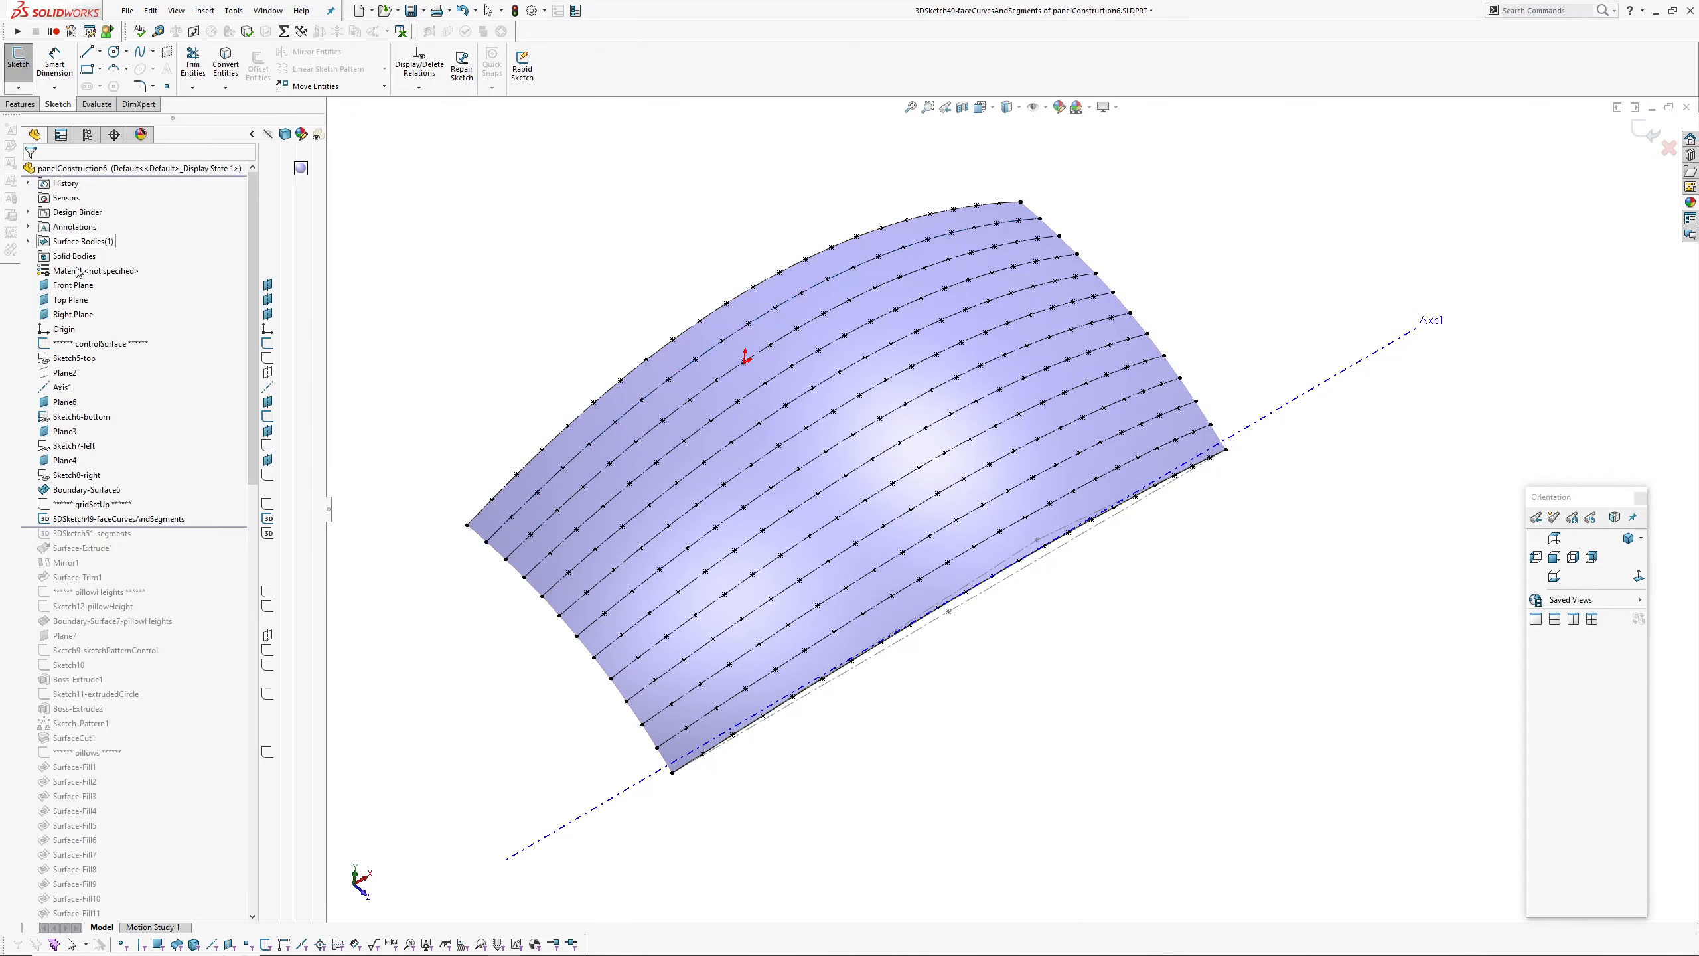
Exit the face-curve sketch and roll forward to open 3DSketch51-segments for editing.
middle_click_drag(846, 247, 890, 453)
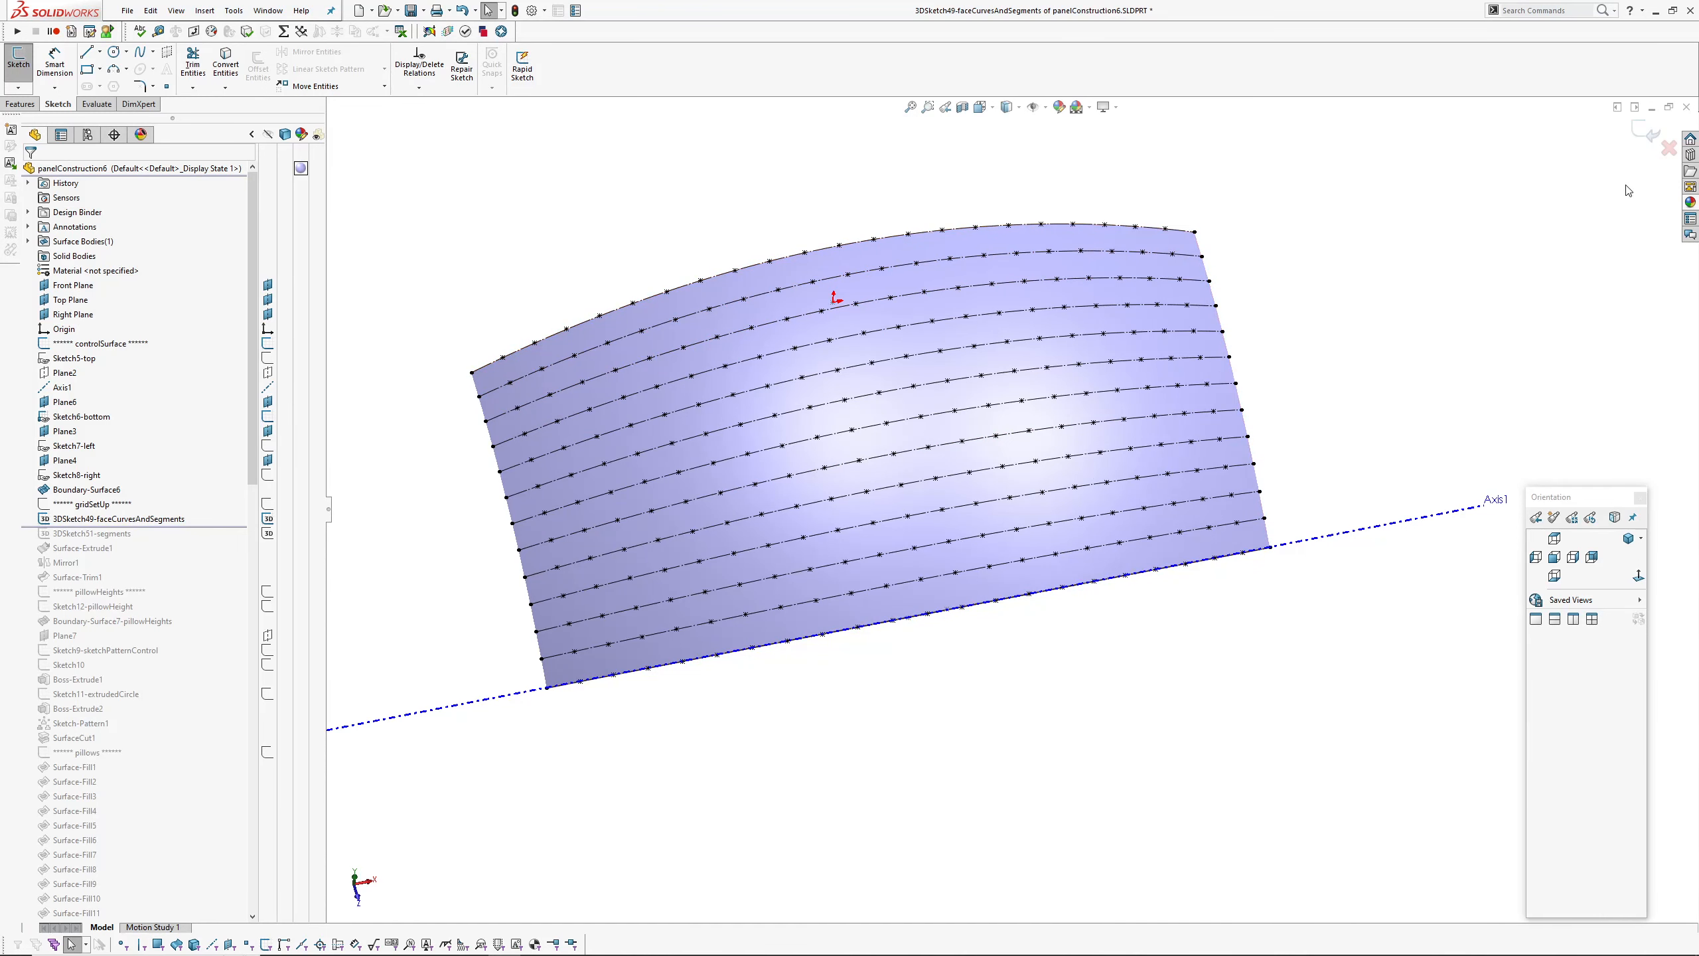
left_click(1645, 134)
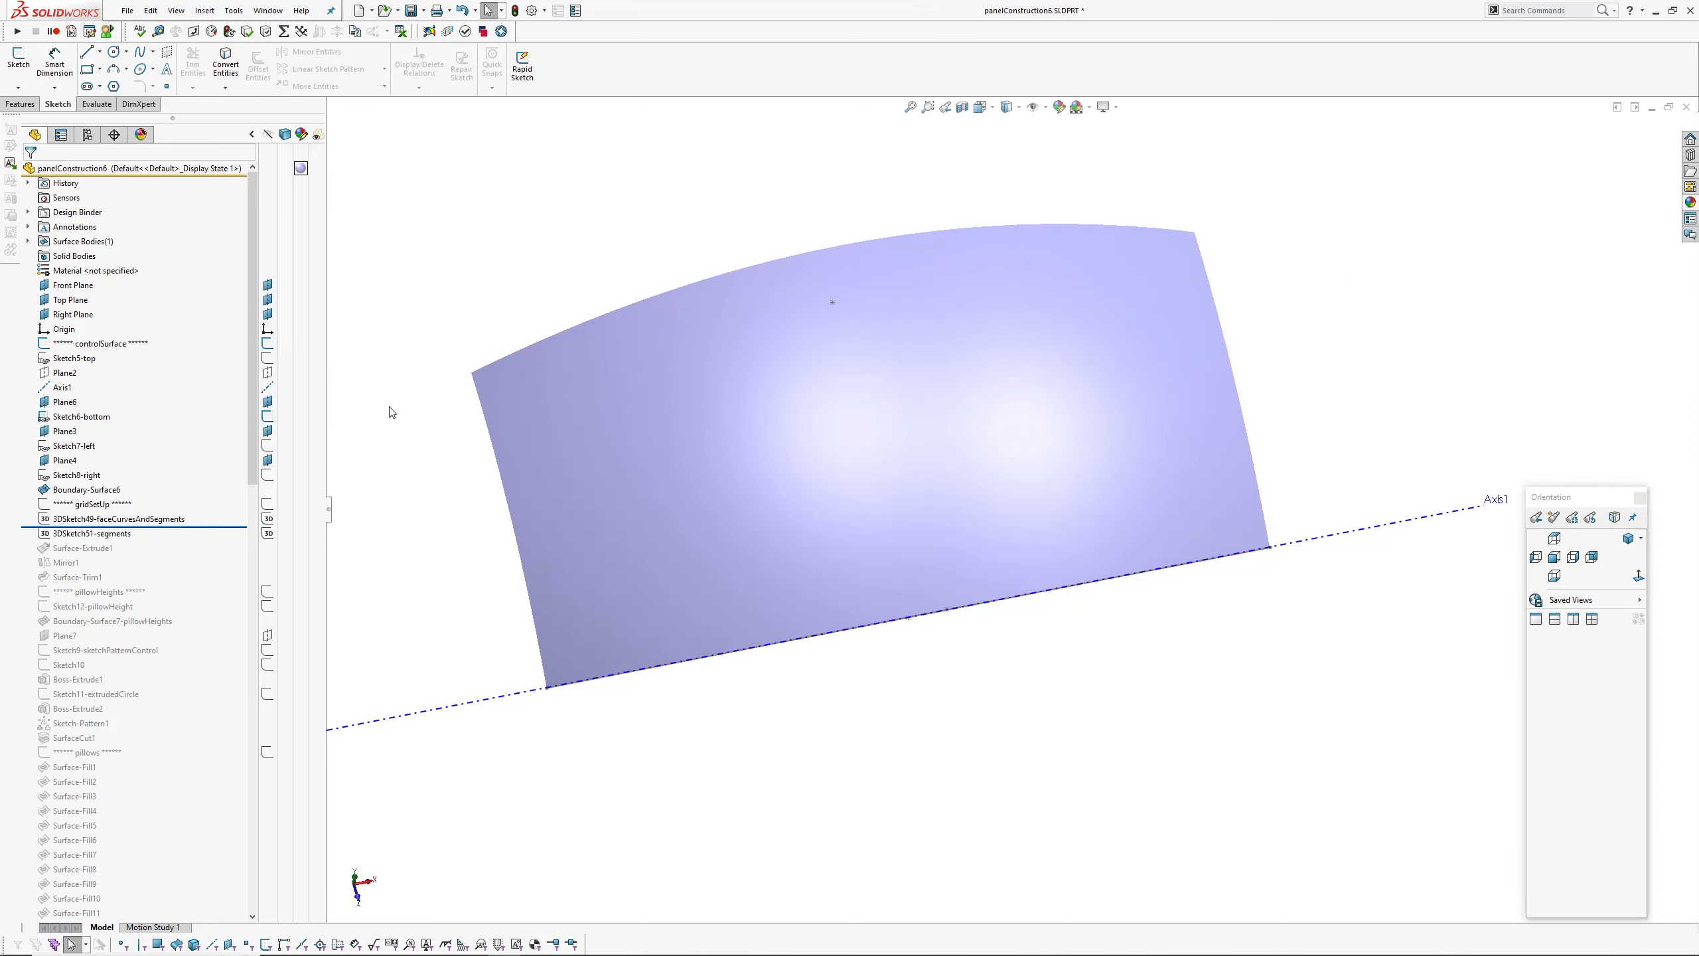
left_click_drag(202, 525, 201, 541)
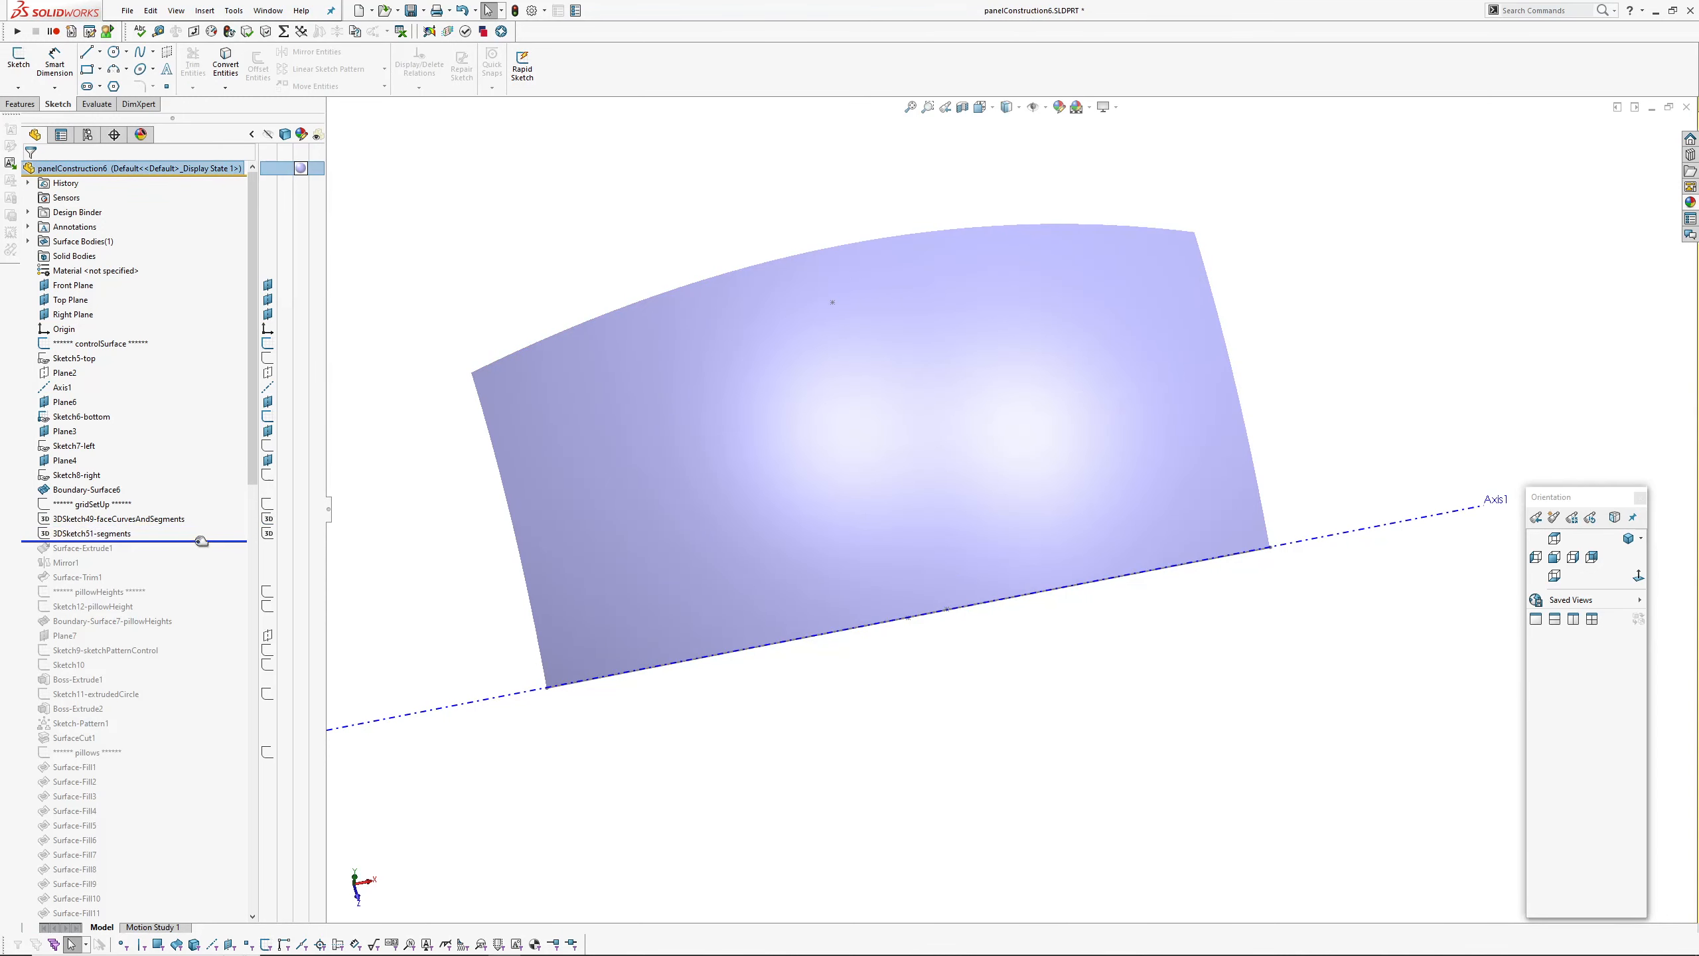
left_click(92, 532)
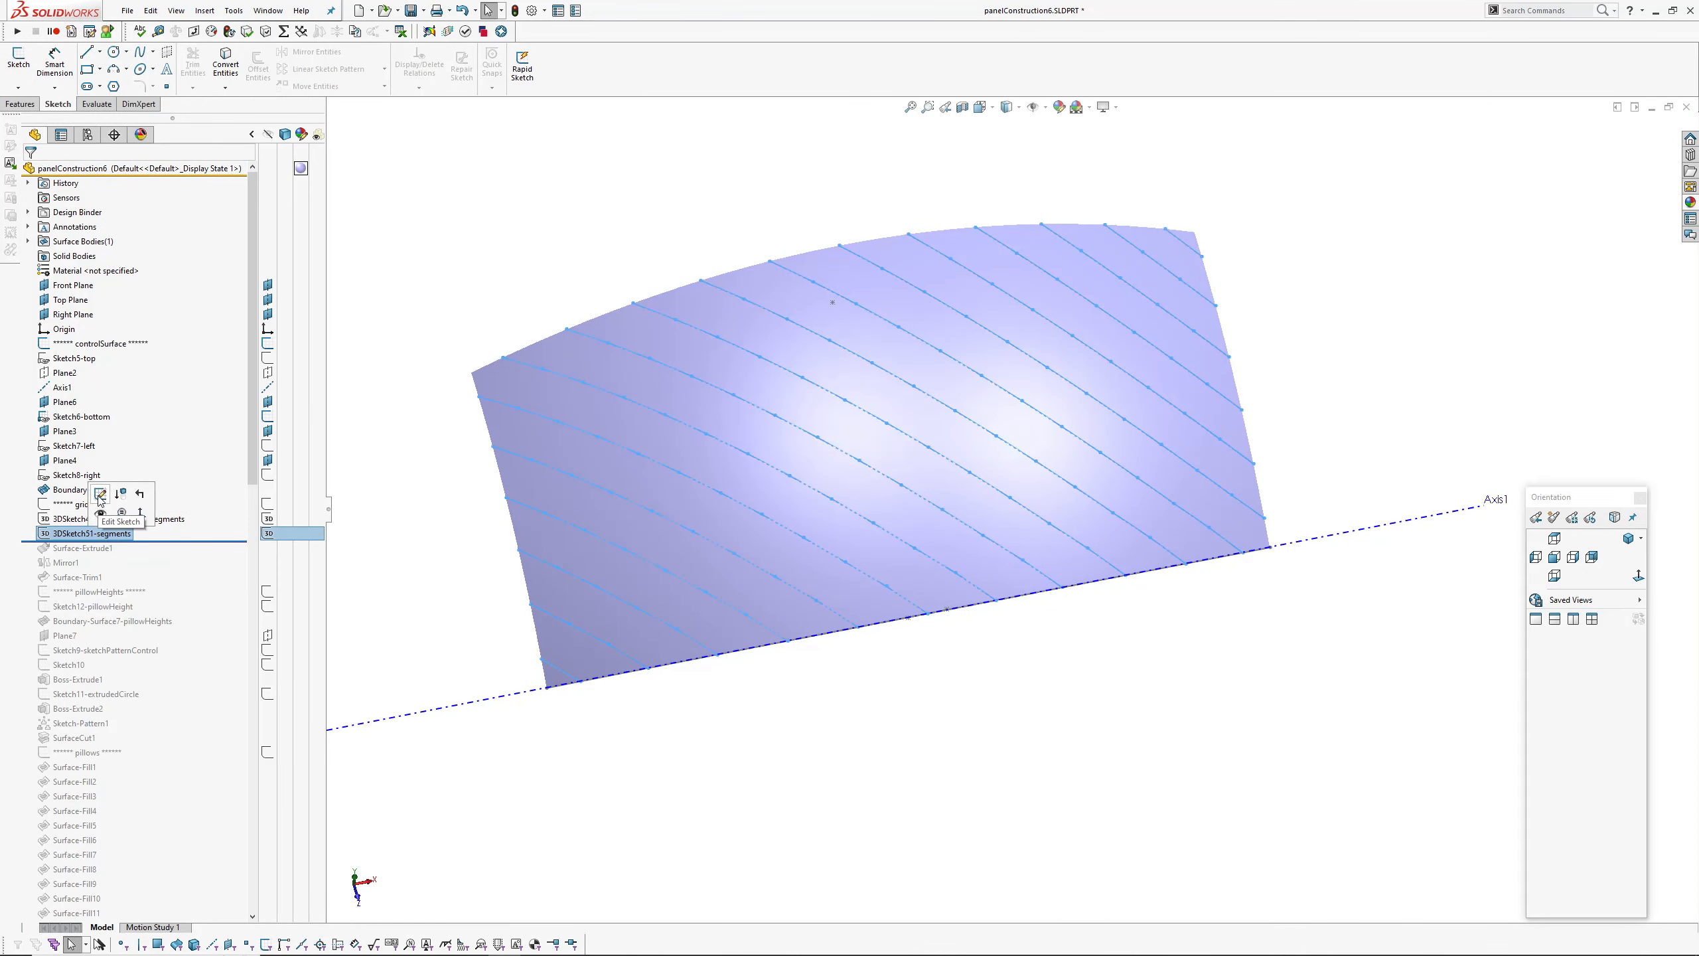
mouse_move(838, 568)
middle_mouse_down()
mouse_move(788, 500)
mouse_move(789, 515)
middle_mouse_up()
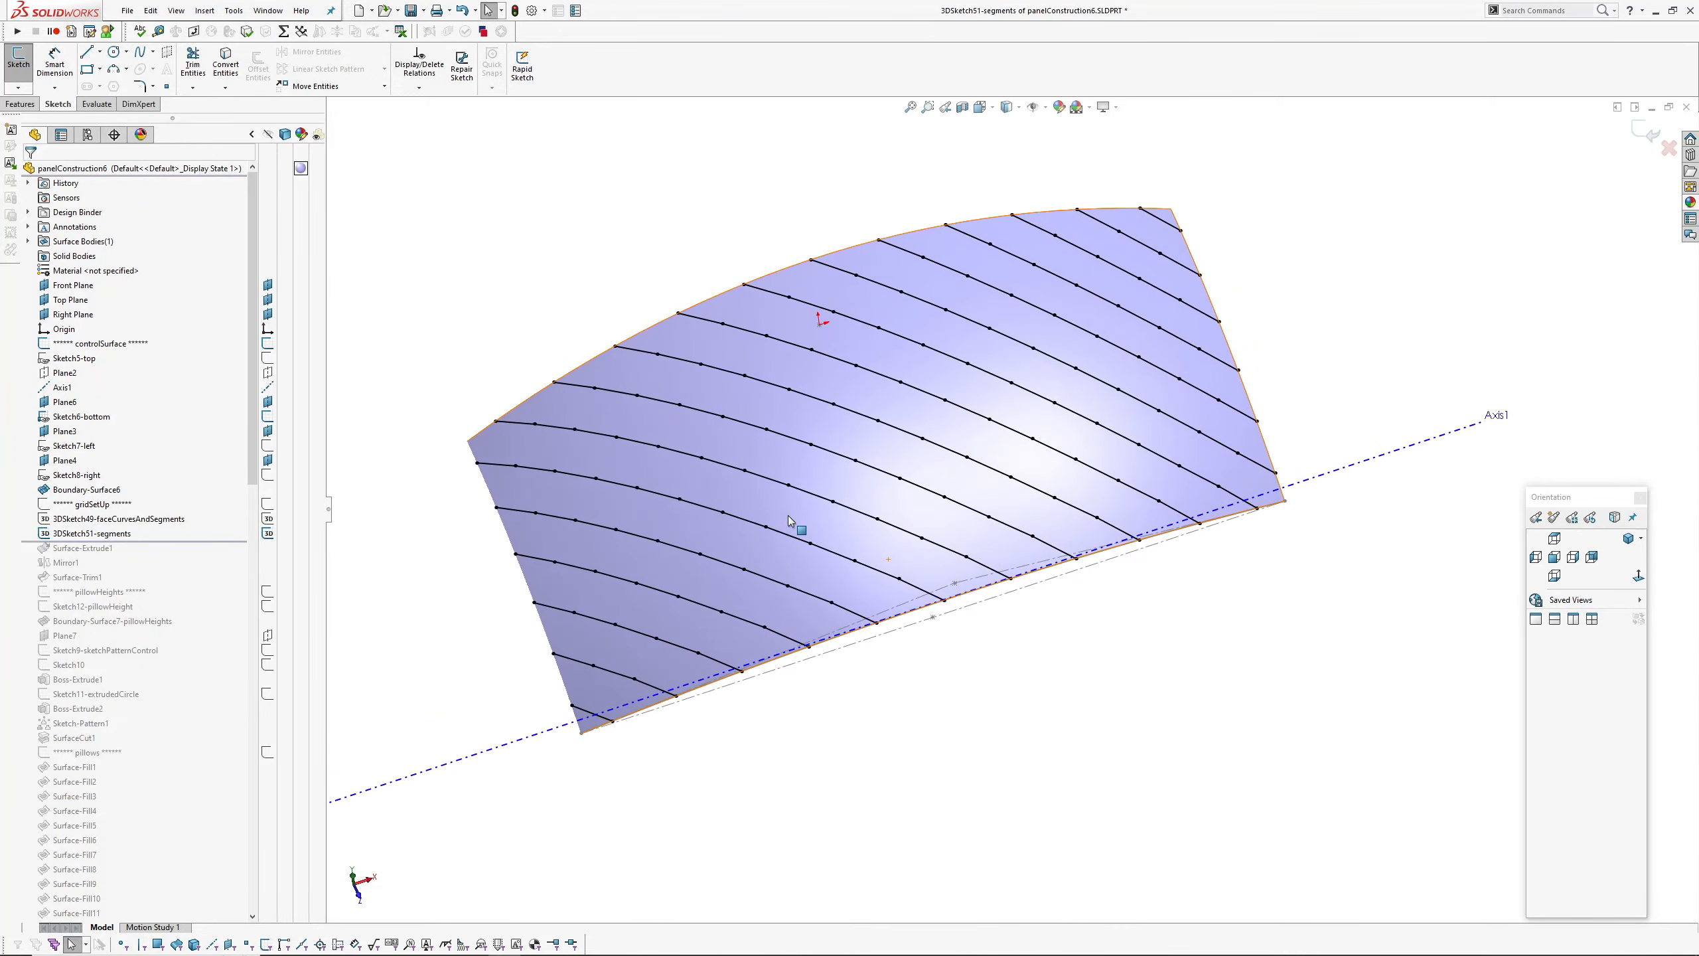
Show the face-curve grid of 3DSketch49-faceCurvesAndSegments beneath the diagonal segments.
key("ctrl+h")
key("ctrl+h")
left_click(268, 519)
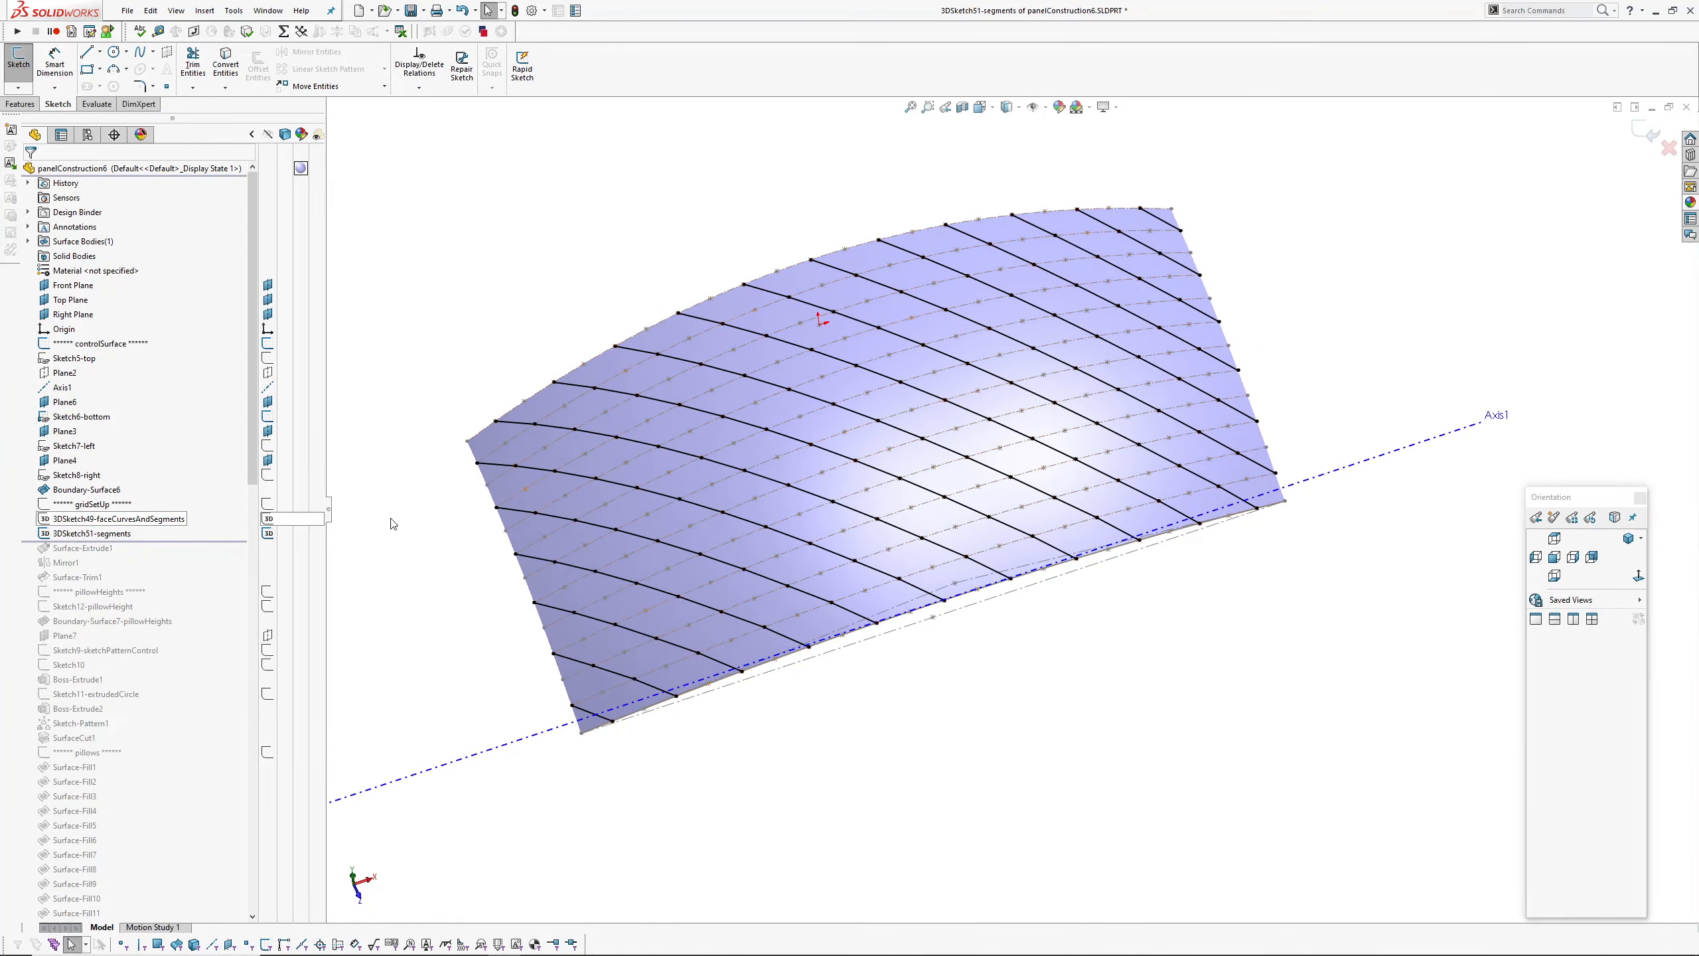
scroll(607, 565, "down", 2)
middle_click_drag(608, 565, 723, 588)
scroll(721, 705, "down", 3)
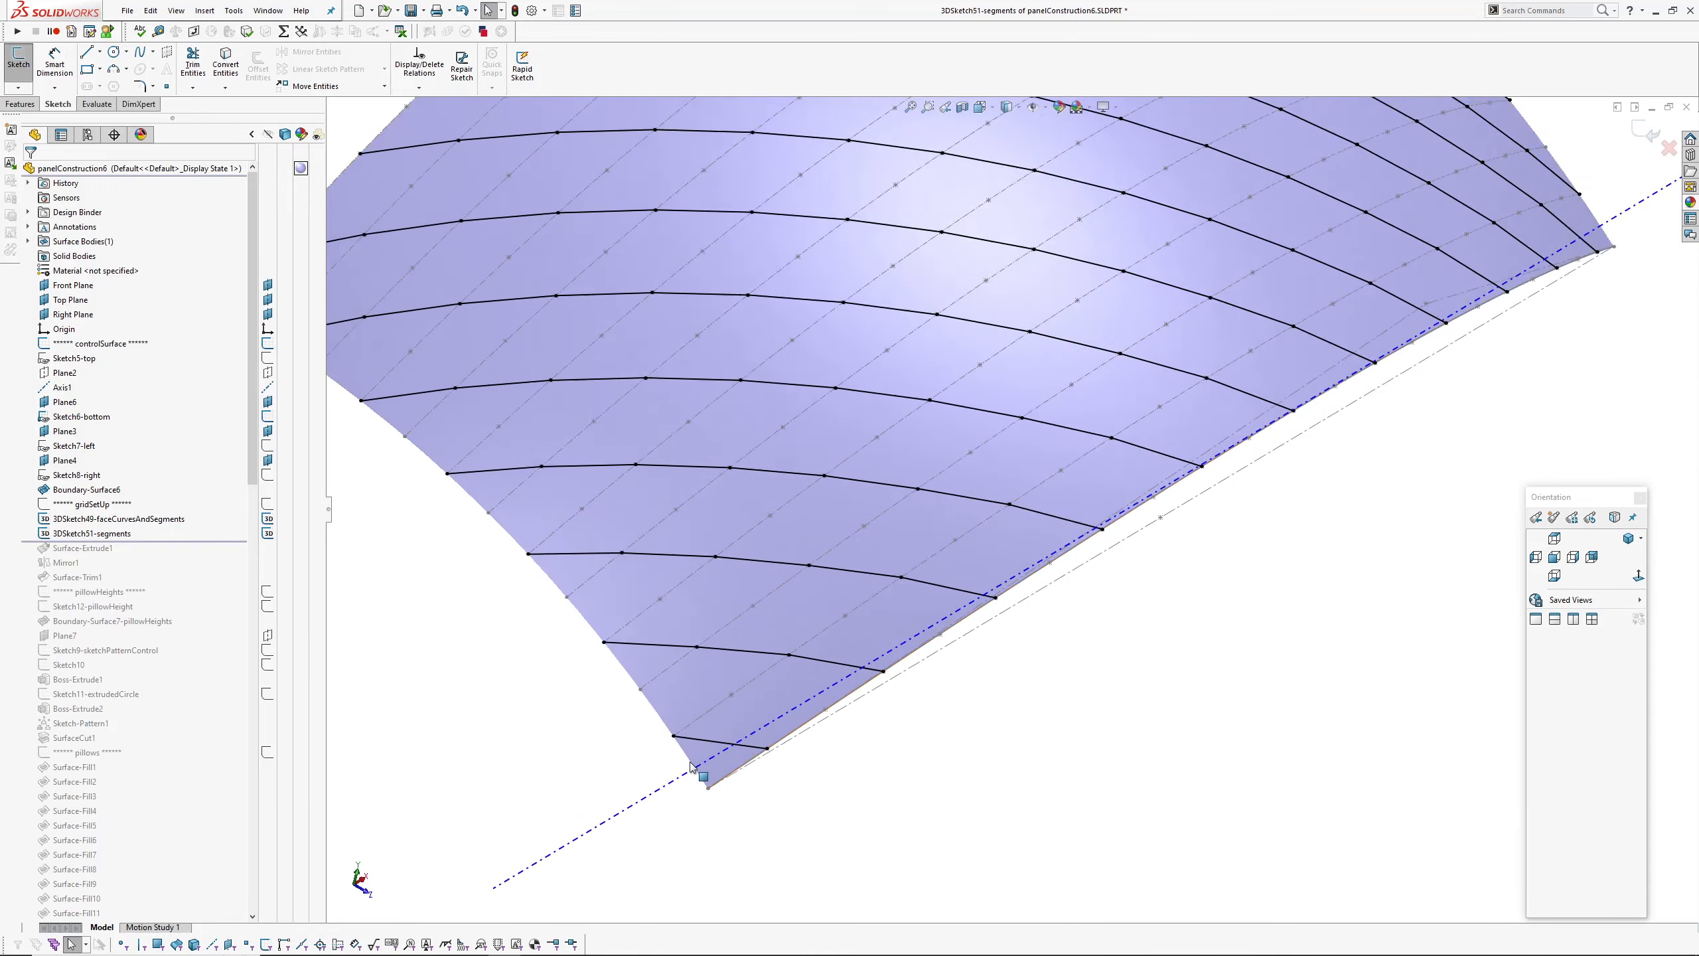
mouse_move(720, 705)
middle_mouse_down()
mouse_move(721, 623)
mouse_move(806, 713)
middle_mouse_up()
Select five diagonal segments on successive rows starting from the panel's pointed corner, and clear the selection.
left_click(799, 709)
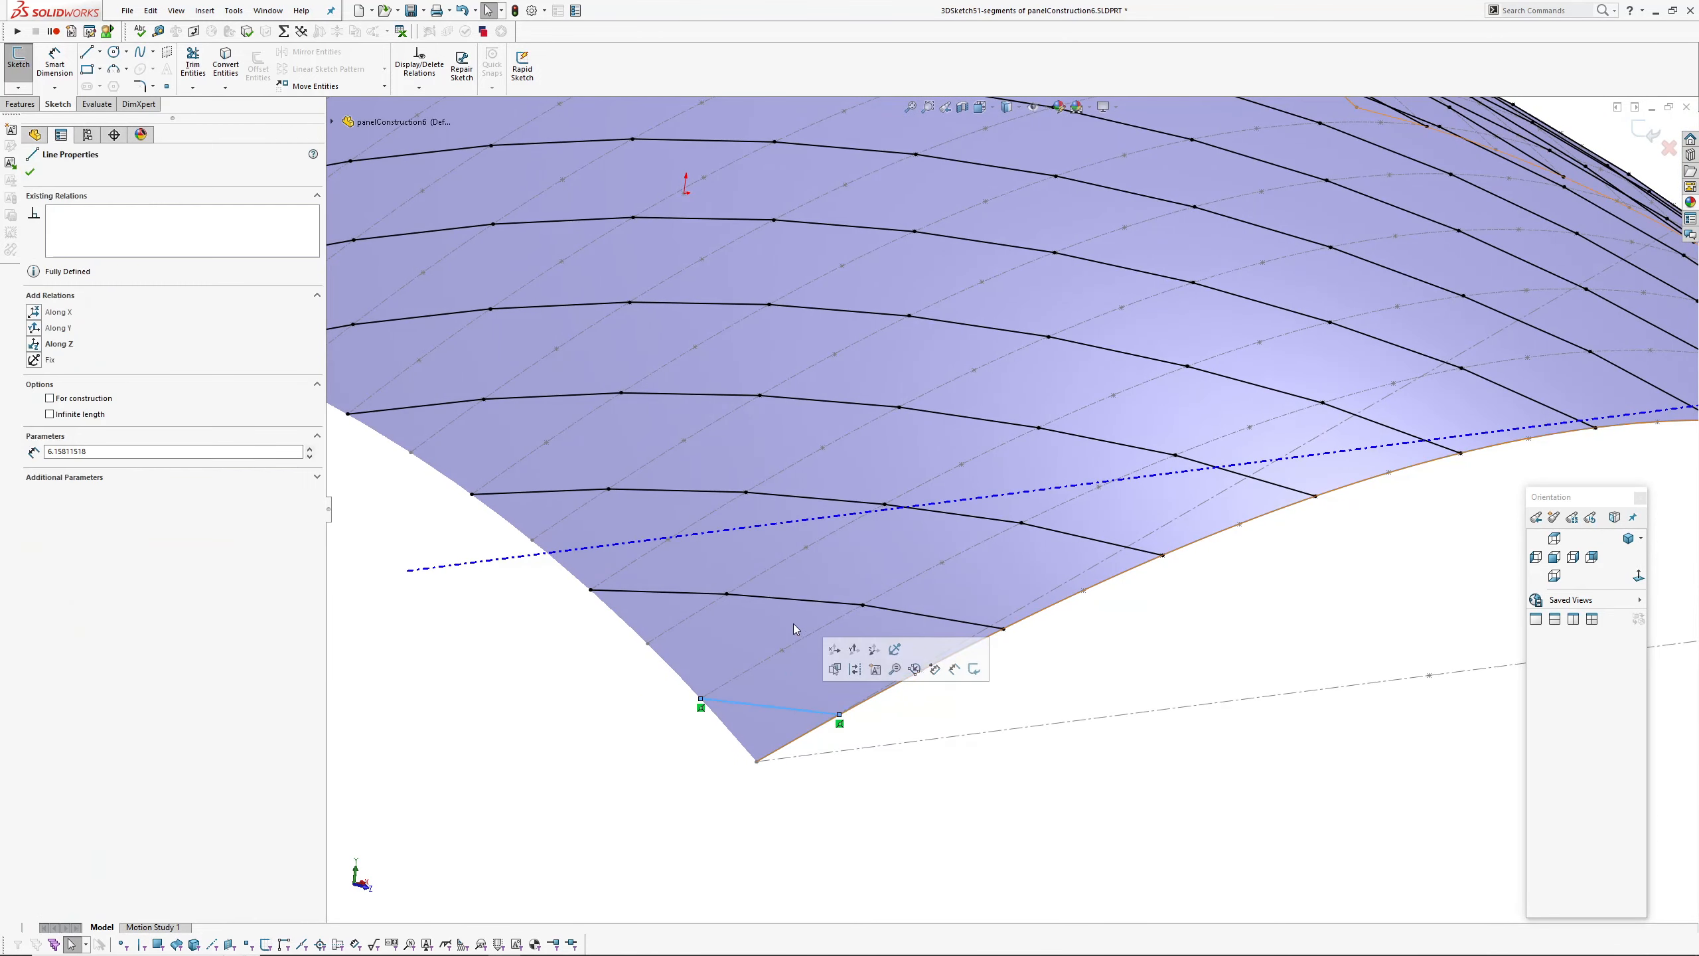
left_click(795, 603, "ctrl")
left_click(815, 497, "ctrl")
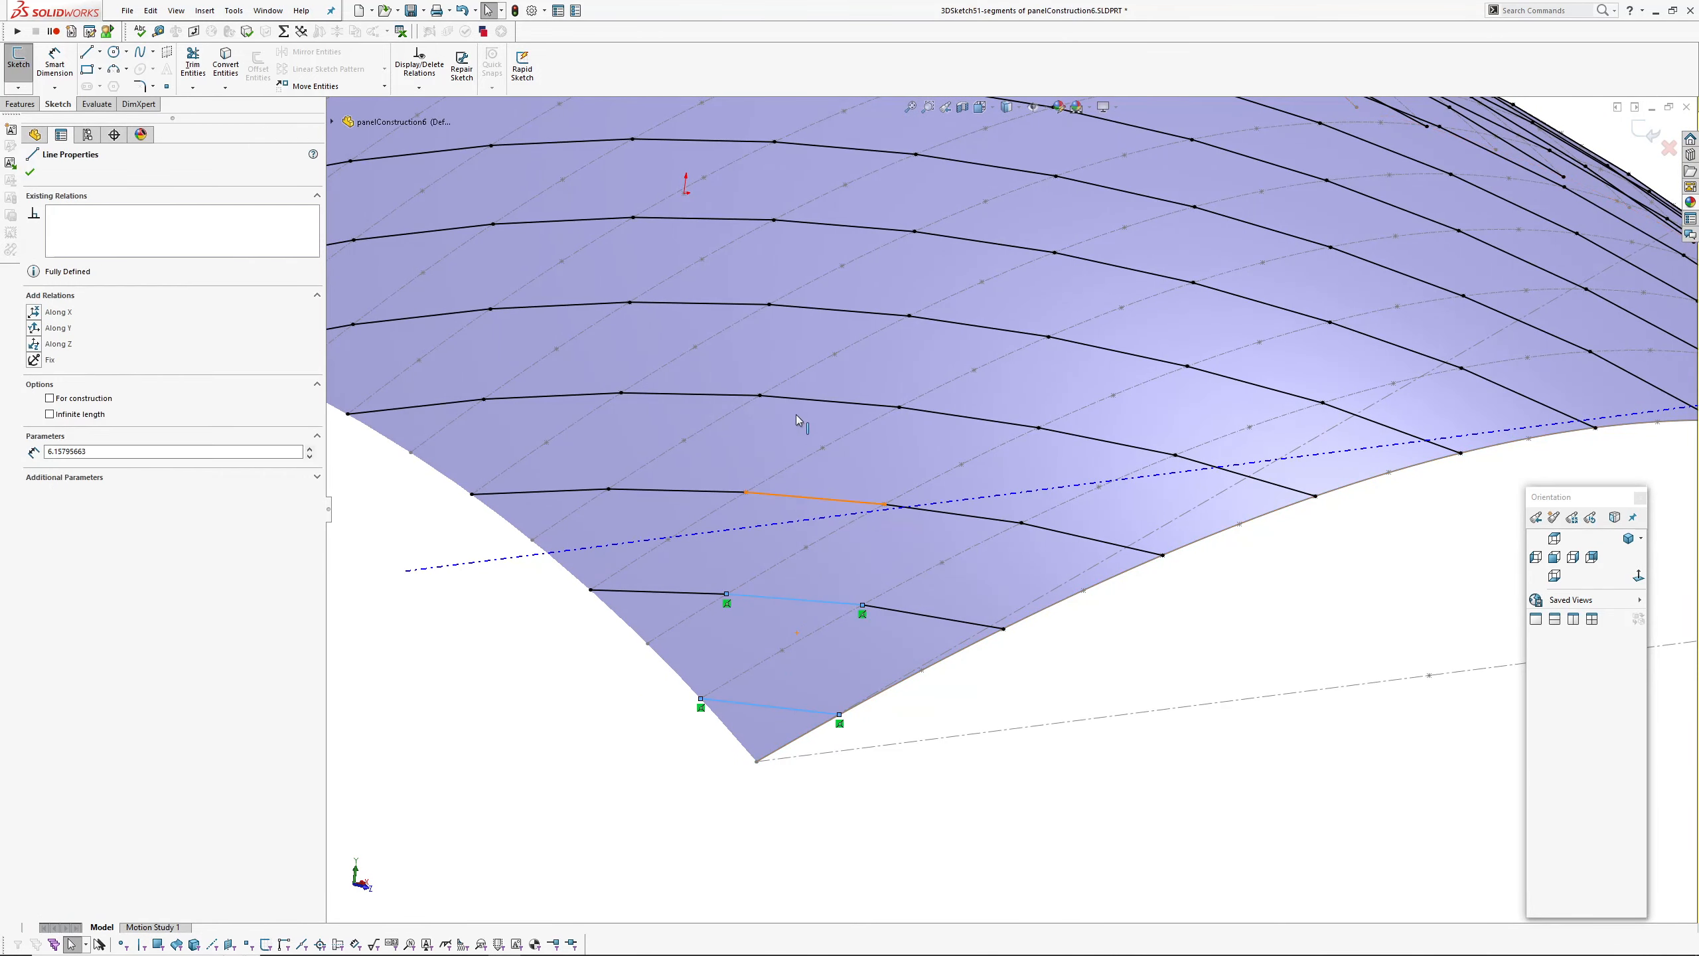
left_click(813, 402, "ctrl")
left_click(836, 310, "ctrl")
mouse_move(837, 310)
middle_mouse_down()
mouse_move(785, 463)
mouse_move(785, 641)
middle_mouse_up()
scroll(1028, 189, "up", 1)
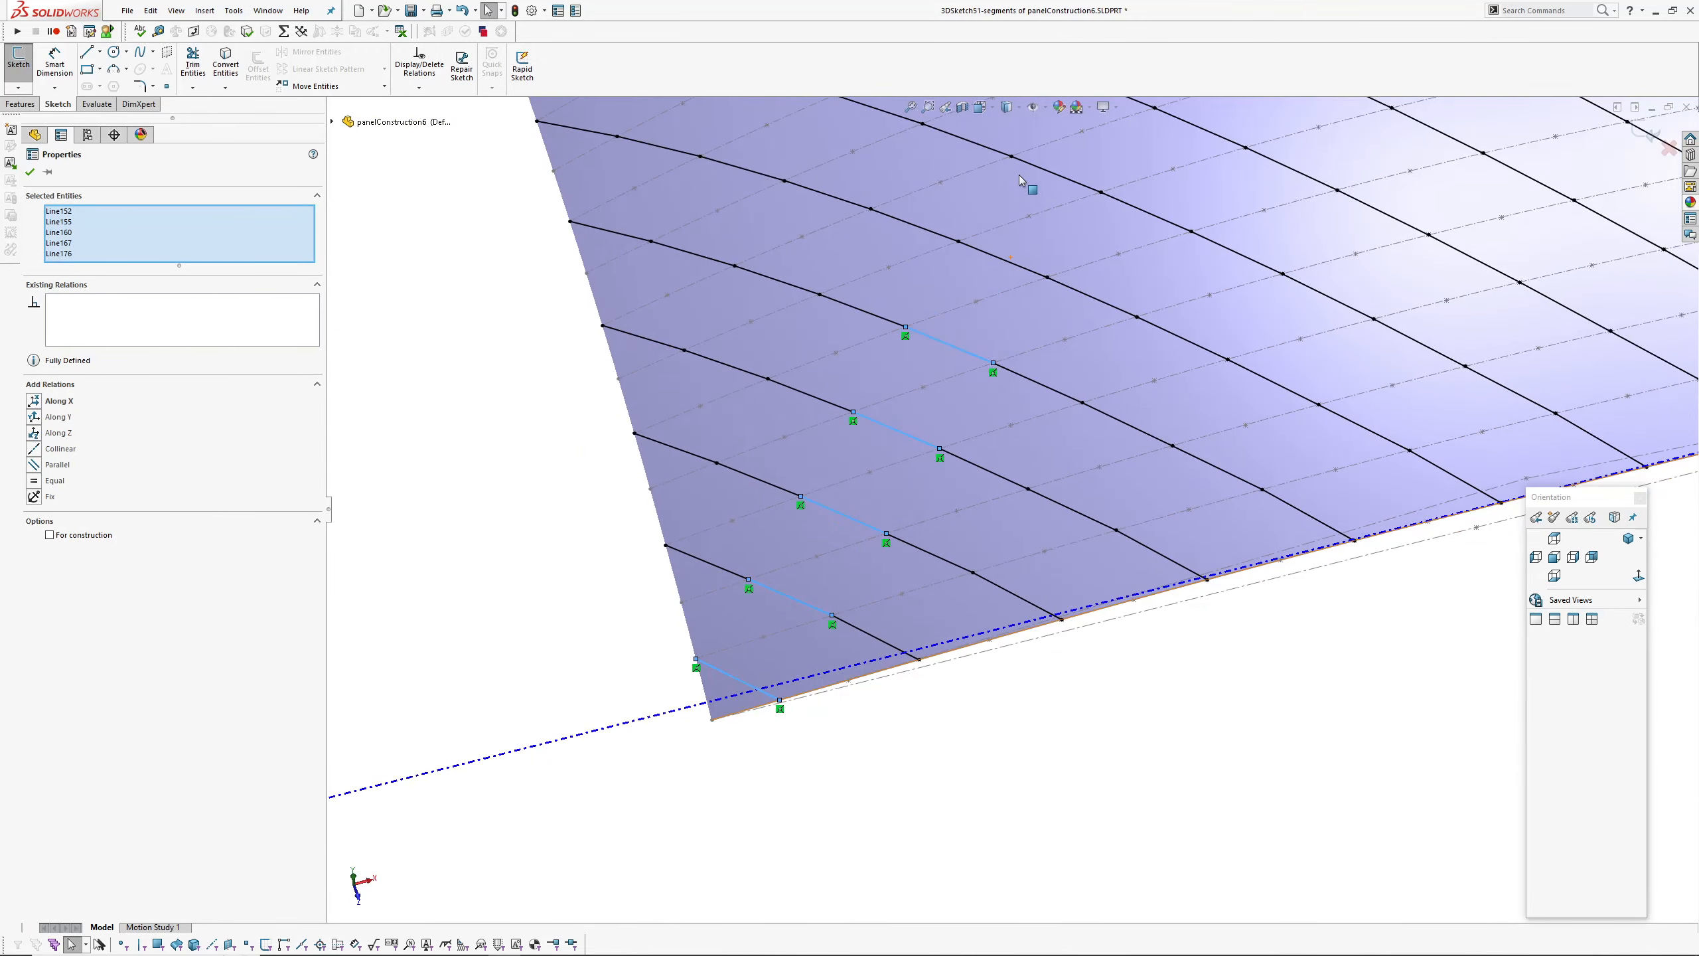
middle_click_drag(1028, 189, 944, 370, "ctrl")
left_click(444, 208)
scroll(1068, 456, "up", 2)
middle_click_drag(779, 626, 819, 536)
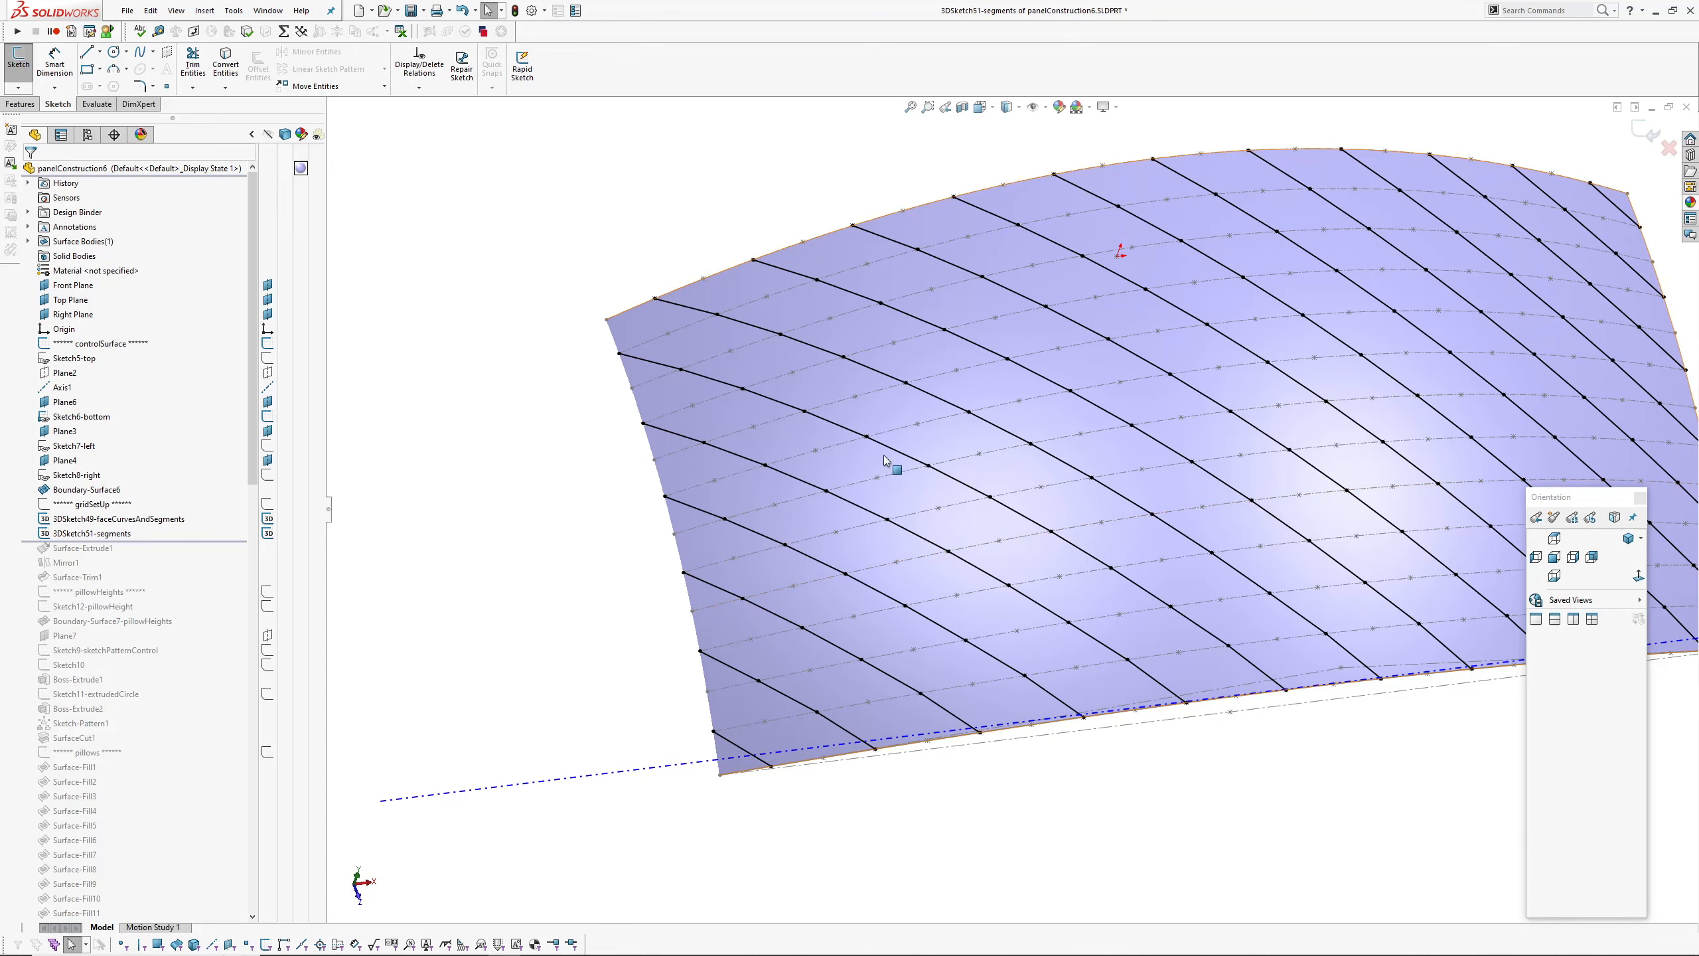
Examine how a single segment on a middle diagonal spans the grid points, and compare it with the whole diagonal layout.
mouse_move(895, 467)
middle_mouse_down()
mouse_move(770, 475)
mouse_move(810, 433)
middle_mouse_up()
scroll(810, 433, "down", 3)
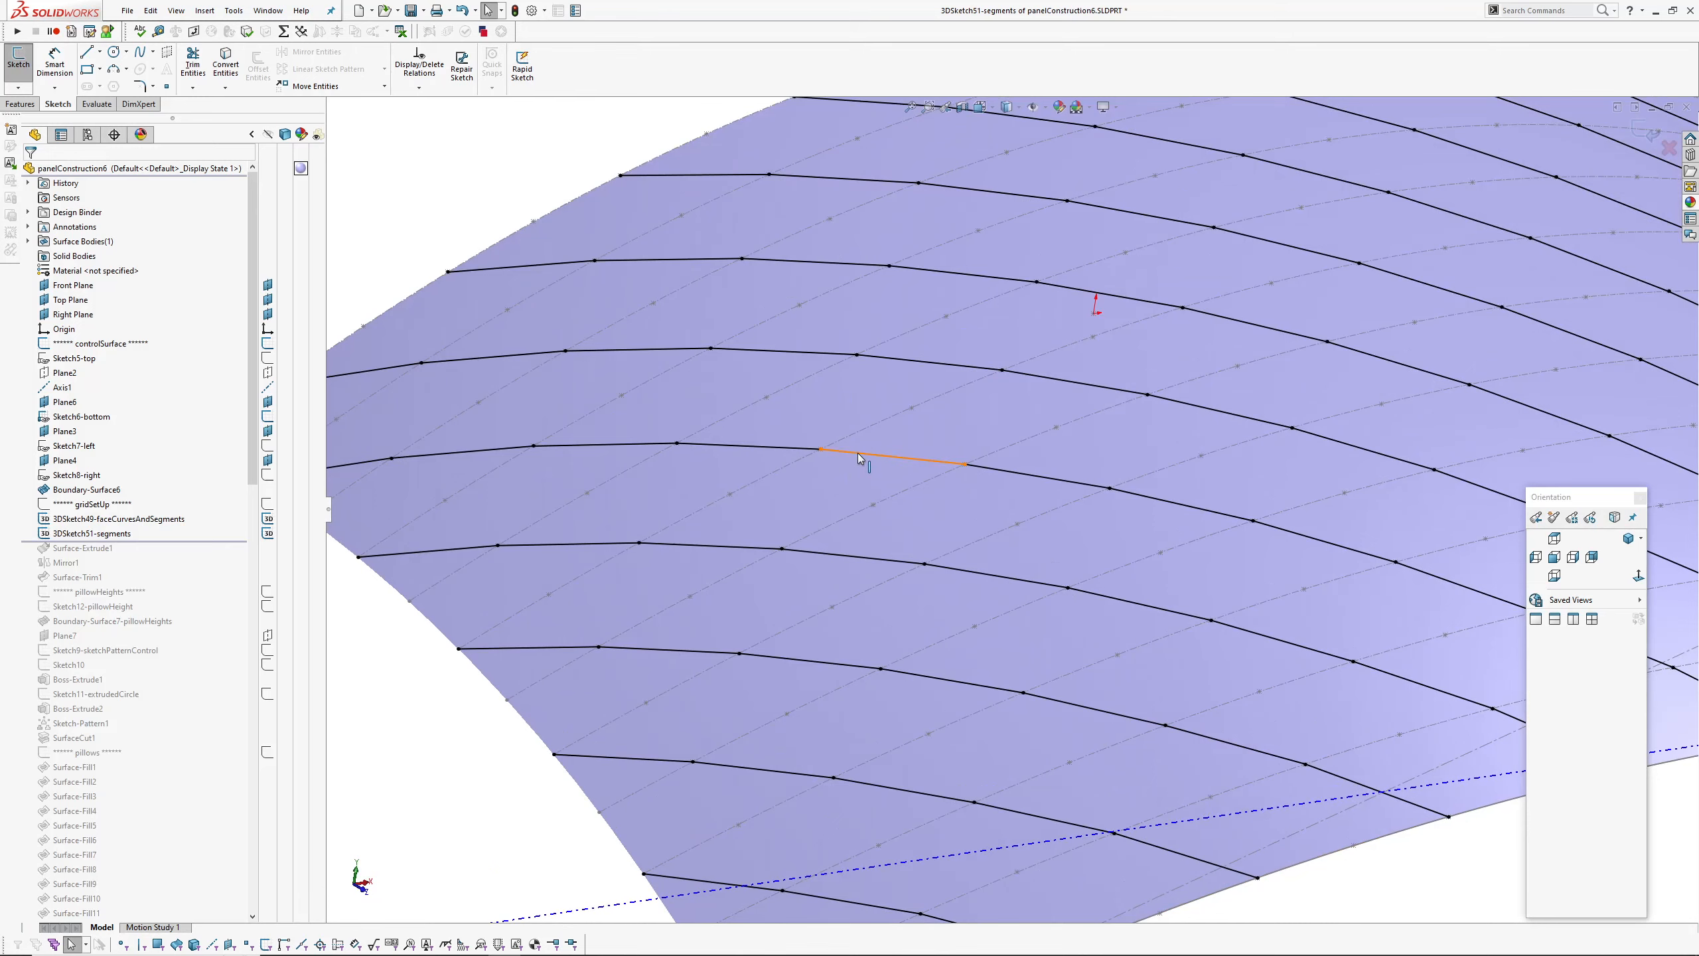
left_click(858, 453)
scroll(974, 478, "up", 2)
middle_click_drag(855, 462, 948, 595)
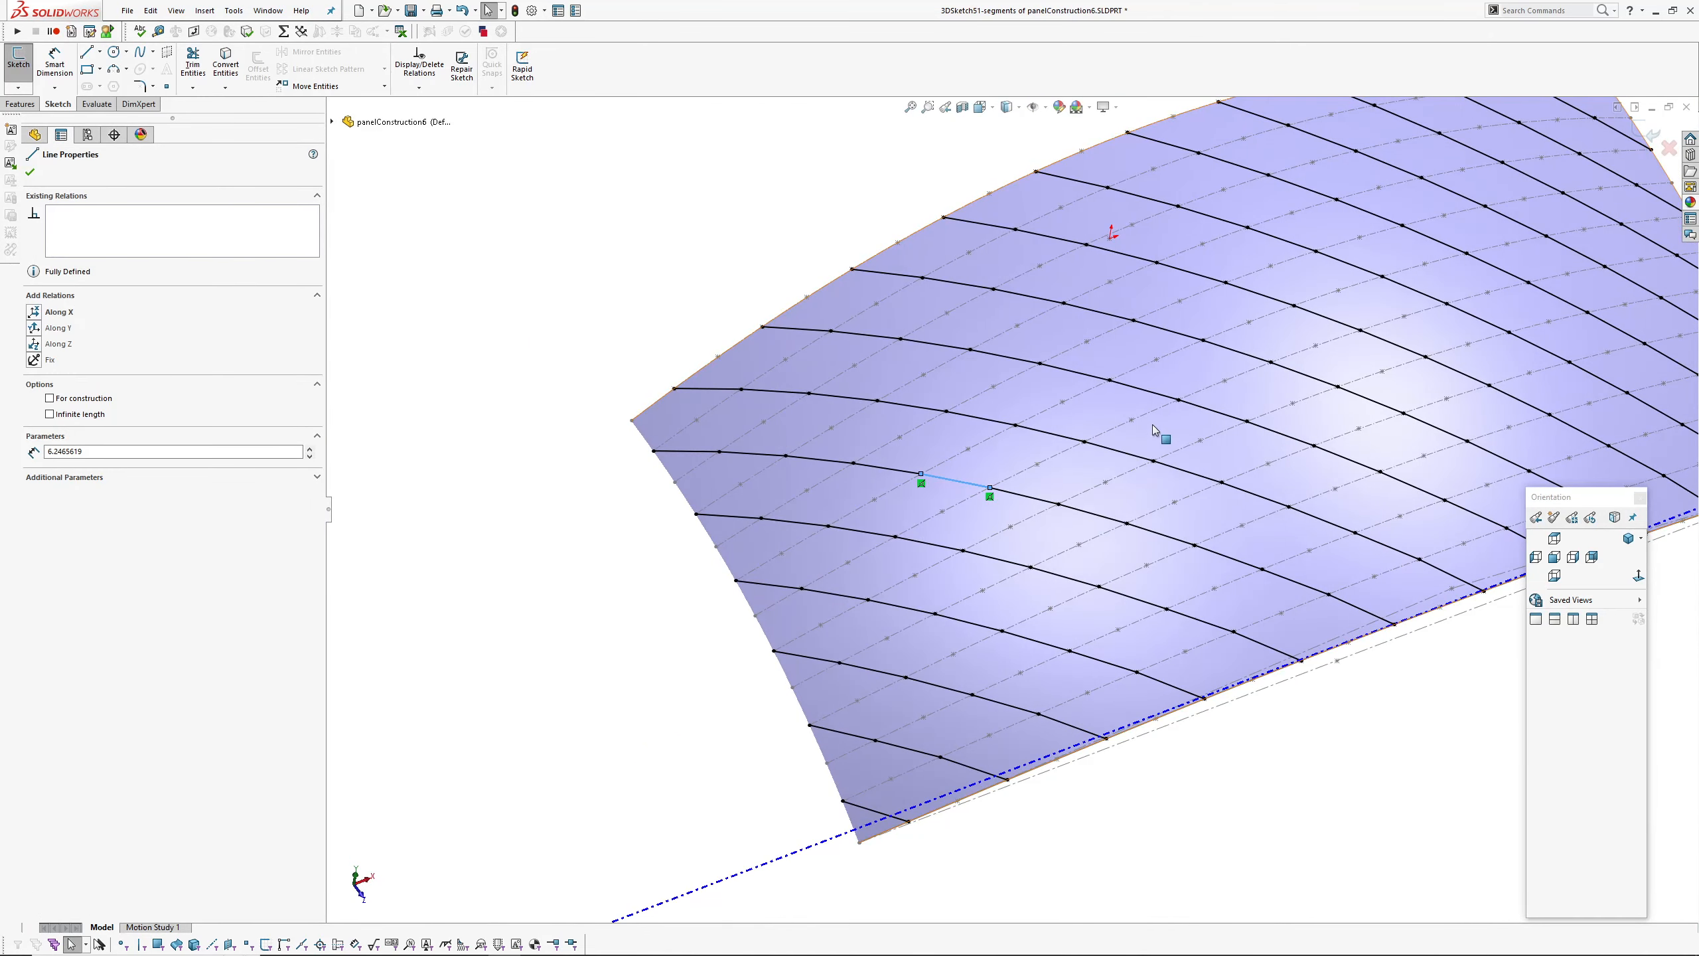
key("f")
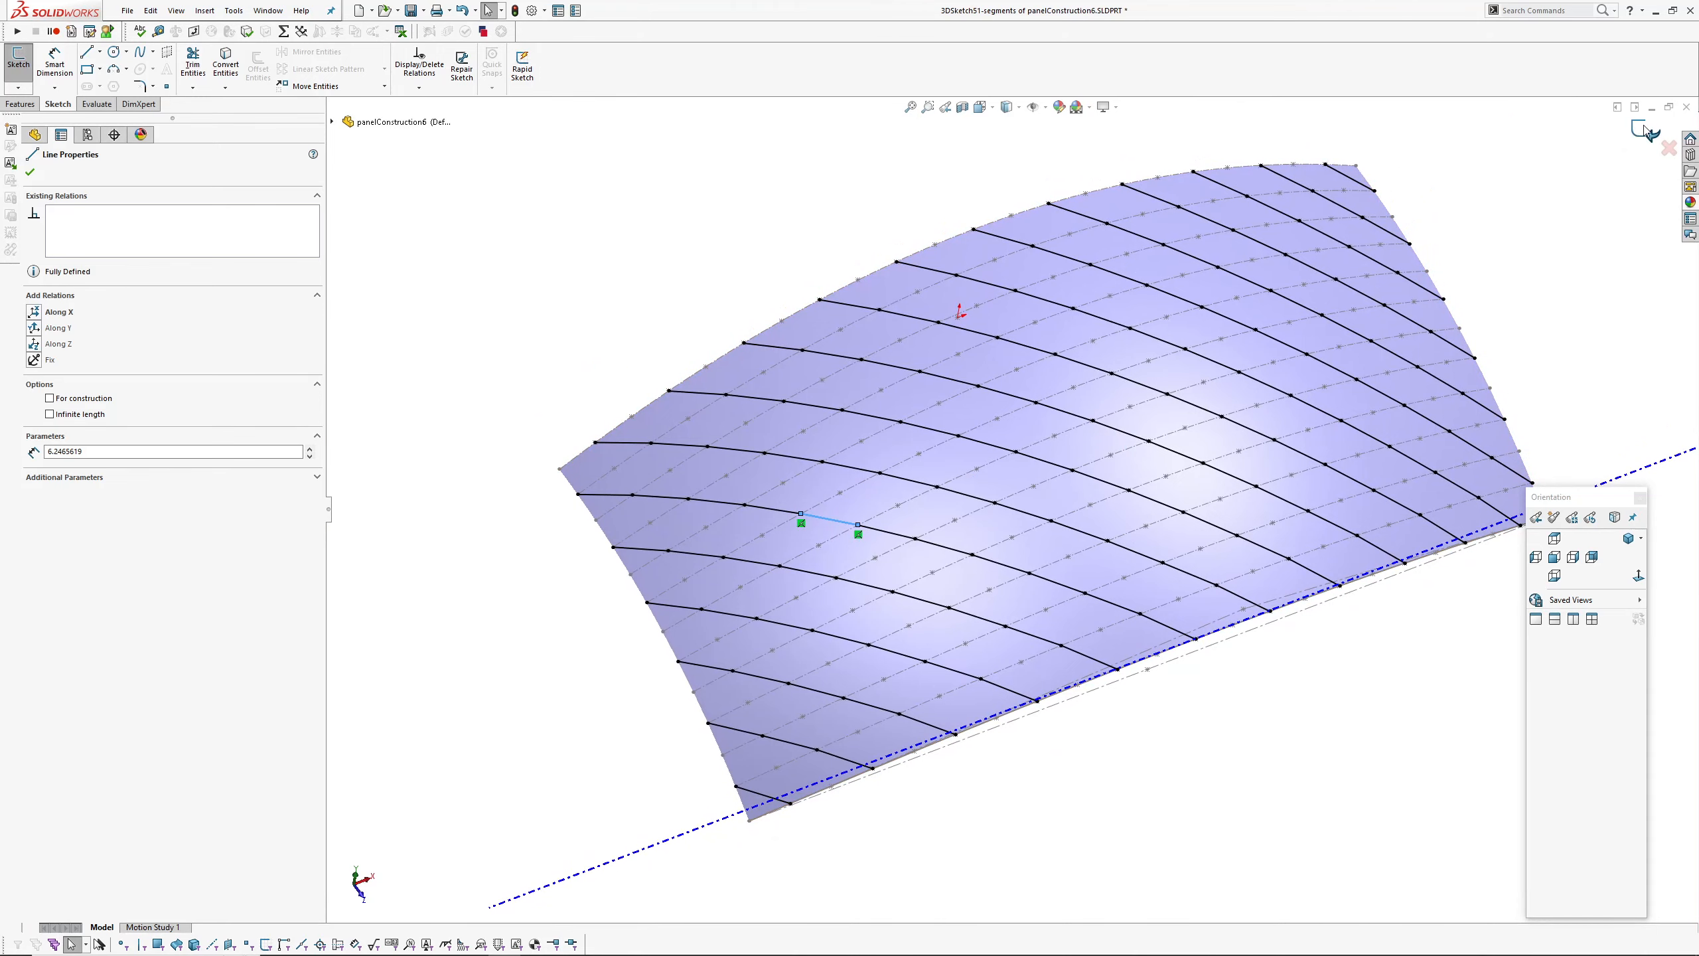
middle_click_drag(1090, 402, 1036, 192)
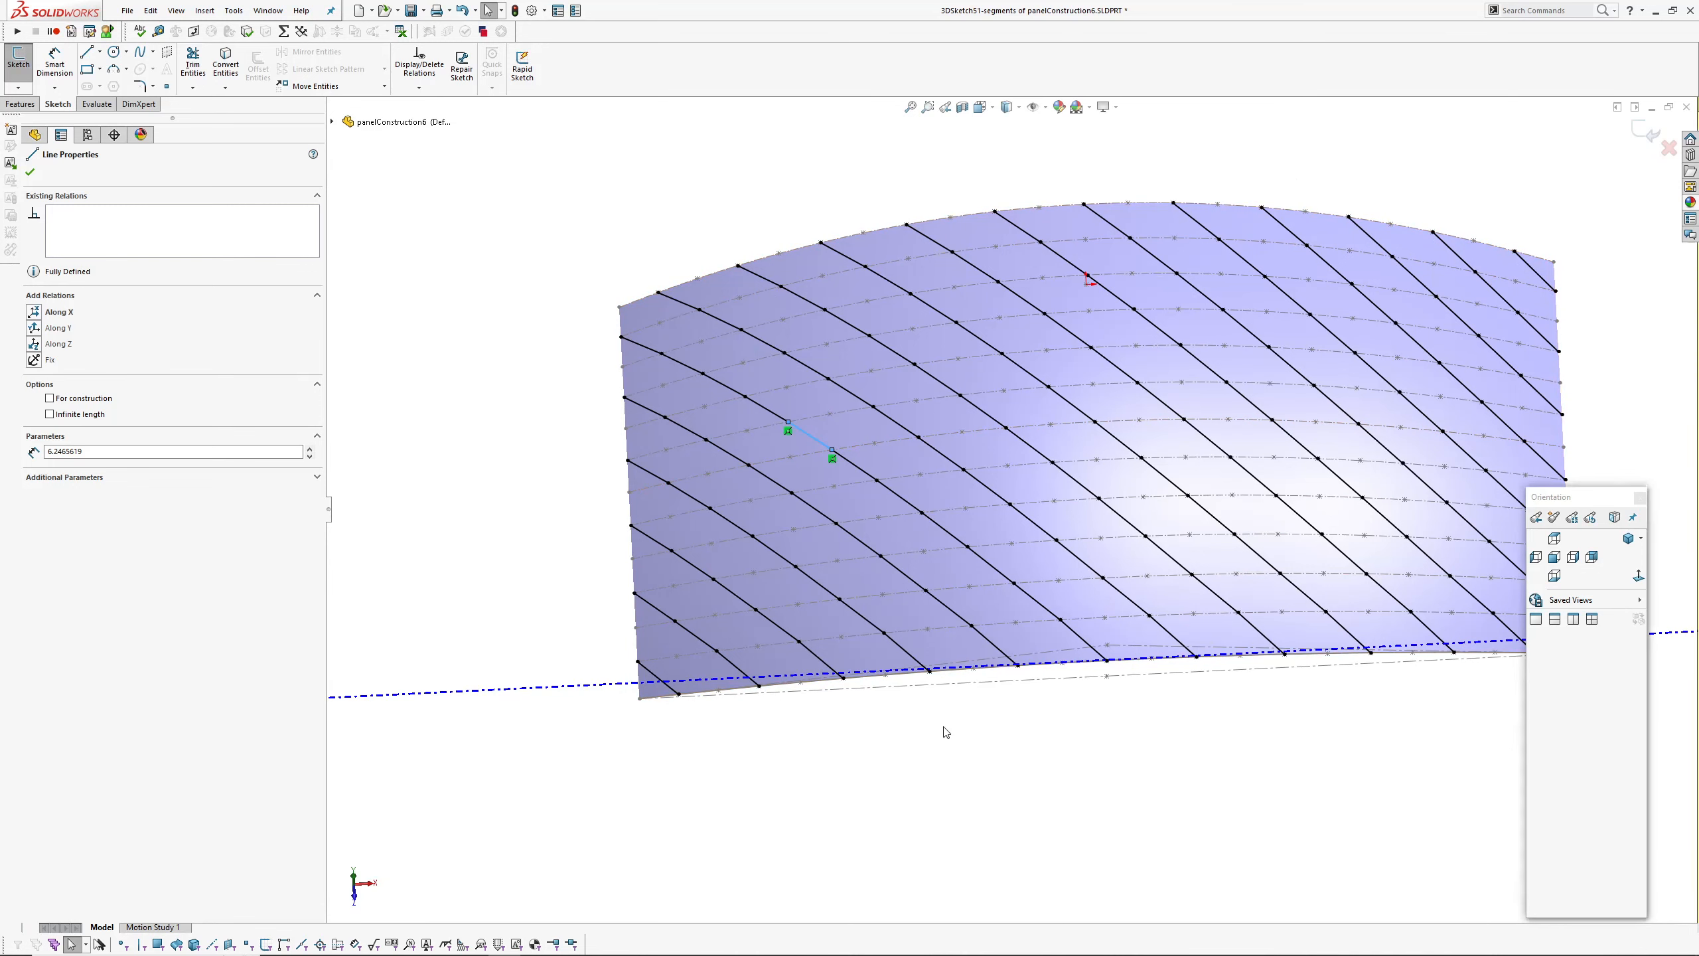
scroll(784, 671, "up", 2)
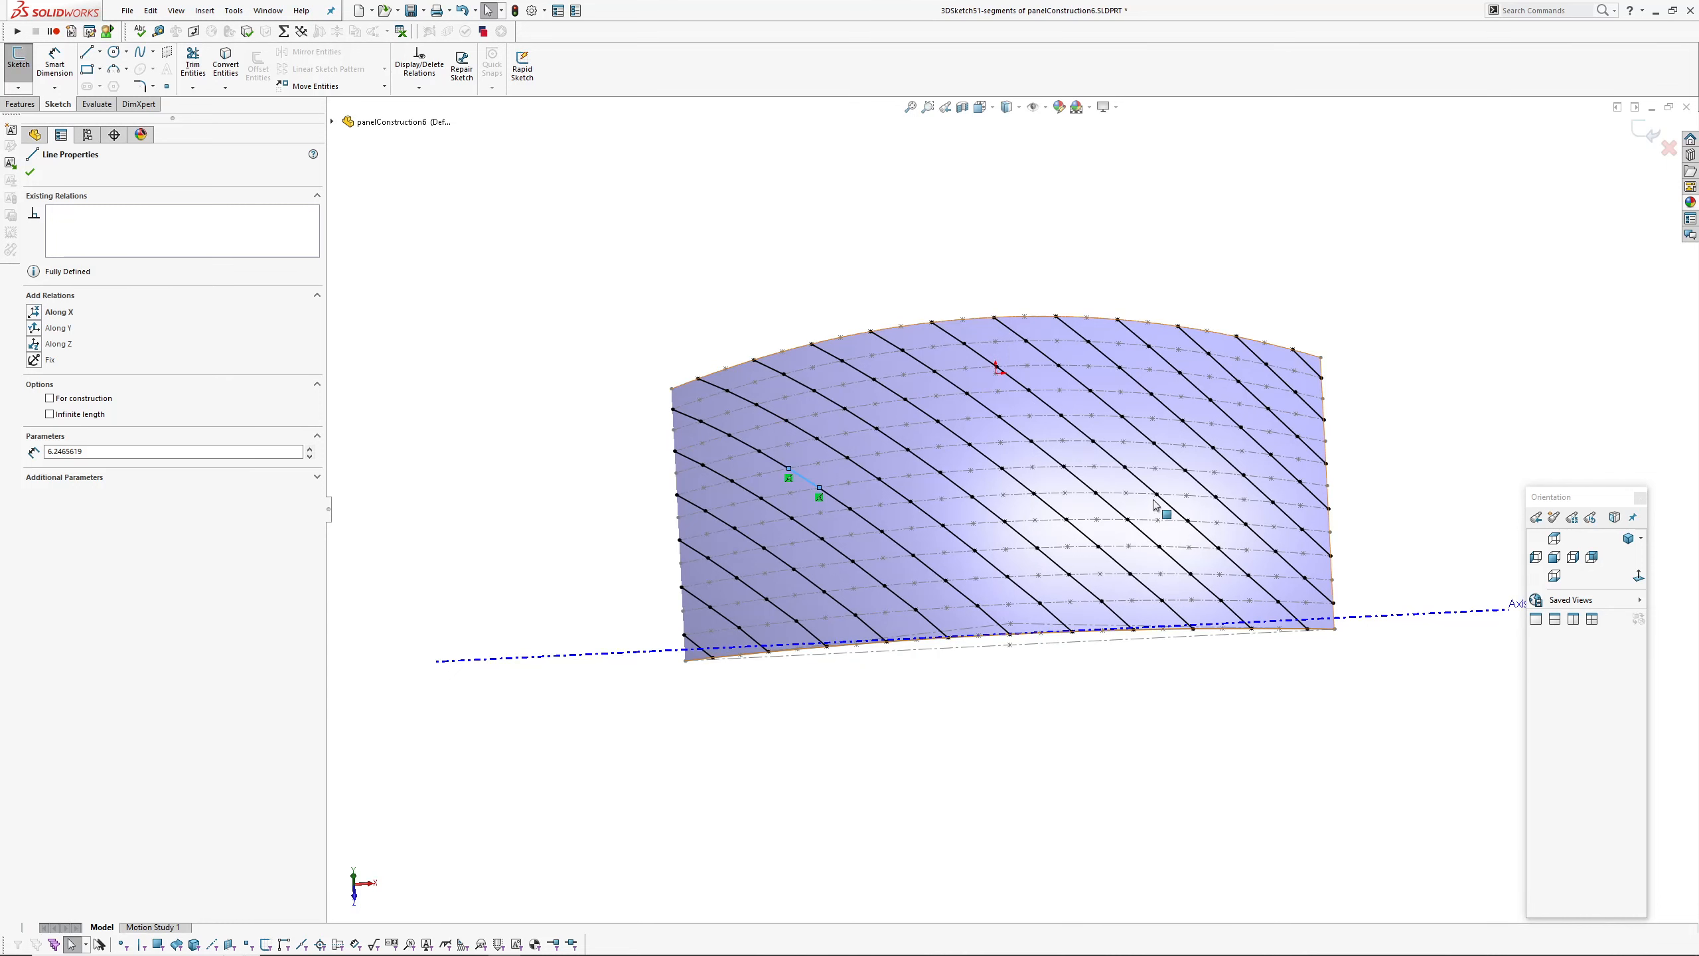
middle_click_drag(1153, 505, 1123, 511, "ctrl")
Exit the segments sketch and roll forward to include Surface-Extrude1, bringing its extruded walls at the panel corner into close view.
left_click(1649, 134)
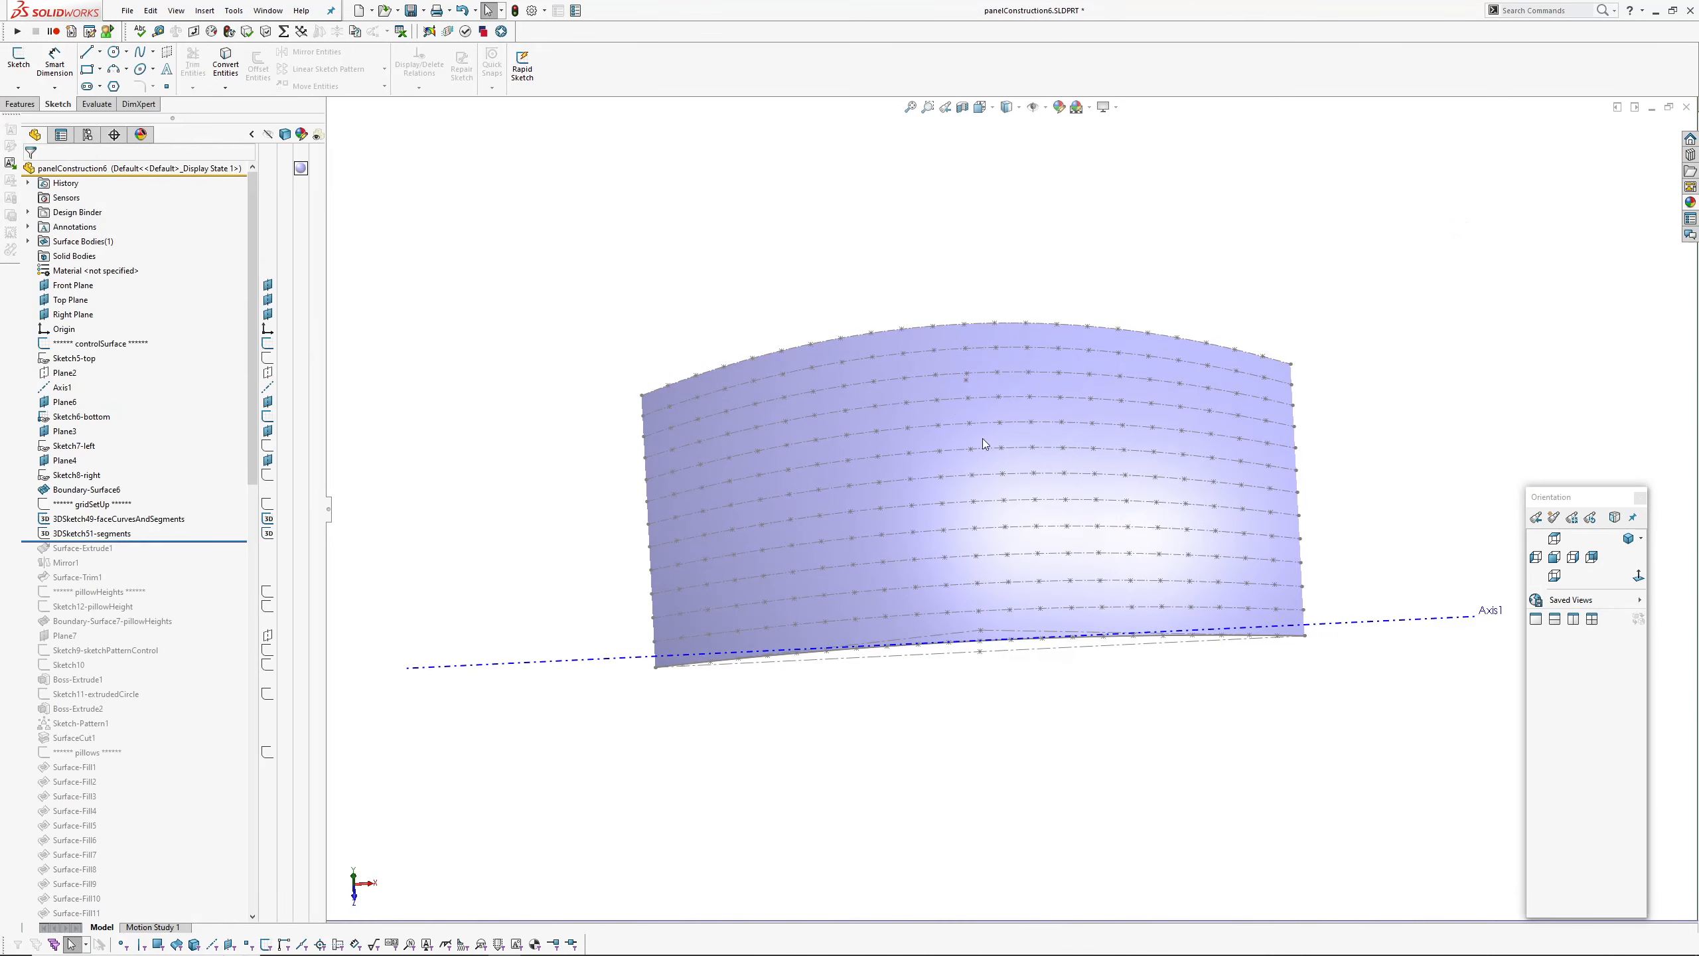
left_click_drag(192, 540, 194, 555)
middle_click_drag(803, 603, 803, 535)
scroll(739, 596, "down", 5)
left_click(754, 567)
left_click(820, 675)
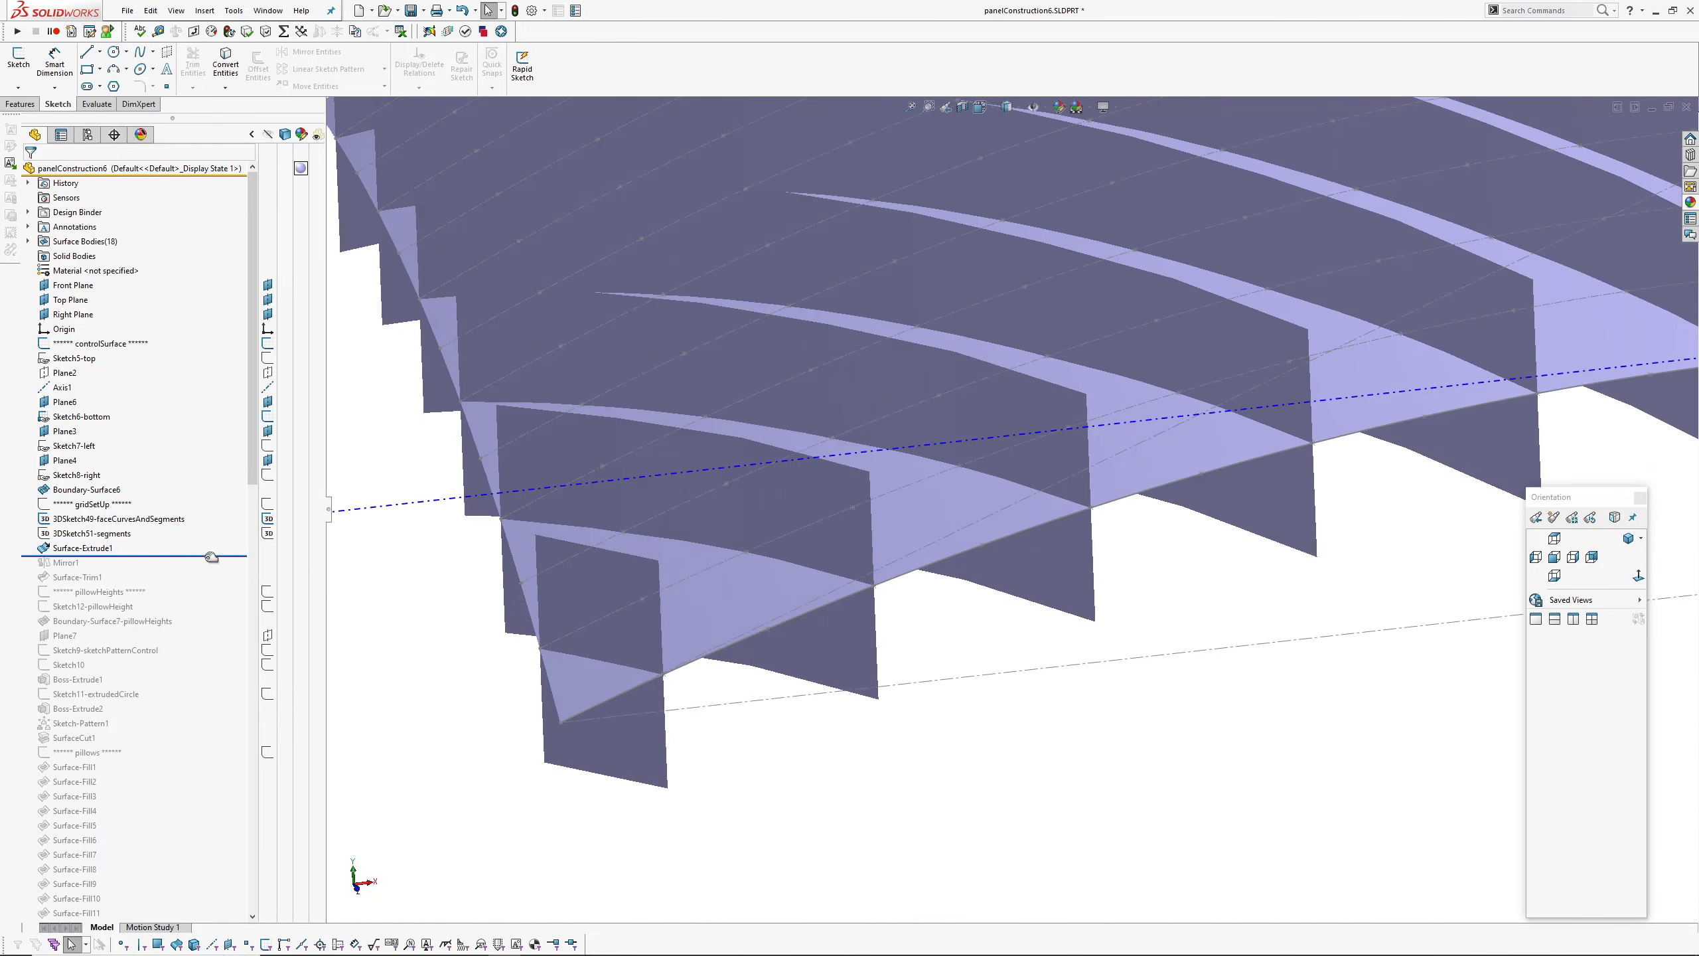
Roll forward through Mirror1 and Surface-Trim1, and hide the boundary surface, sketches and axis so only the grid walls remain.
left_click_drag(210, 556, 206, 570)
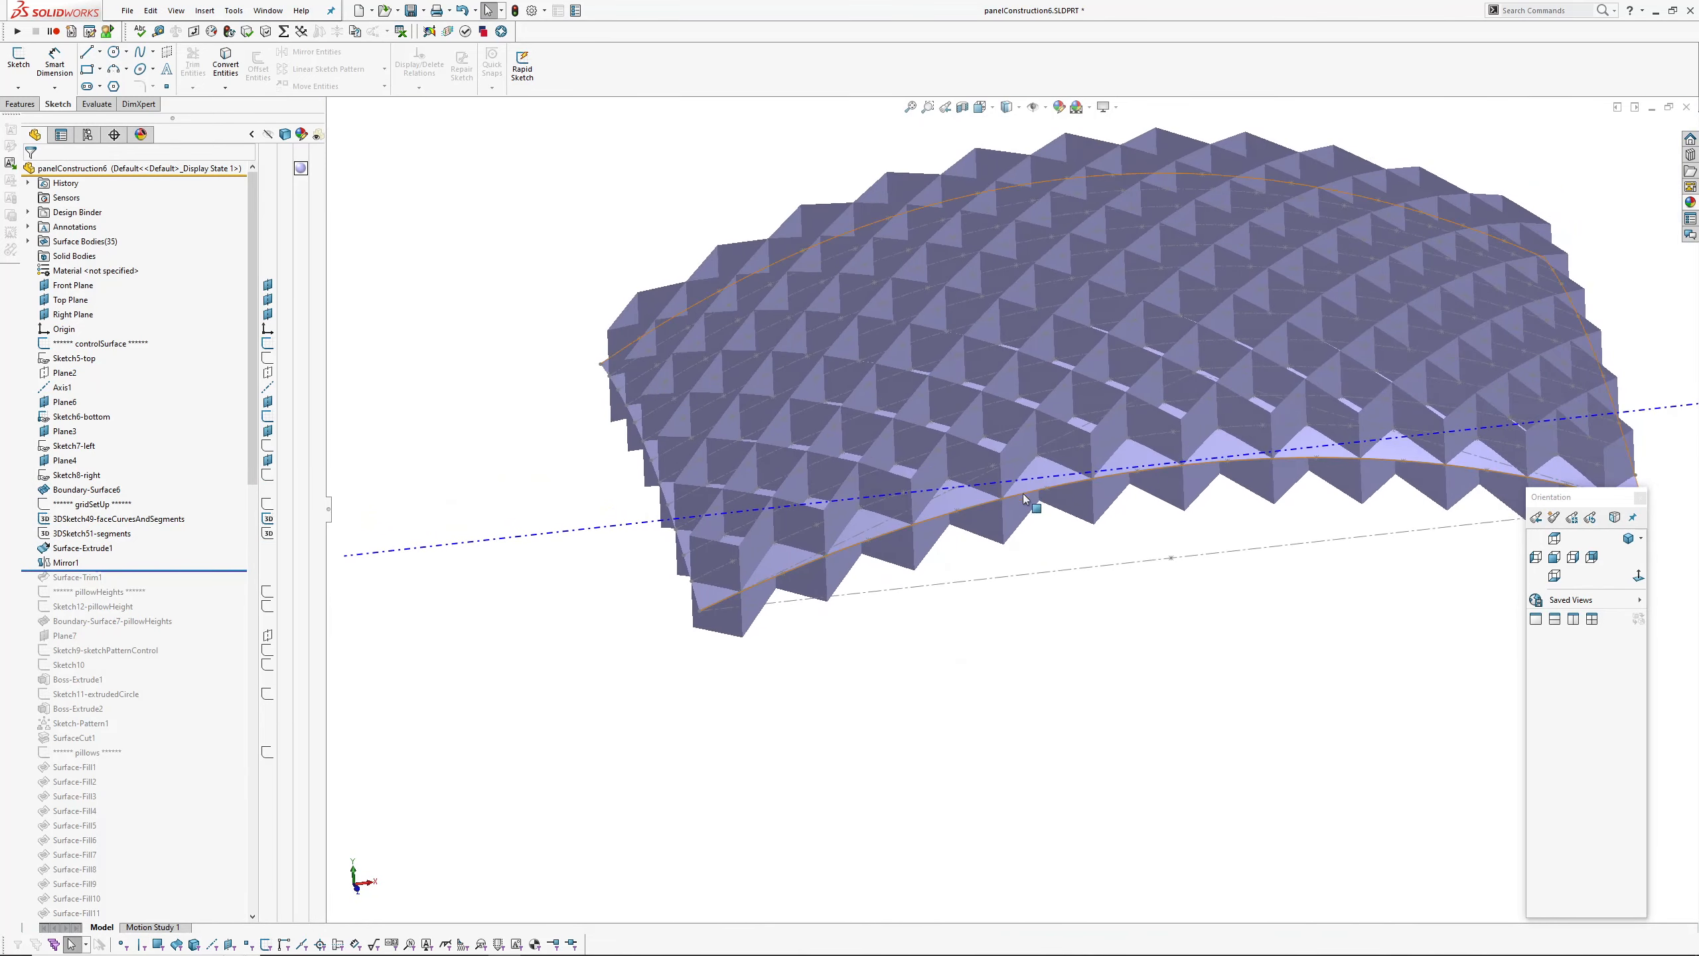
middle_click_drag(1023, 494, 1070, 529)
left_click_drag(140, 569, 134, 581)
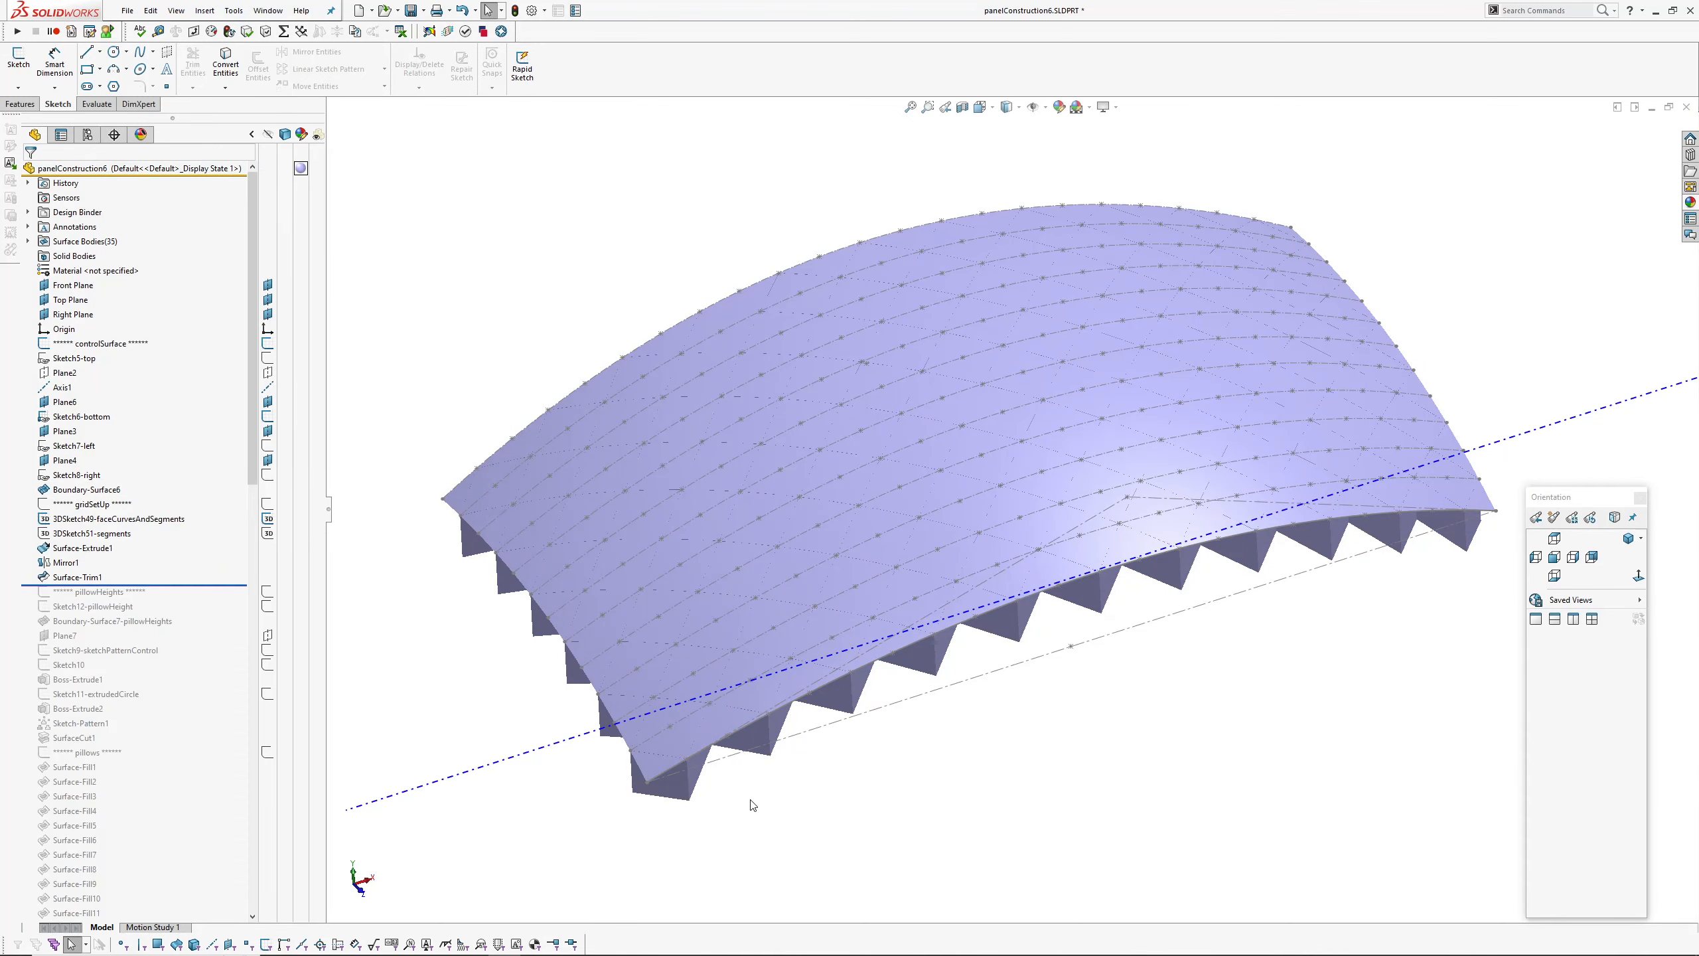
key("Tab")
middle_click_drag(820, 830, 829, 823)
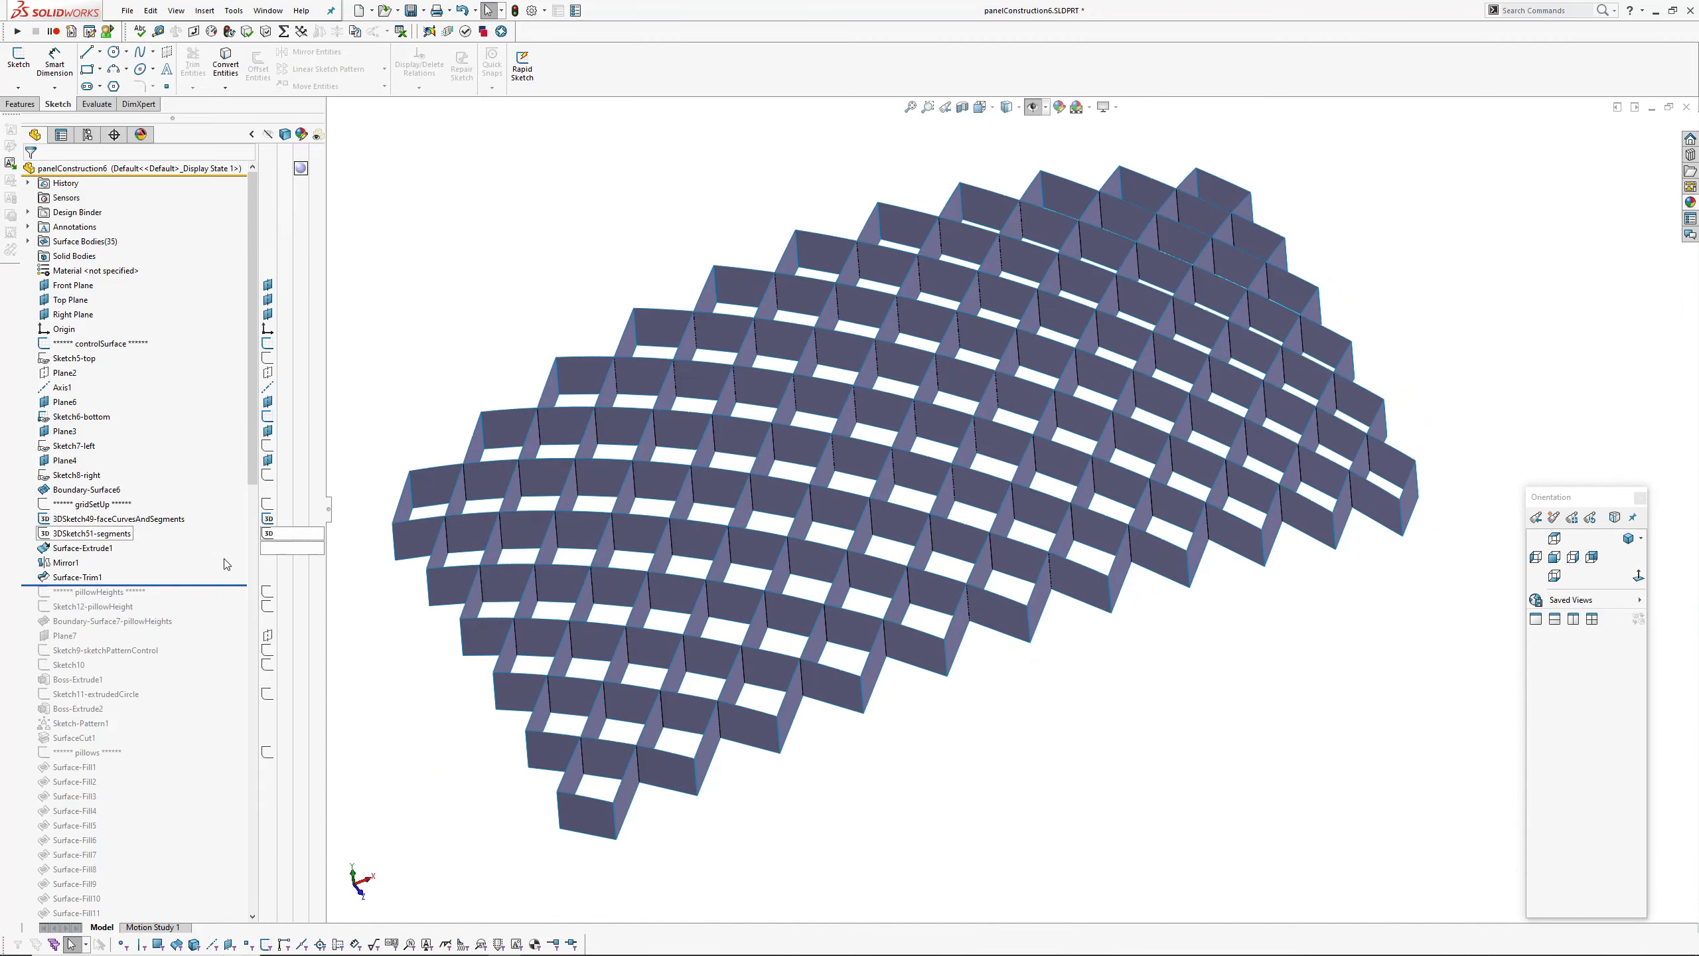
Roll forward to include Sketch12-pillowHeight and highlight its curve, as well as Boundary-Surface6, against the trimmed grid walls.
scroll(454, 467, "down", 1)
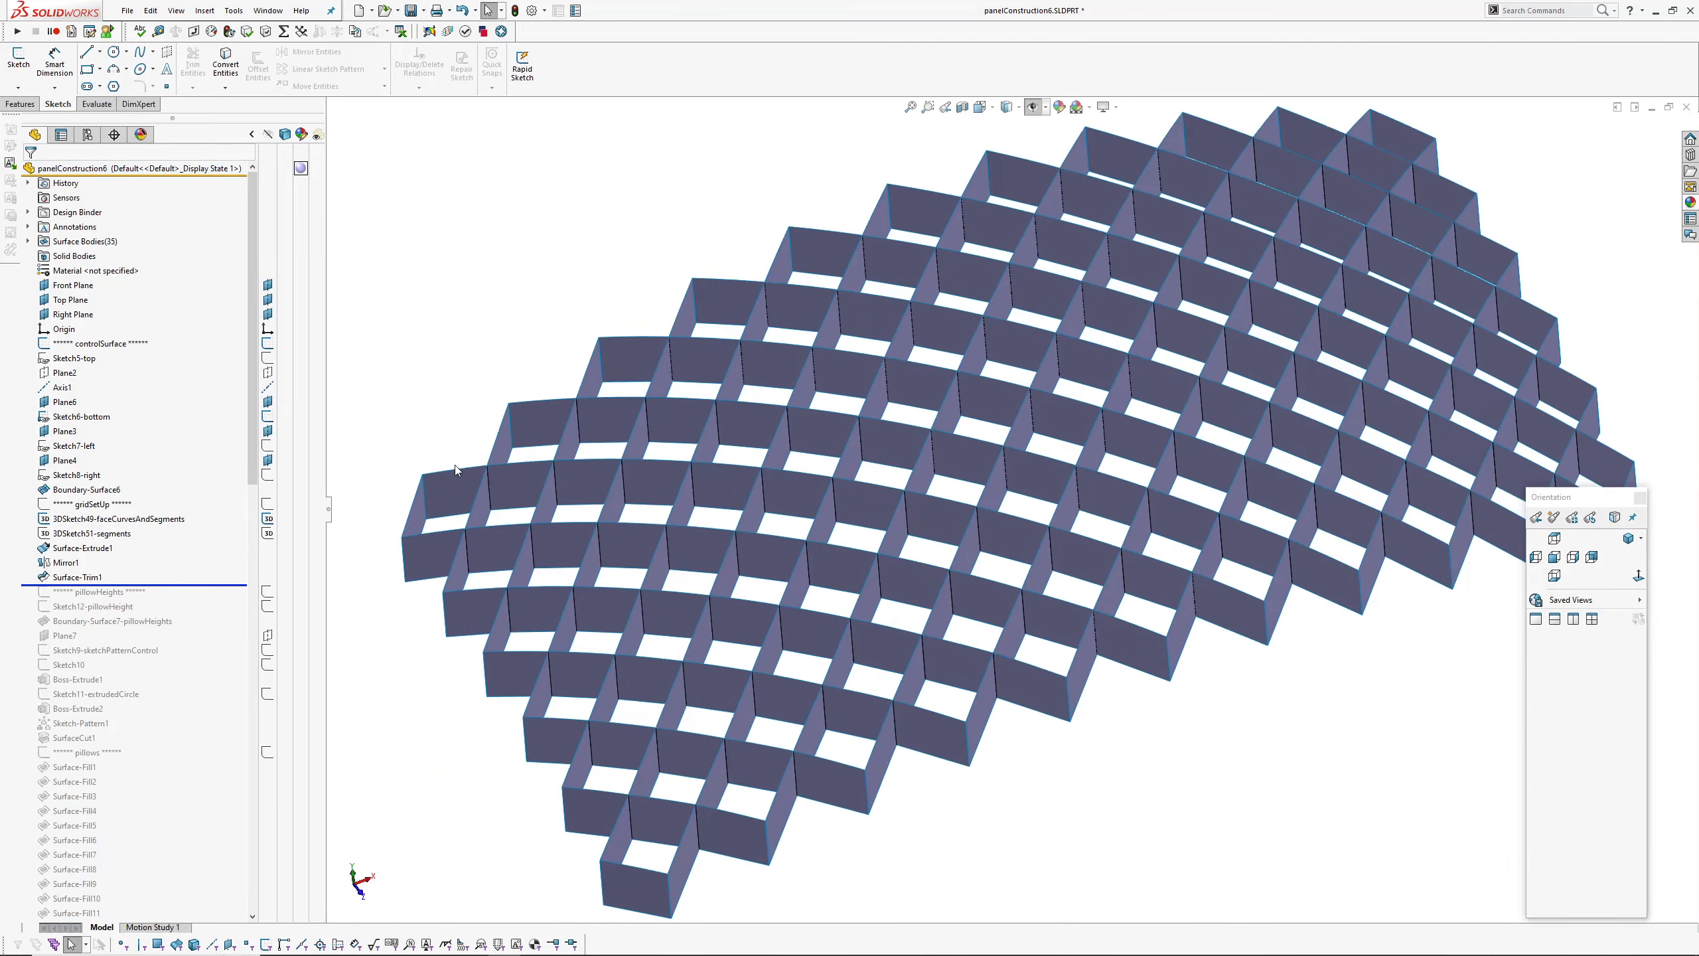
middle_click_drag(436, 503, 444, 305)
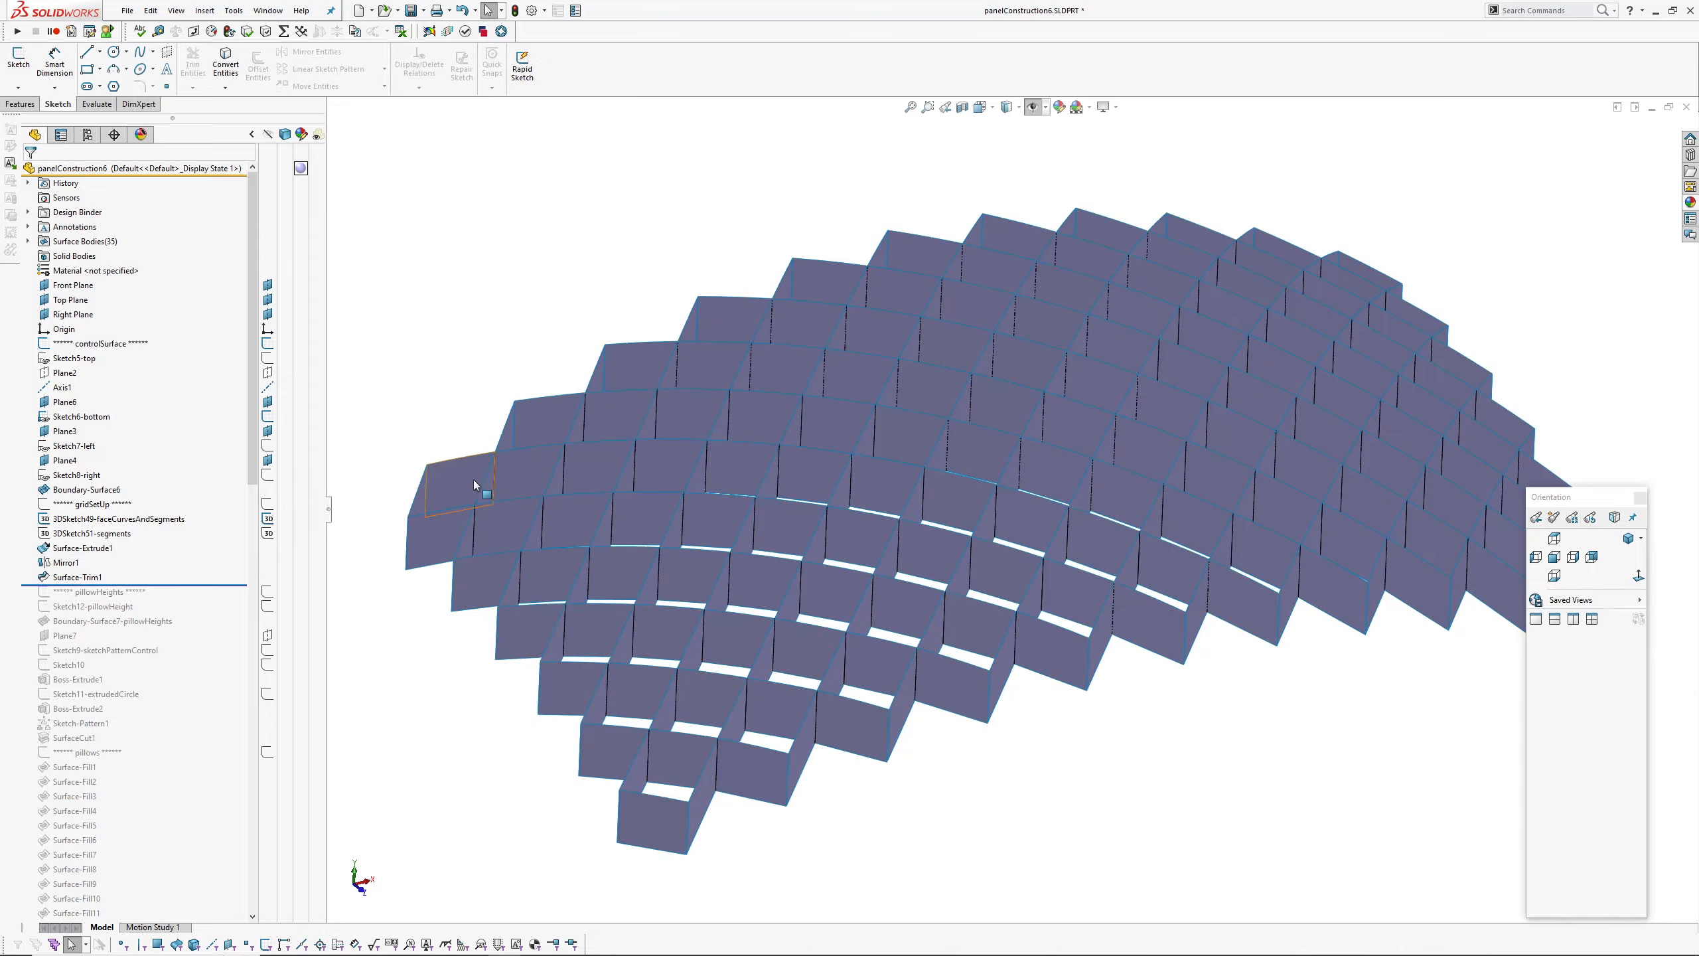
middle_click_drag(472, 479, 533, 523)
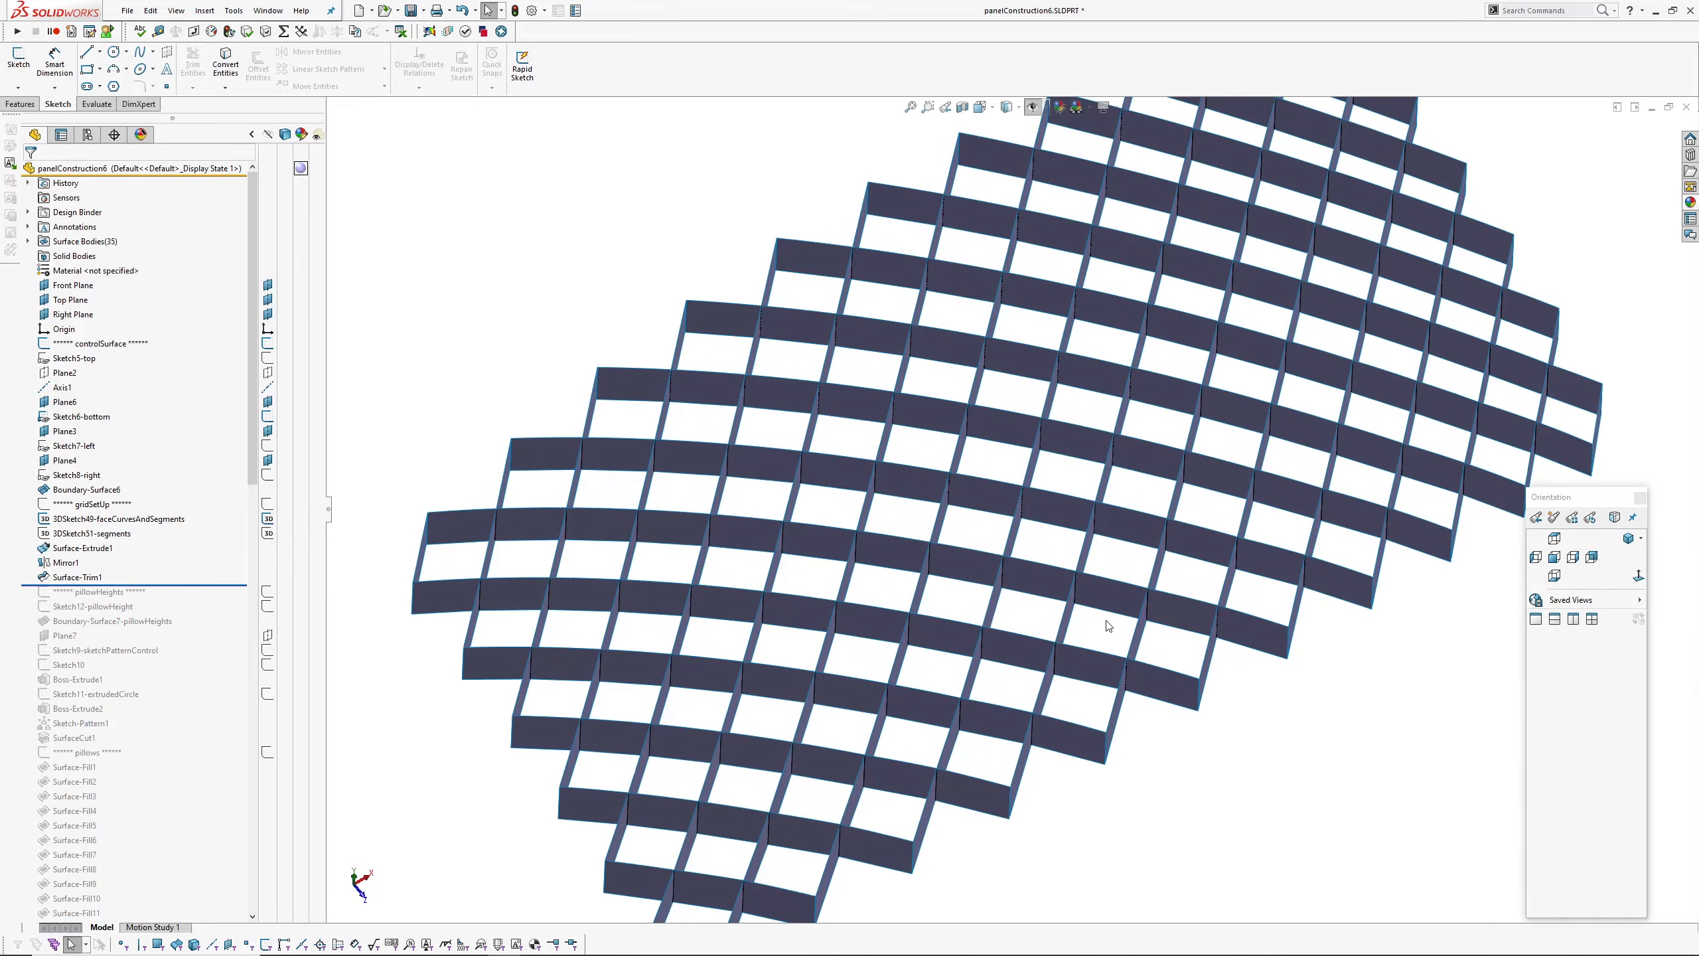
middle_click_drag(947, 586, 838, 595)
scroll(838, 595, "down", 4)
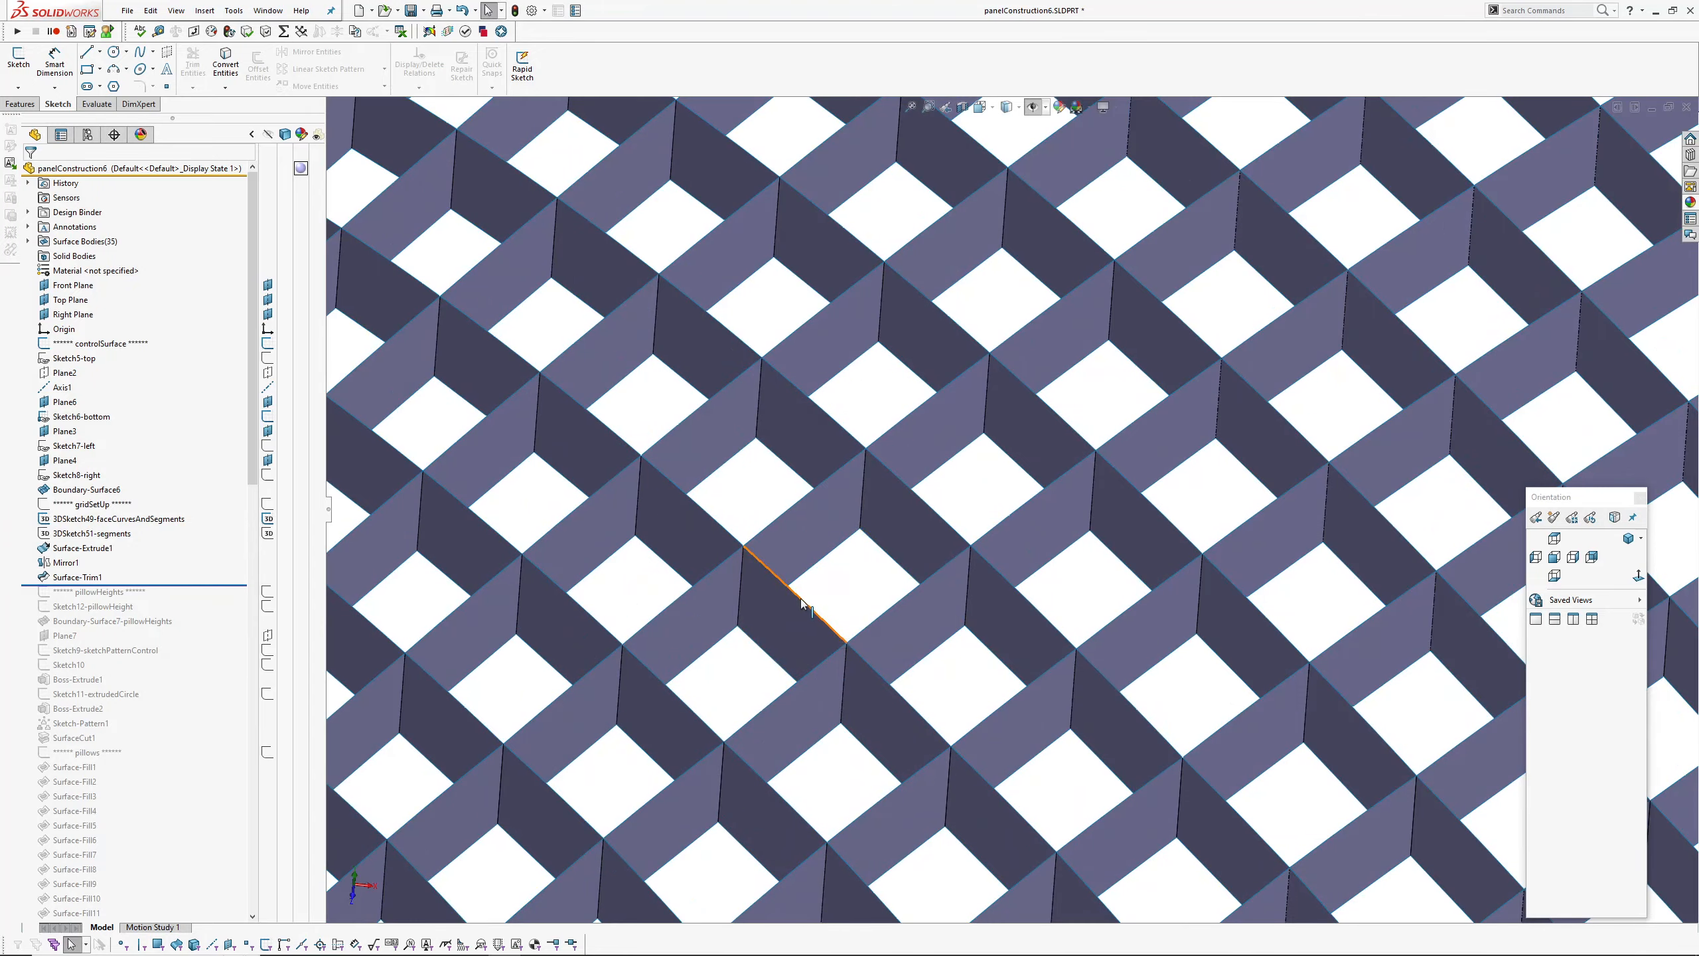
mouse_move(849, 558)
middle_mouse_down()
mouse_move(828, 289)
mouse_move(836, 469)
middle_mouse_up()
left_click_drag(192, 584, 193, 612)
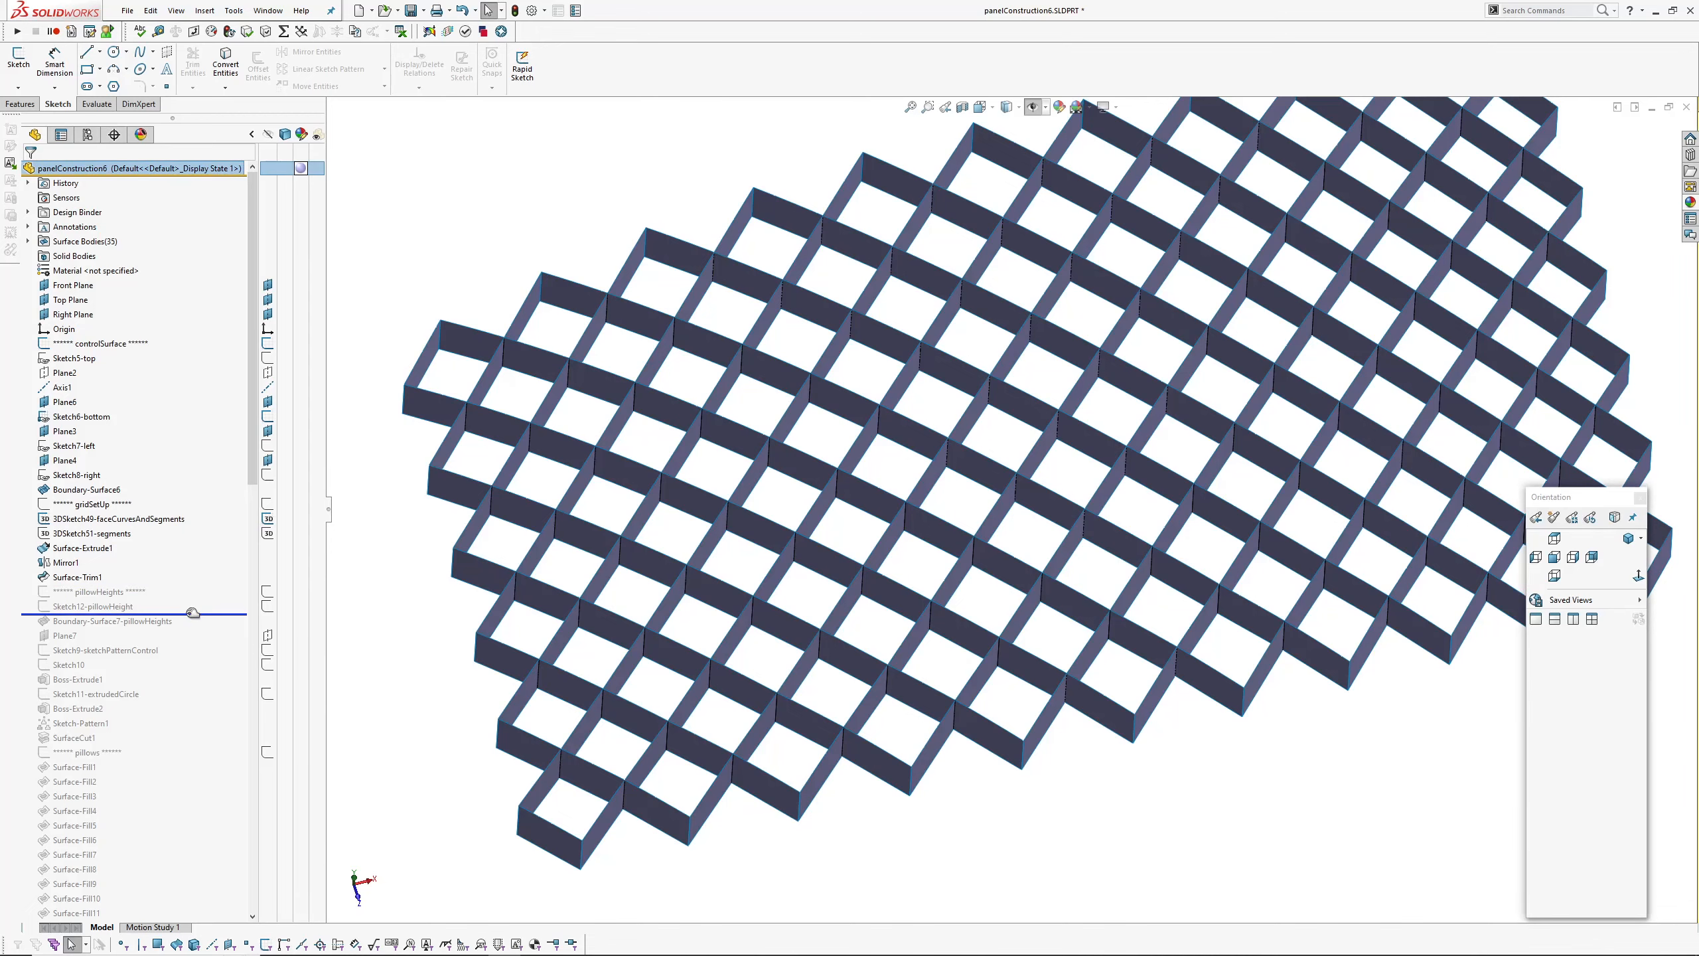
scroll(1036, 481, "up", 2)
middle_click_drag(1037, 482, 1111, 226)
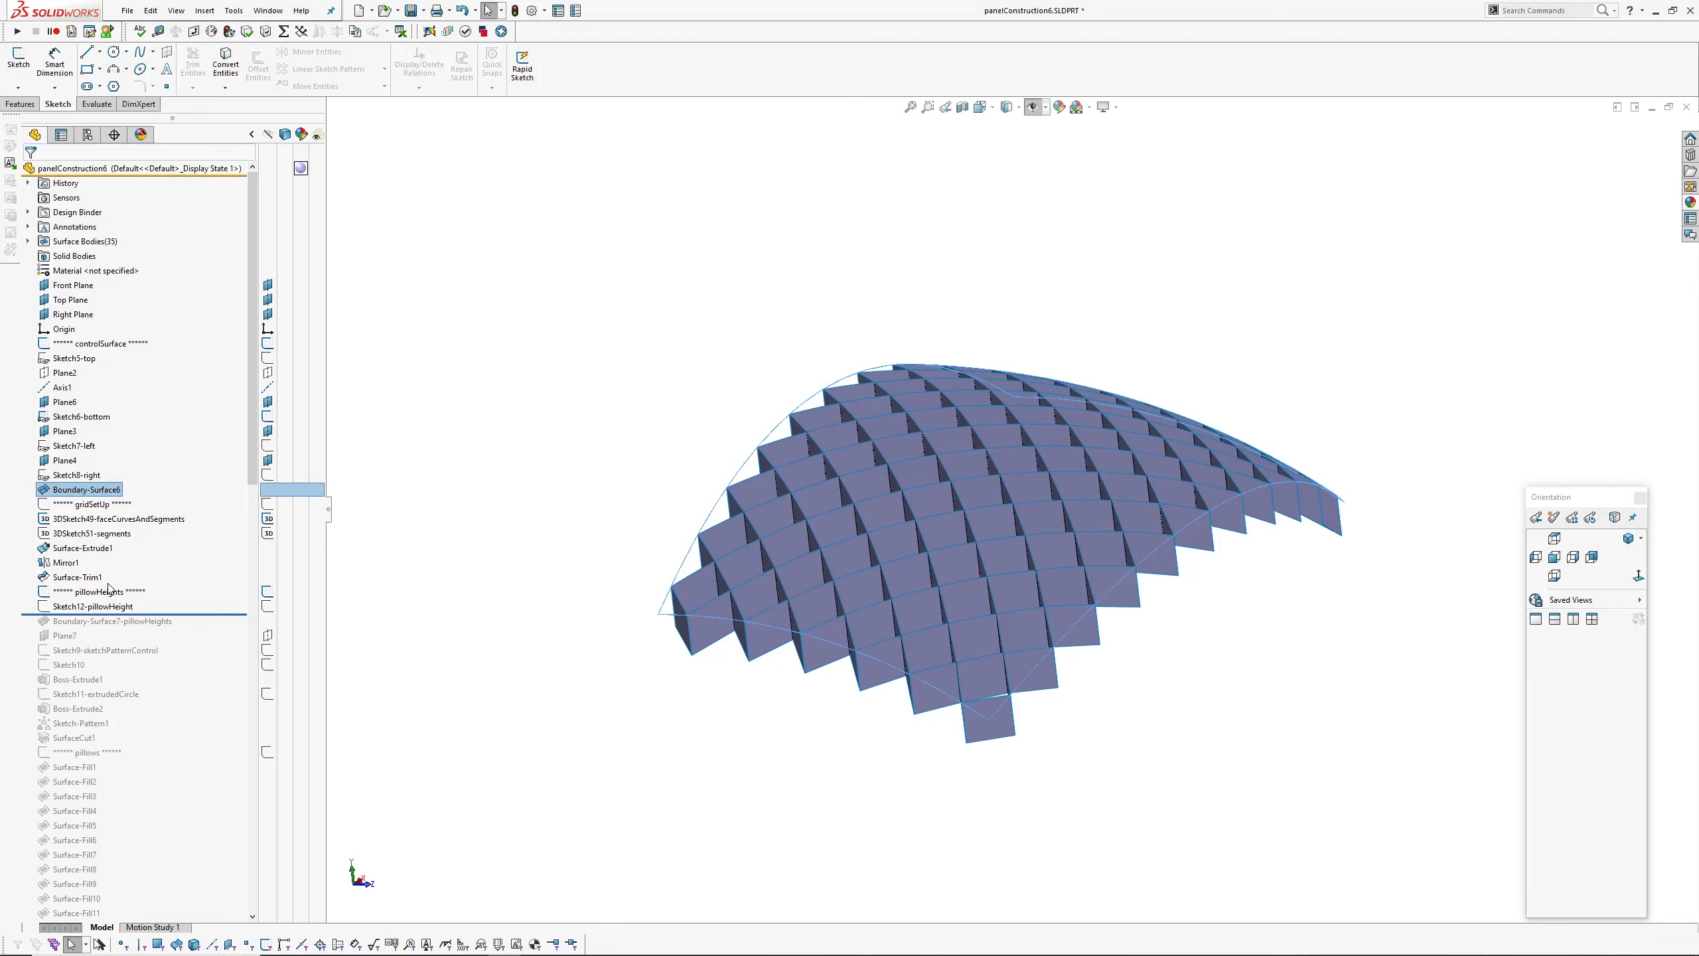
left_click(120, 606)
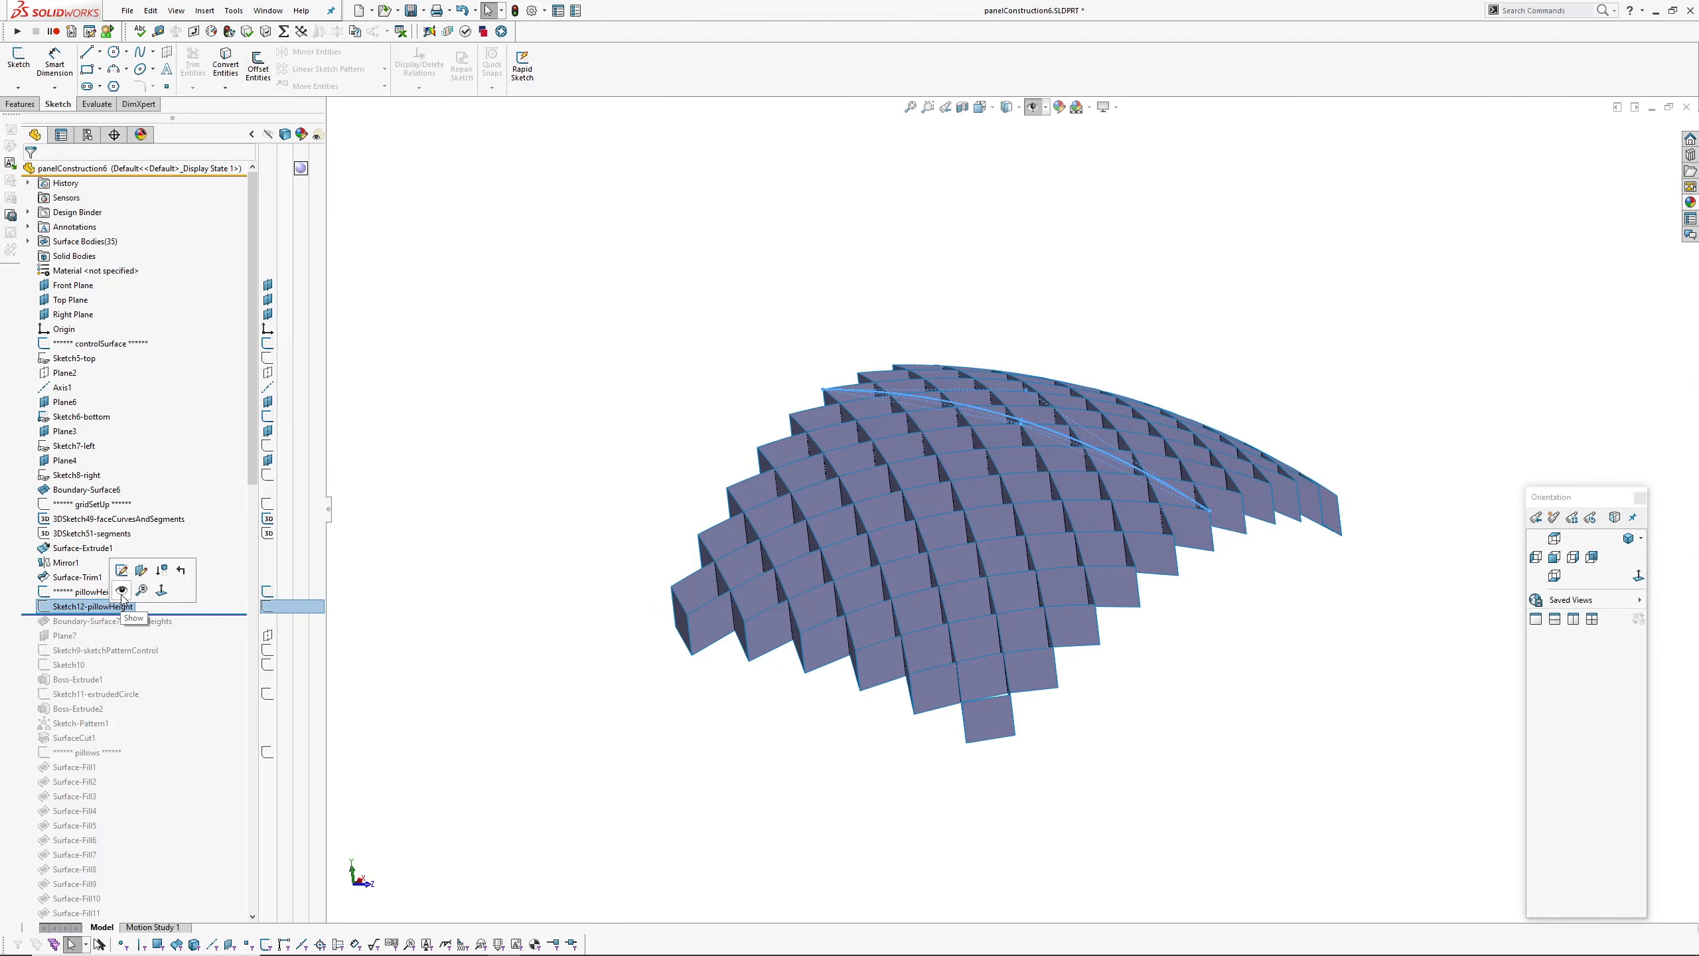
left_click(546, 600)
left_click(104, 489)
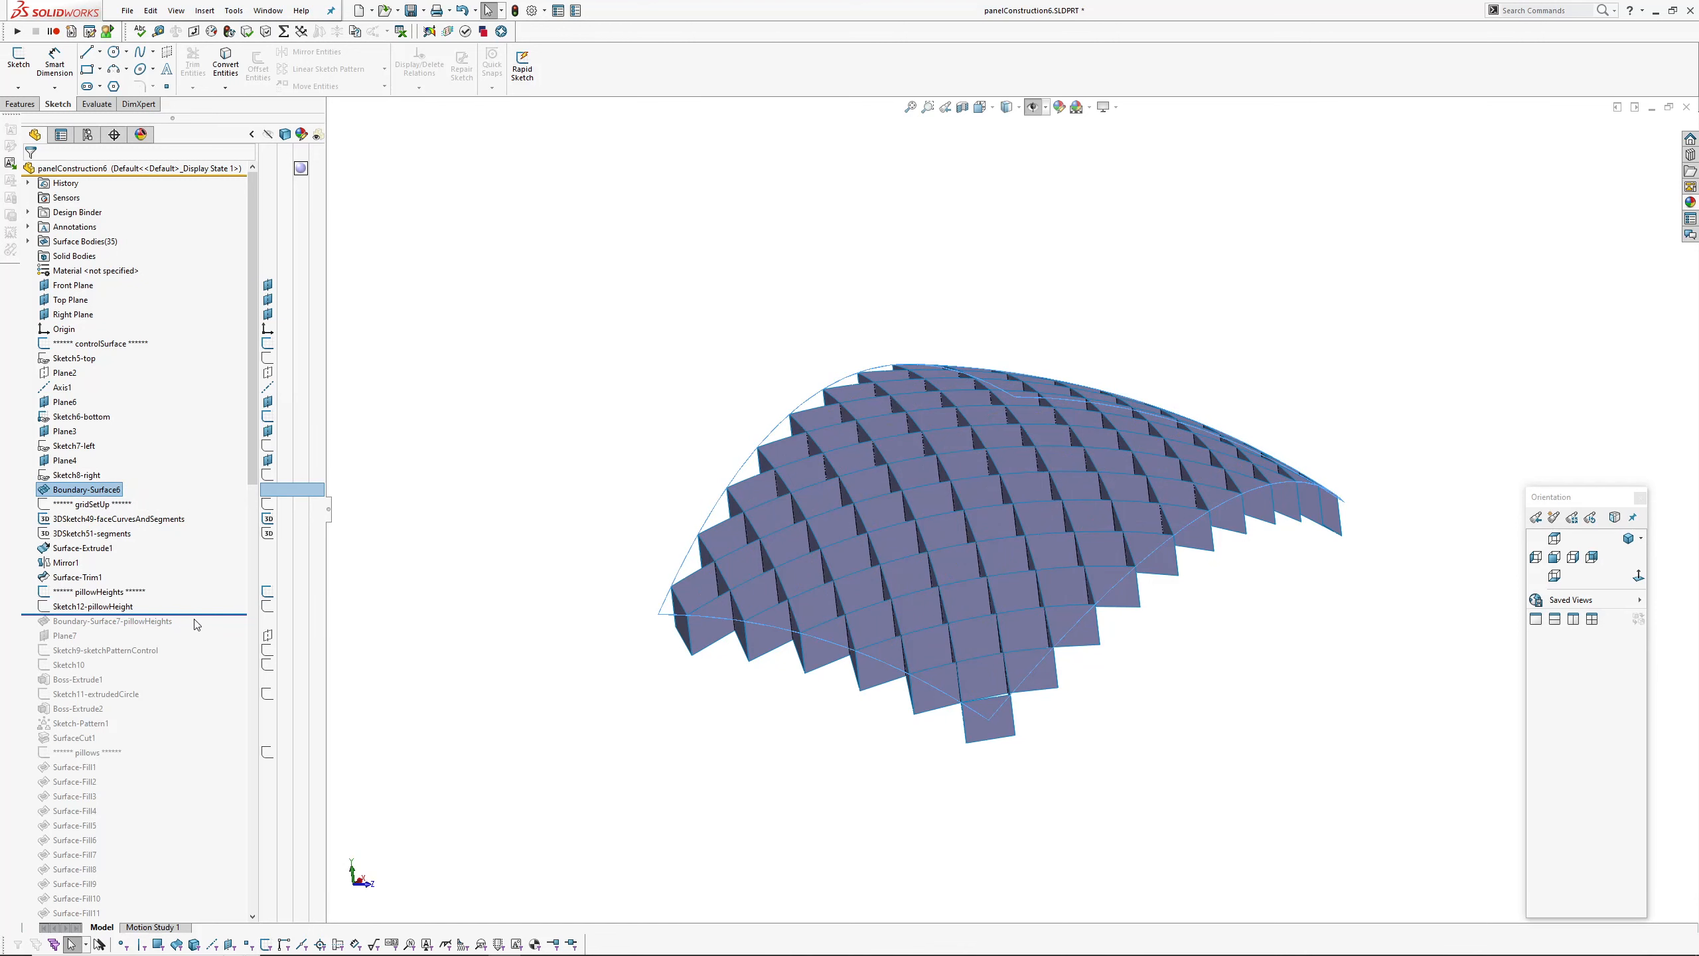
Roll forward to include Boundary-Surface7-pillowHeights and show that surface over the grid walls.
left_click_drag(195, 623, 198, 636)
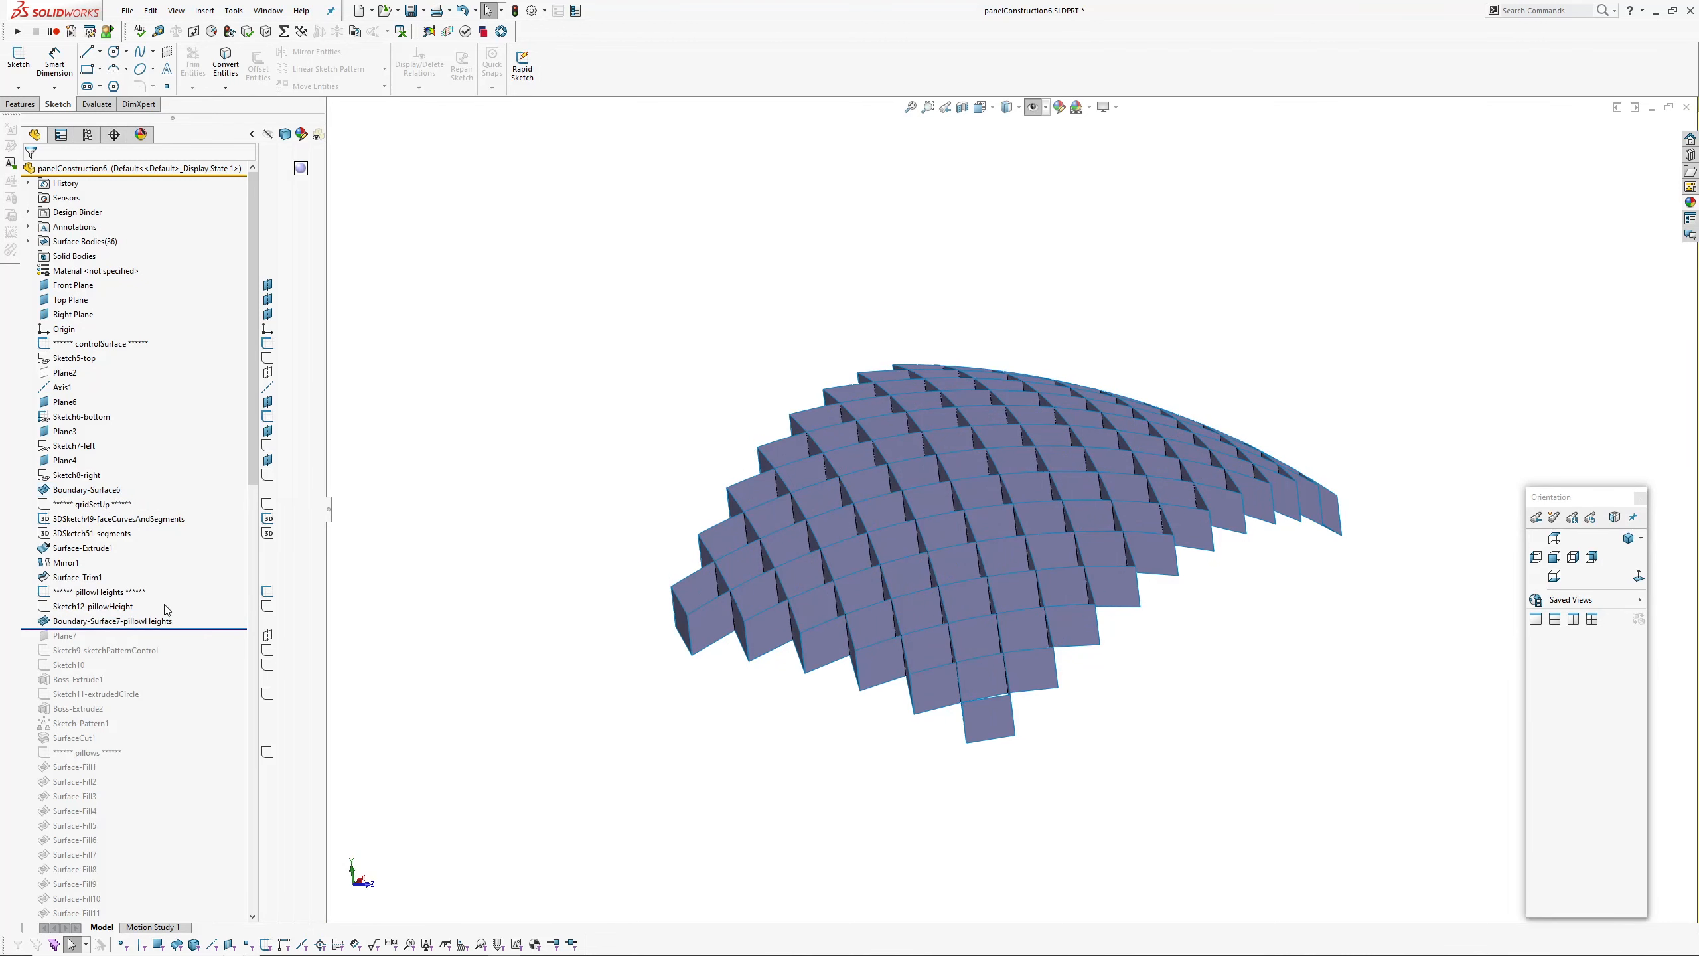
left_click(150, 620)
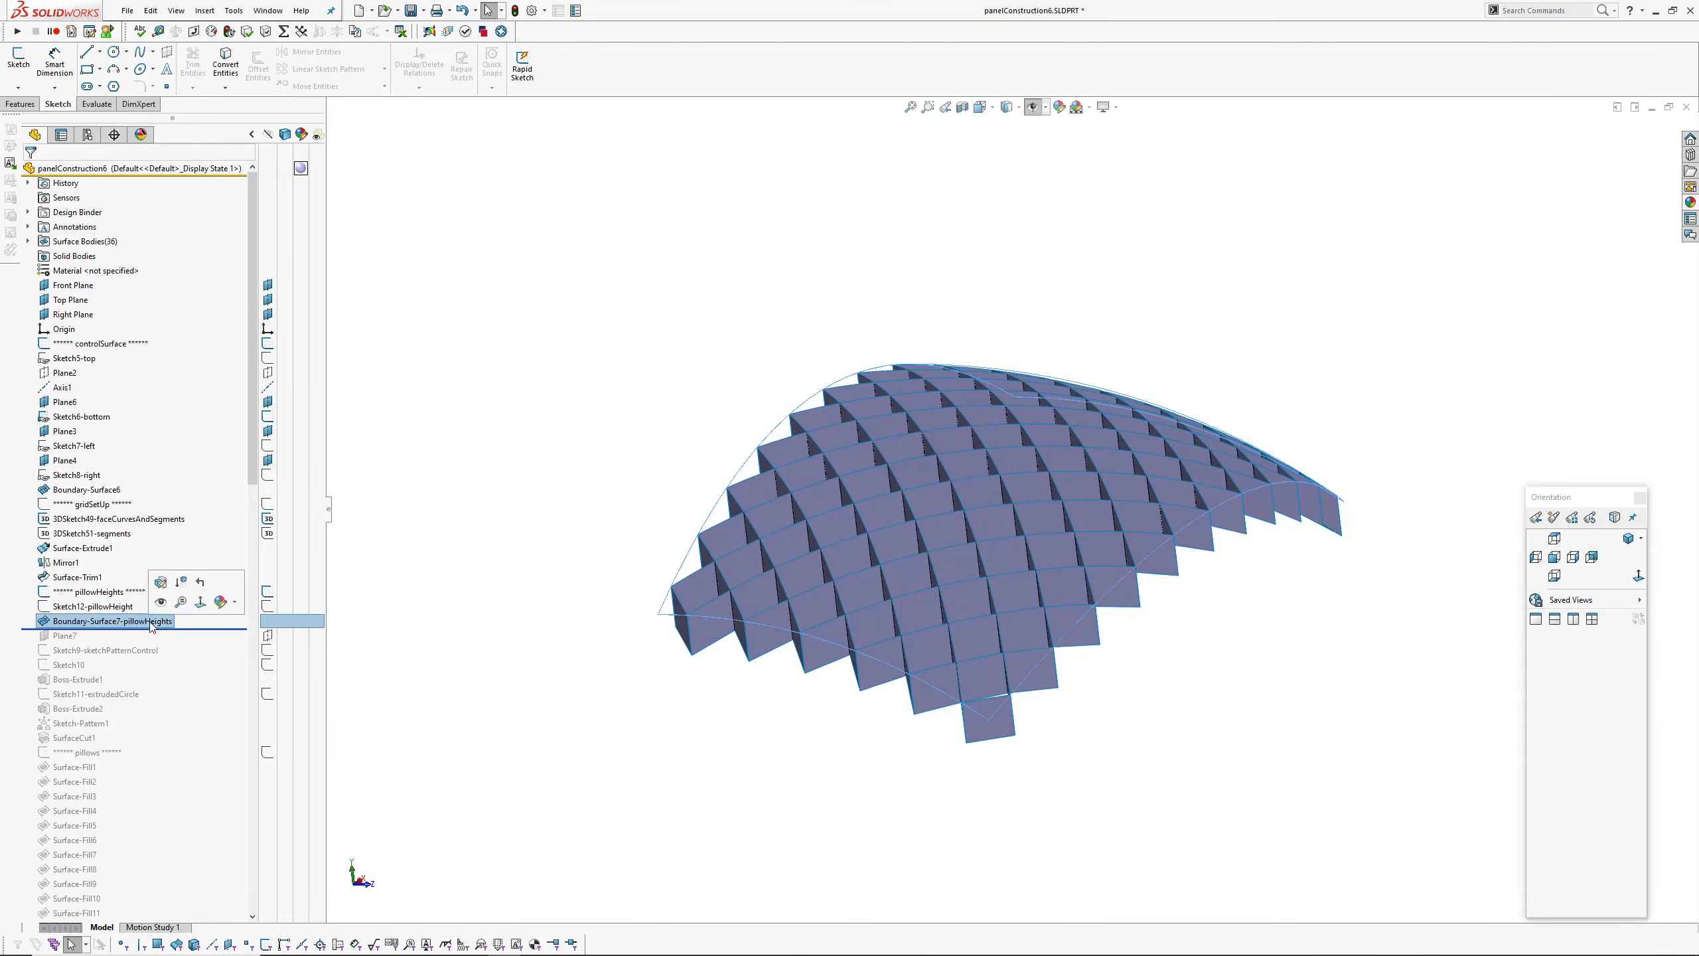
left_click(157, 600)
scroll(1098, 368, "down", 4)
mouse_move(1000, 425)
middle_mouse_down()
mouse_move(945, 376)
mouse_move(1024, 410)
middle_mouse_up()
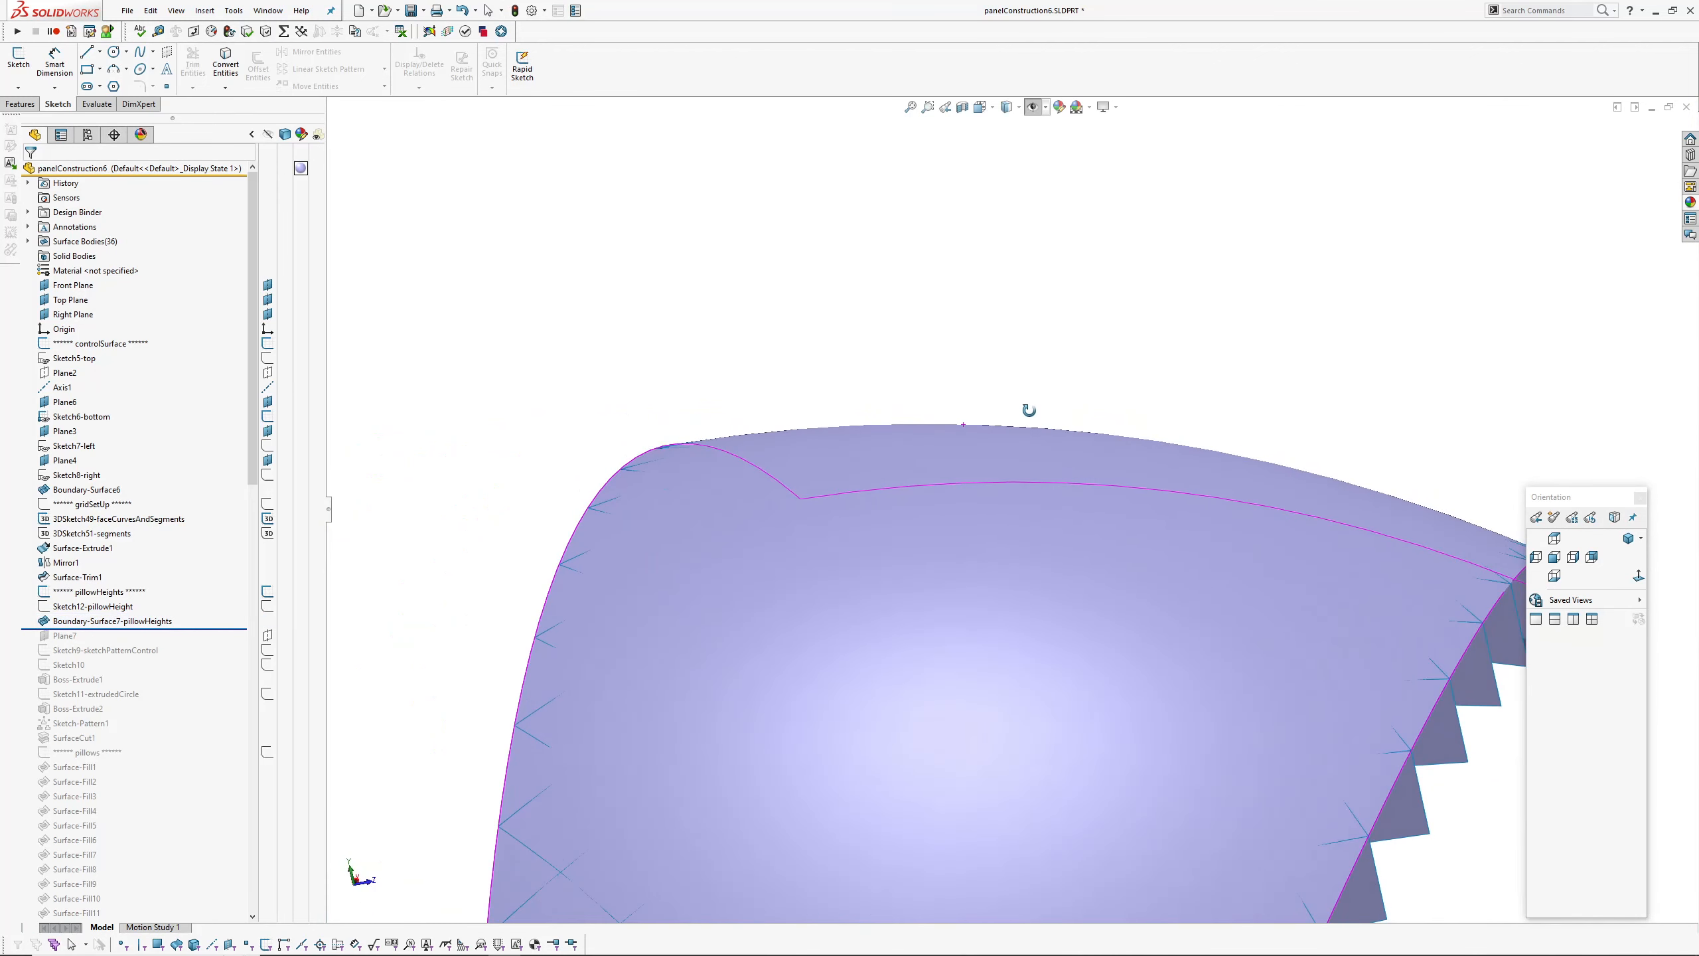
Open Sketch12-pillowHeight for editing, with the arc and its height dimension in close view.
left_click(93, 606)
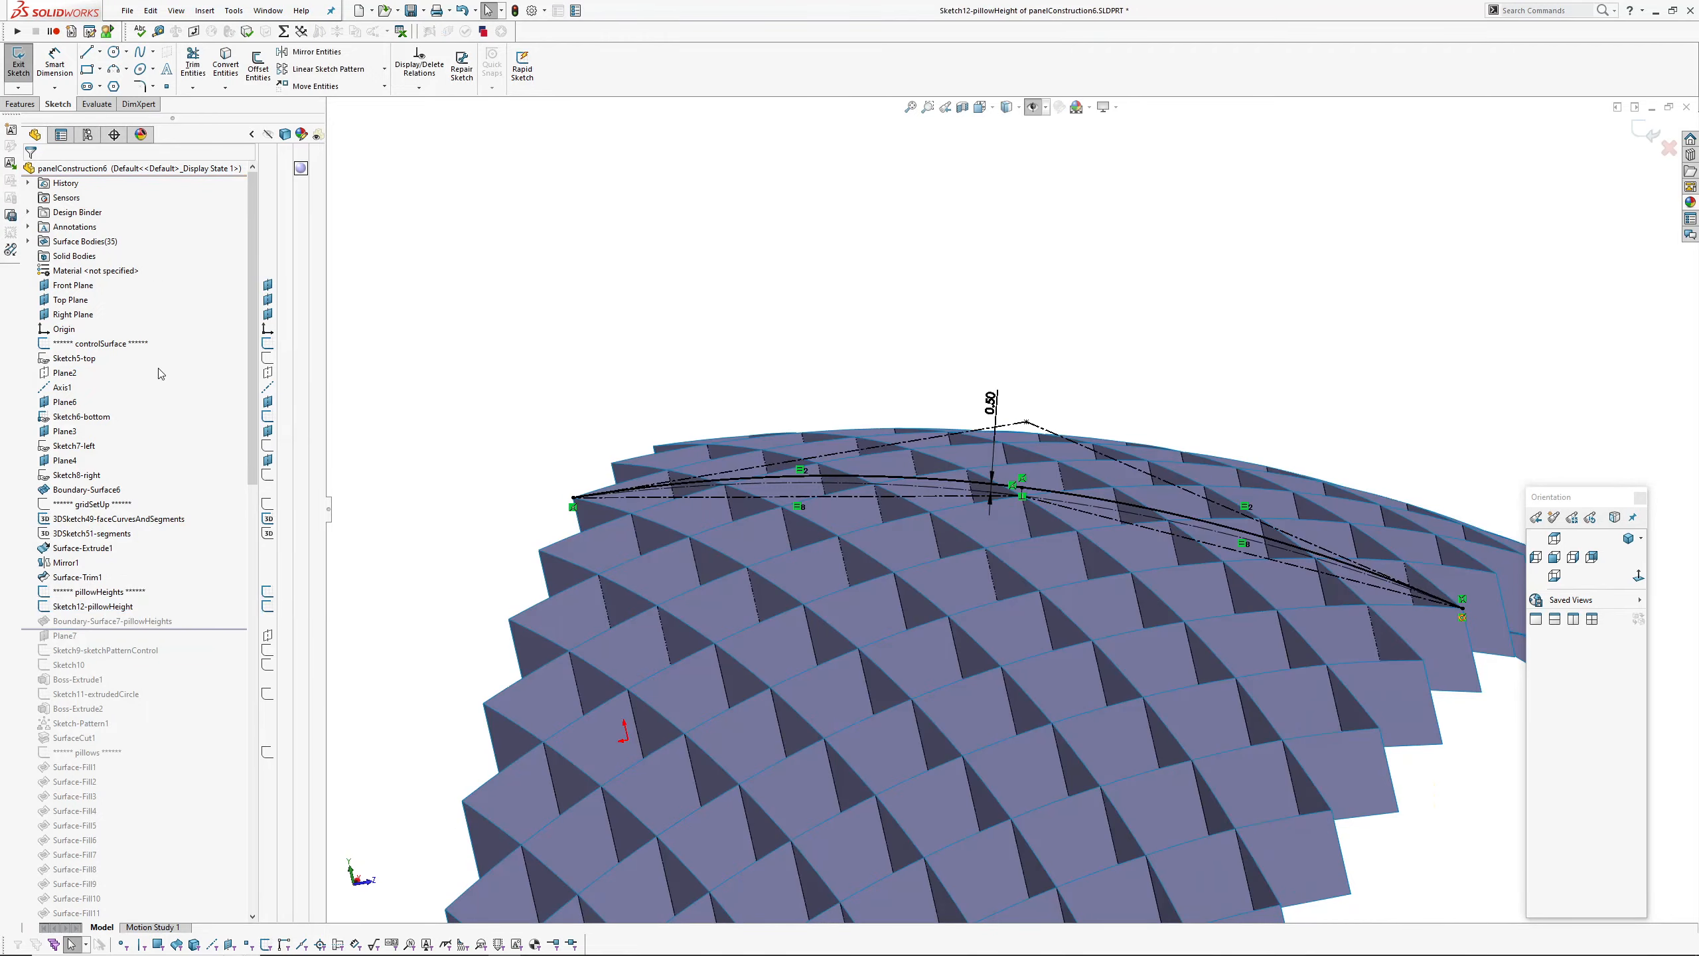
scroll(853, 487, "up", 2)
mouse_move(853, 487)
middle_mouse_down()
mouse_move(799, 311)
mouse_move(773, 351)
mouse_move(823, 349)
middle_mouse_up()
scroll(1071, 486, "down", 4)
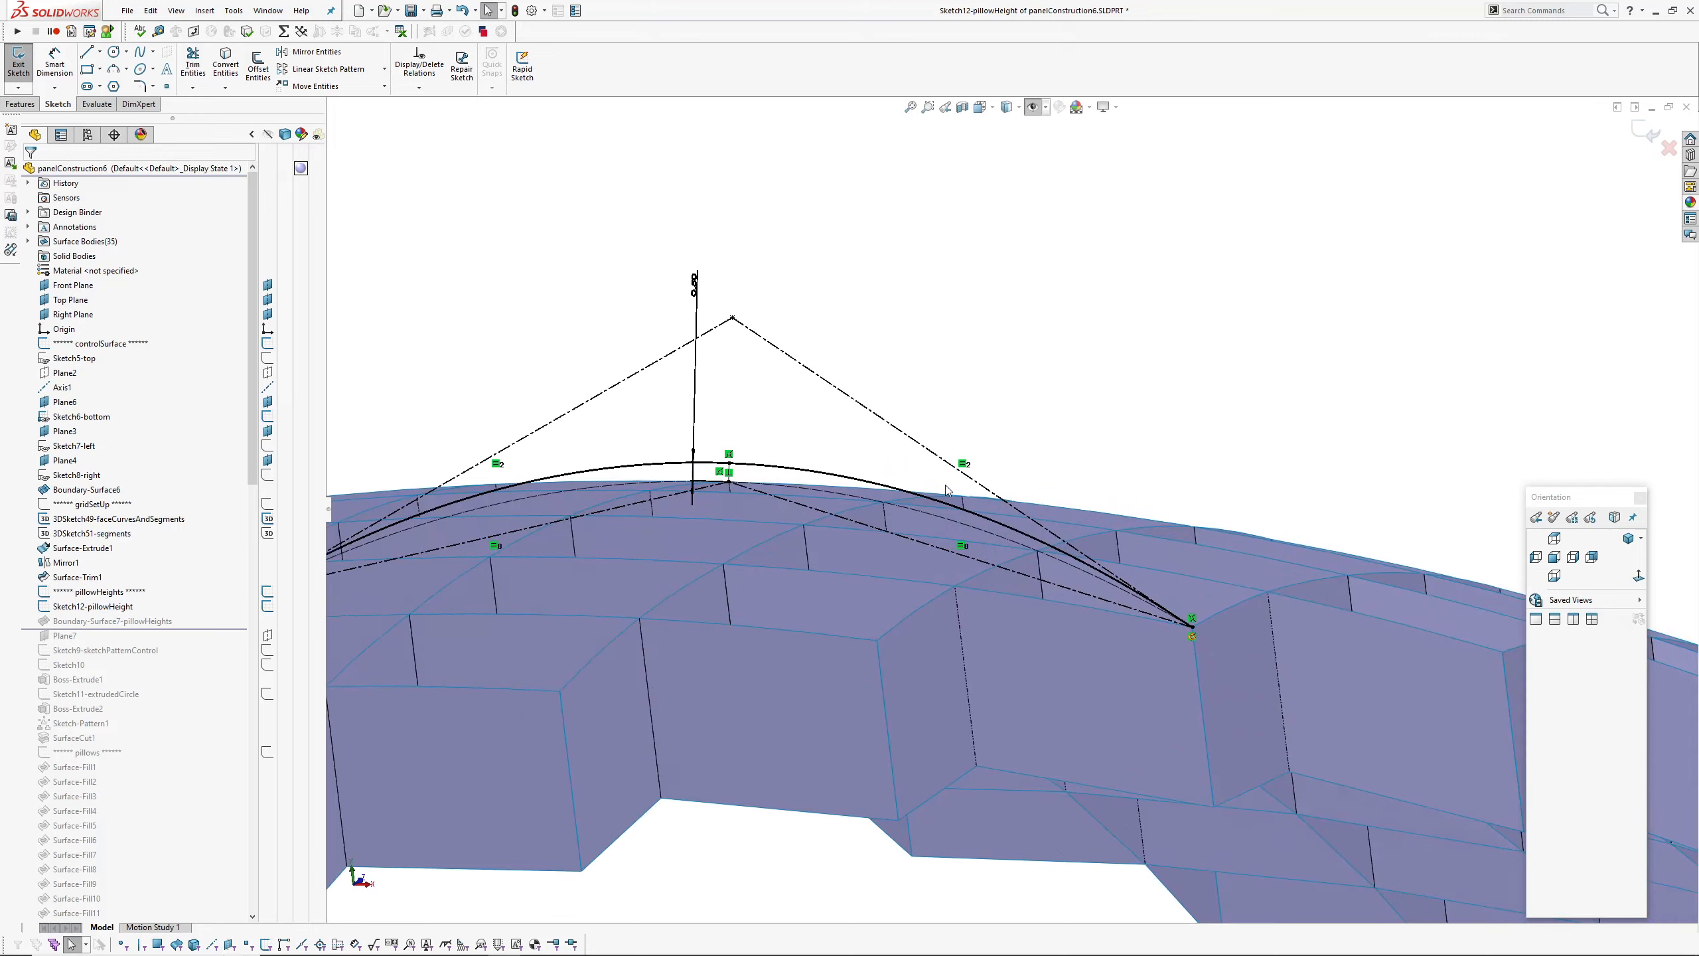
scroll(662, 485, "down", 2)
mouse_move(688, 475)
middle_mouse_down()
mouse_move(636, 466)
mouse_move(666, 221)
middle_mouse_up()
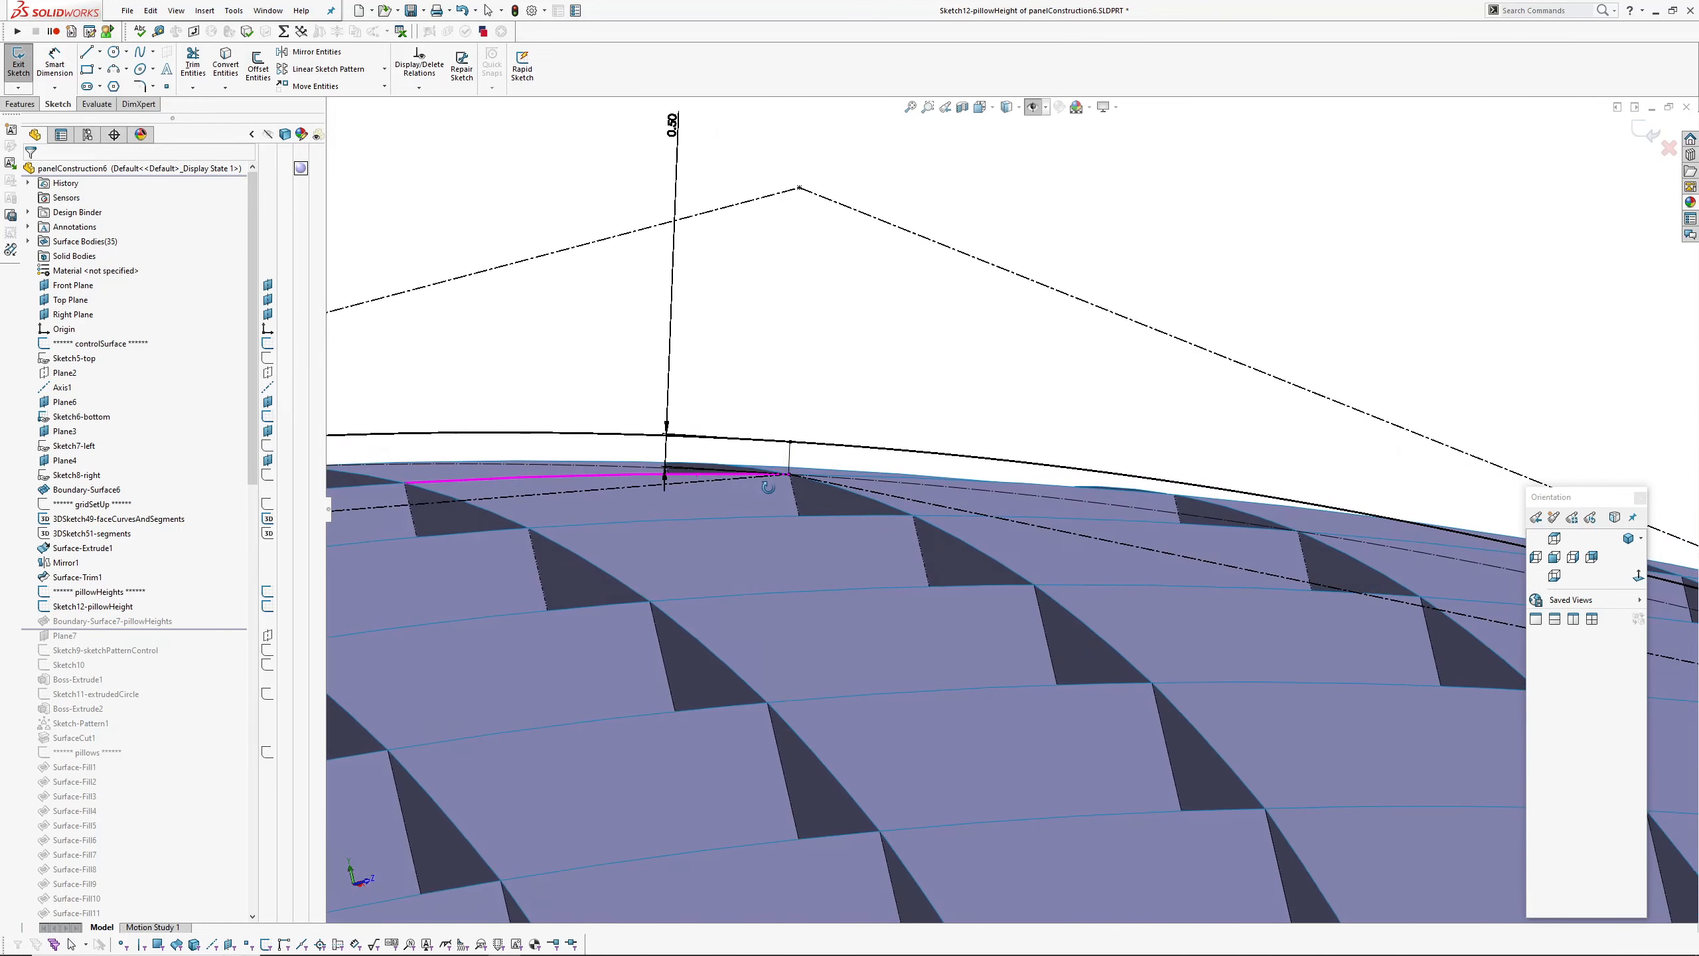
Set the pillow height dimension to -0.5 mm to flip the arc to the other side of the surface.
double_click(674, 126)
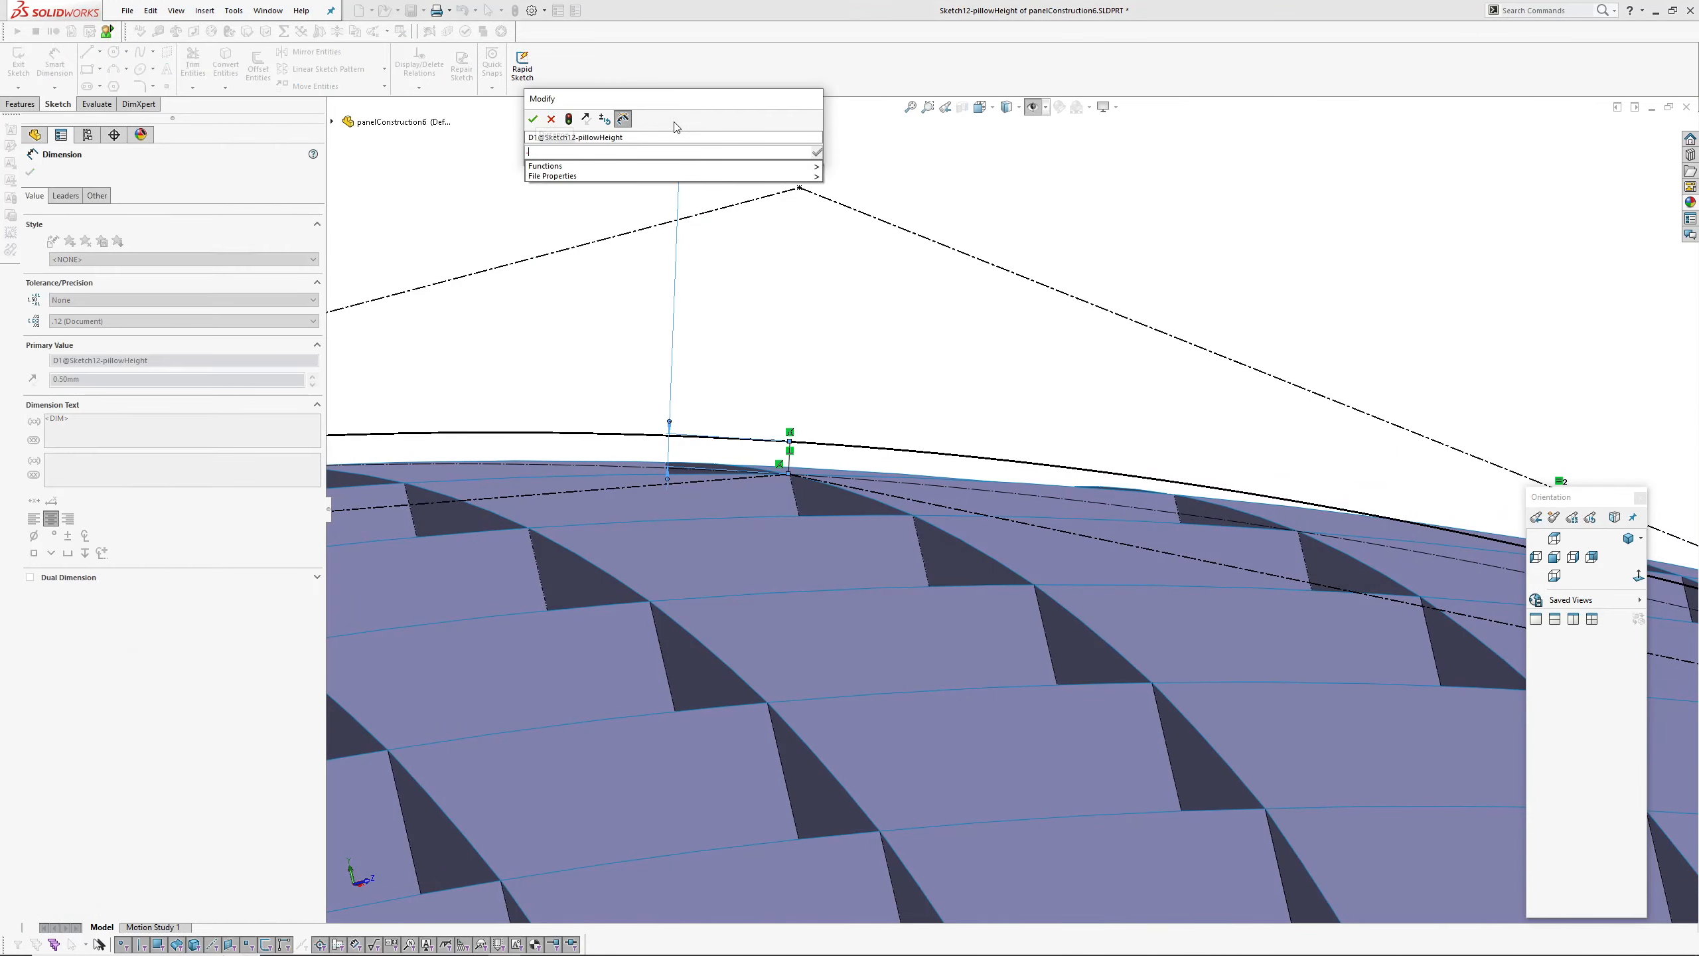
type("-.5")
key("Return")
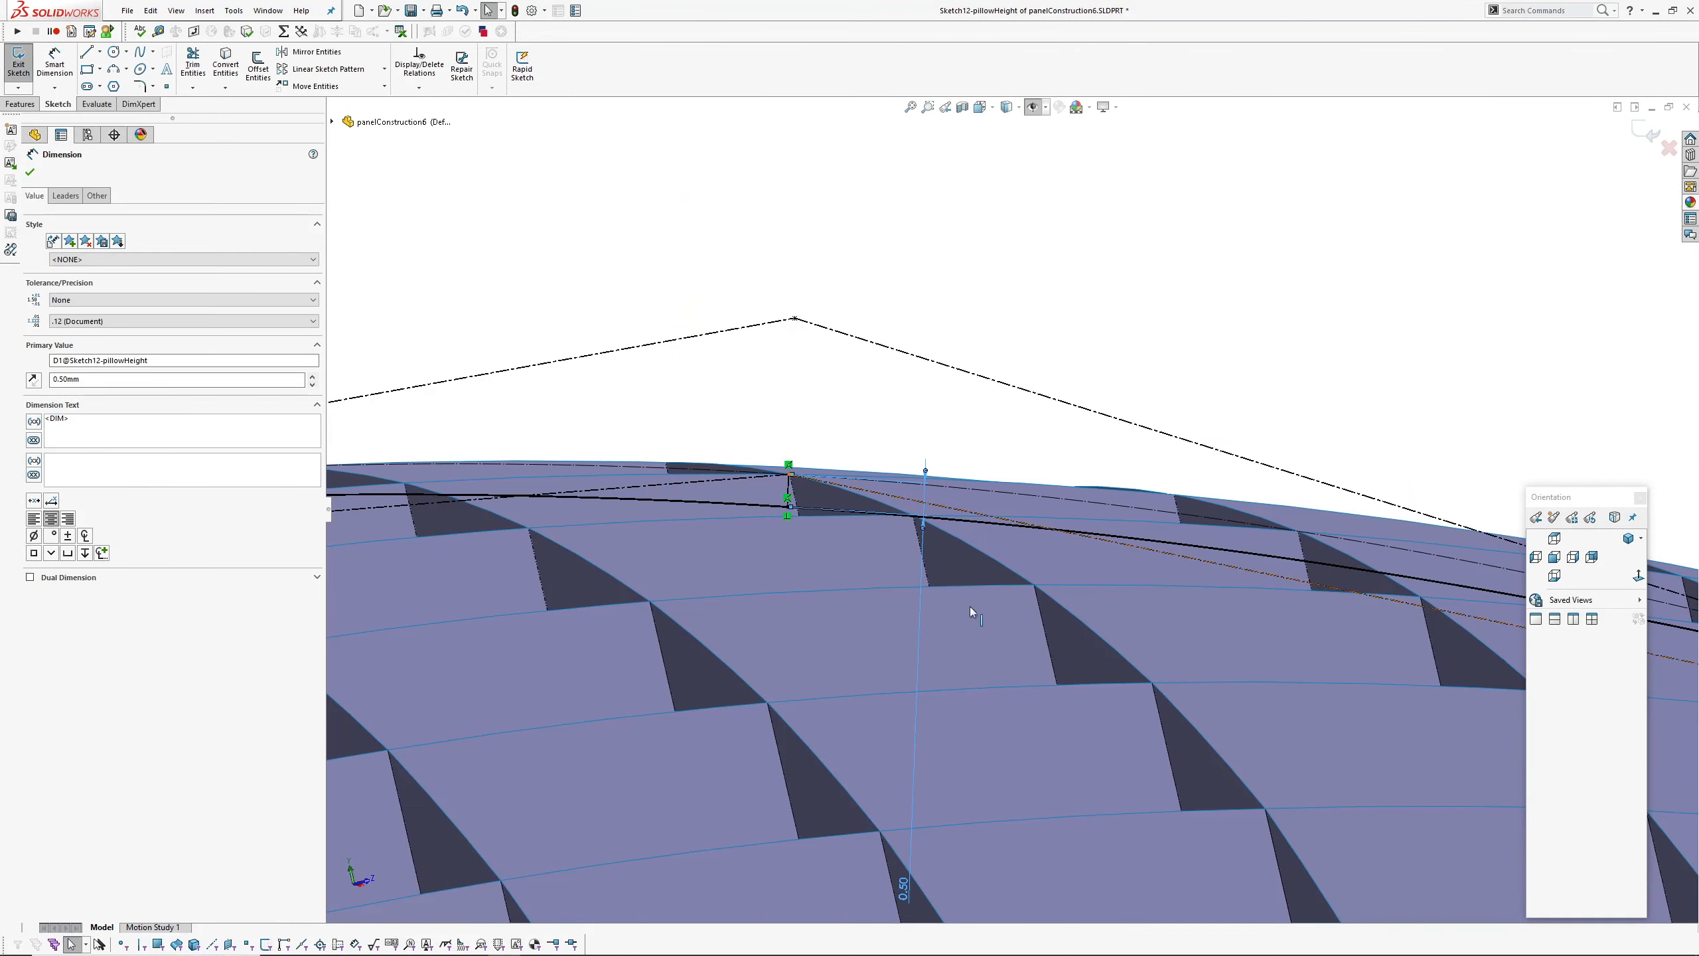
Set the pillow height dimension in Sketch12-pillowHeight to 0.5 mm.
mouse_move(969, 606)
middle_mouse_down()
mouse_move(928, 579)
mouse_move(923, 640)
middle_mouse_up()
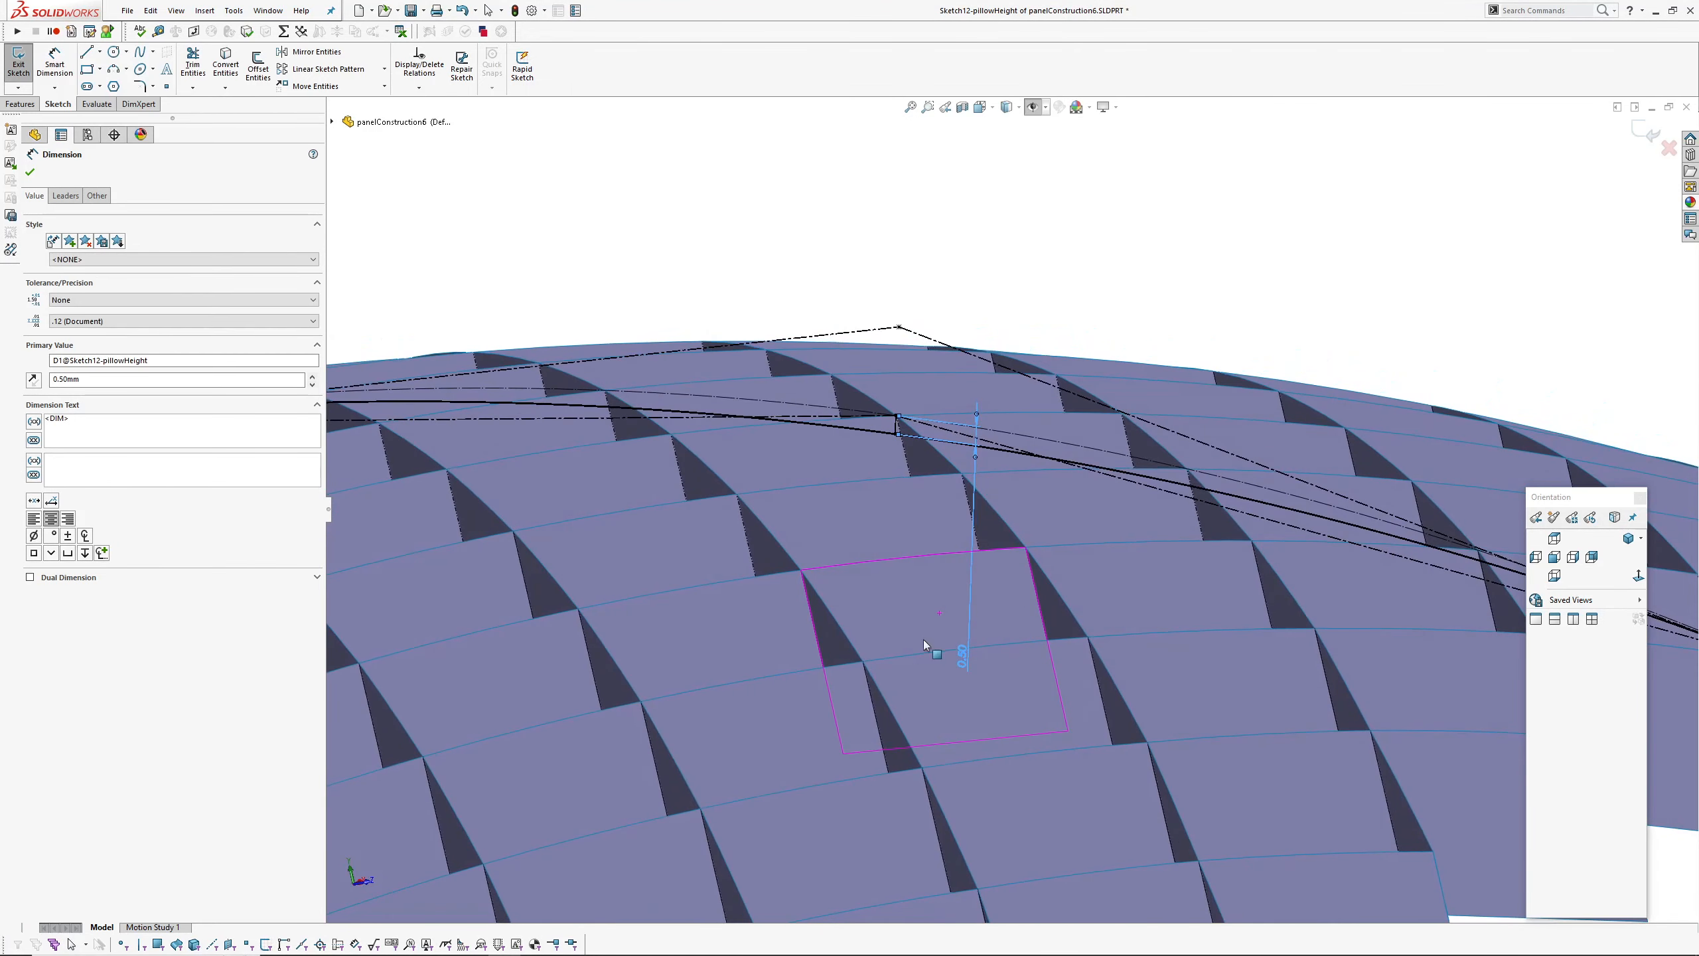
double_click(962, 658)
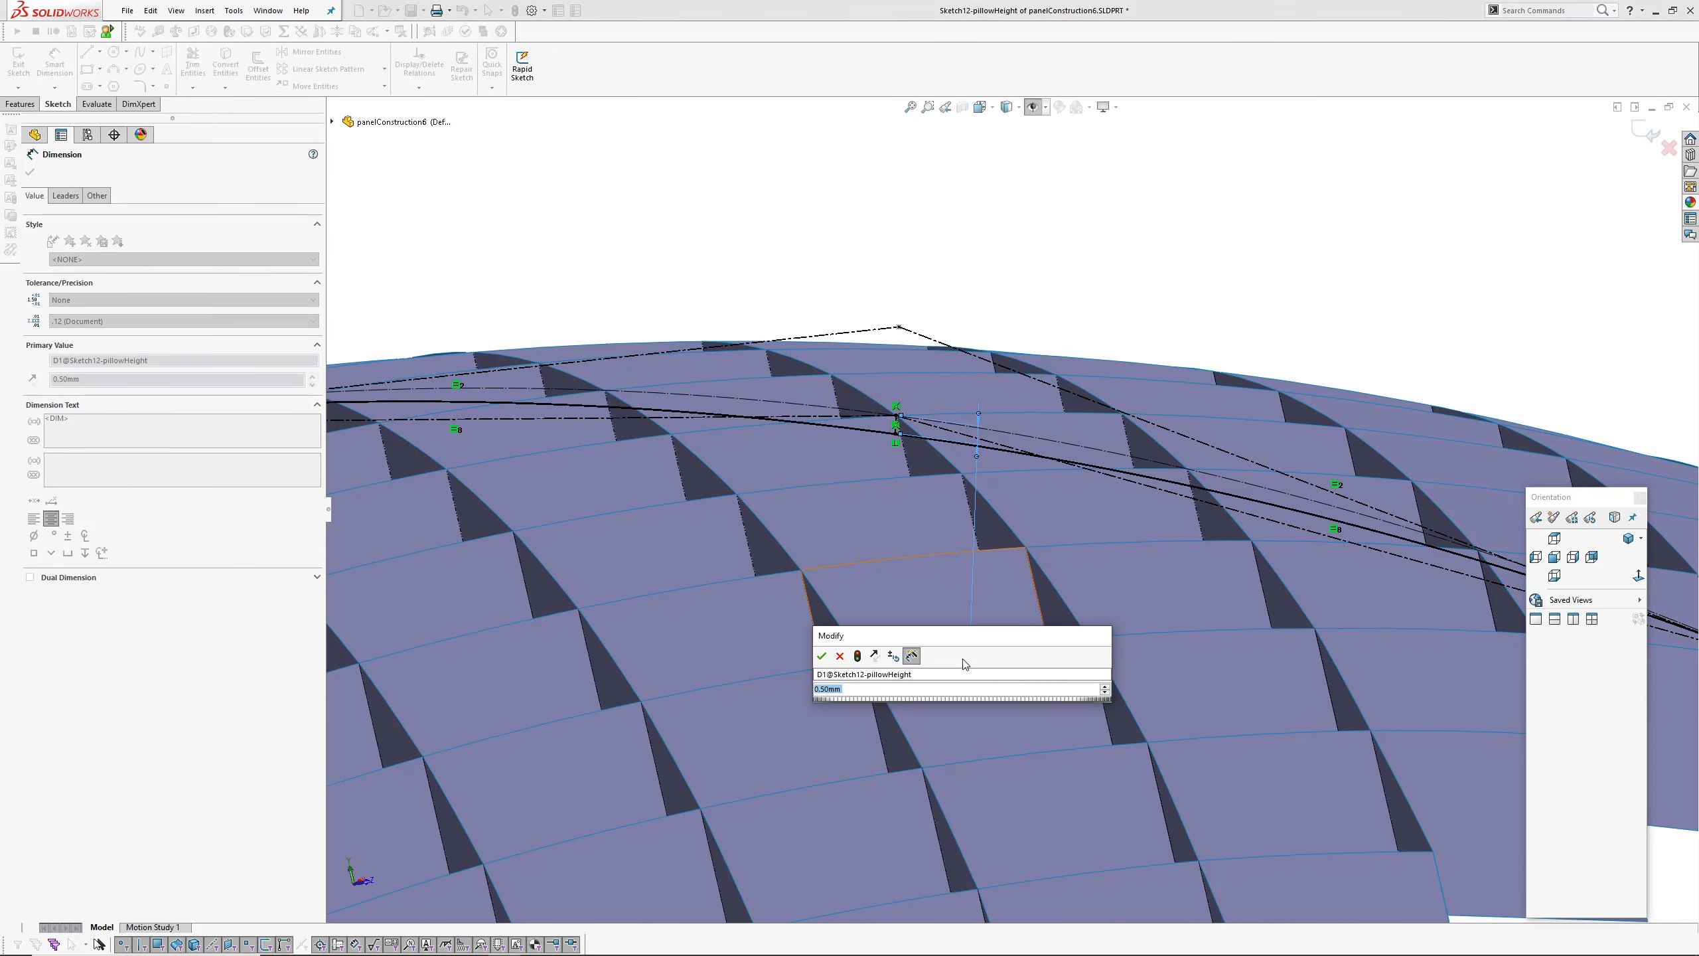
type(".5")
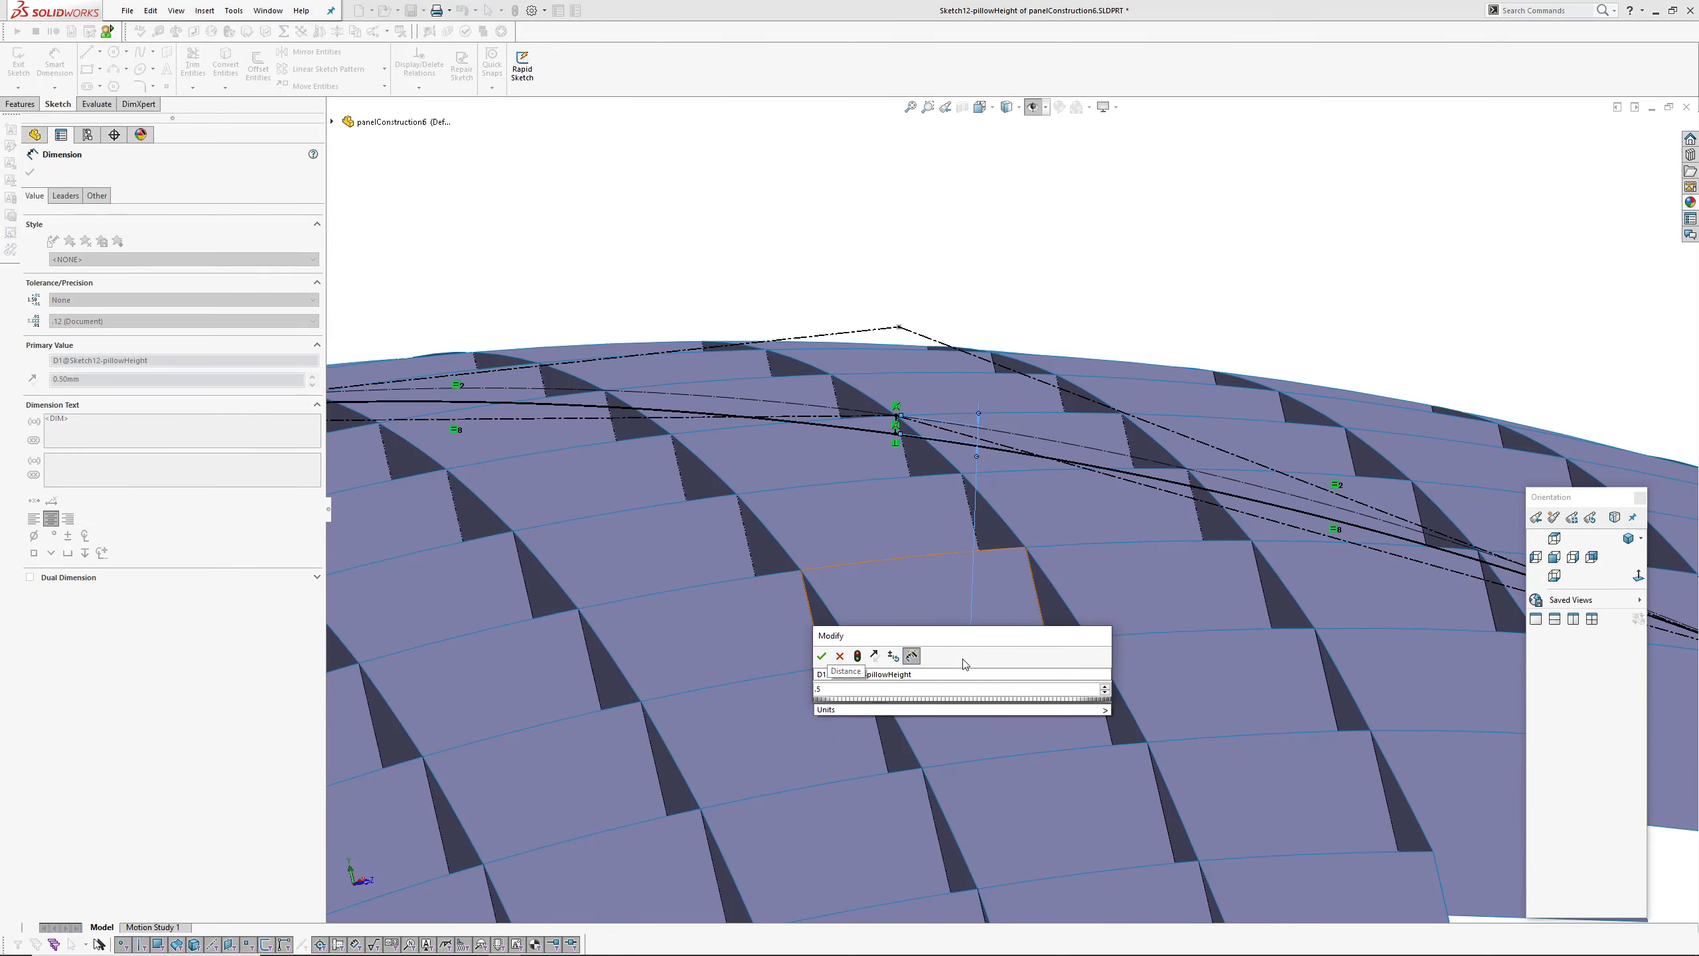
key("Return")
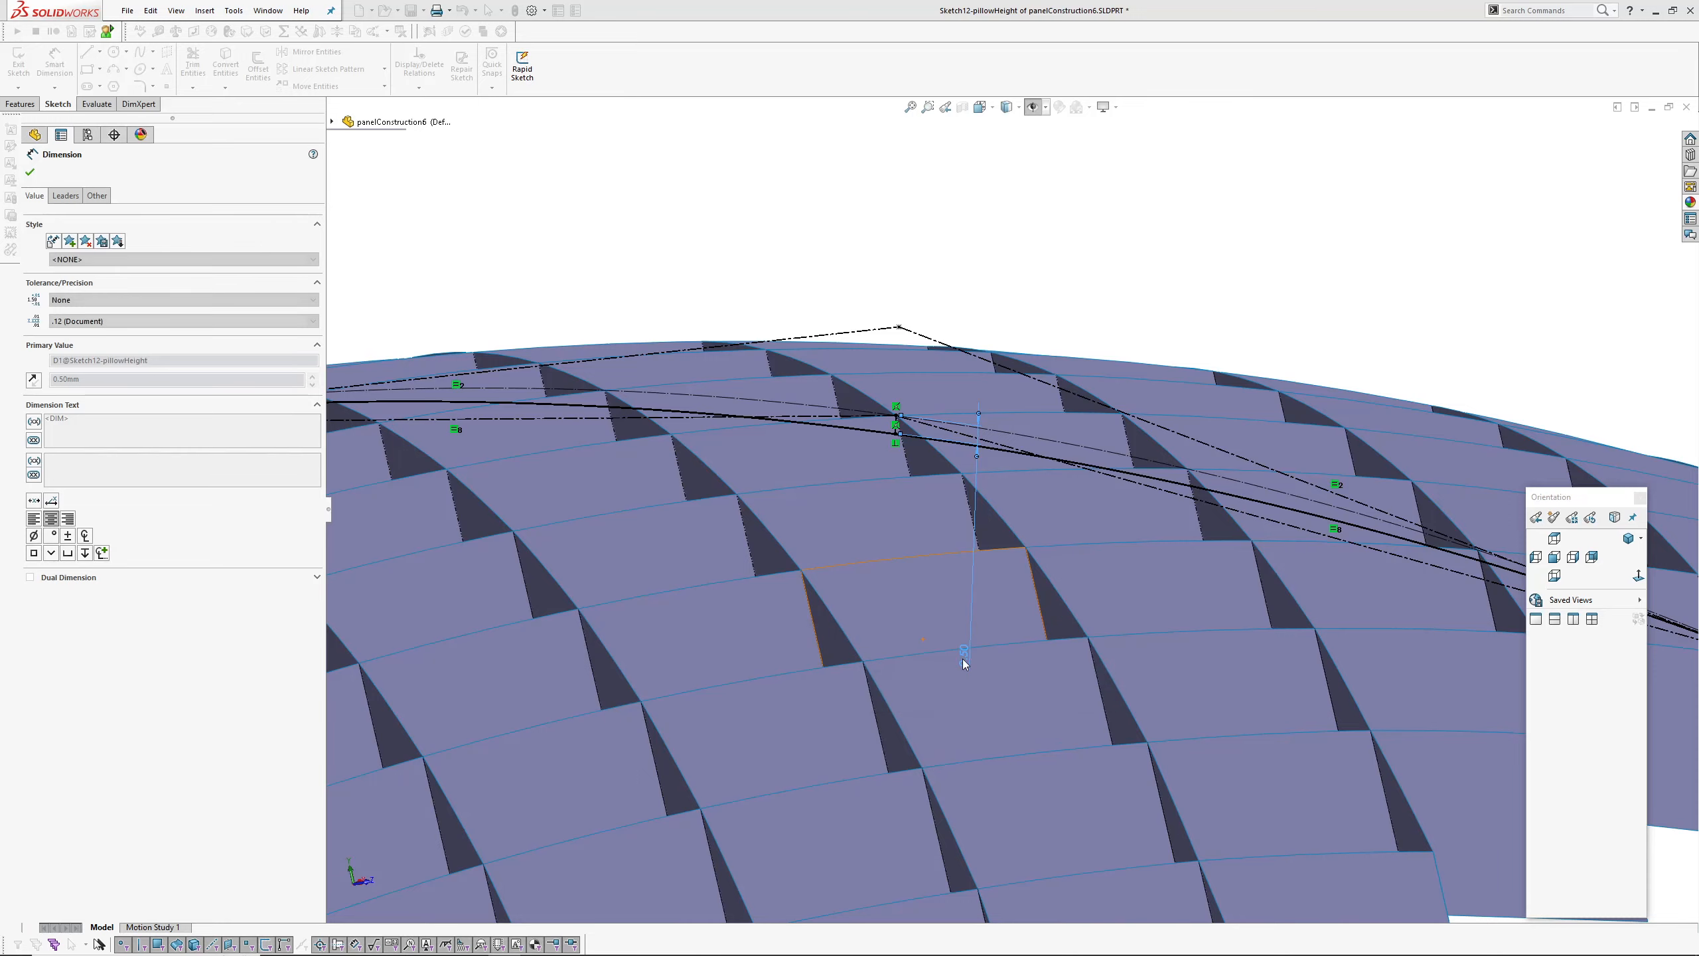
Exit the pillow height sketch with a rebuild and inspect the whole pillow-height surface over the grid walls.
left_click(1100, 212)
key("z")
key("z")
key("z")
key("z")
key("ctrl+b")
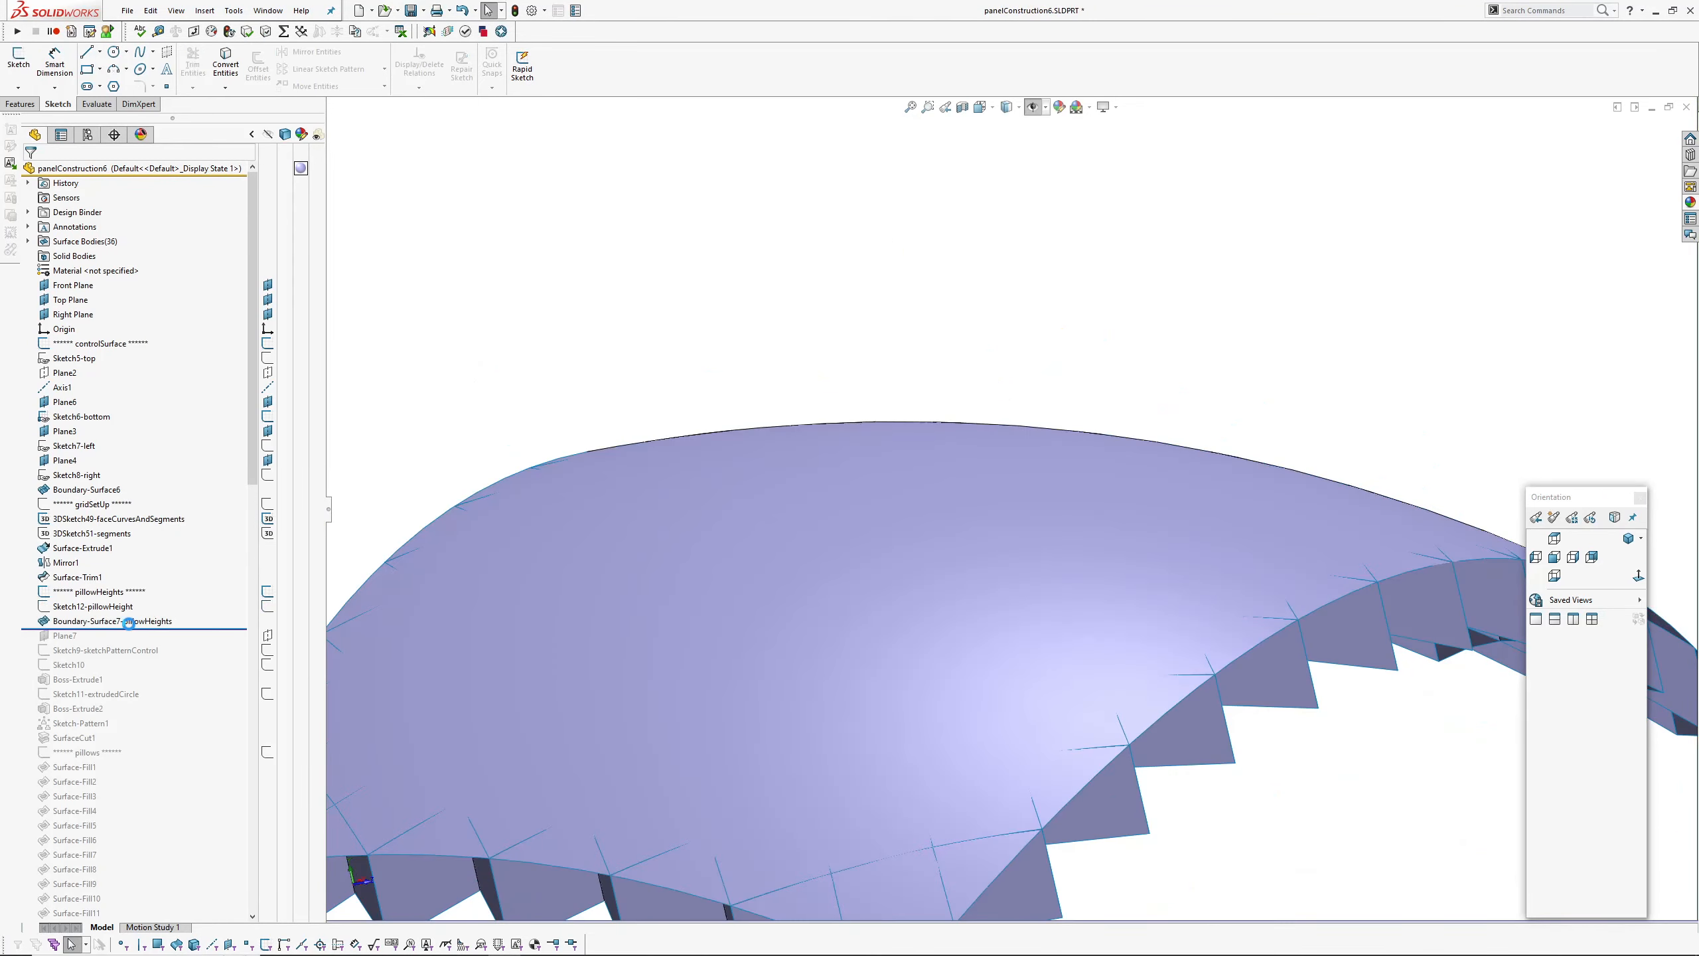
middle_click_drag(869, 569, 899, 705)
key("f")
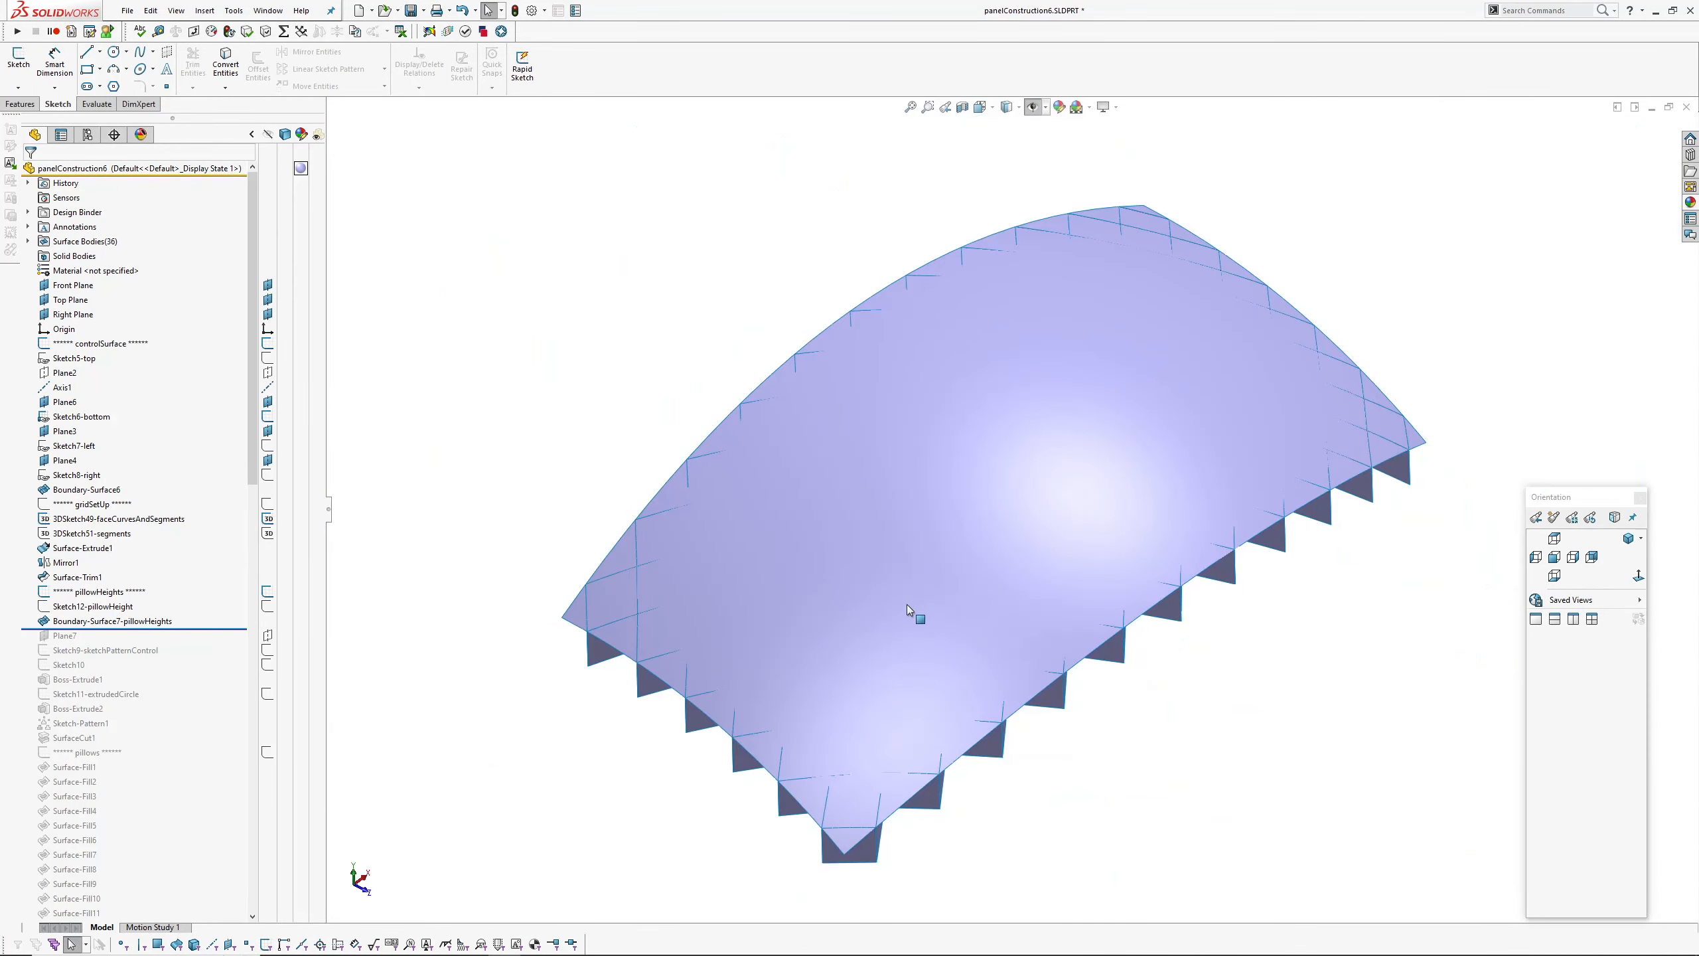
middle_click_drag(907, 605, 941, 444)
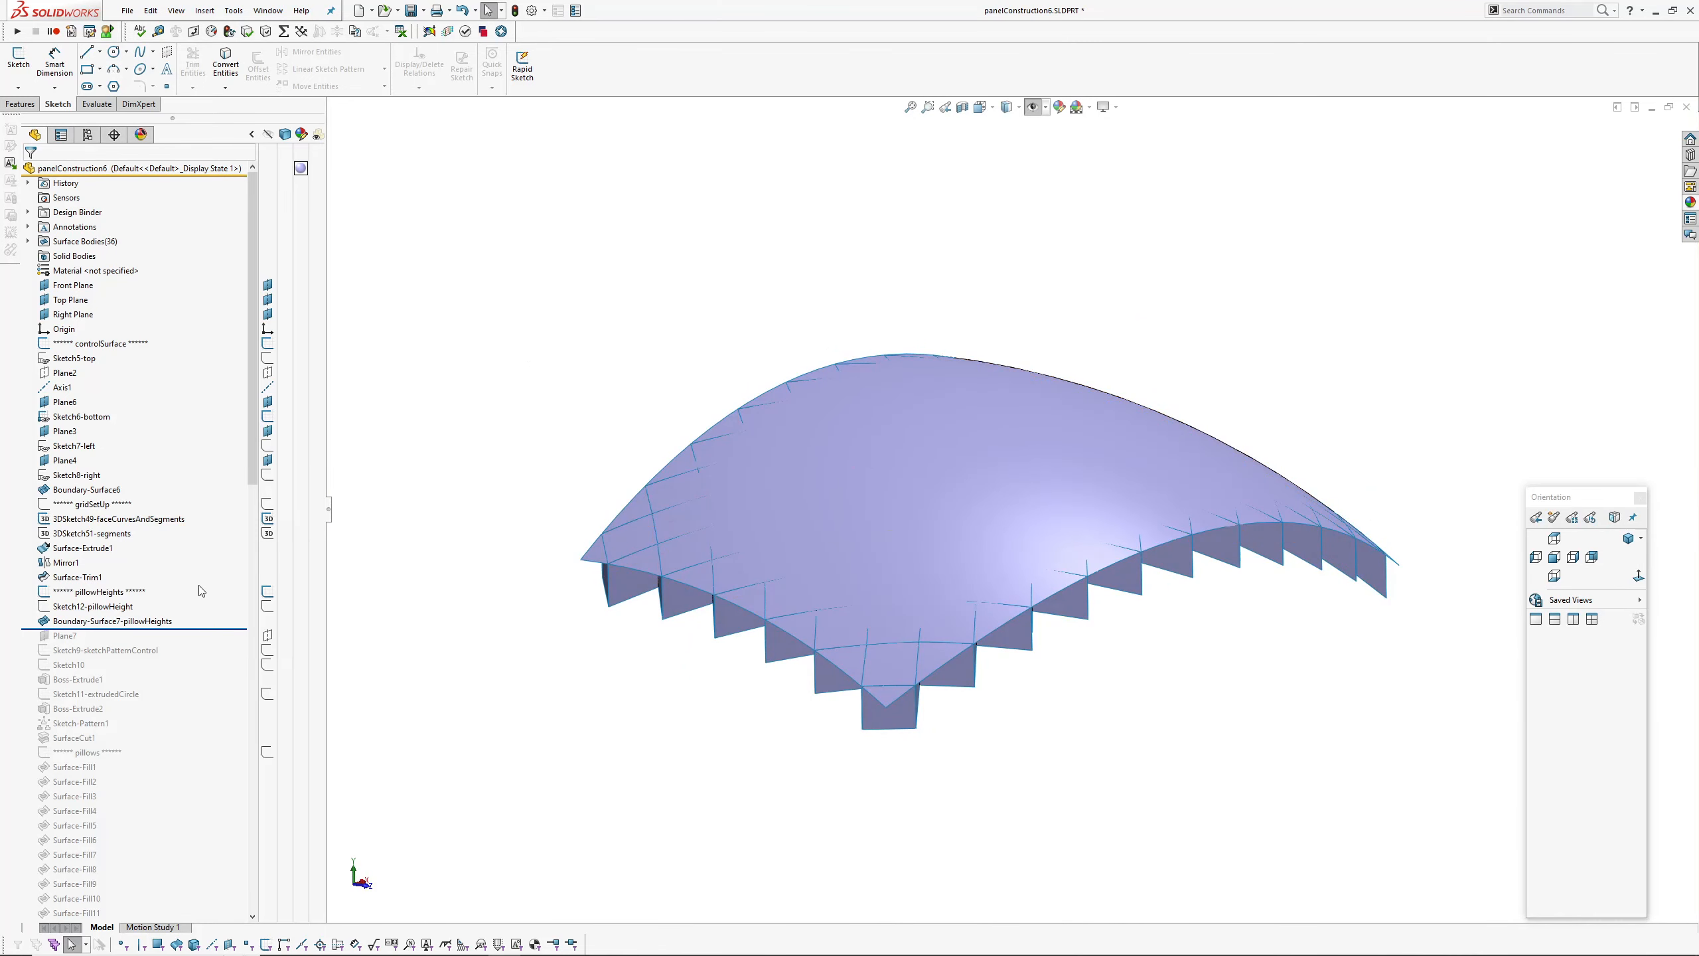
Roll forward to include Plane7 and Sketch9-sketchPatternControl, and hide the pillow-height surface covering the grid.
left_click_drag(204, 628, 209, 659)
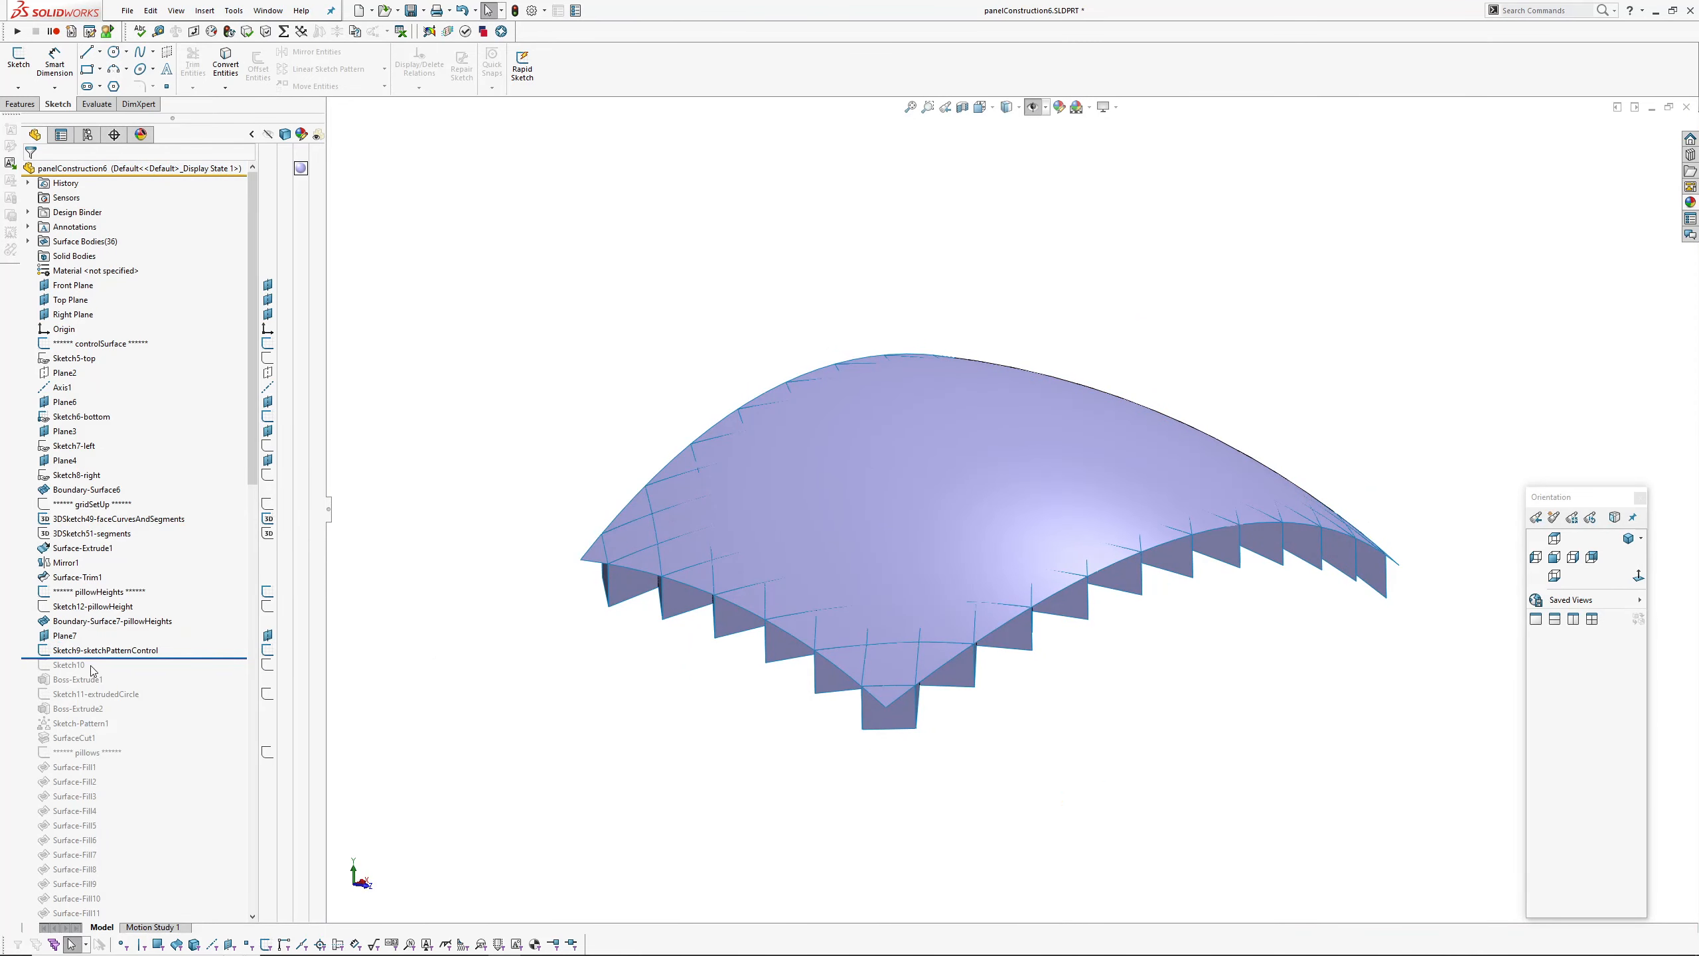
middle_click_drag(920, 491, 919, 624)
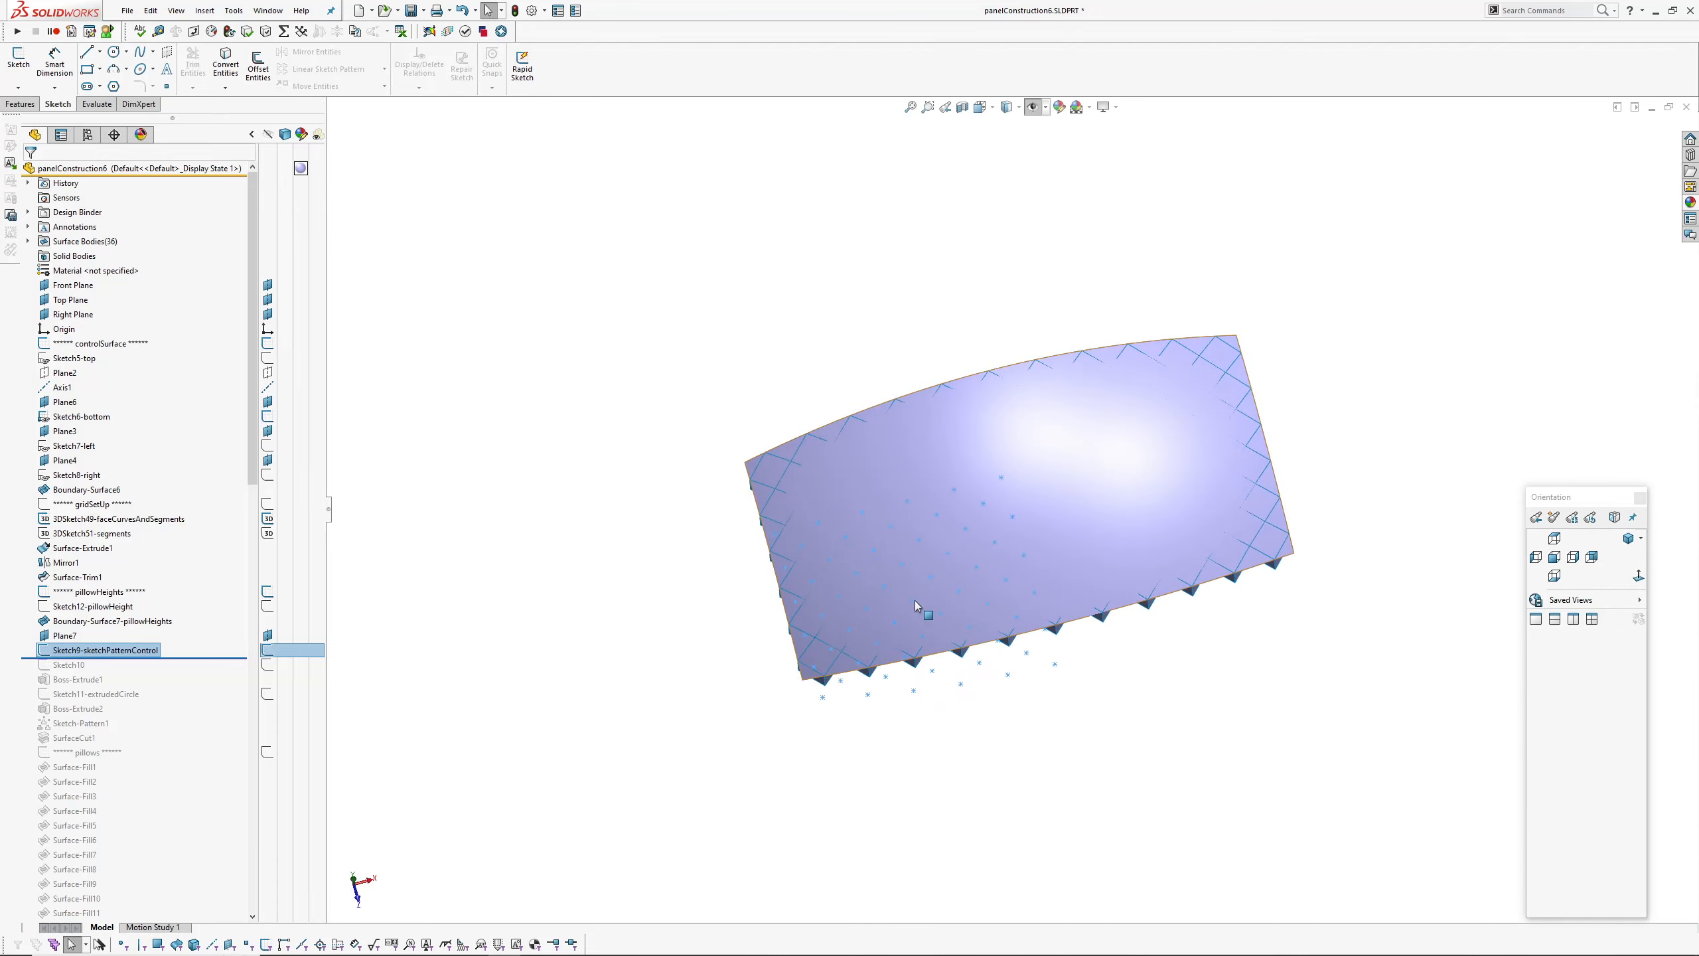
key("Tab")
middle_click_drag(937, 529, 995, 569)
Highlight the Sketch9-sketchPatternControl points and turn on sketch and axis display to compare them with the grid cells.
left_click(100, 650)
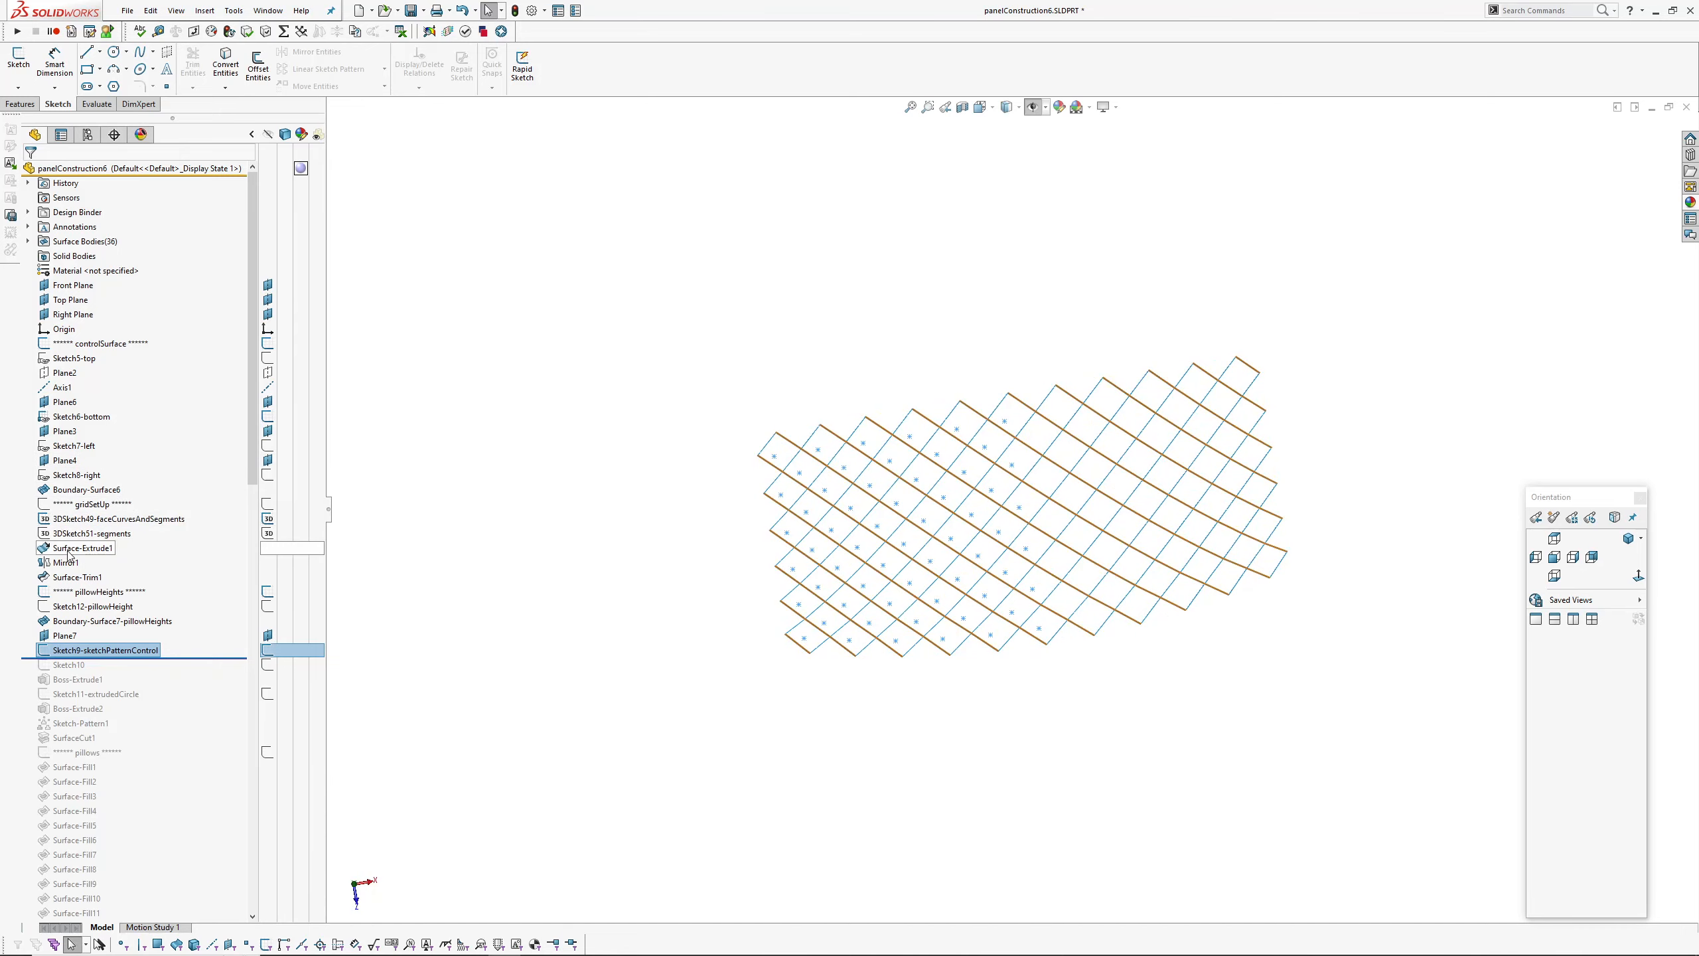
key("h")
middle_click_drag(1049, 552, 1074, 569)
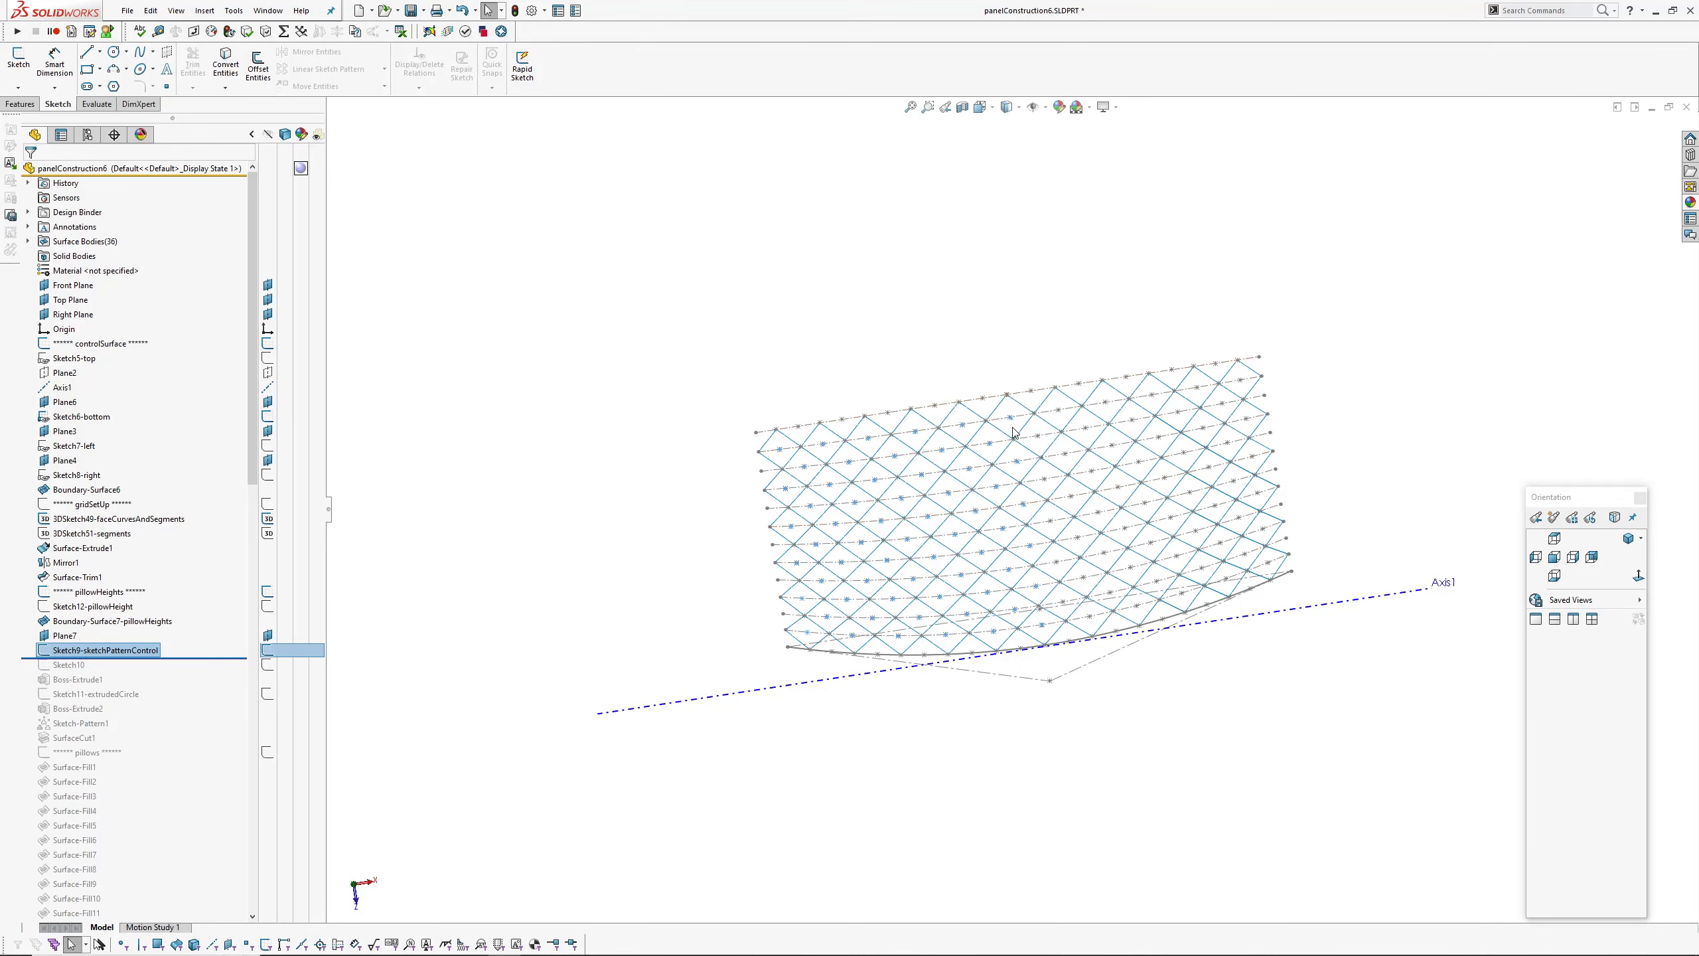
middle_click_drag(955, 543, 963, 428)
key("Escape")
Roll forward to include Sketch10 and Boss-Extrude1, and highlight the extruded base block beneath the grid.
left_click_drag(179, 656, 178, 687)
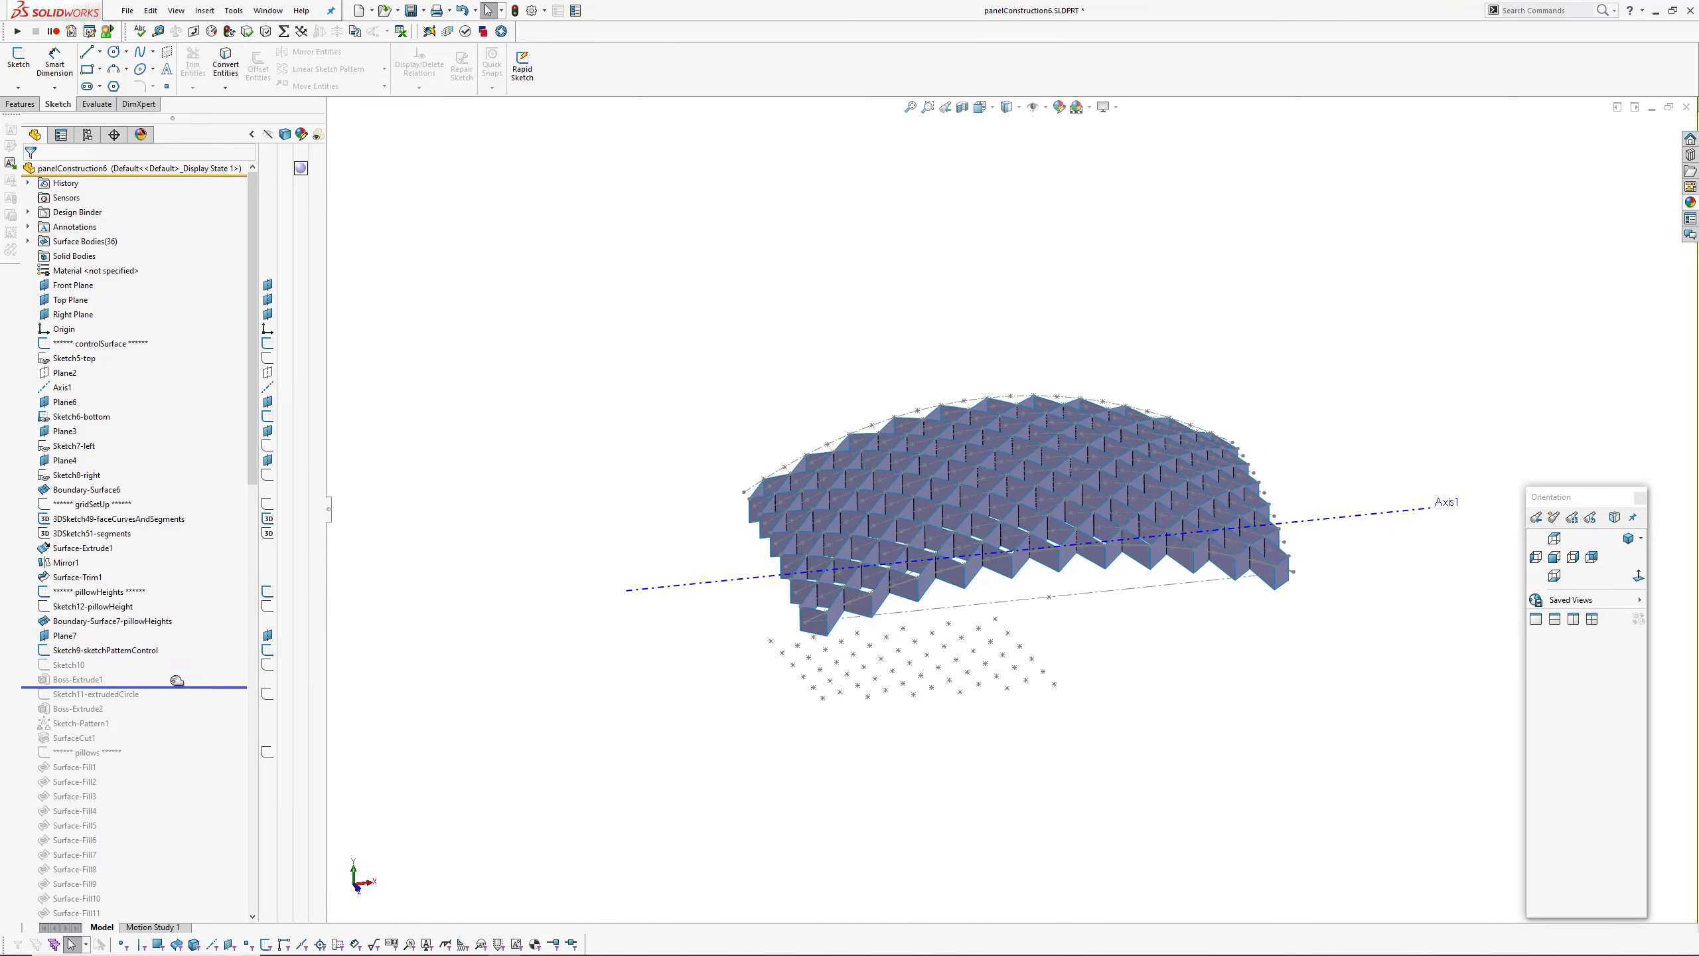
left_click(80, 679)
middle_click_drag(457, 764, 654, 758)
left_click(648, 752)
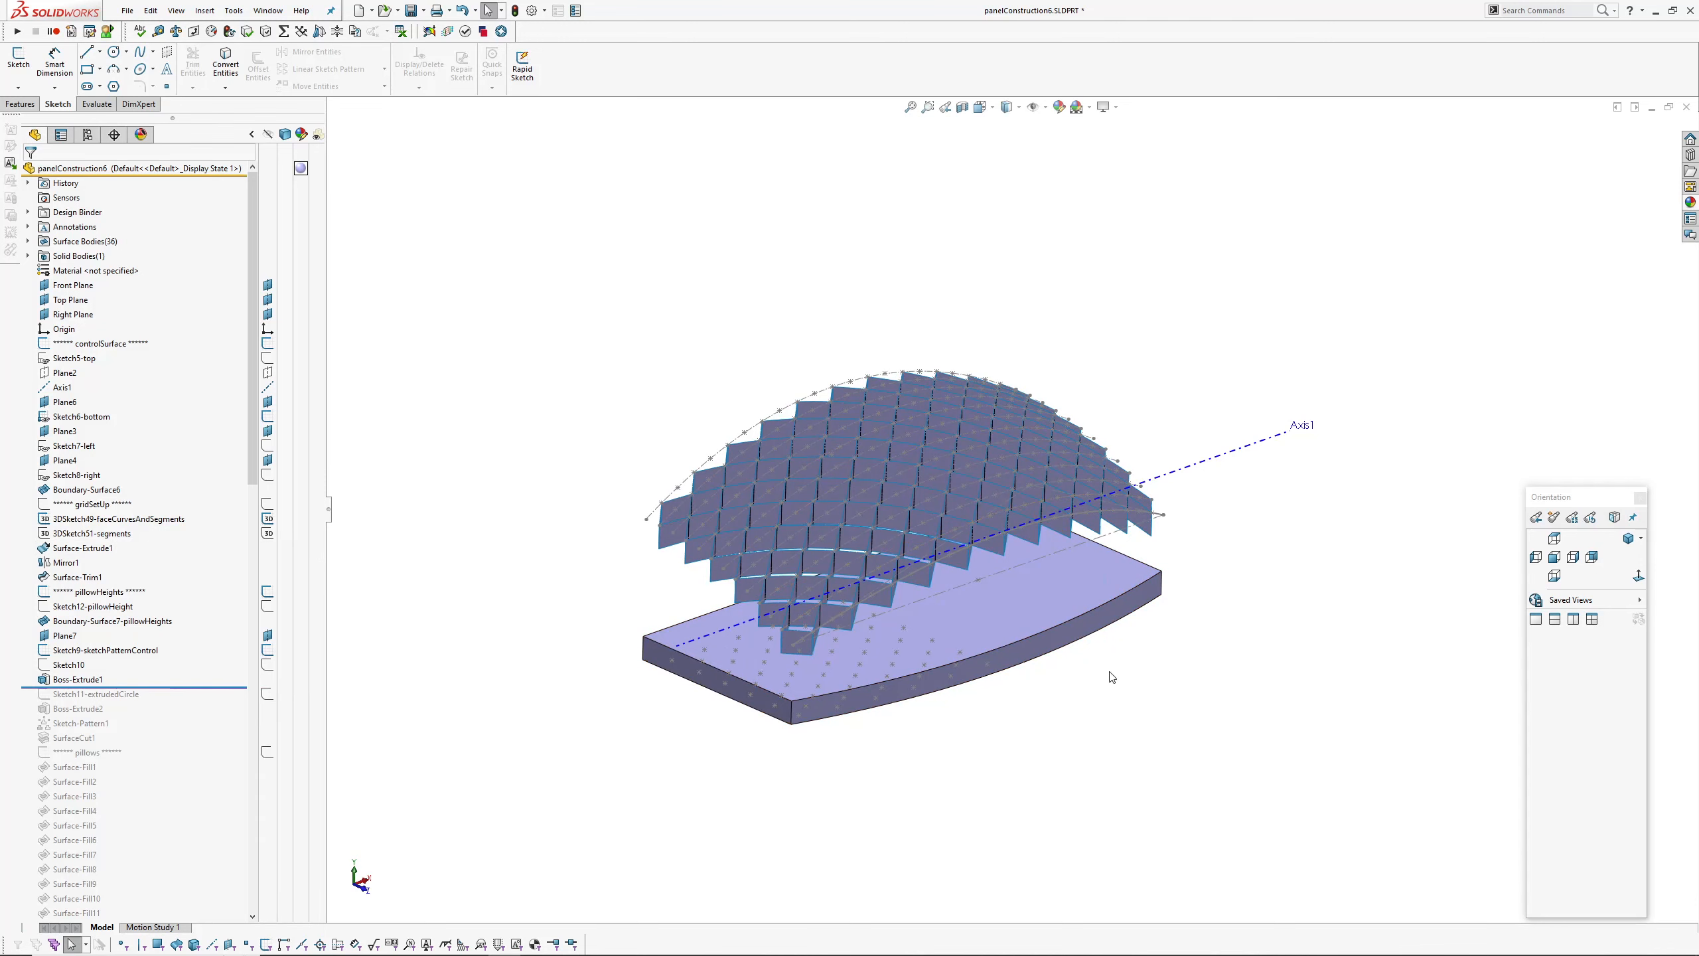
scroll(1036, 672, "down", 4)
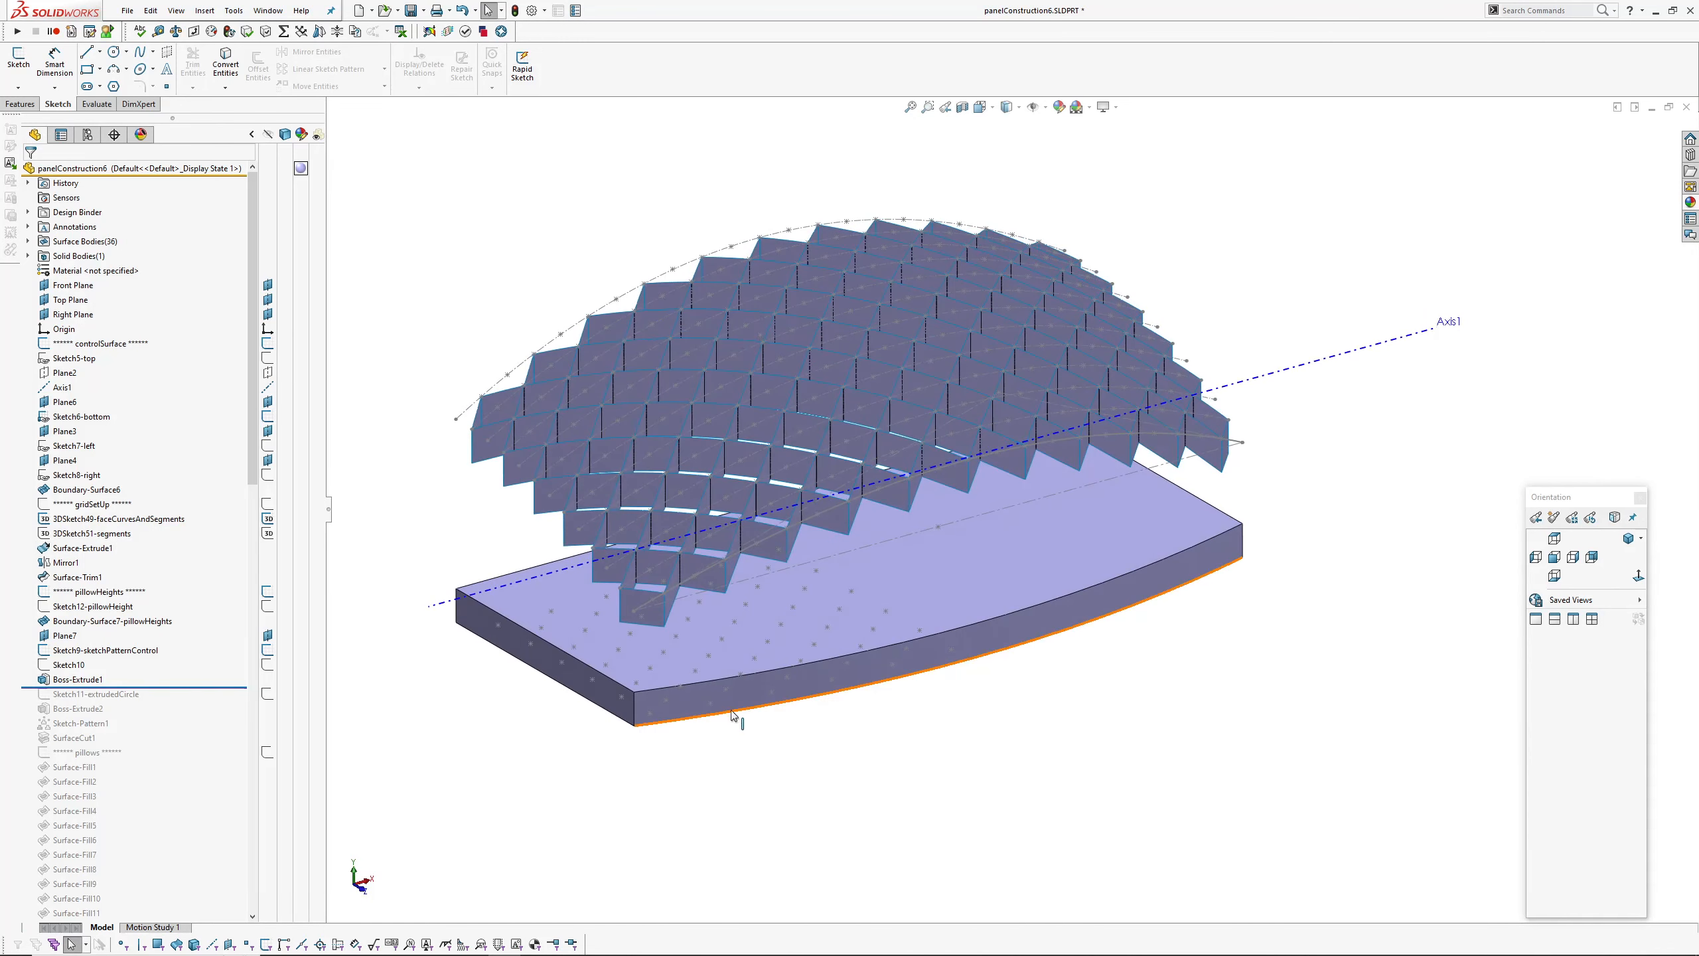
left_click(73, 680)
middle_click_drag(528, 726, 551, 722)
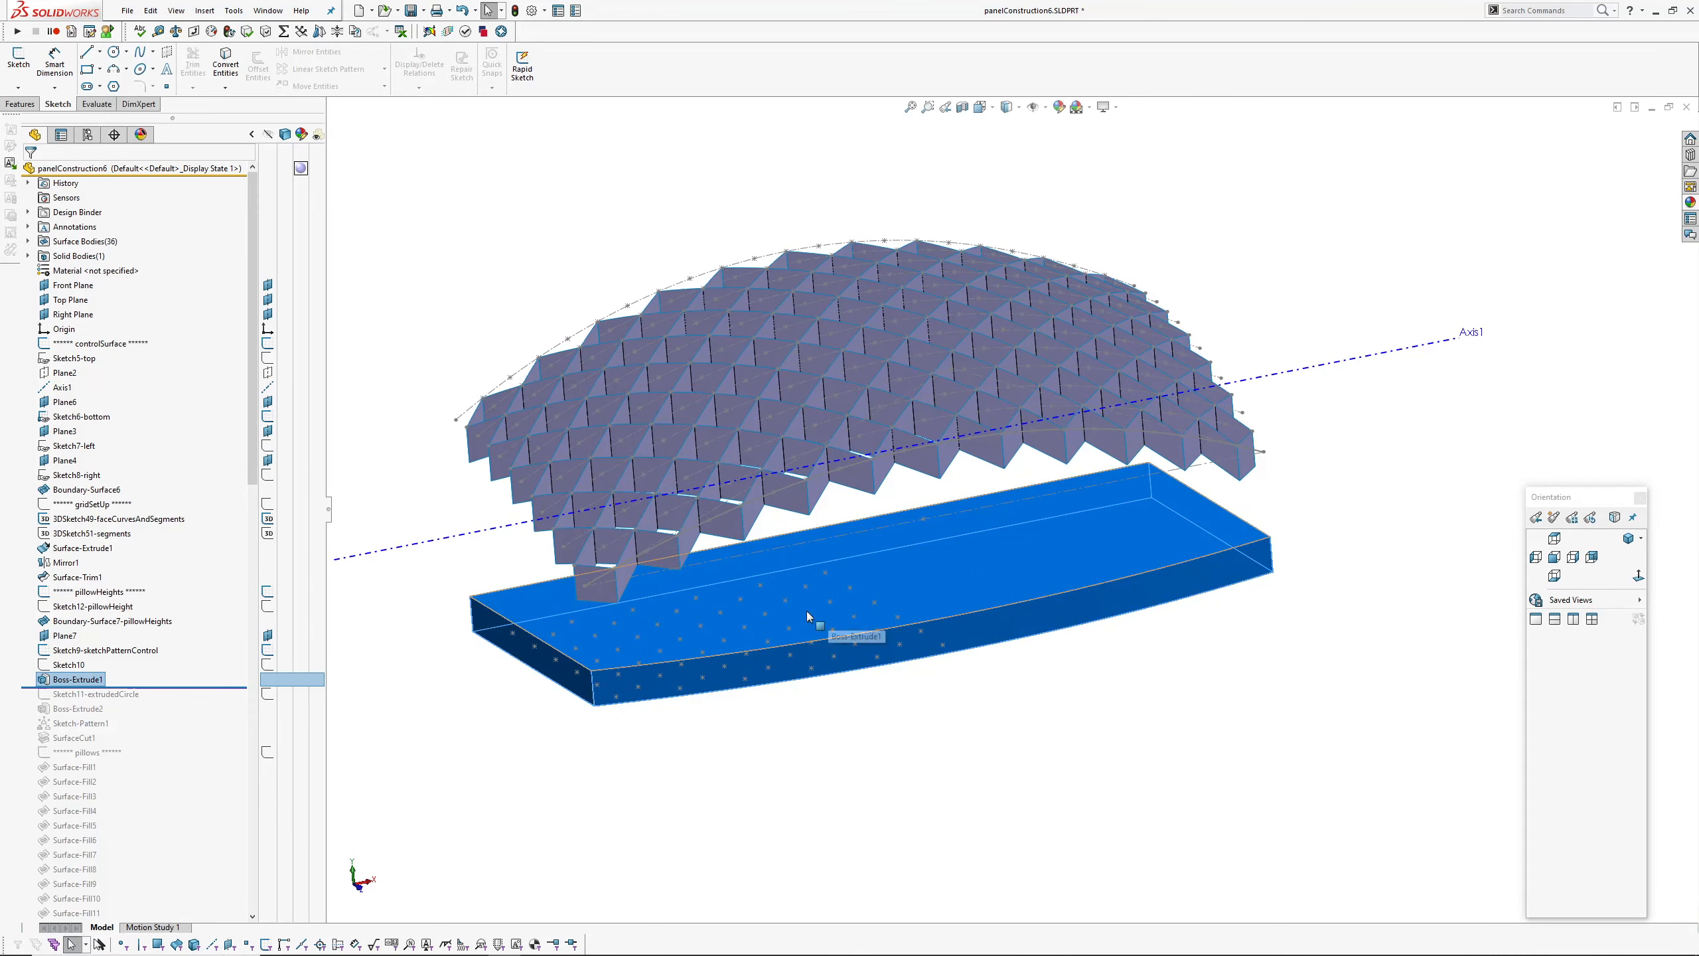
middle_click_drag(517, 736, 570, 721, "ctrl")
key("Escape")
Roll forward to include Sketch11-extrudedCircle and highlight its circle near the front corner of the base block.
left_click_drag(173, 687, 166, 701)
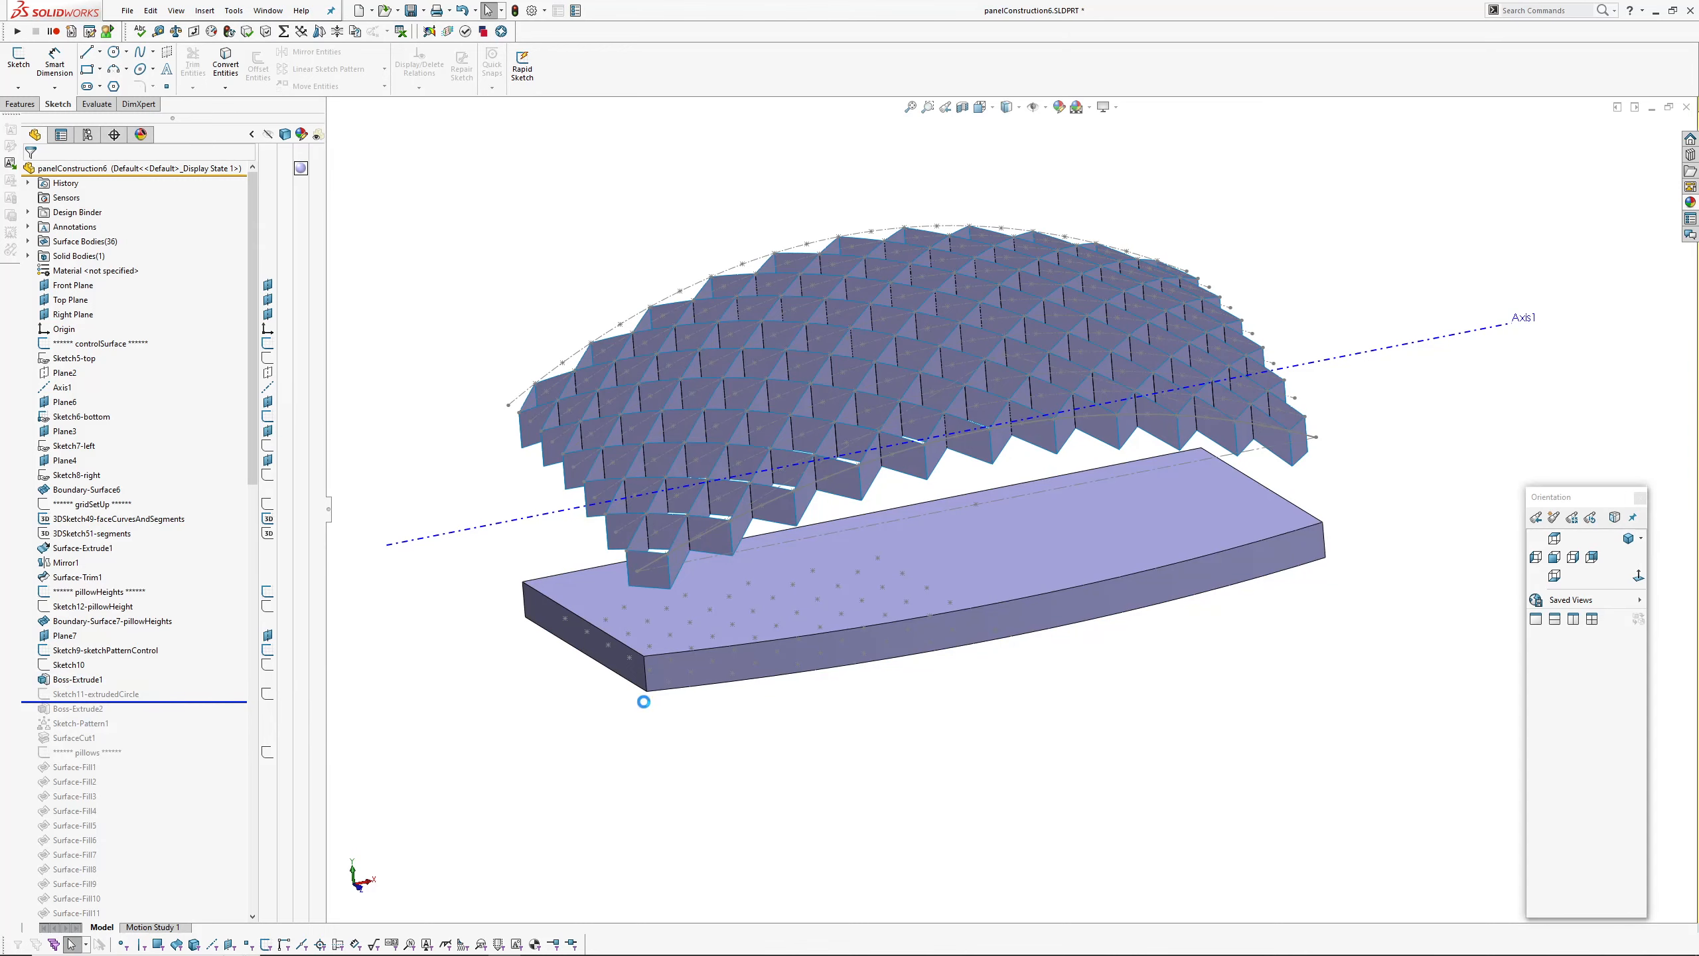
scroll(644, 702, "down", 1)
middle_click_drag(679, 675, 656, 739)
left_click(86, 693)
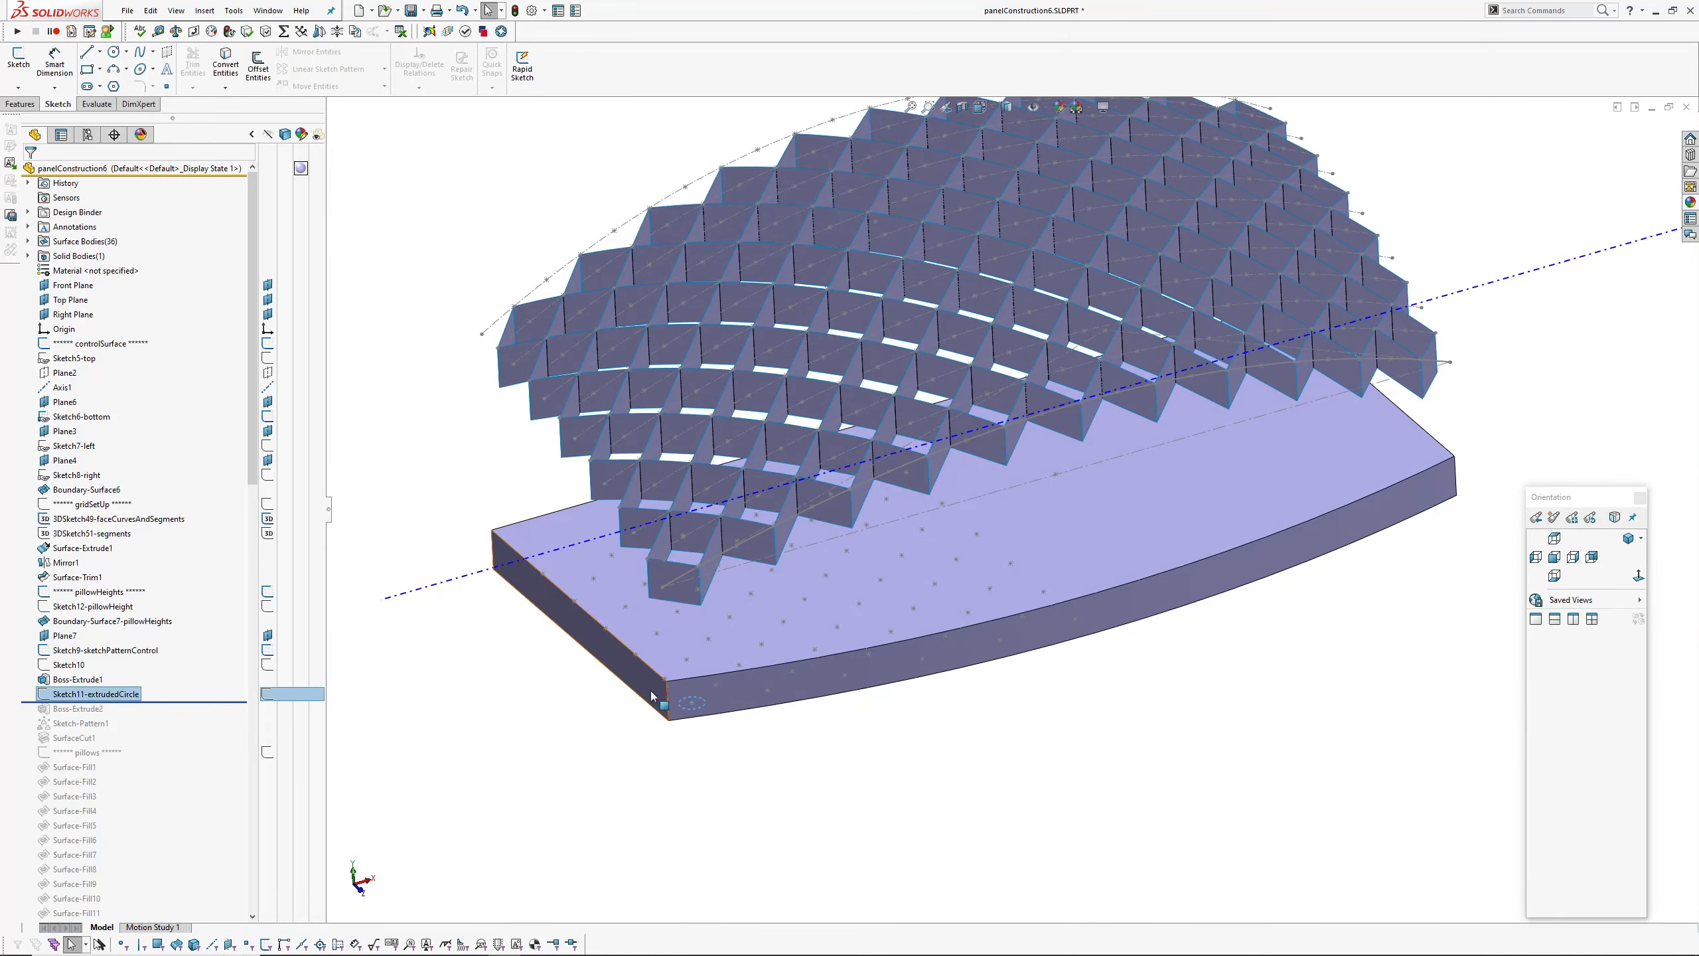
scroll(653, 697, "down", 3)
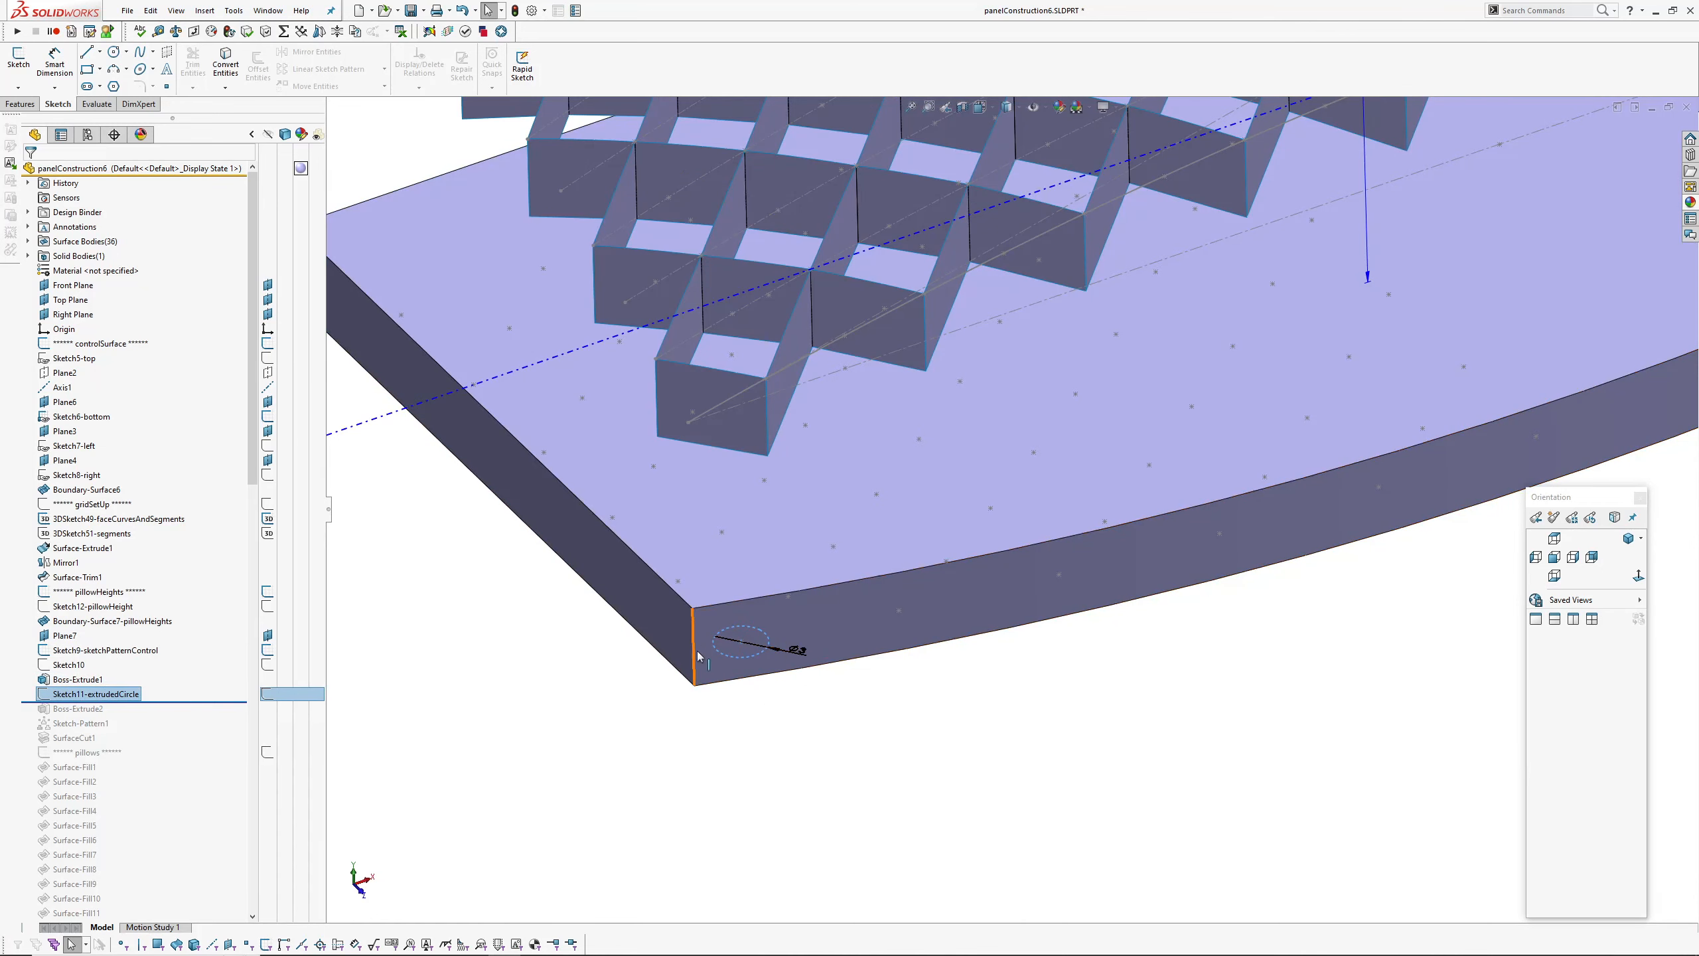
scroll(756, 601, "up", 3)
middle_click_drag(755, 596, 703, 700, "ctrl")
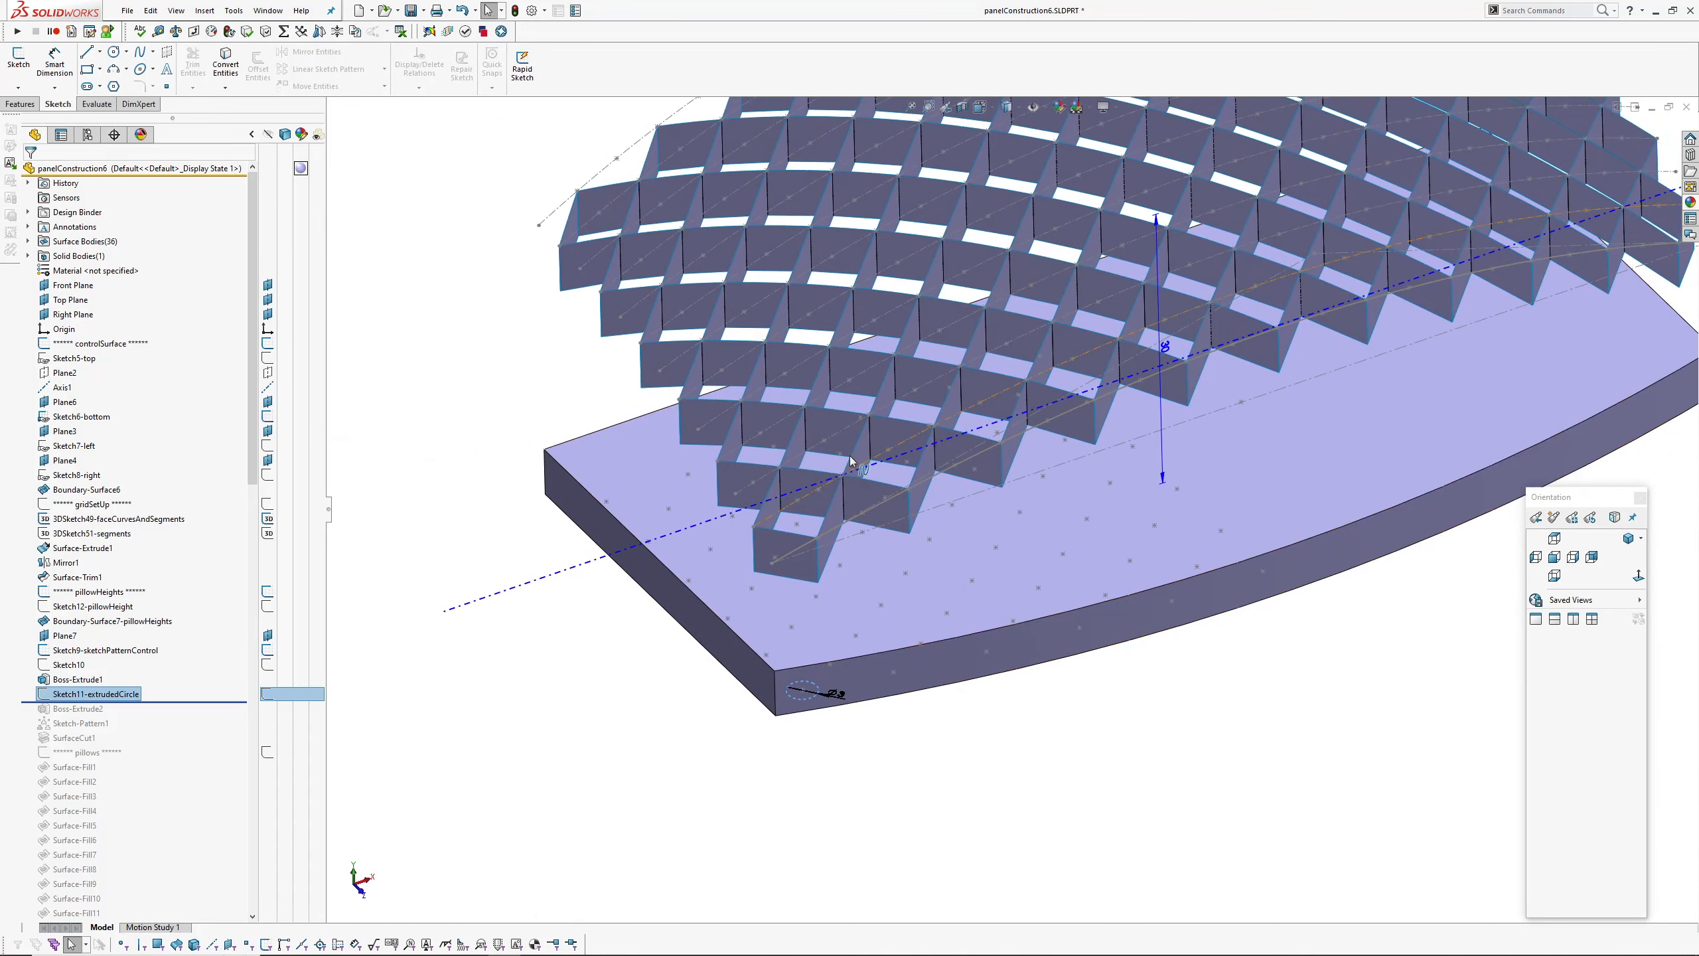
middle_click_drag(897, 768, 845, 775, "ctrl")
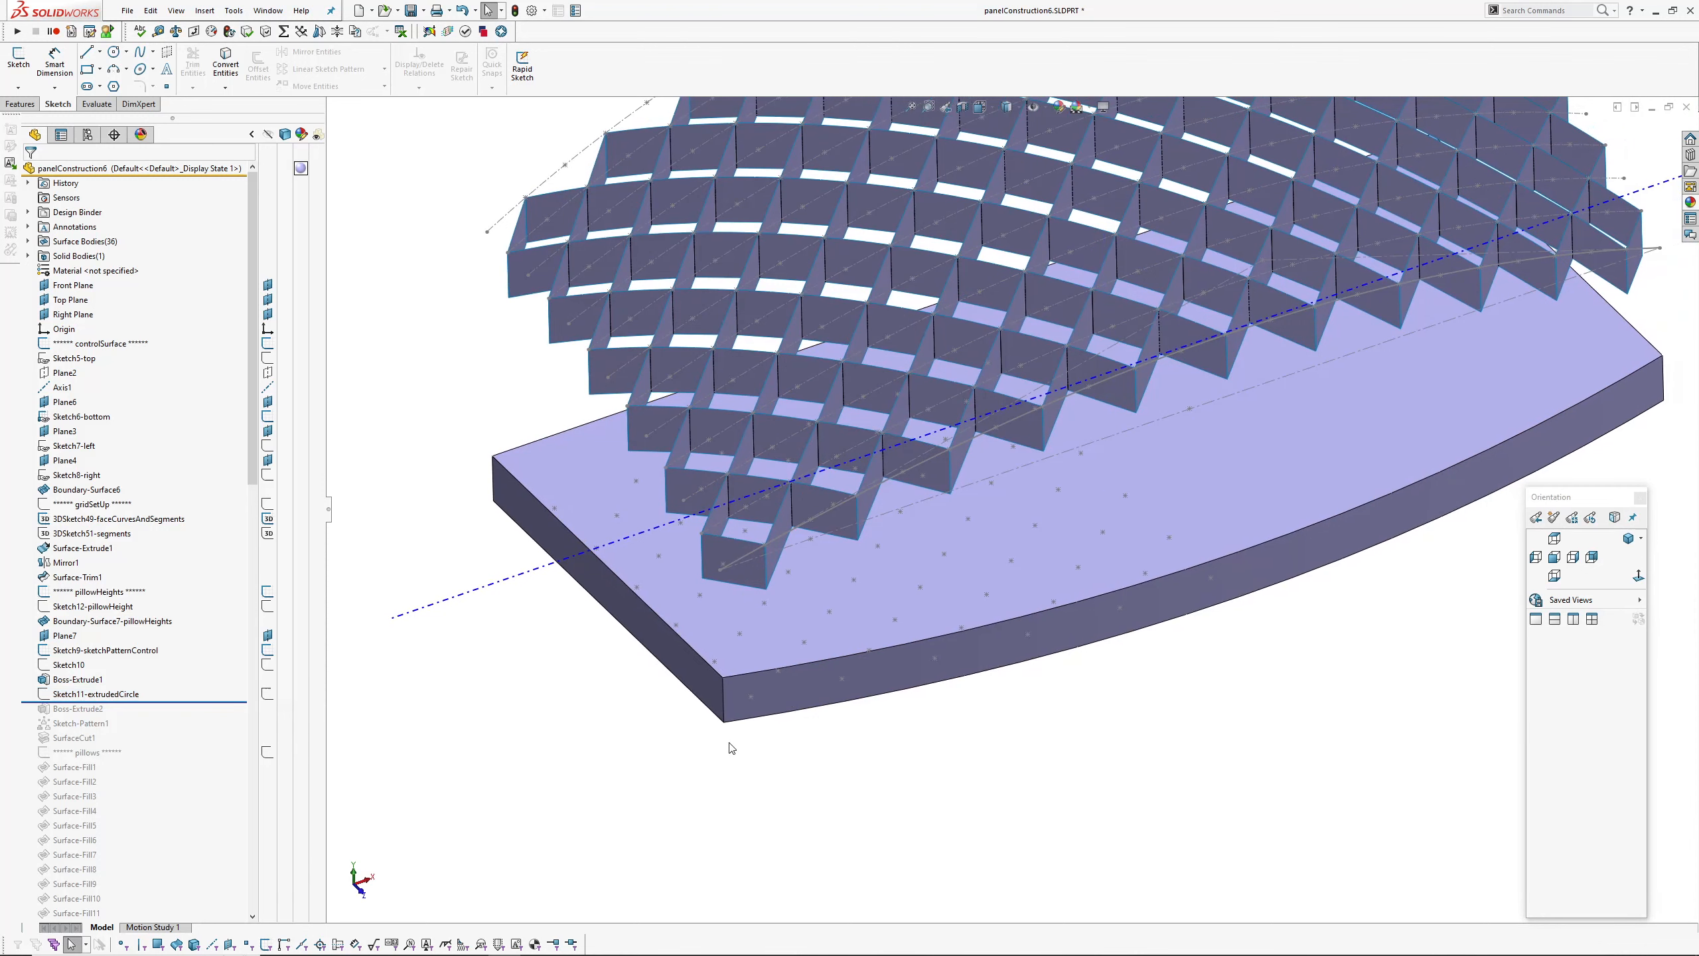
Roll forward to include the Boss-Extrude2 post and toggle sketch display off and on to compare it with the pattern points.
left_click_drag(199, 701, 195, 713)
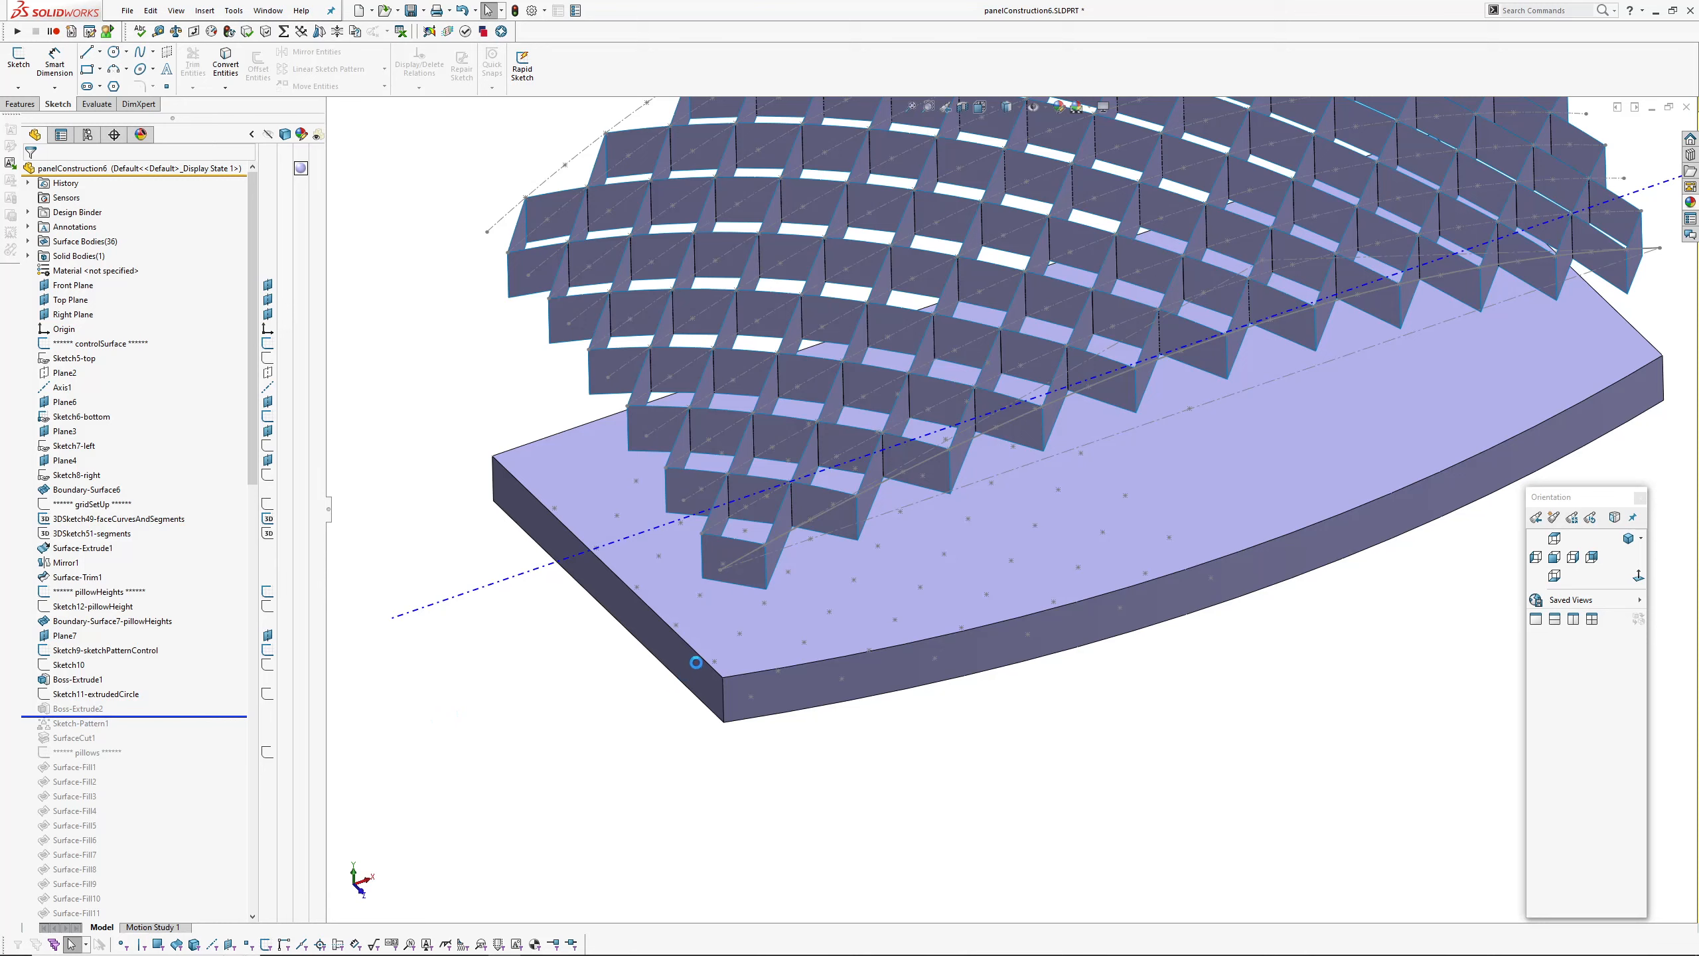
key("z")
middle_click_drag(862, 696, 902, 743)
left_click(904, 740)
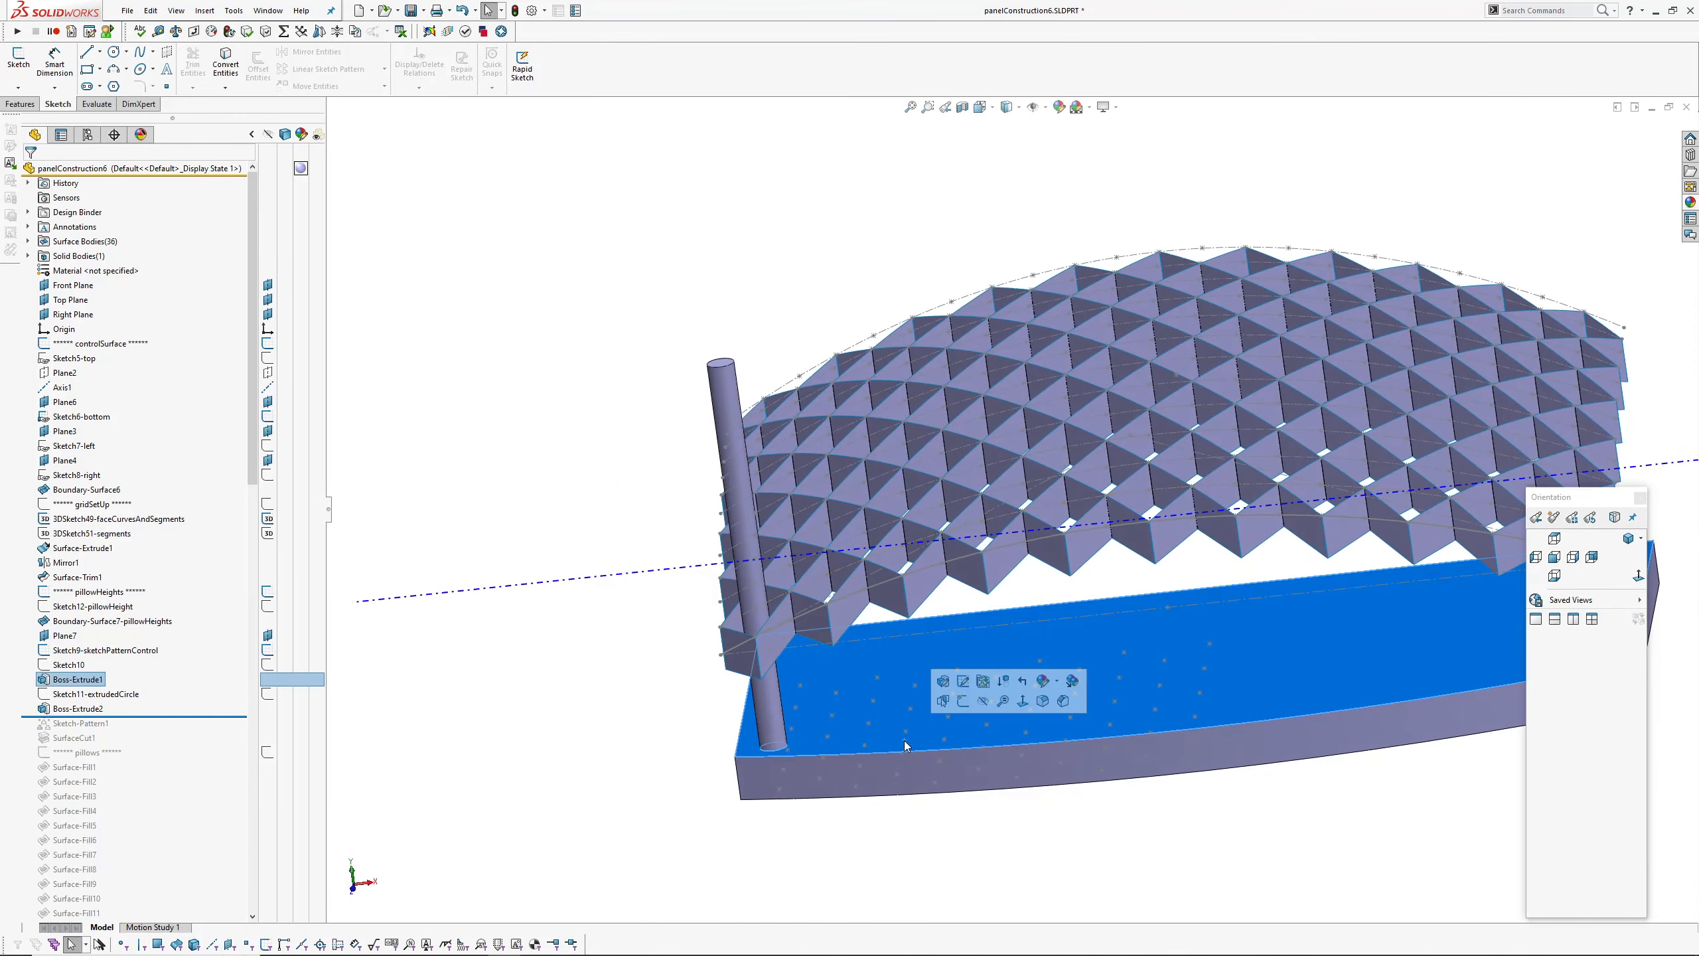
key("ctrl+h")
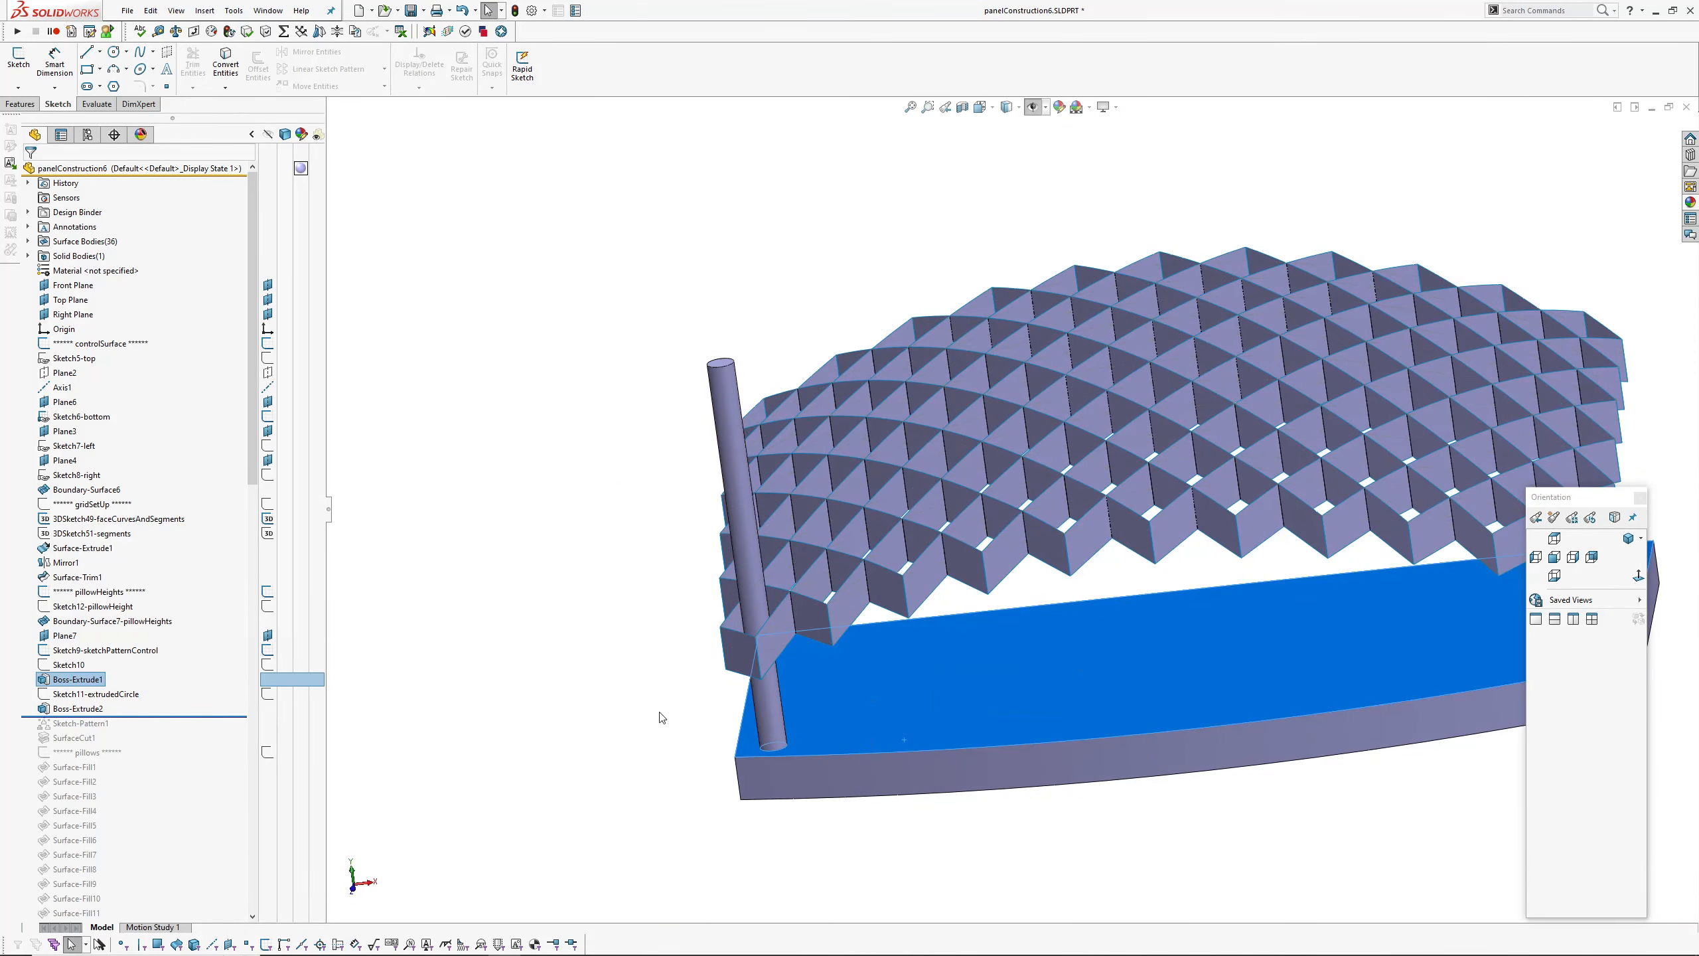
left_click(148, 716)
left_click(1001, 831)
key("ctrl+h")
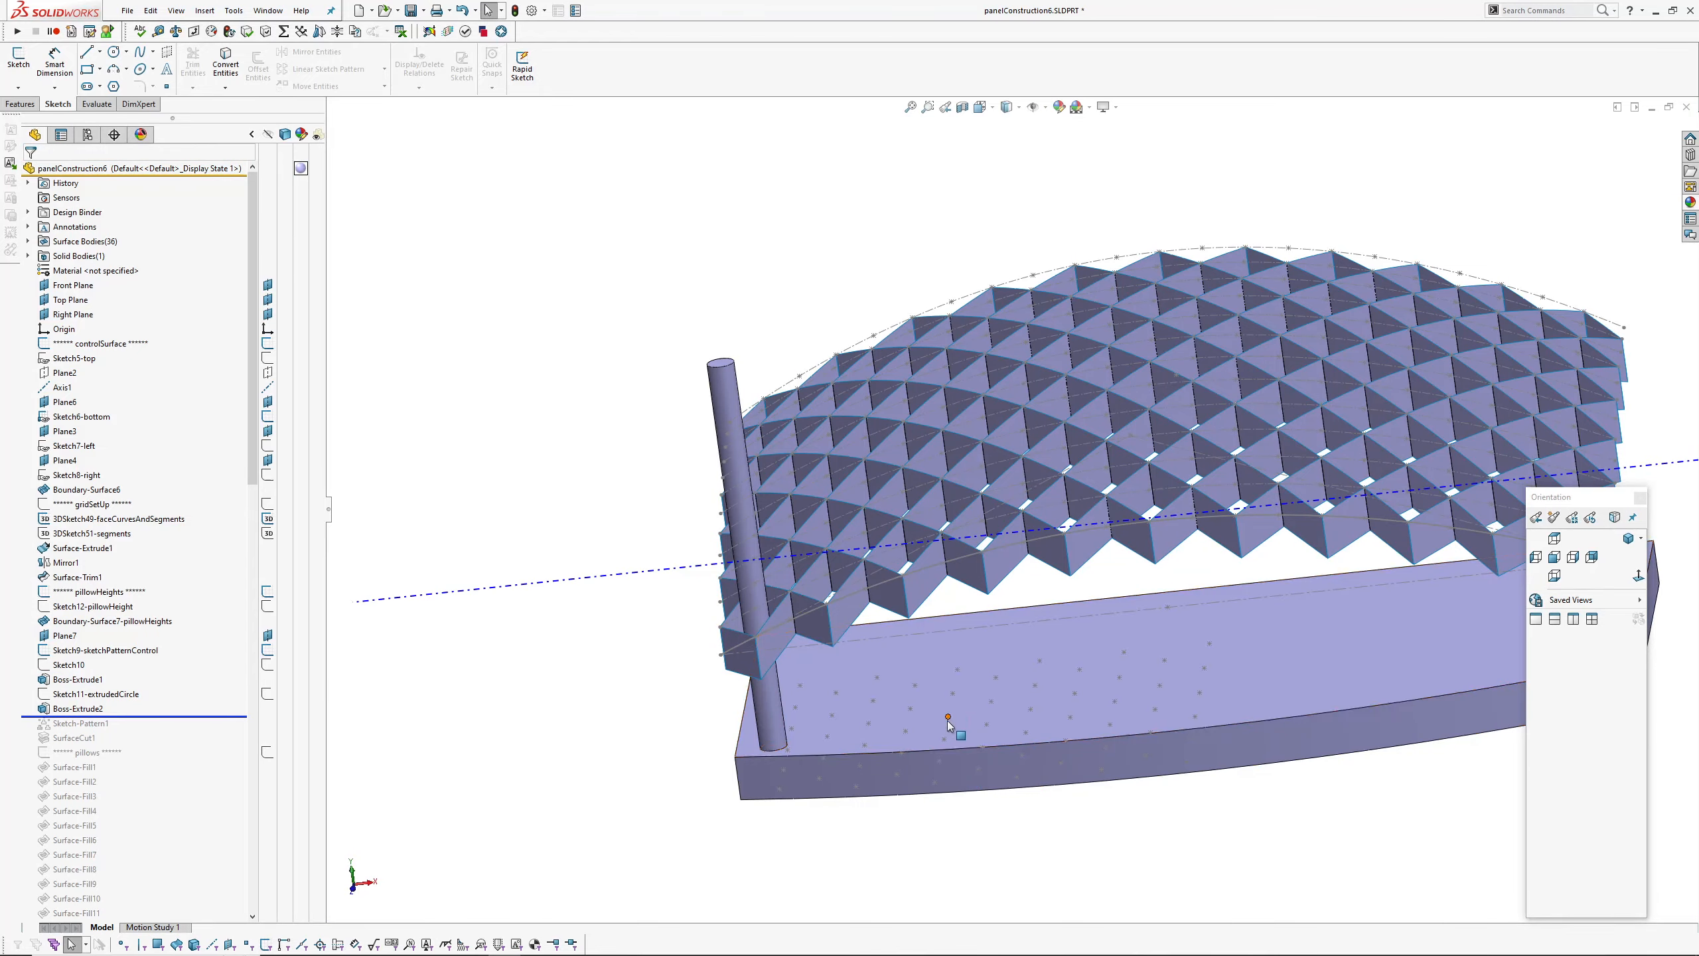
Roll forward to include Sketch-Pattern1 and highlight Boundary-Surface7-pillowHeights against the patterned posts.
left_click_drag(159, 717, 159, 732)
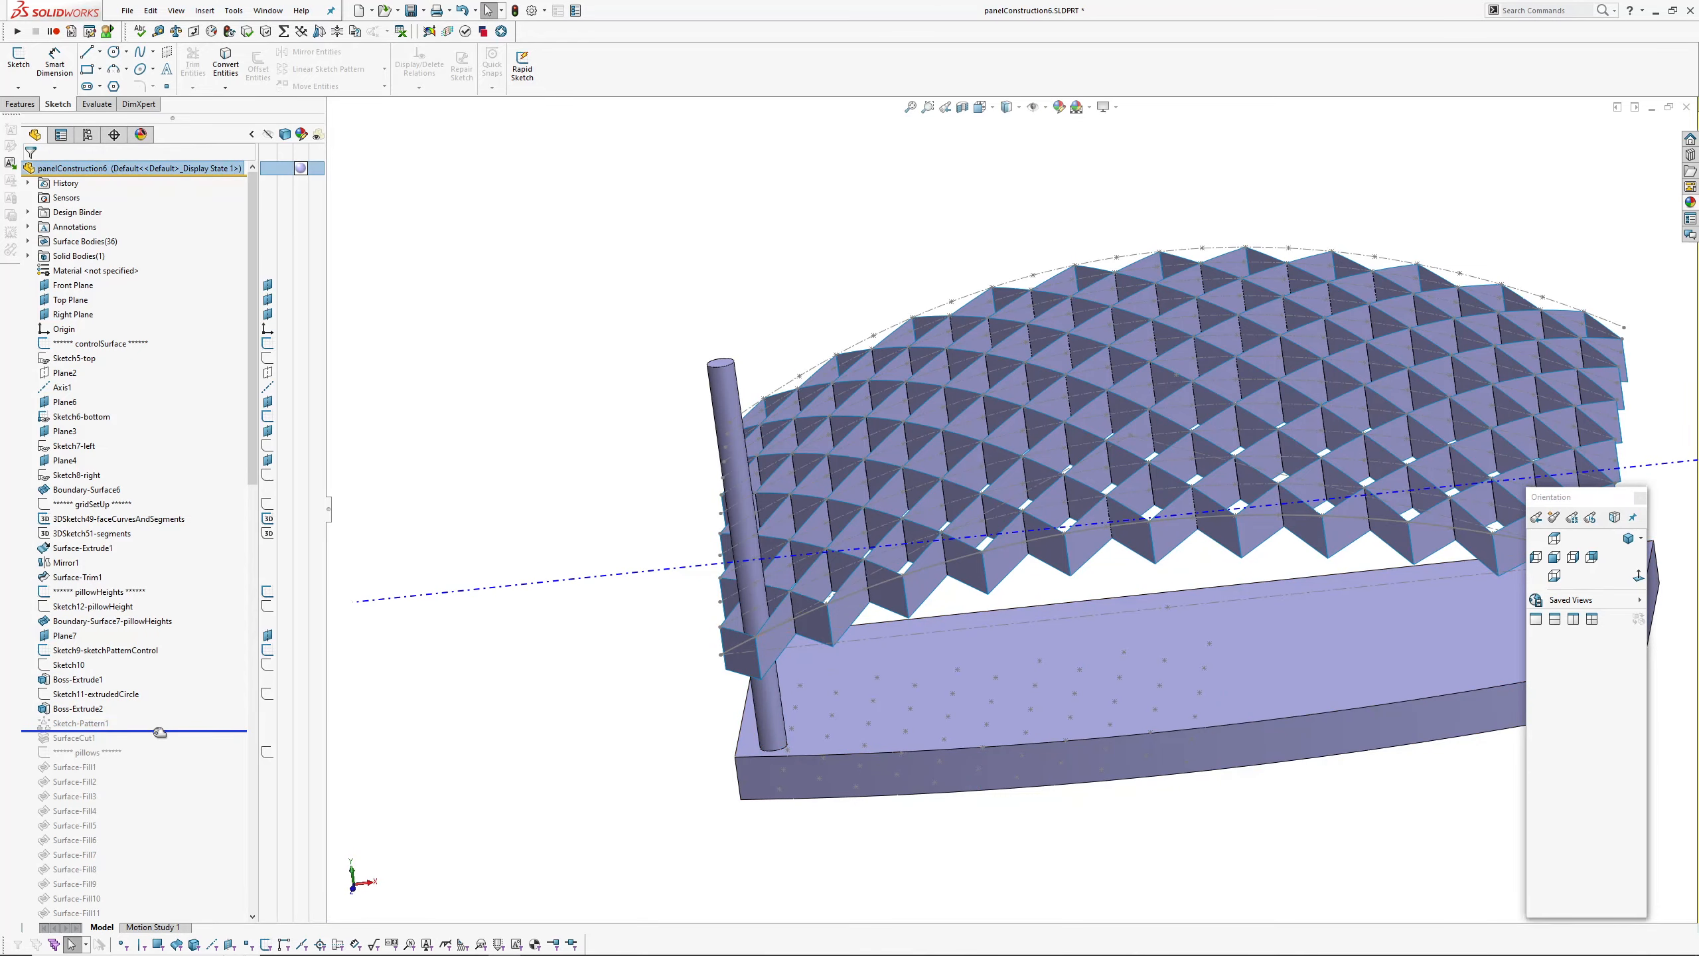
mouse_move(962, 653)
middle_mouse_down()
mouse_move(1003, 835)
mouse_move(970, 659)
middle_mouse_up()
left_click(111, 620)
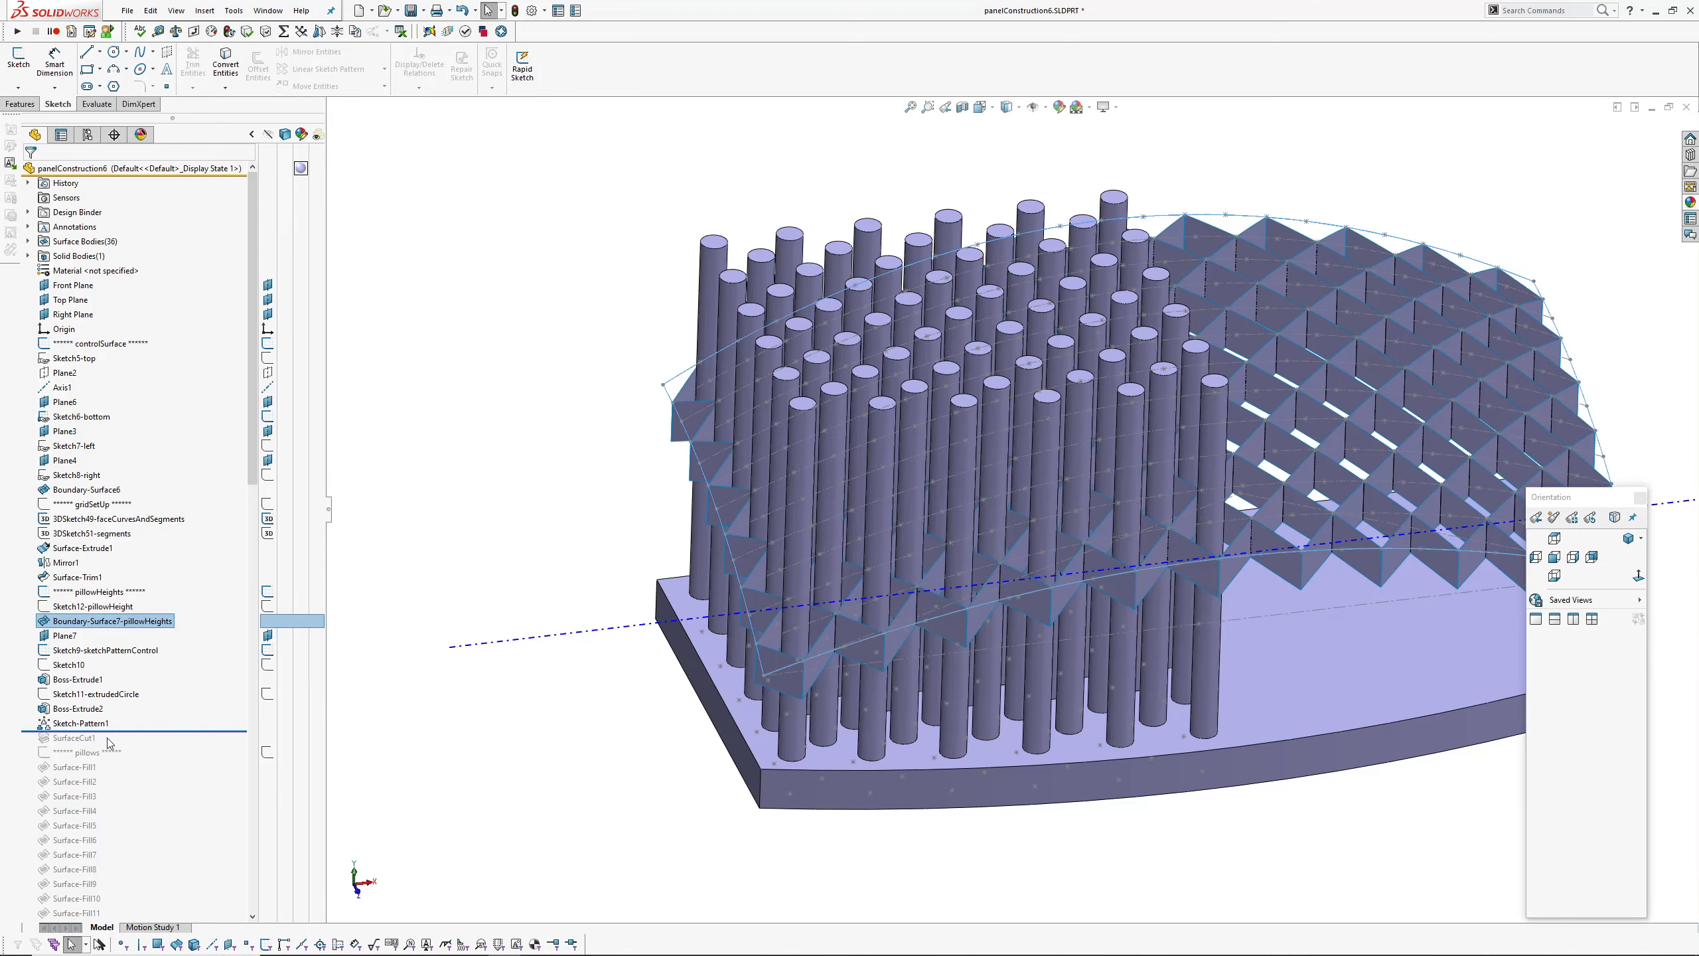
Roll forward to include SurfaceCut1 and inspect the cut post tops against the grid walls from several angles.
left_click_drag(133, 731, 130, 745)
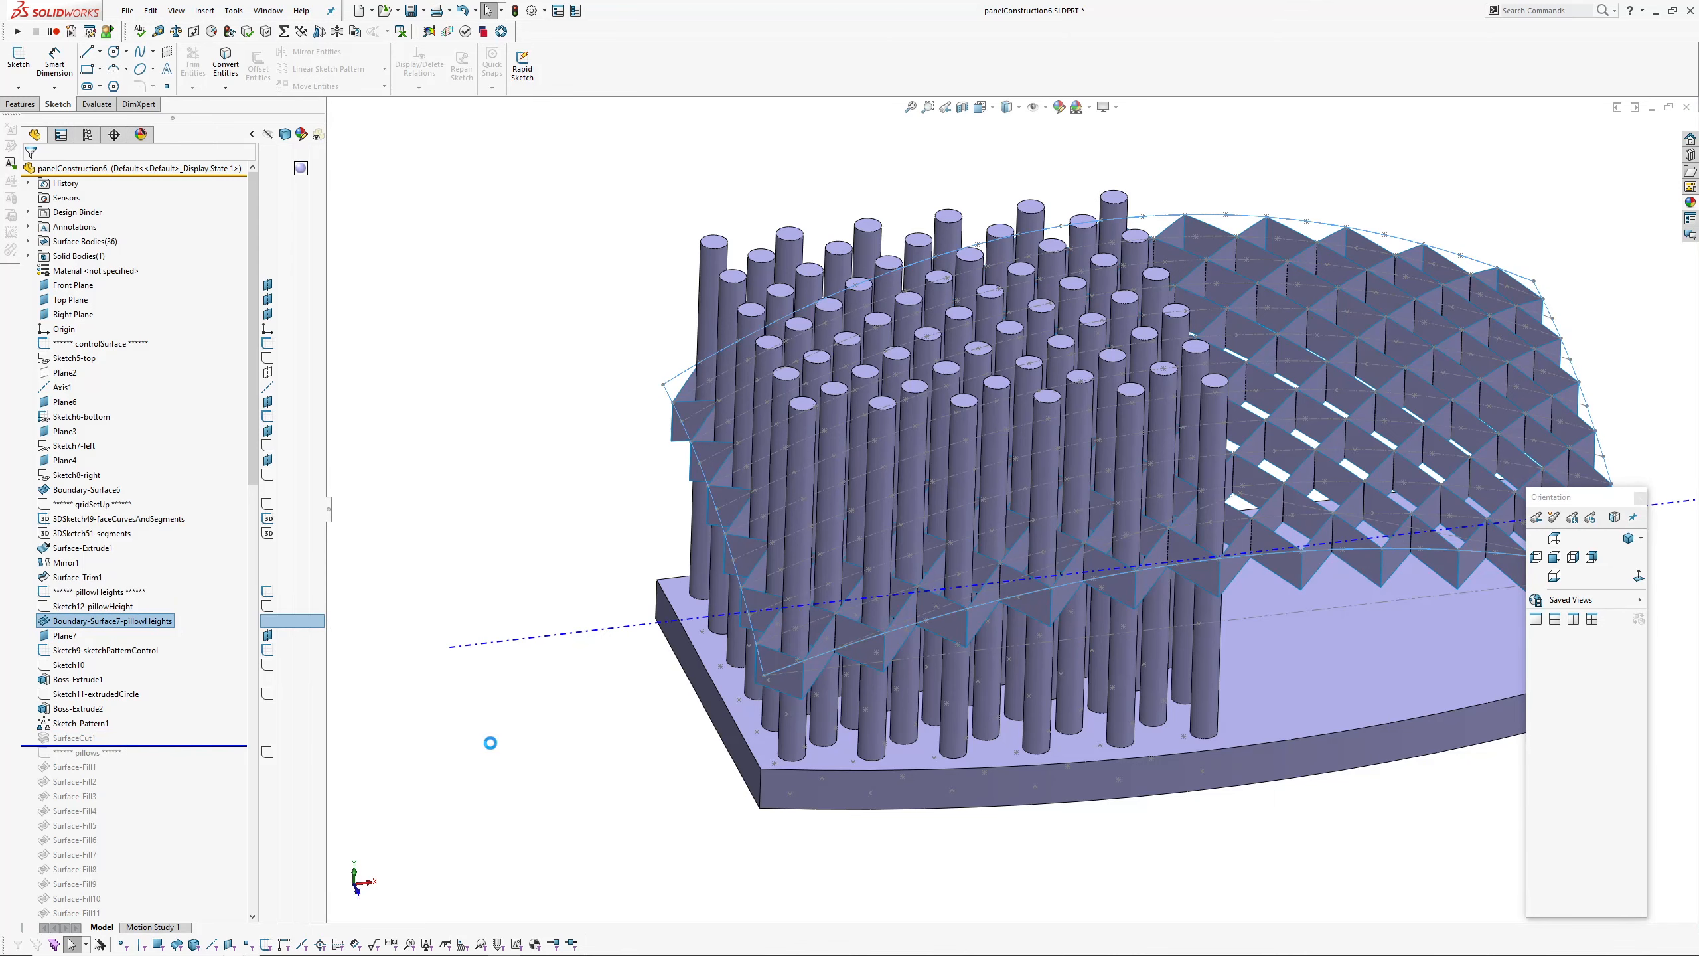
scroll(1184, 356, "down", 5)
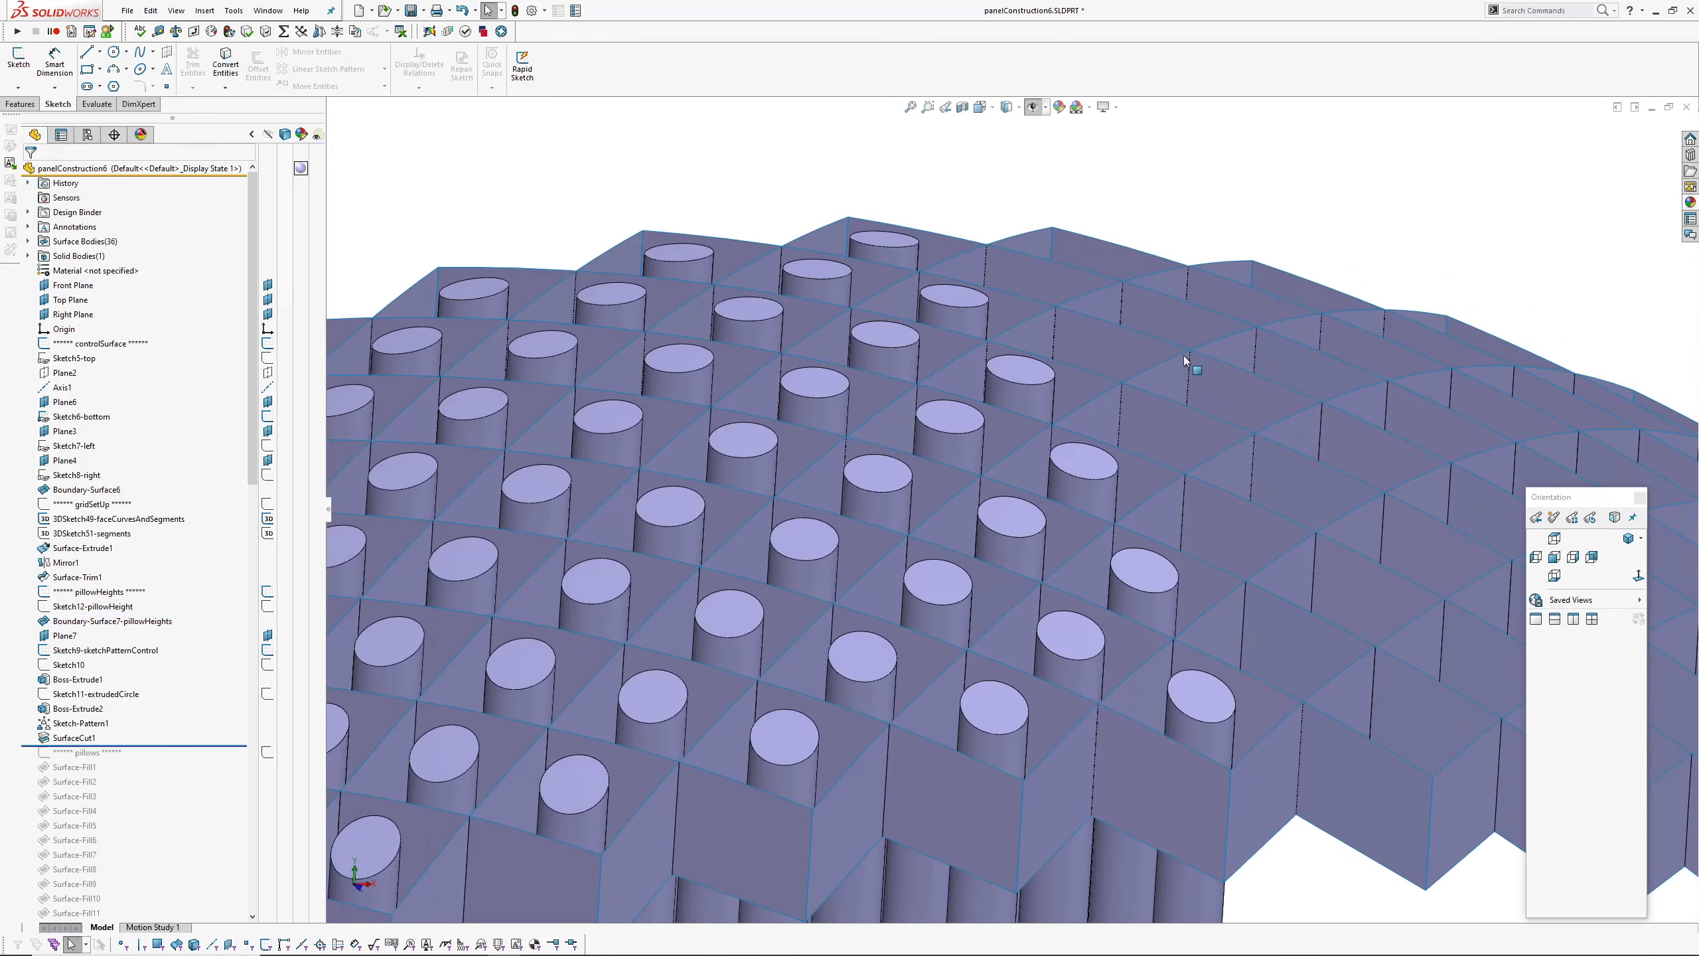
middle_click_drag(1184, 355, 834, 444)
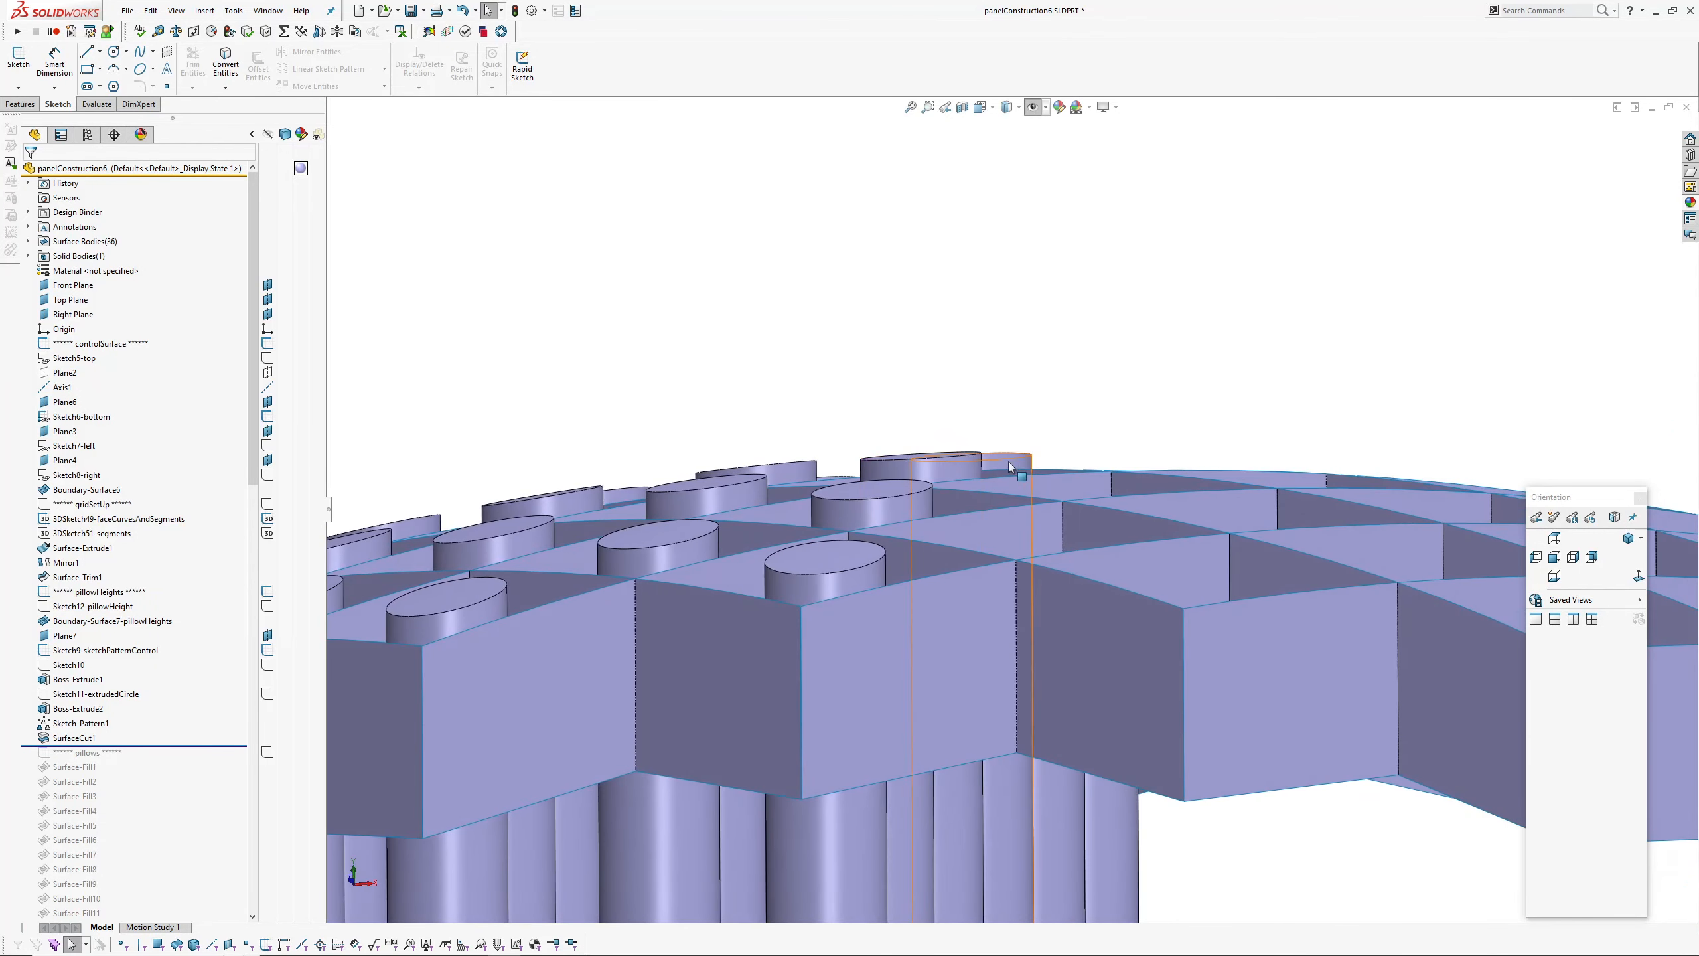
scroll(987, 479, "up", 3)
middle_click_drag(608, 569, 1130, 351, "ctrl")
middle_click_drag(622, 503, 728, 371, "ctrl")
scroll(573, 433, "down", 4)
middle_click_drag(754, 455, 1032, 407)
scroll(1032, 407, "up", 6)
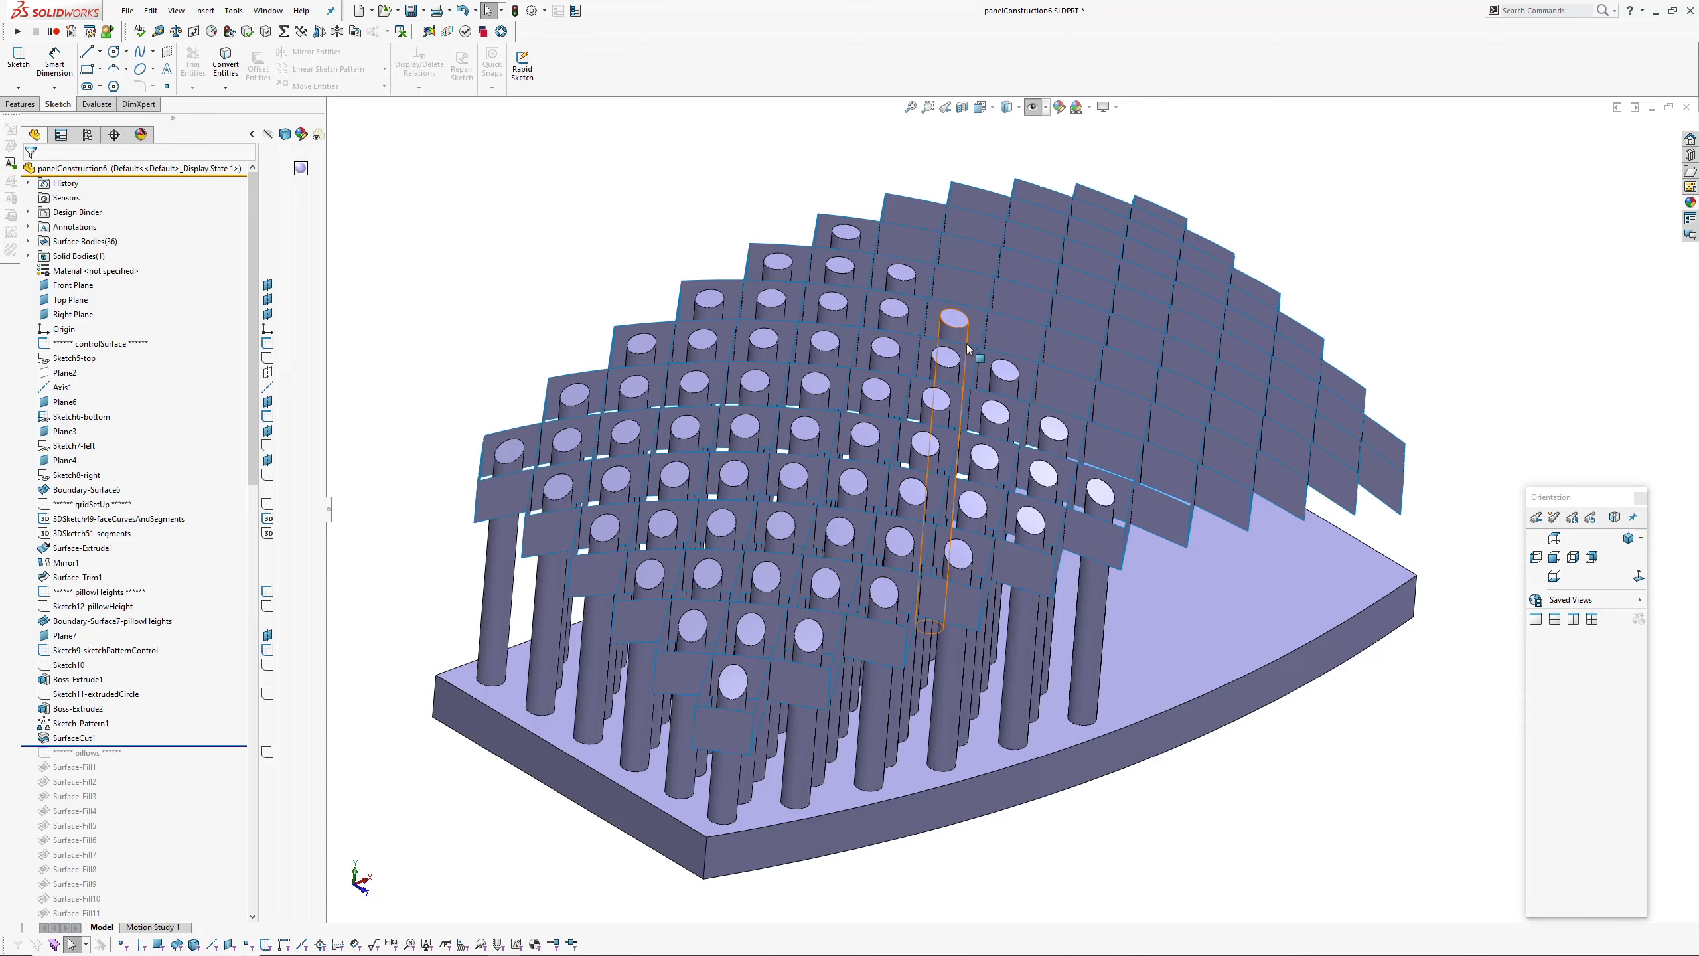
middle_click_drag(966, 348, 896, 351)
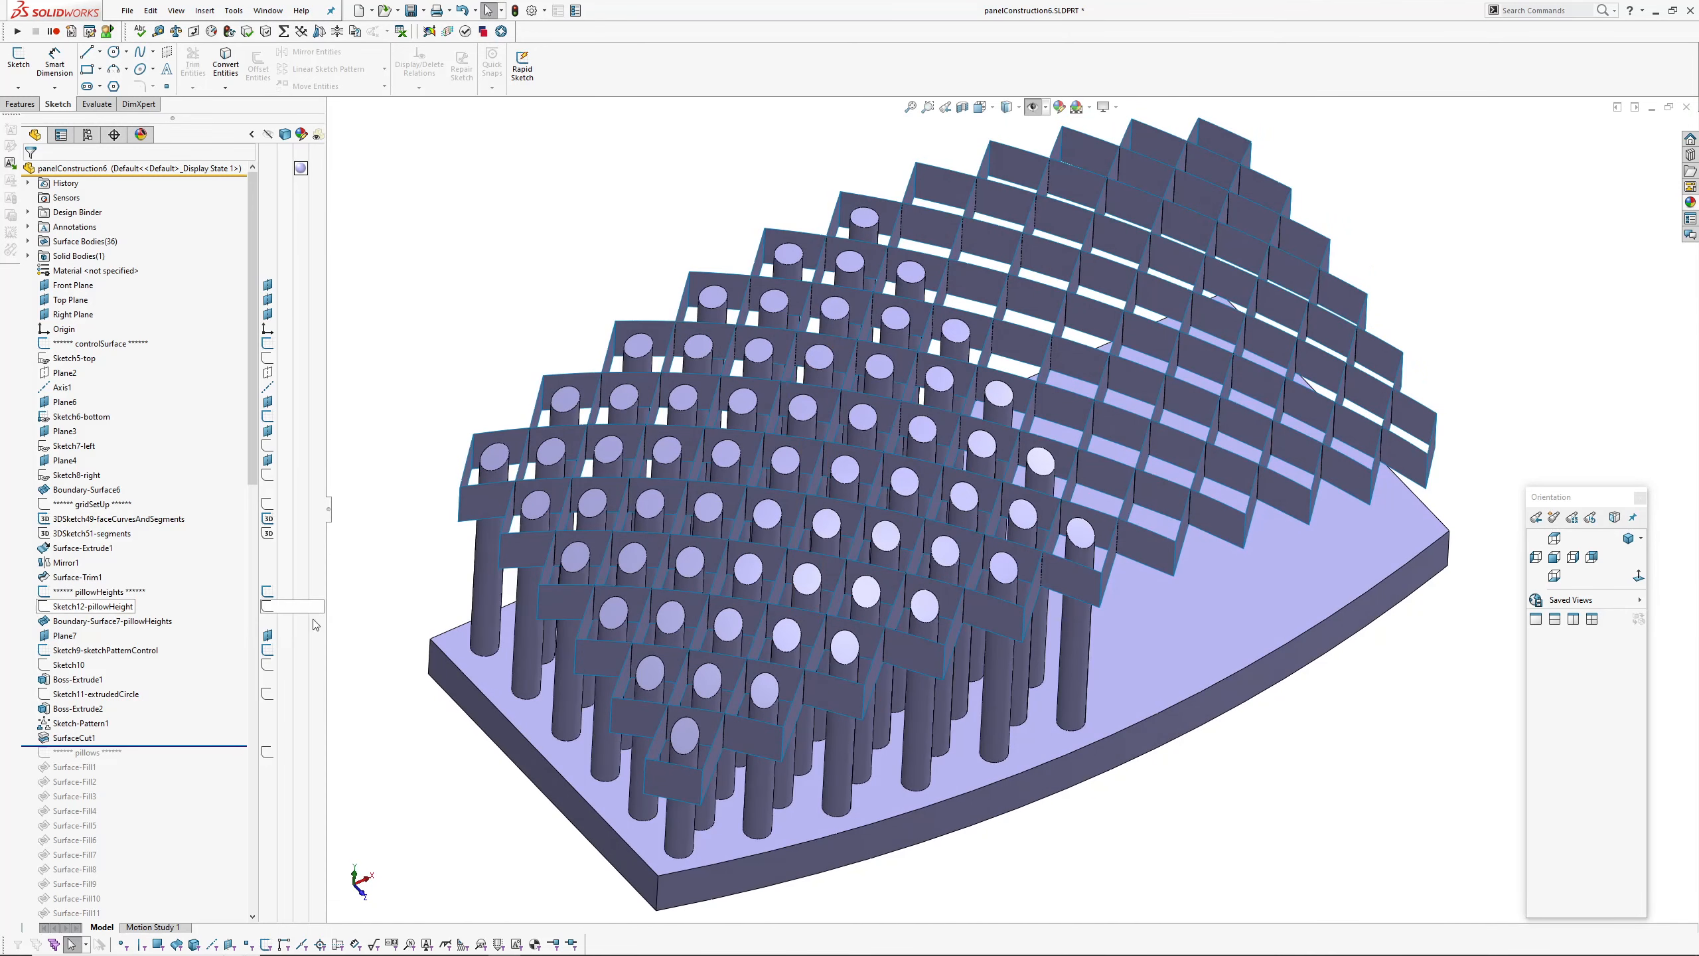
Roll forward to include Surface-Fill1 and open it for editing to show its patch boundary and constraint curve.
scroll(178, 819, "down", 4)
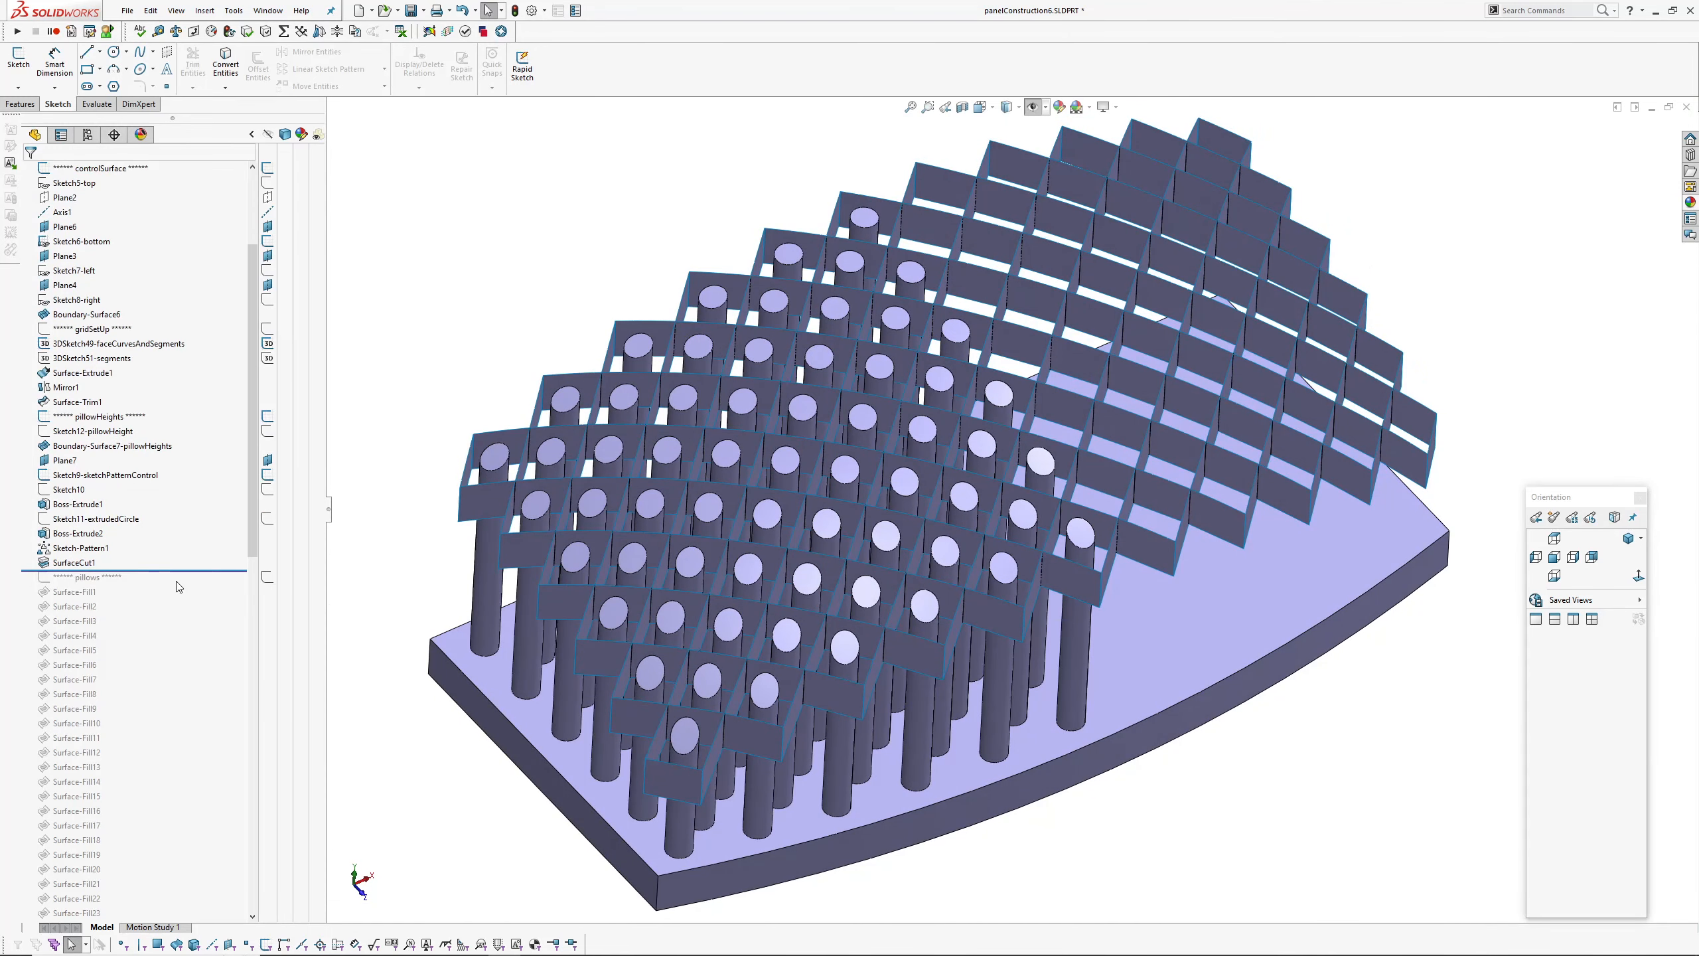
left_click_drag(183, 569, 182, 598)
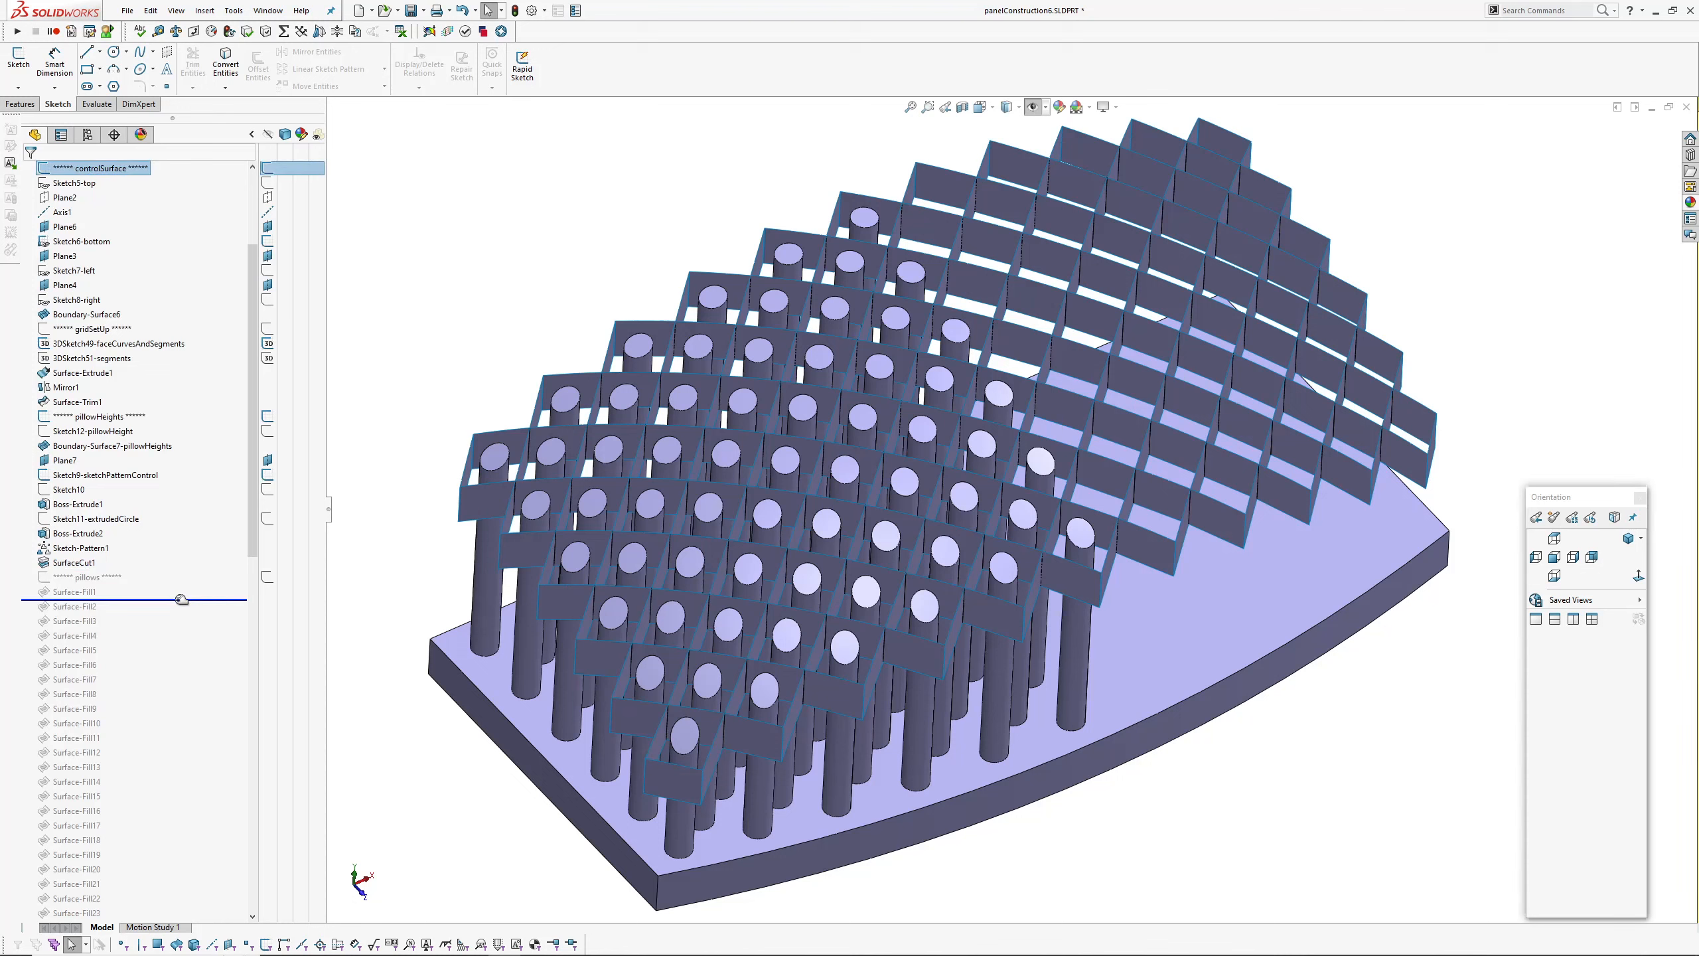
left_click(82, 593)
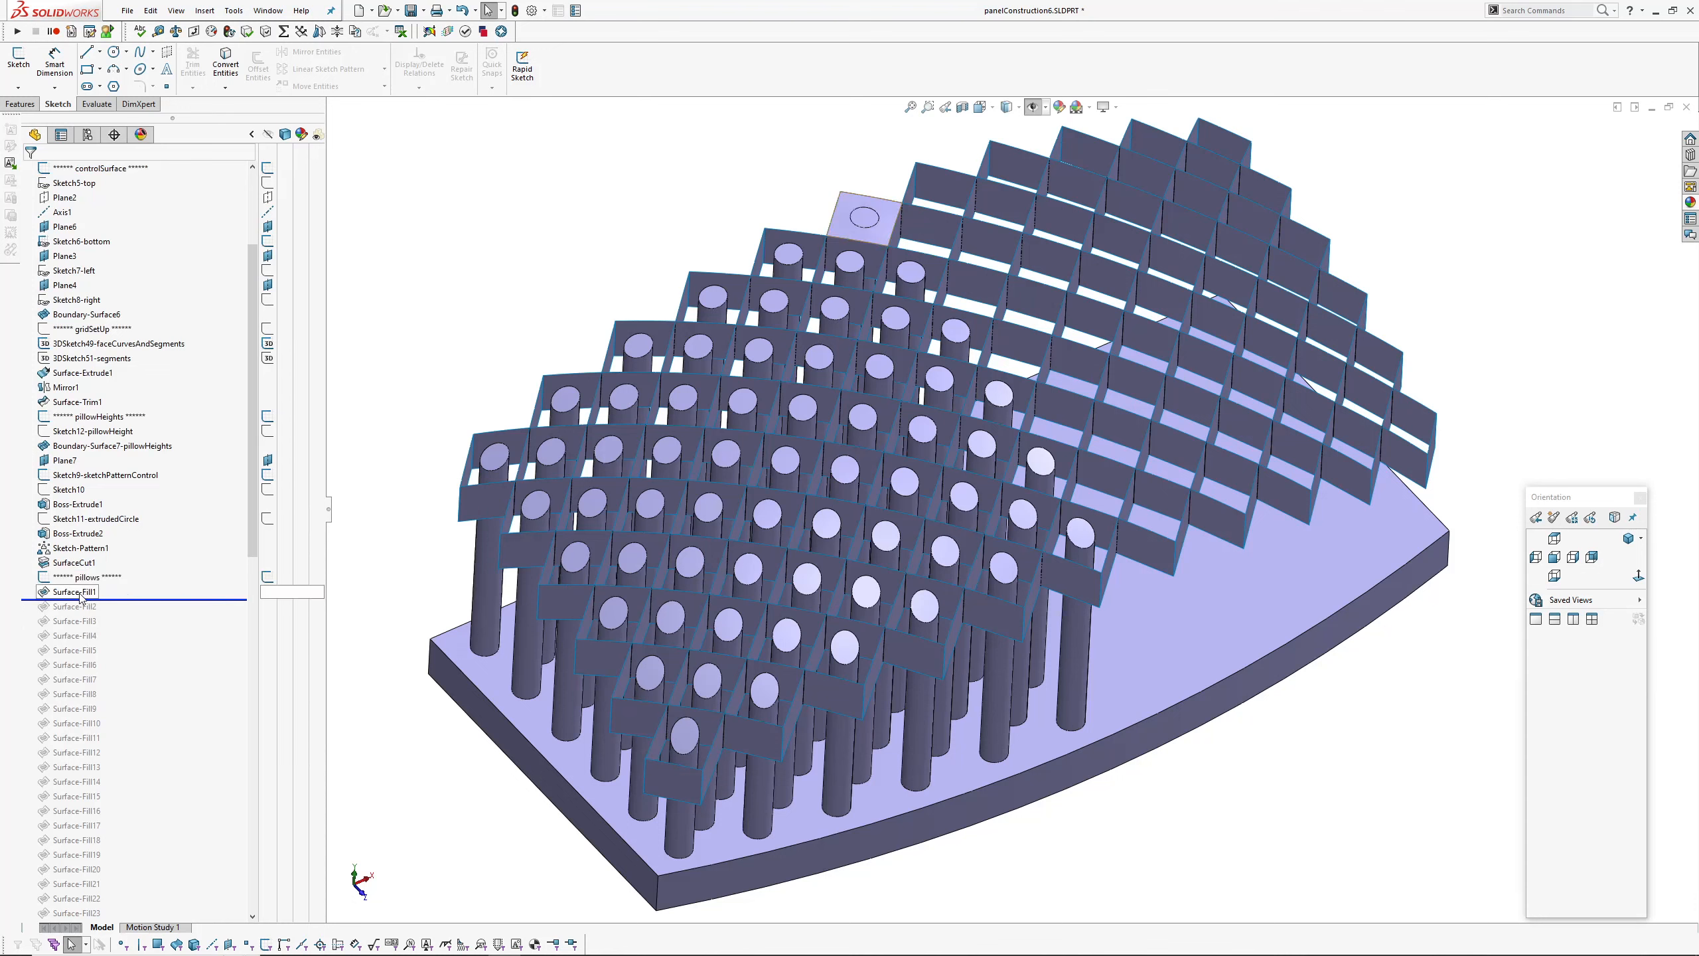
left_click(92, 559)
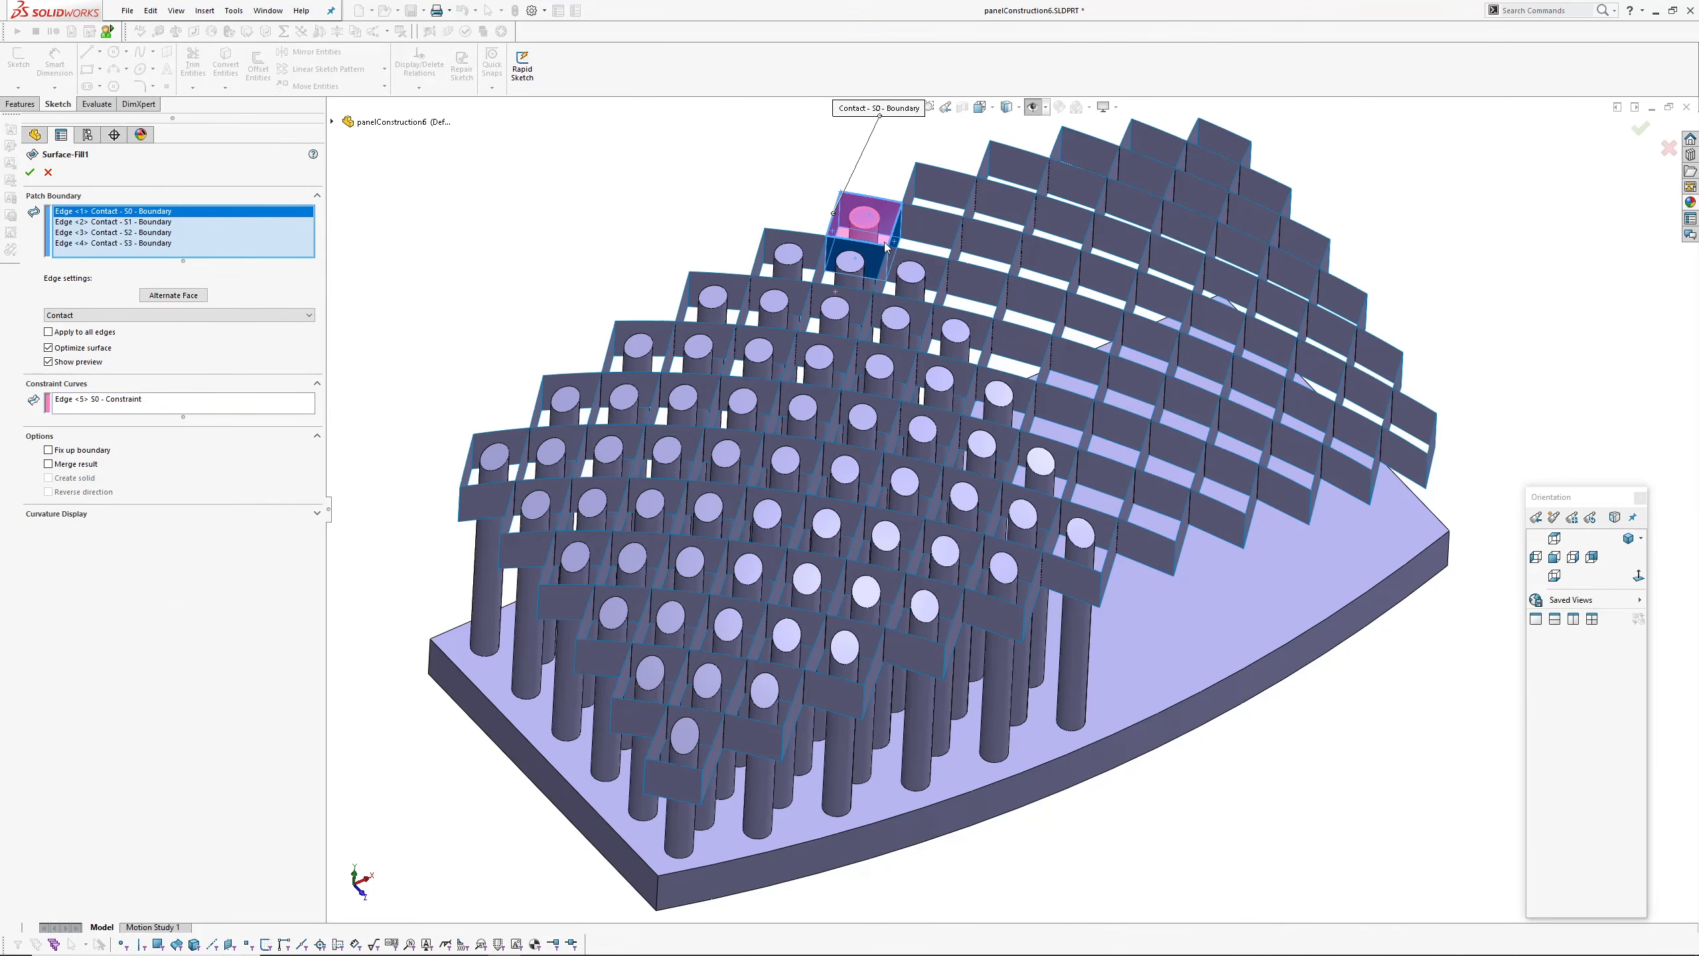
Highlight the circular constraint curve of Surface-Fill1 and close the feature's settings without changes.
scroll(884, 242, "down", 3)
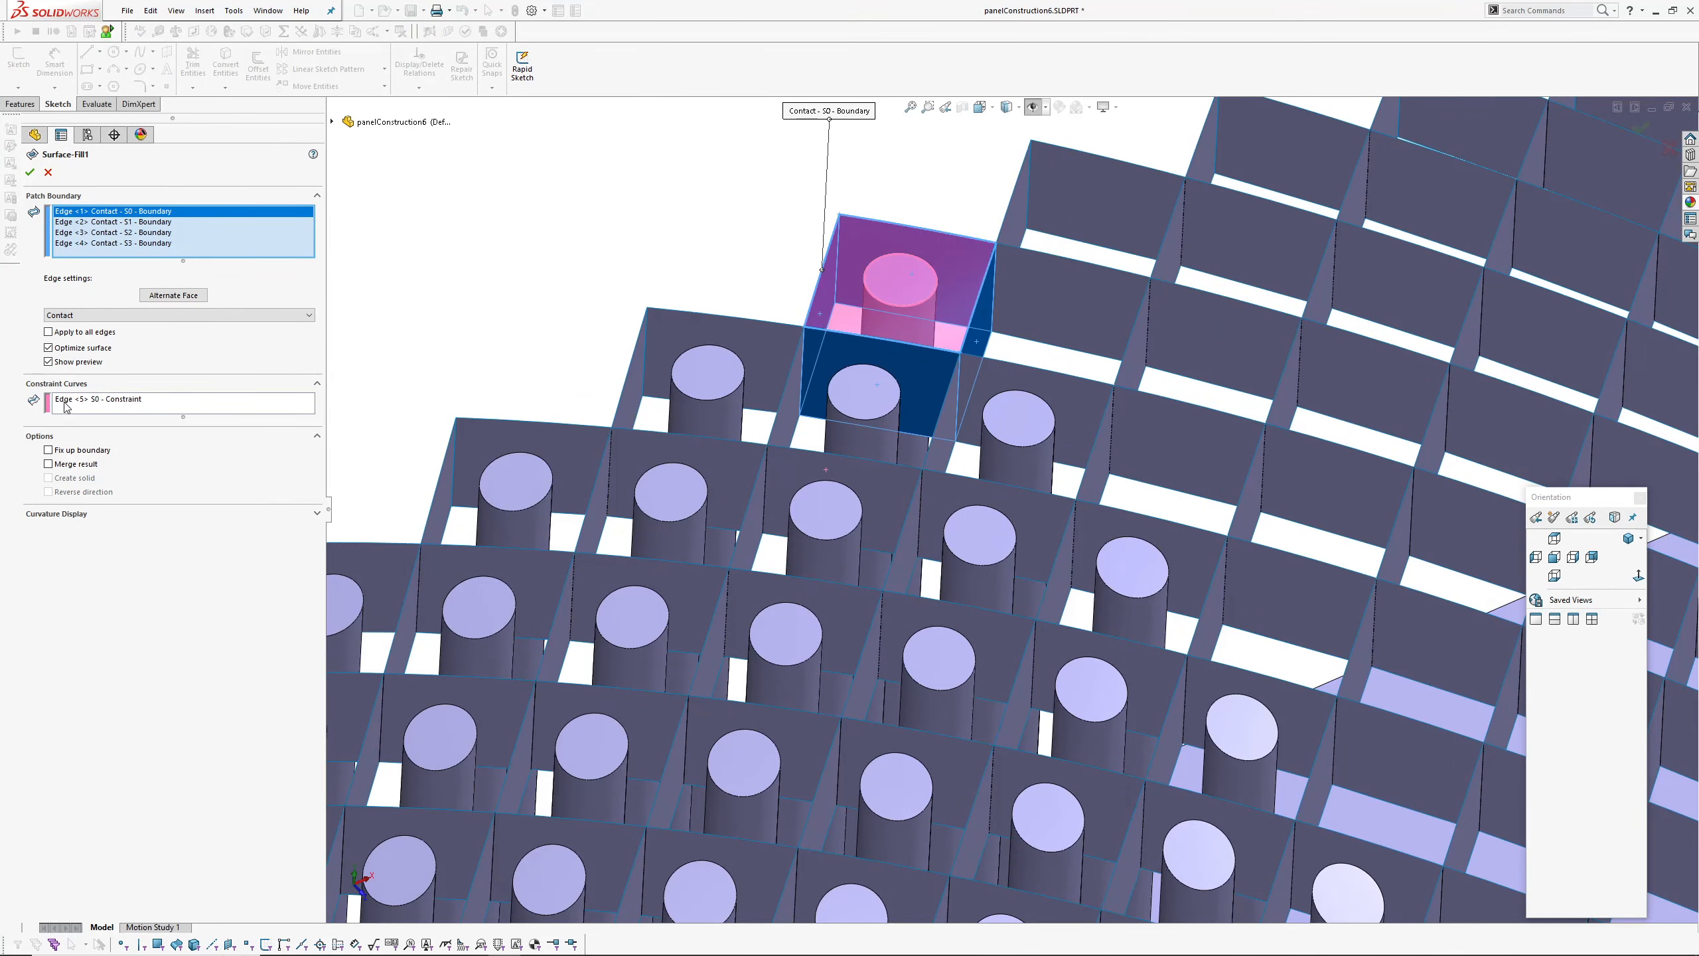
left_click(107, 399)
scroll(896, 281, "down", 4)
middle_click_drag(897, 281, 871, 306)
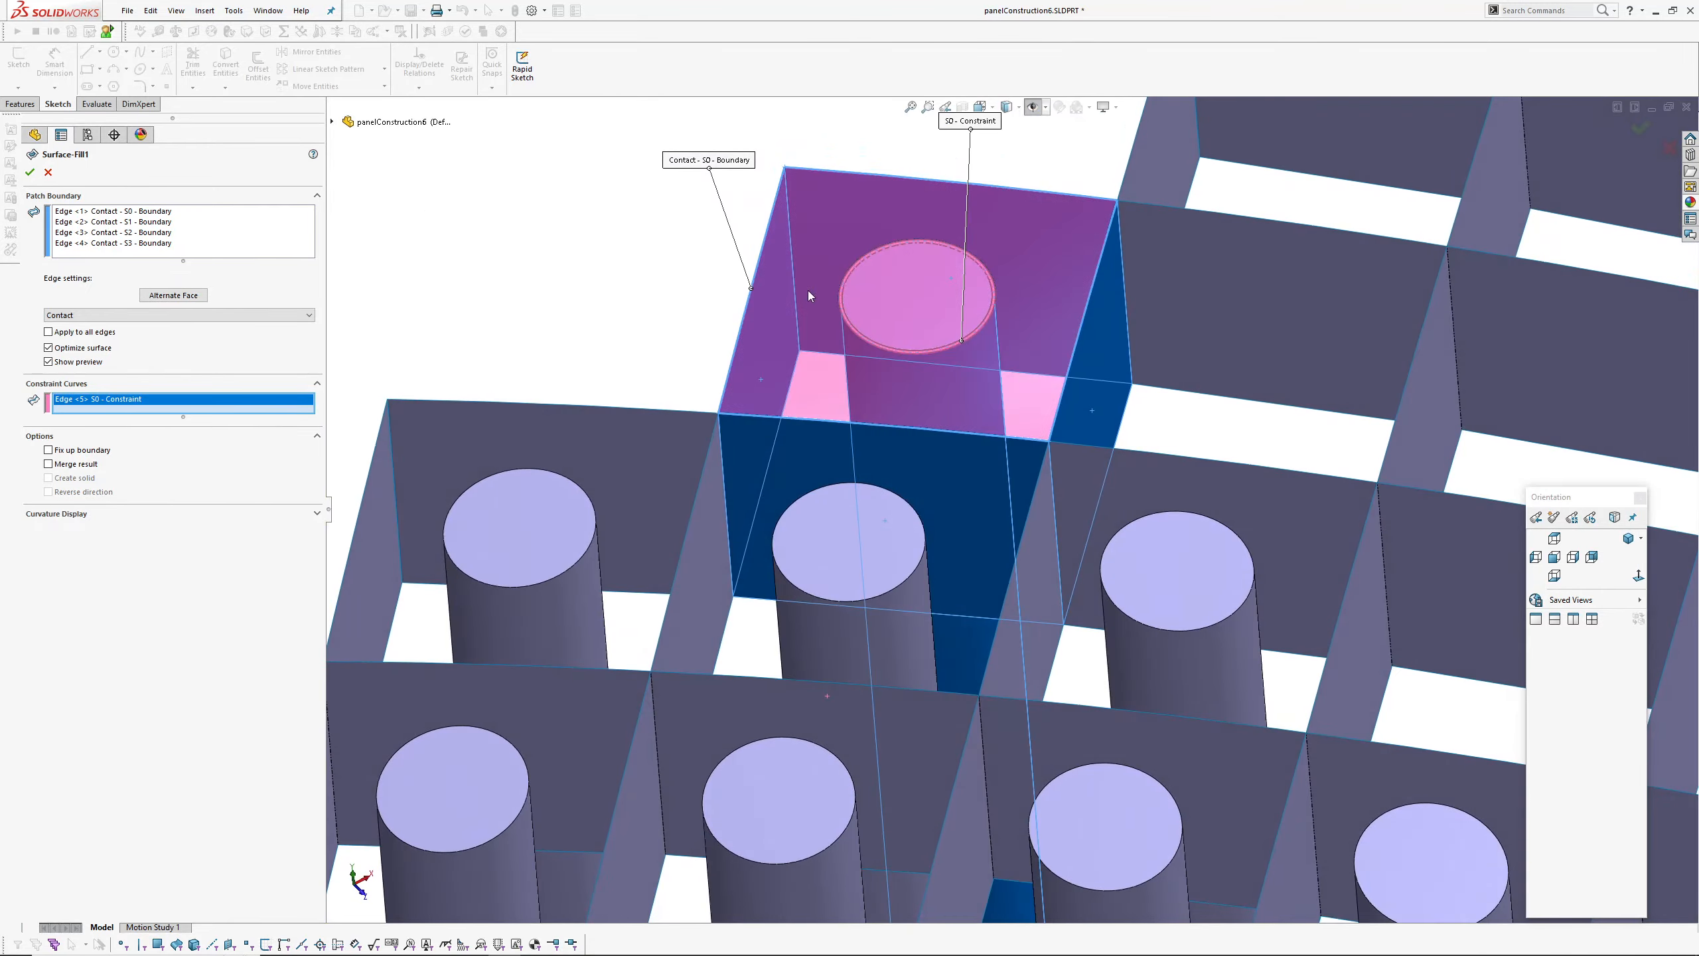
left_click(48, 172)
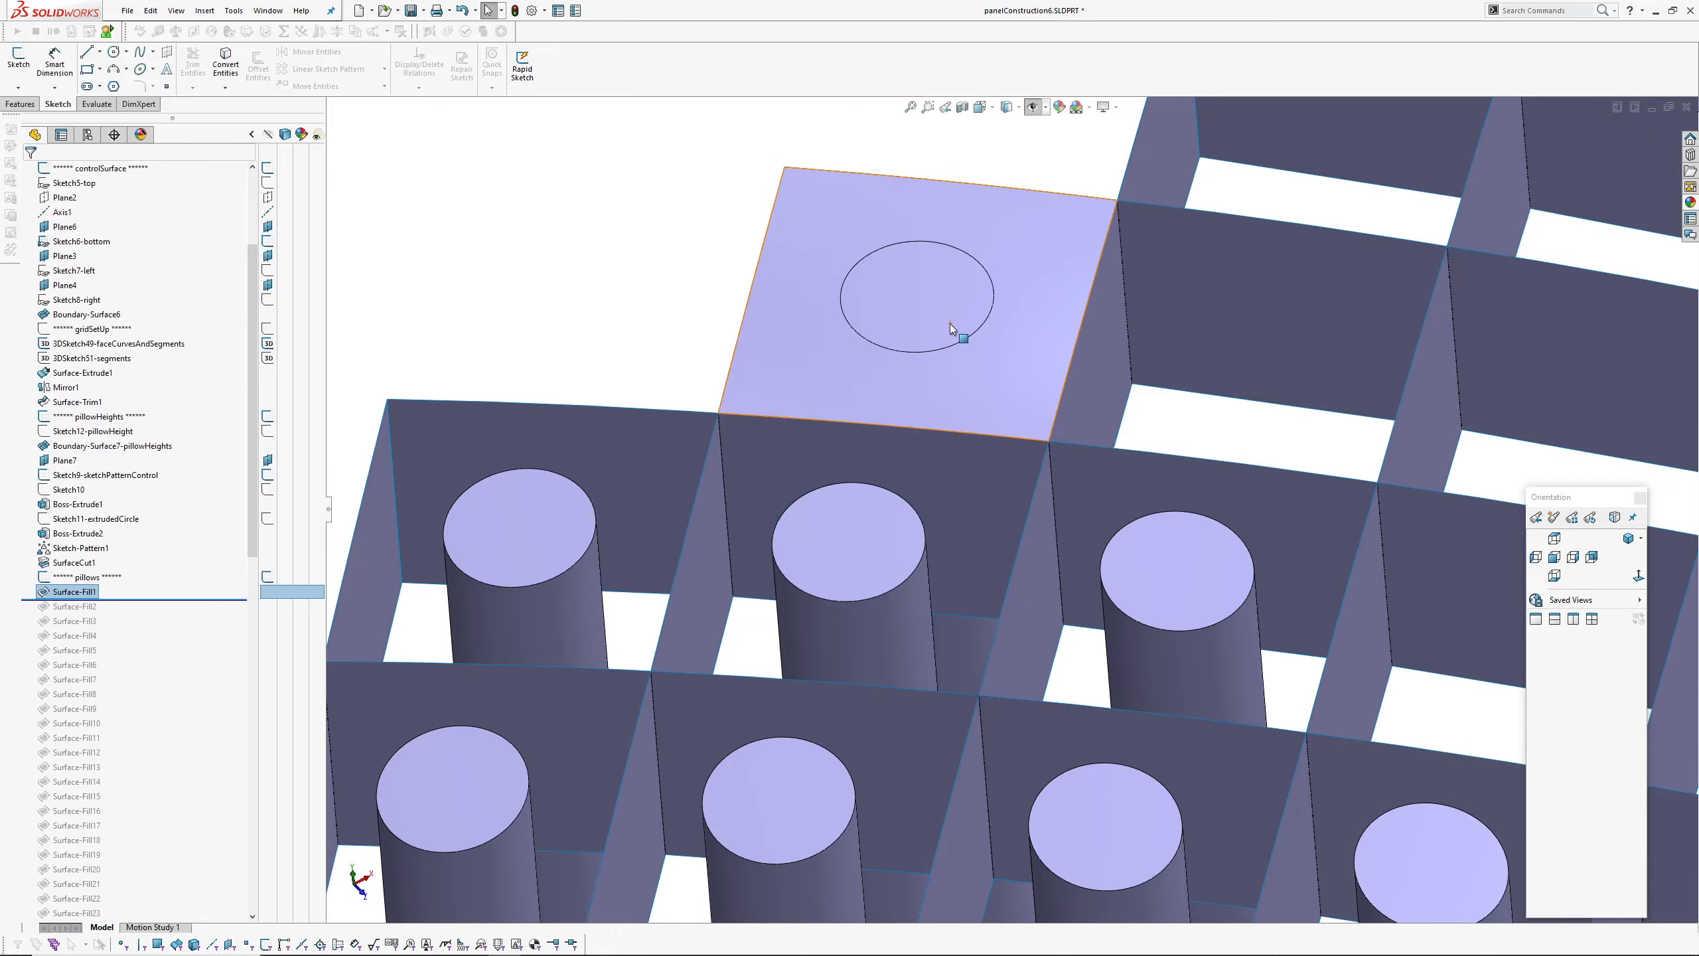
Roll the model forward through Surface-Fill61 to include all the filled pillow surfaces.
scroll(950, 324, "up", 8)
scroll(1058, 617, "down", 3)
middle_click_drag(1057, 617, 1010, 629)
scroll(146, 602, "down", 5)
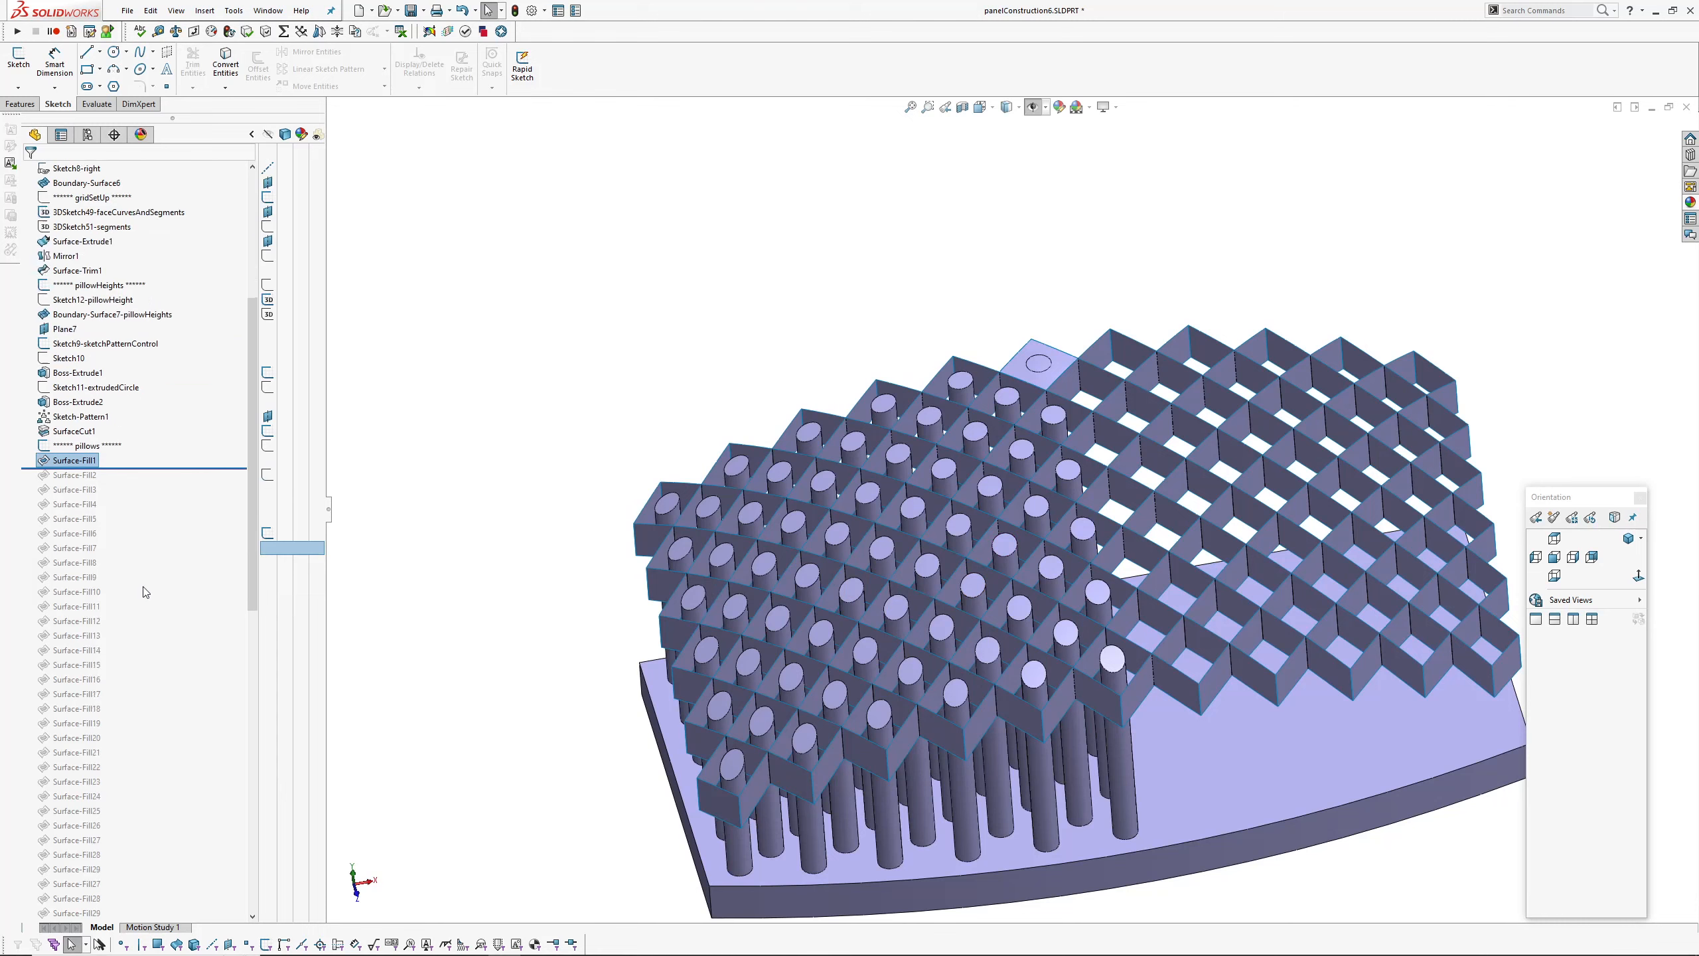
left_click_drag(168, 382, 183, 644)
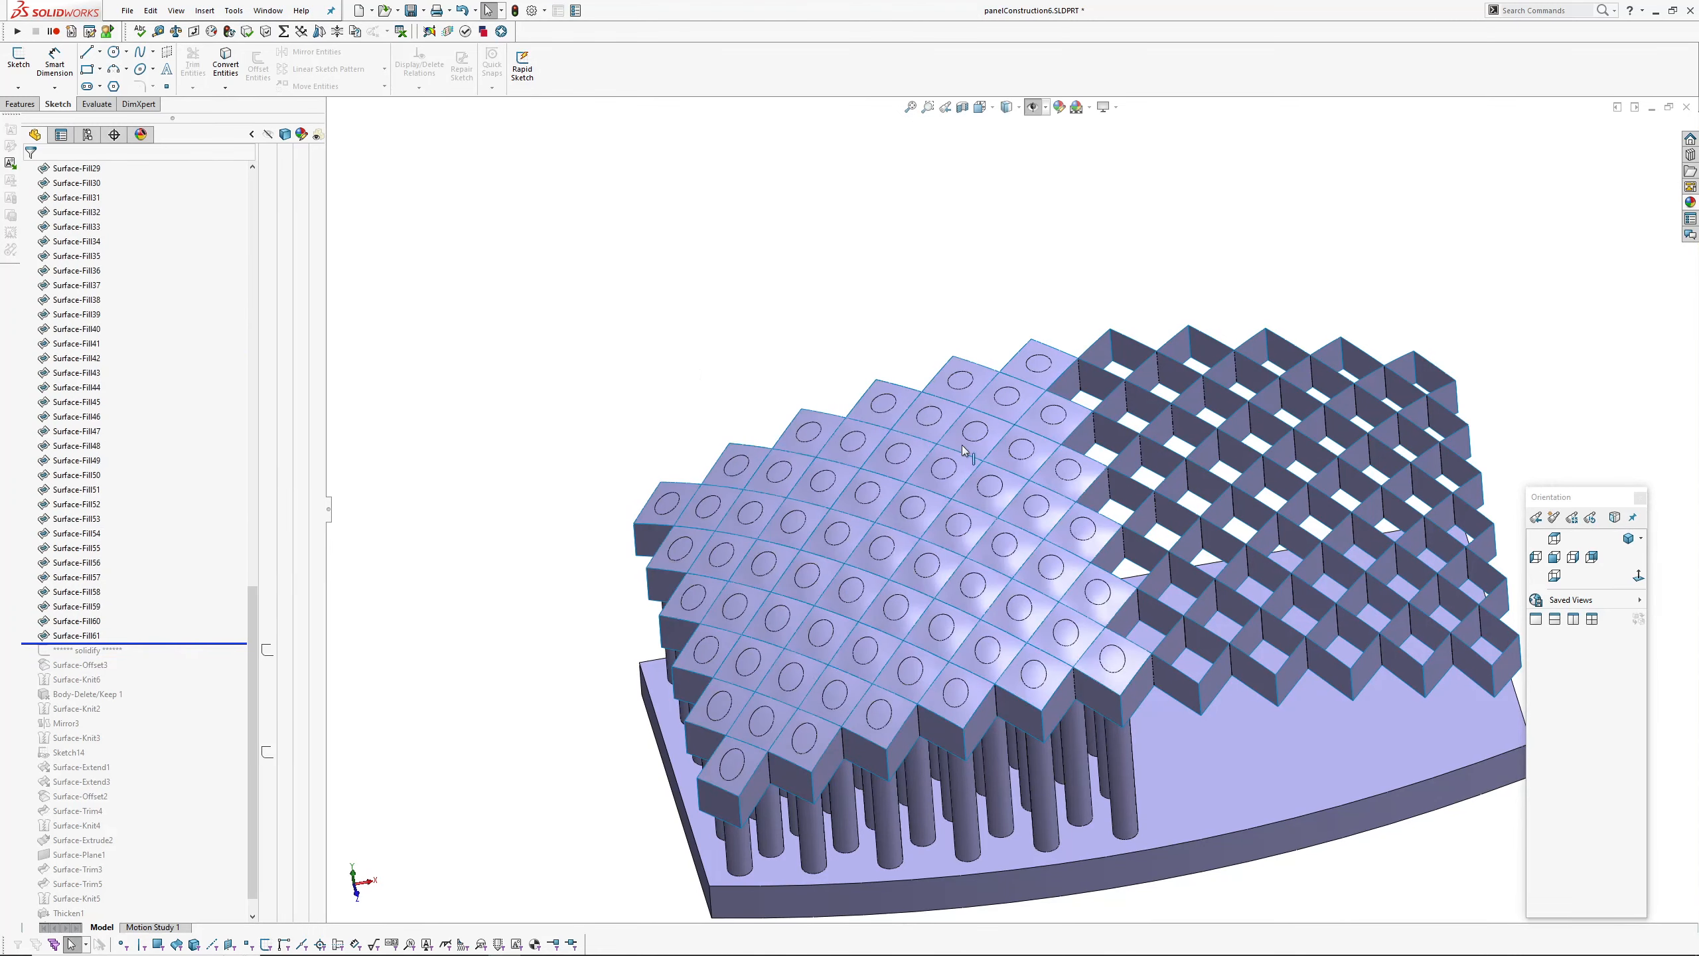
Examine the filled pillow surfaces up close and from several angles, including the circular edges and the shared cell boundaries.
middle_click_drag(953, 529, 1008, 607)
scroll(1054, 505, "down", 5)
middle_click(1054, 505)
mouse_move(972, 420)
middle_mouse_down()
mouse_move(979, 479)
mouse_move(991, 410)
middle_mouse_up()
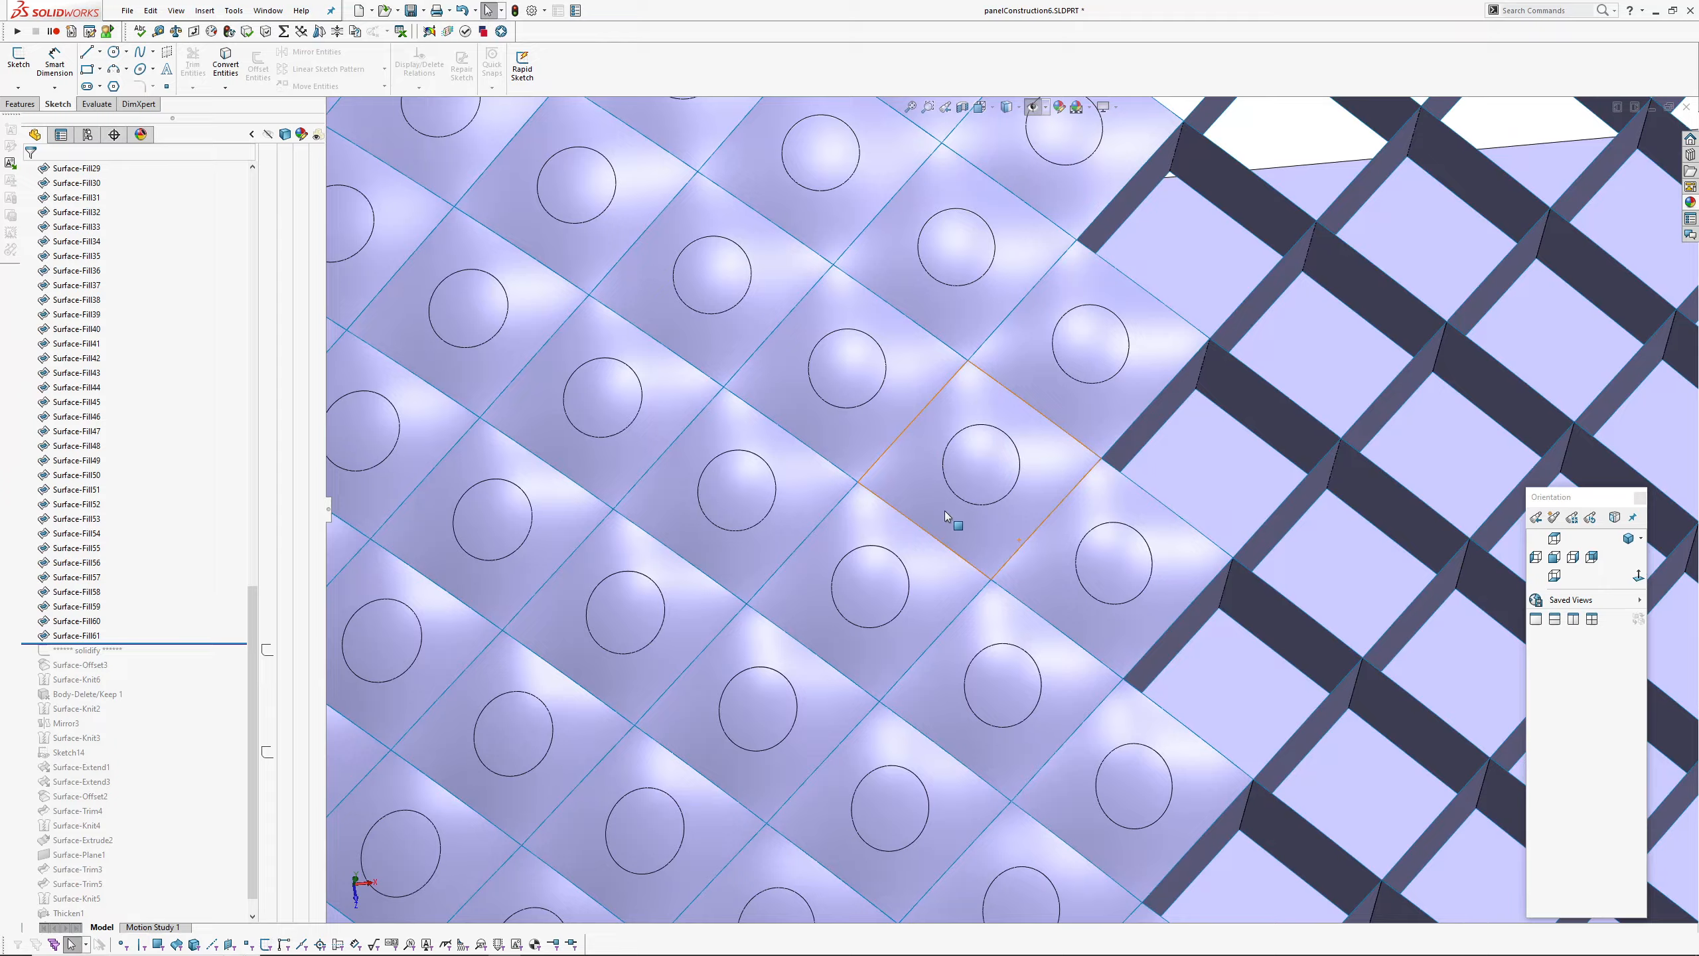
mouse_move(983, 513)
middle_mouse_down()
mouse_move(936, 498)
mouse_move(1005, 414)
mouse_move(1021, 515)
mouse_move(967, 402)
mouse_move(979, 485)
middle_mouse_up()
scroll(1020, 515, "up", 4)
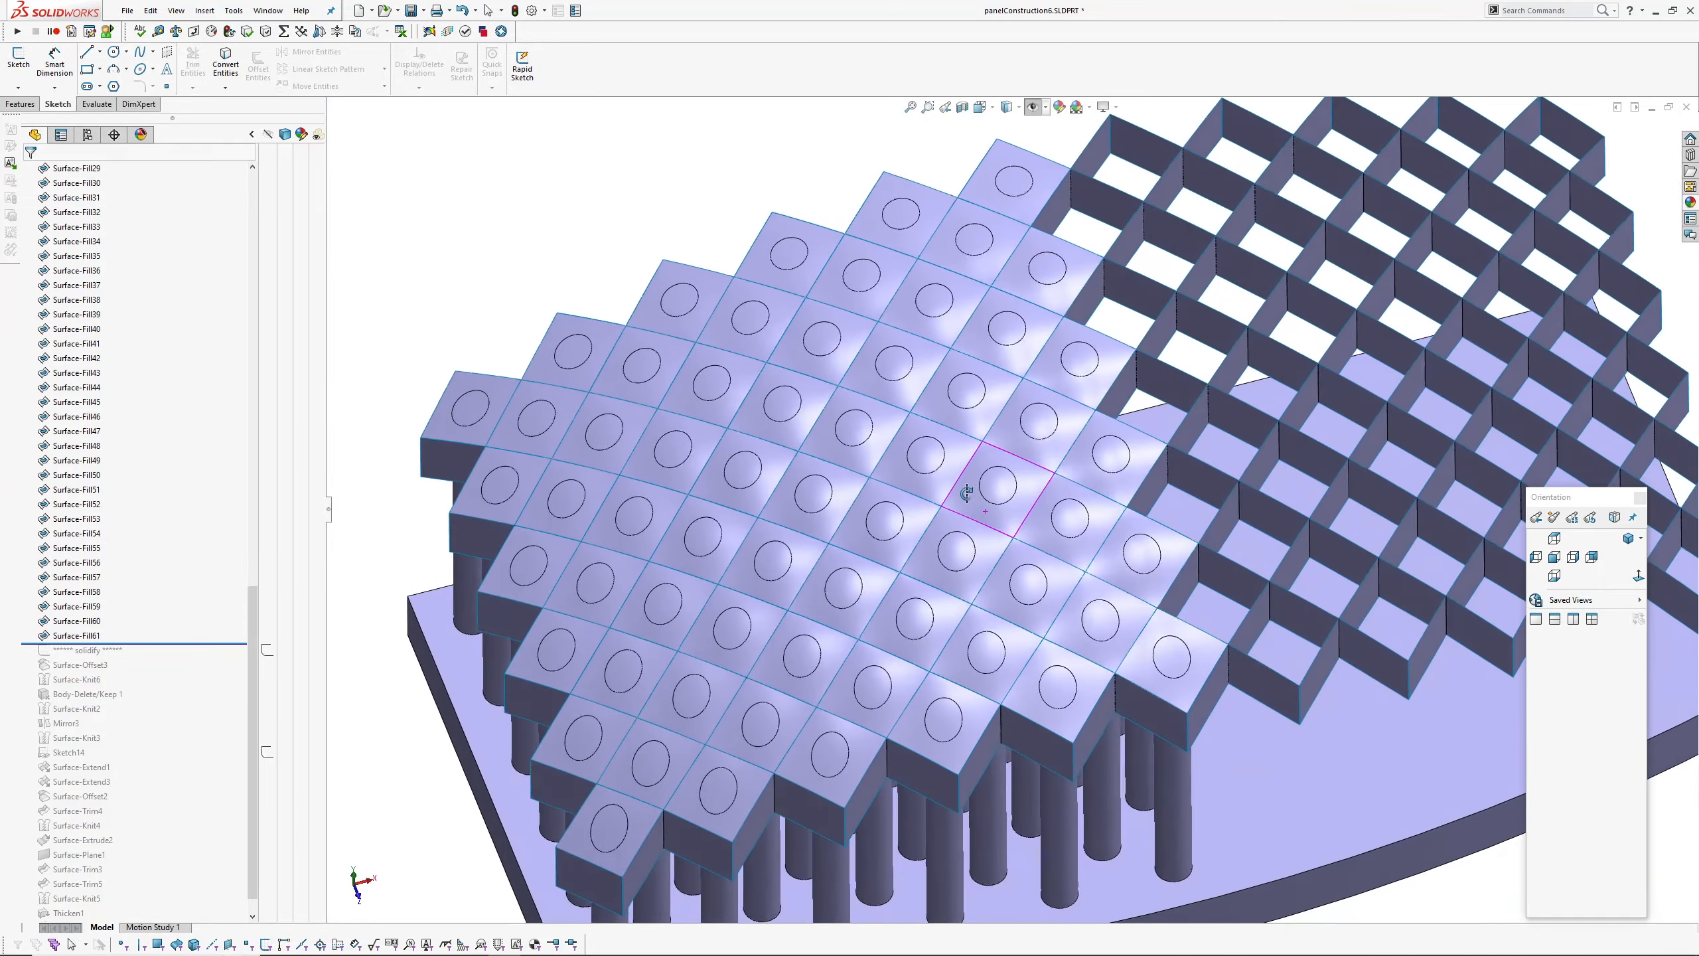
scroll(1111, 497, "down", 6)
scroll(1111, 498, "down", 3)
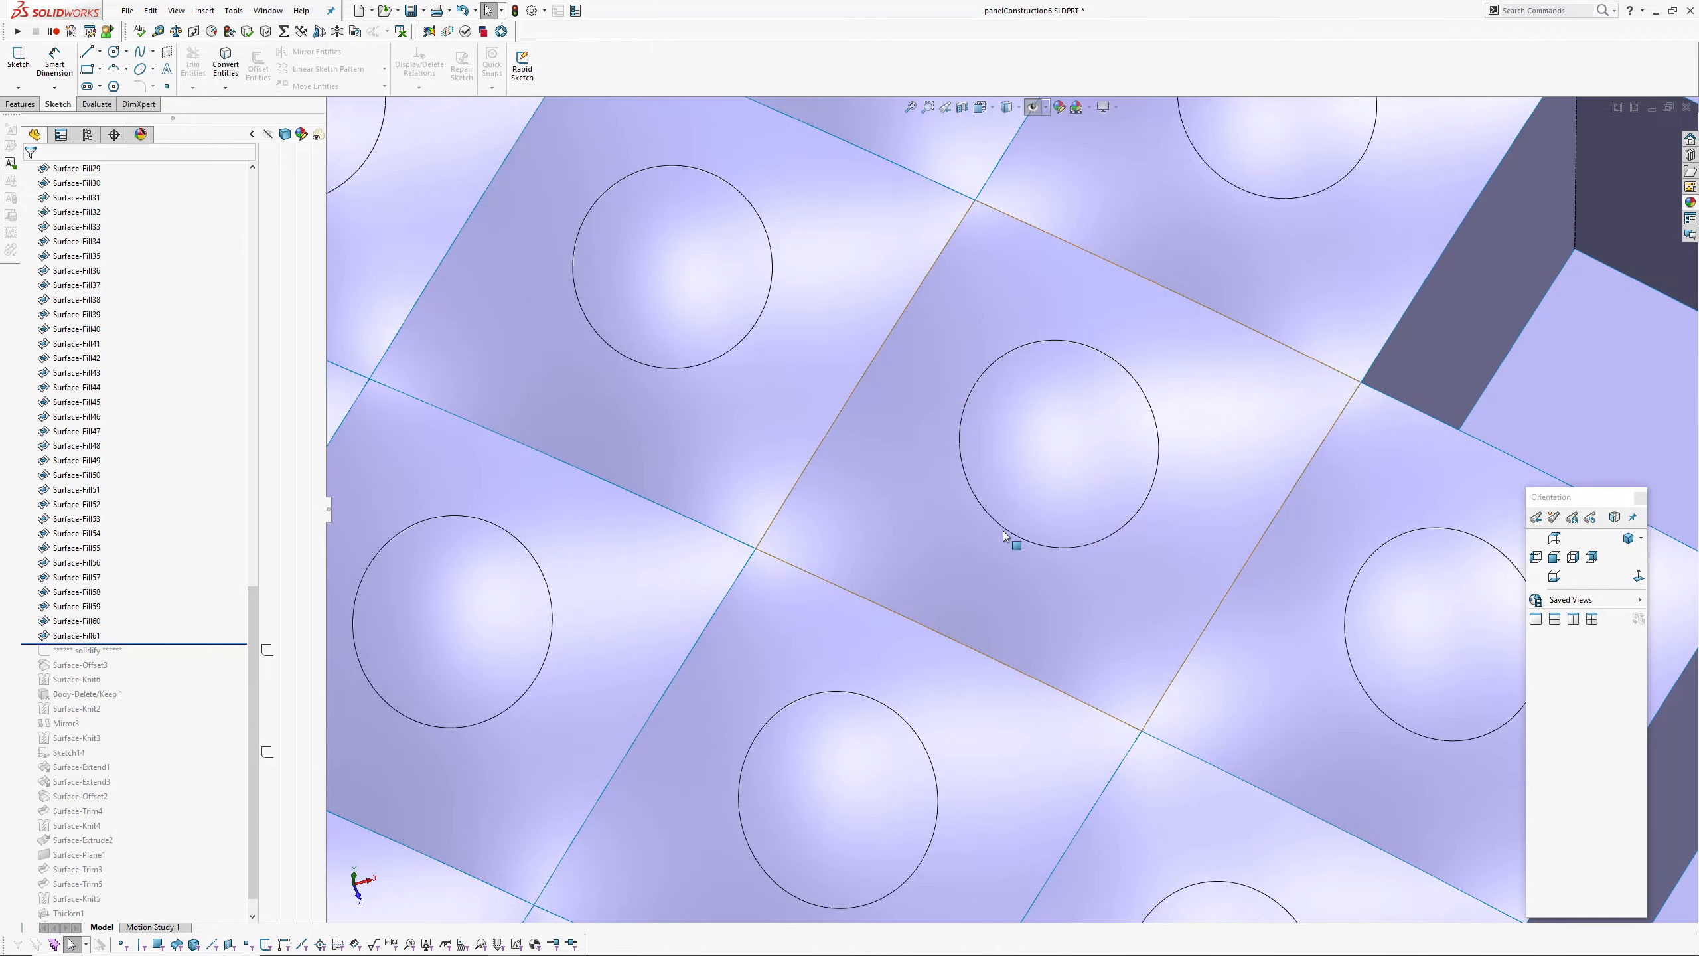
middle_click_drag(949, 387, 1024, 493)
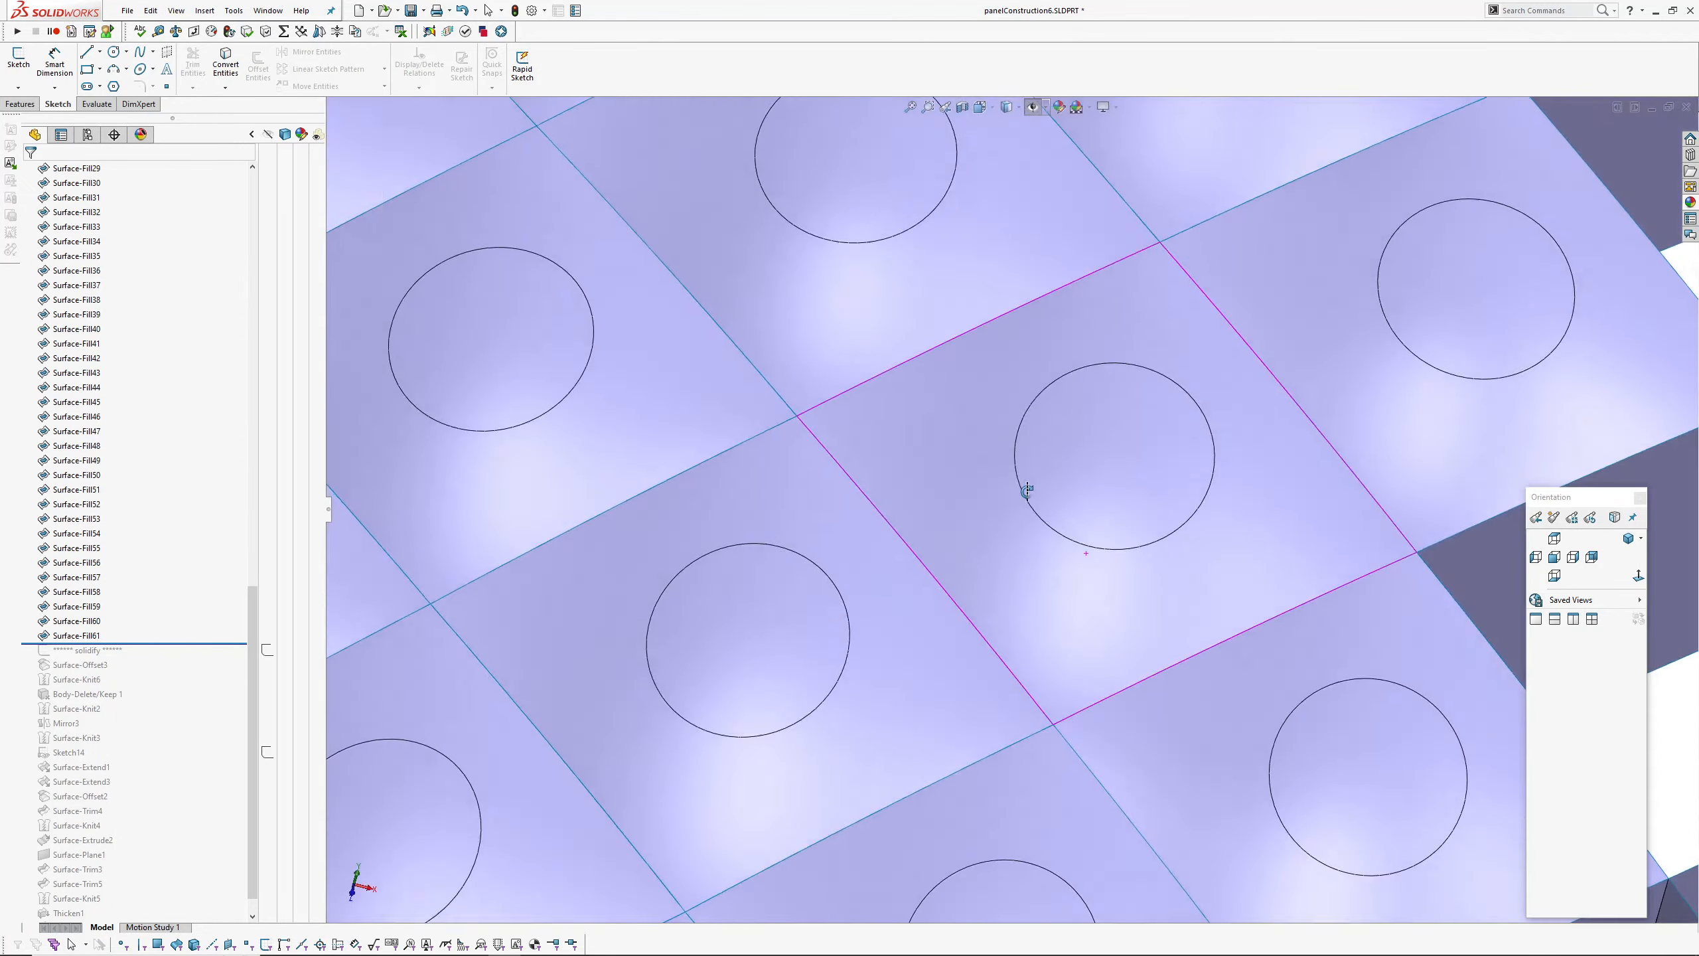
scroll(1074, 487, "up", 6)
scroll(1096, 402, "up", 5)
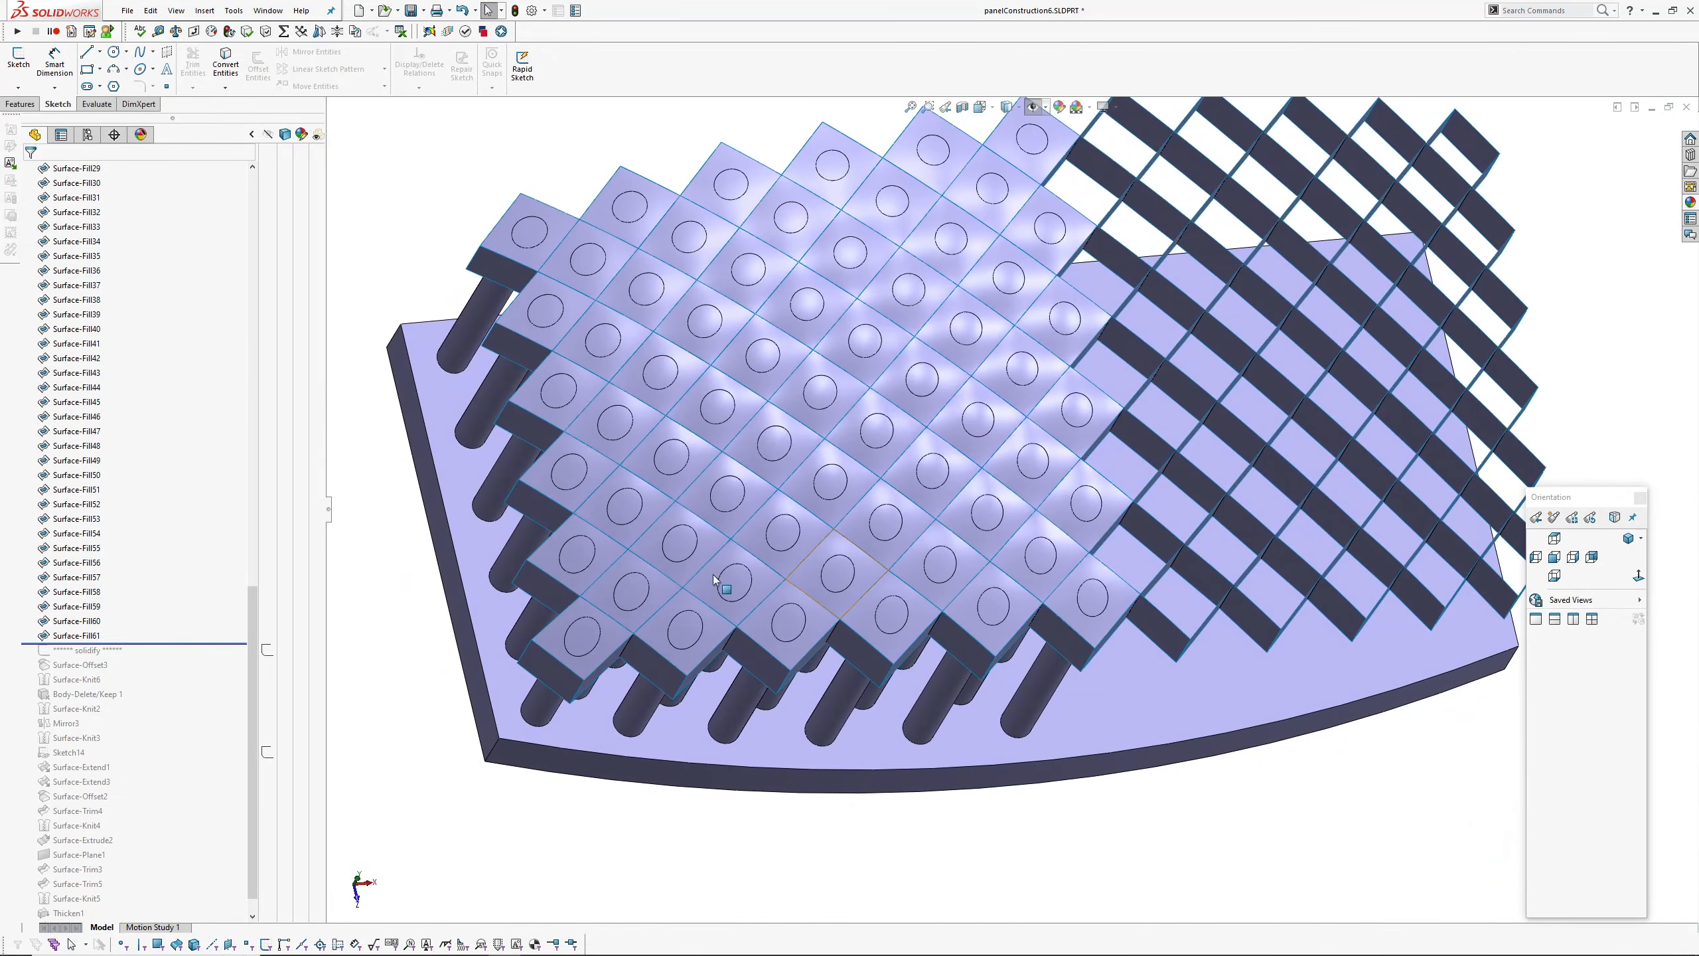
scroll(165, 645, "down", 1)
Roll the model forward past the solidify features to the end and inspect the finished quilted panel.
left_click_drag(184, 613, 117, 920)
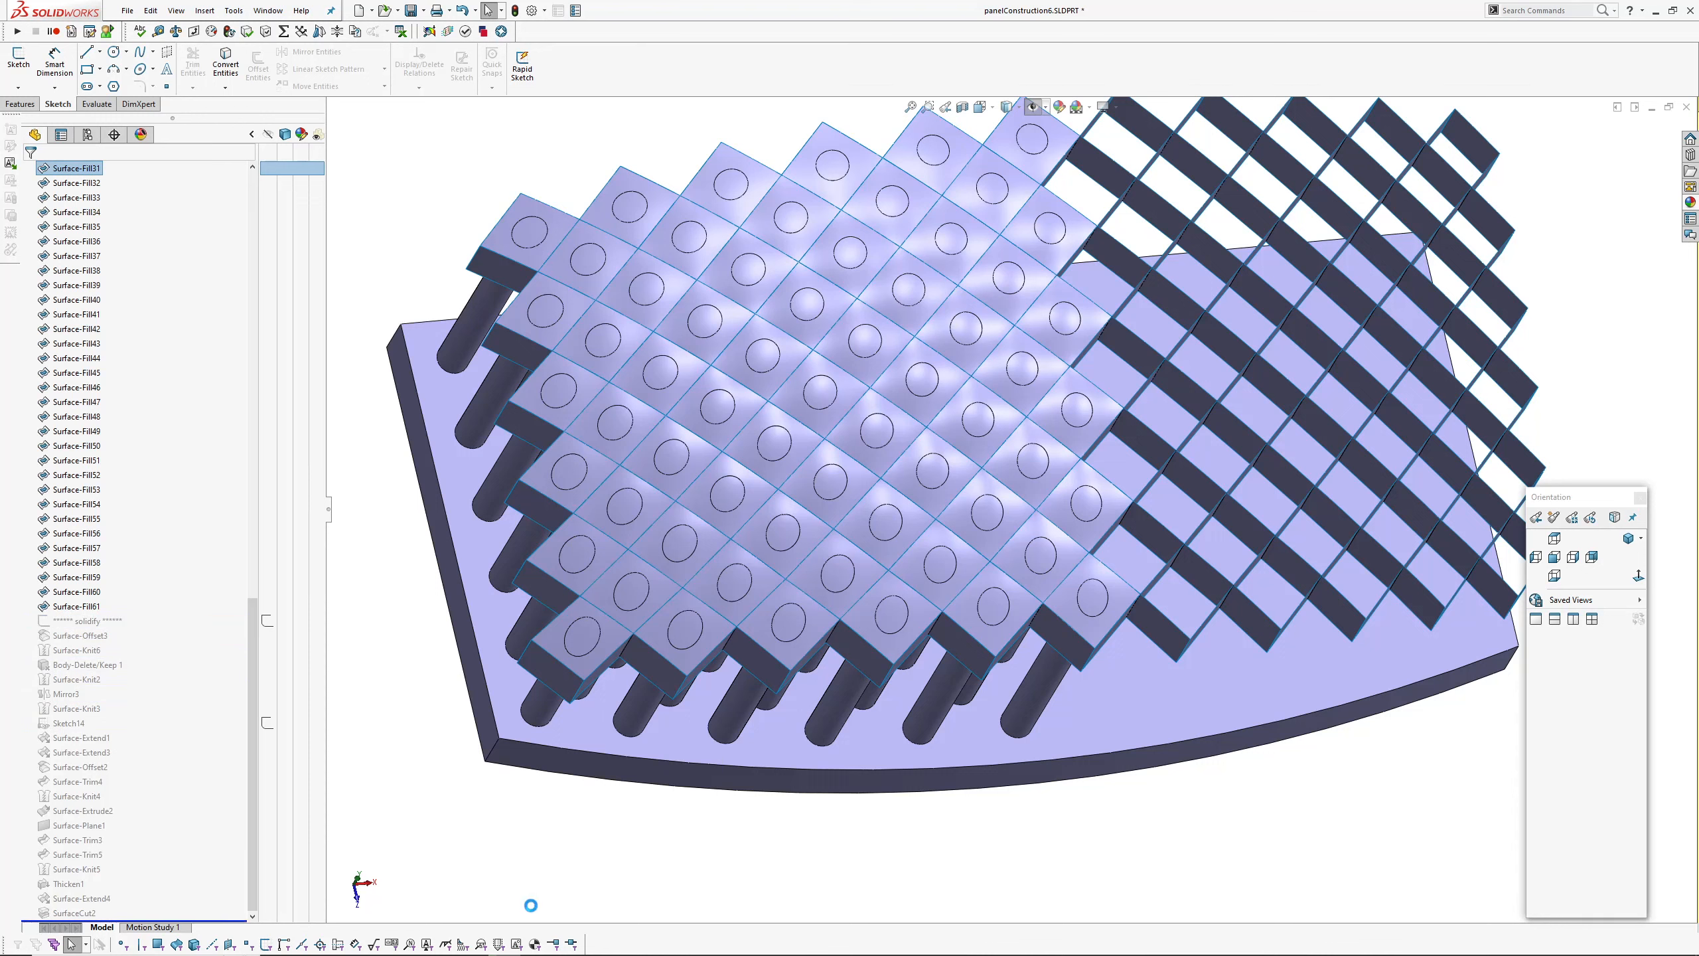
middle_click_drag(840, 582, 870, 348)
middle_click_drag(984, 665, 979, 755)
scroll(1048, 581, "down", 5)
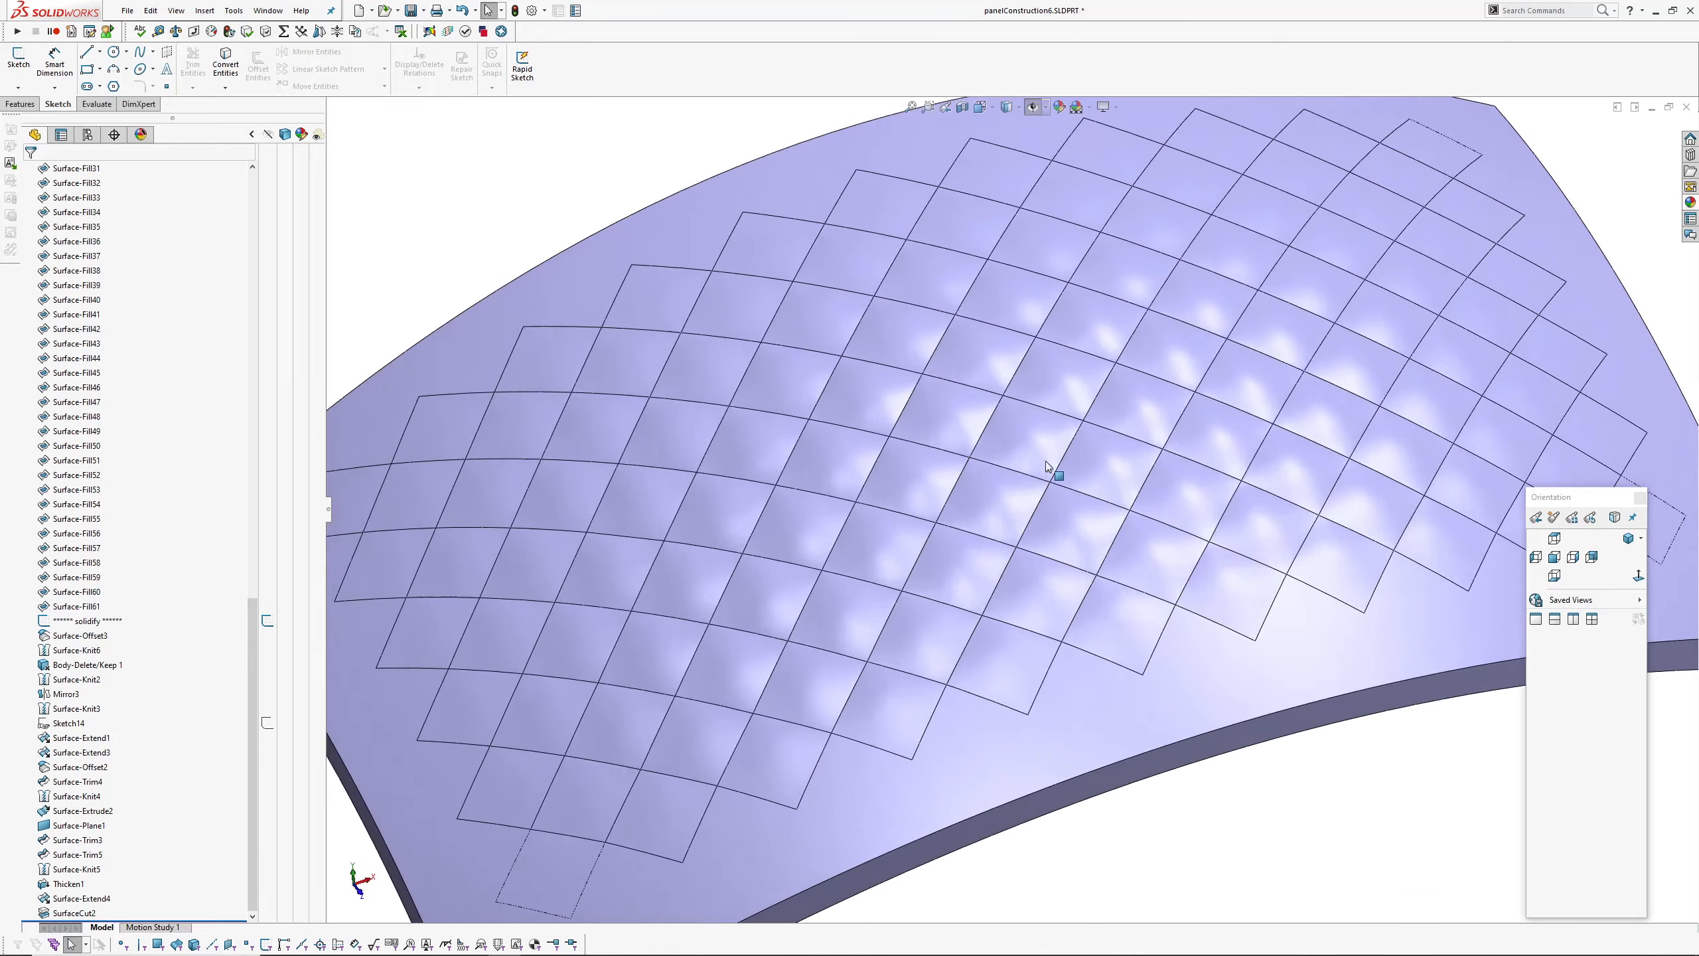
scroll(1030, 596, "up", 4)
middle_click_drag(1007, 606, 984, 468)
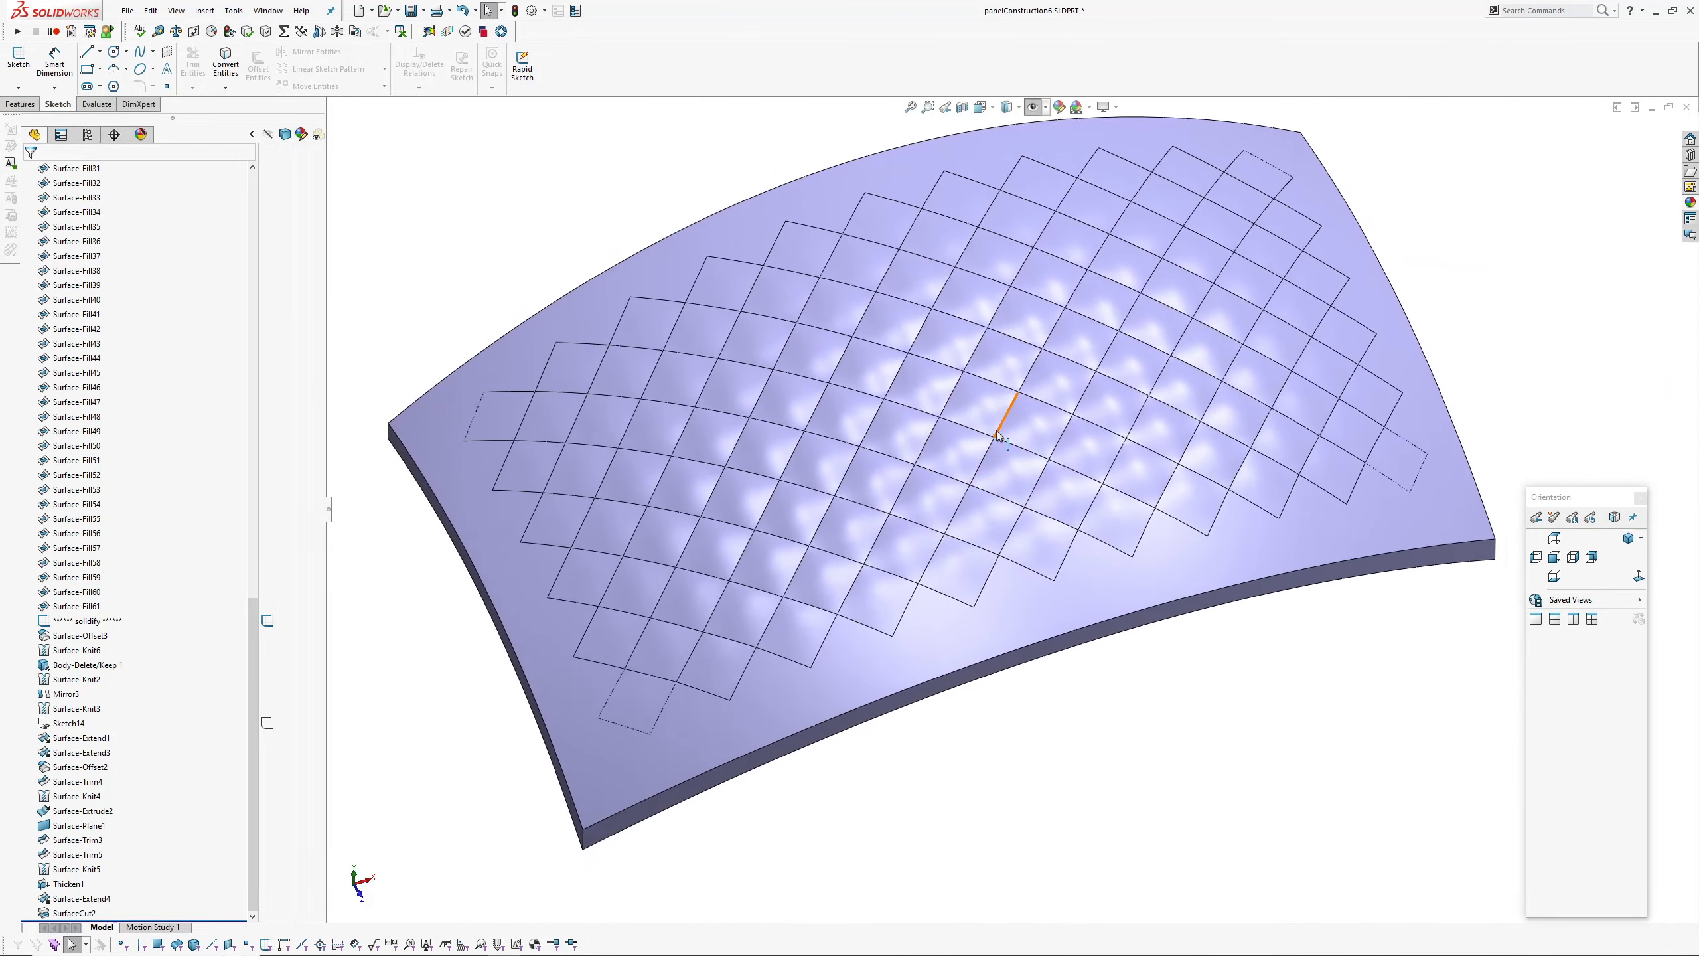
scroll(968, 457, "down", 4)
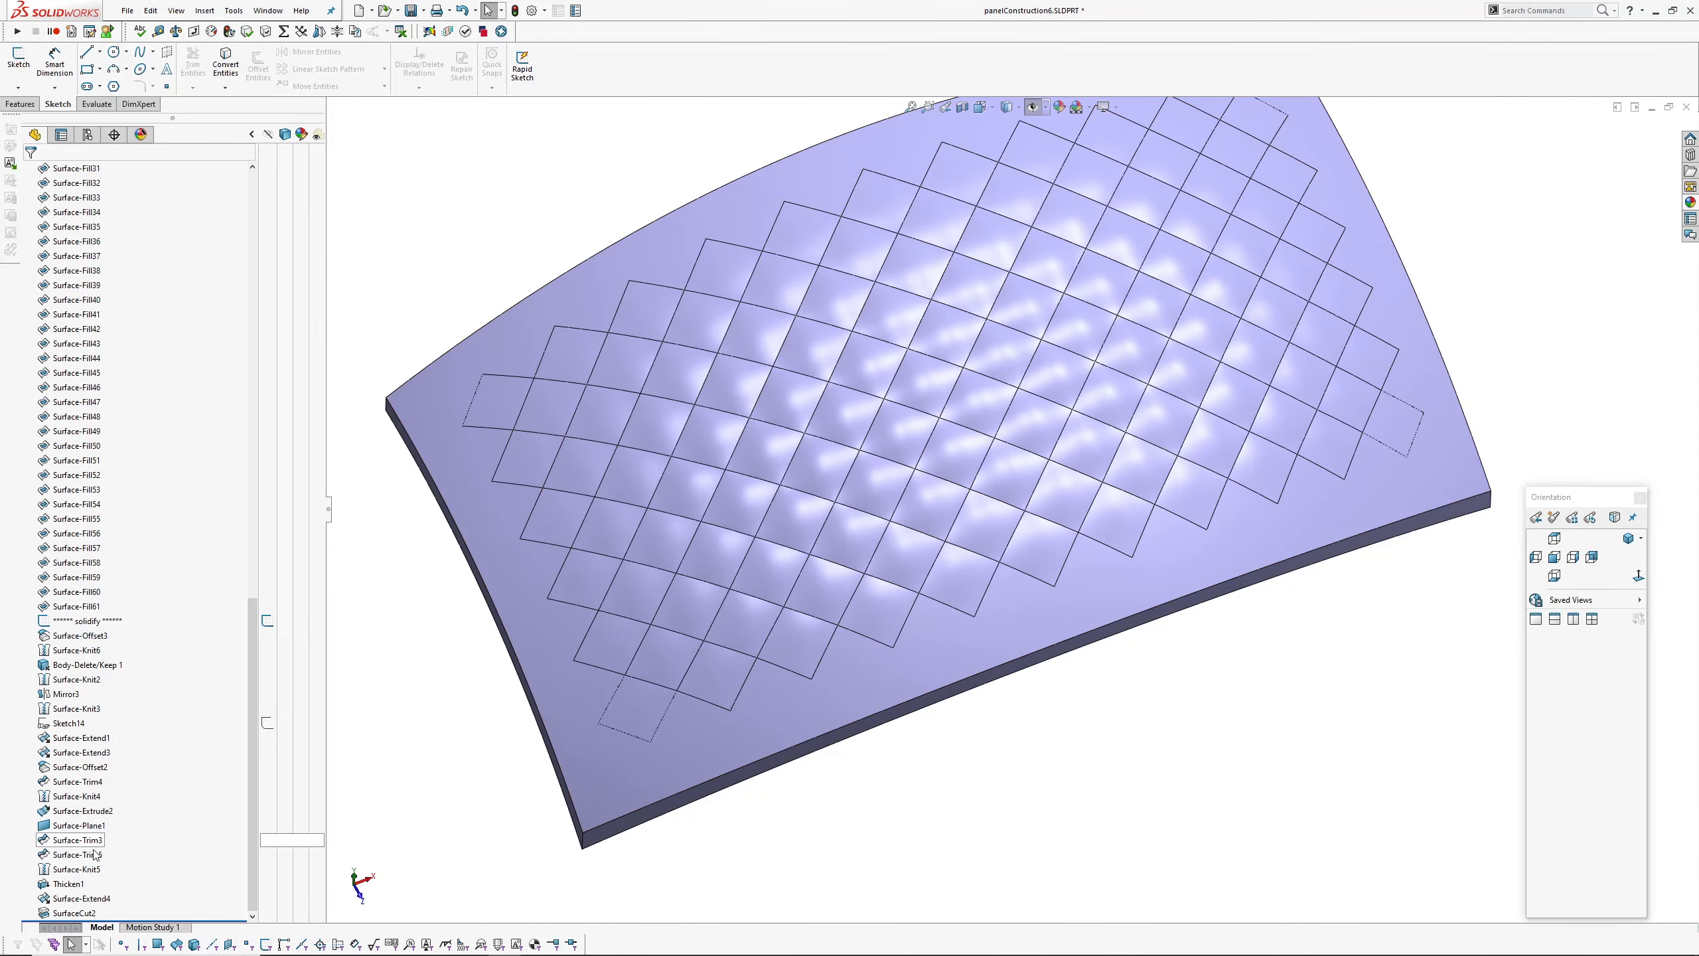
Bring the hidden post body back into view and display the model shaded without edges.
key("ctrl+z")
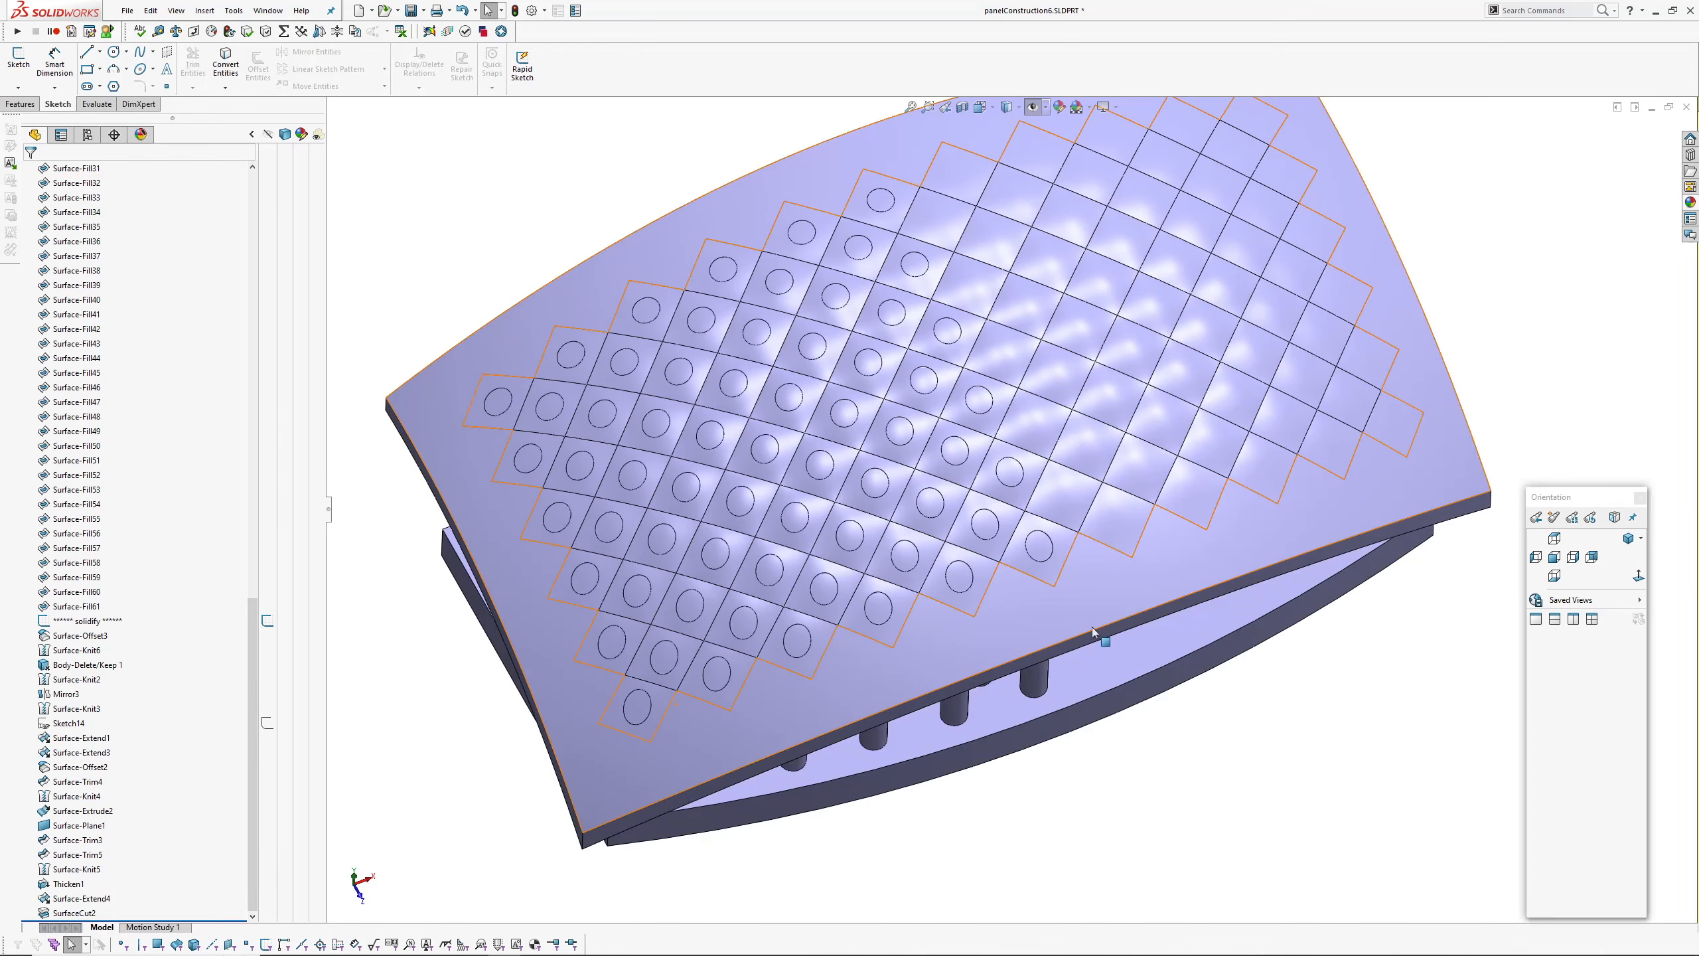
left_click(1018, 107)
left_click(1008, 143)
mouse_move(931, 309)
middle_mouse_down()
mouse_move(907, 372)
mouse_move(912, 422)
middle_mouse_up()
scroll(912, 422, "down", 1)
scroll(858, 511, "up", 1)
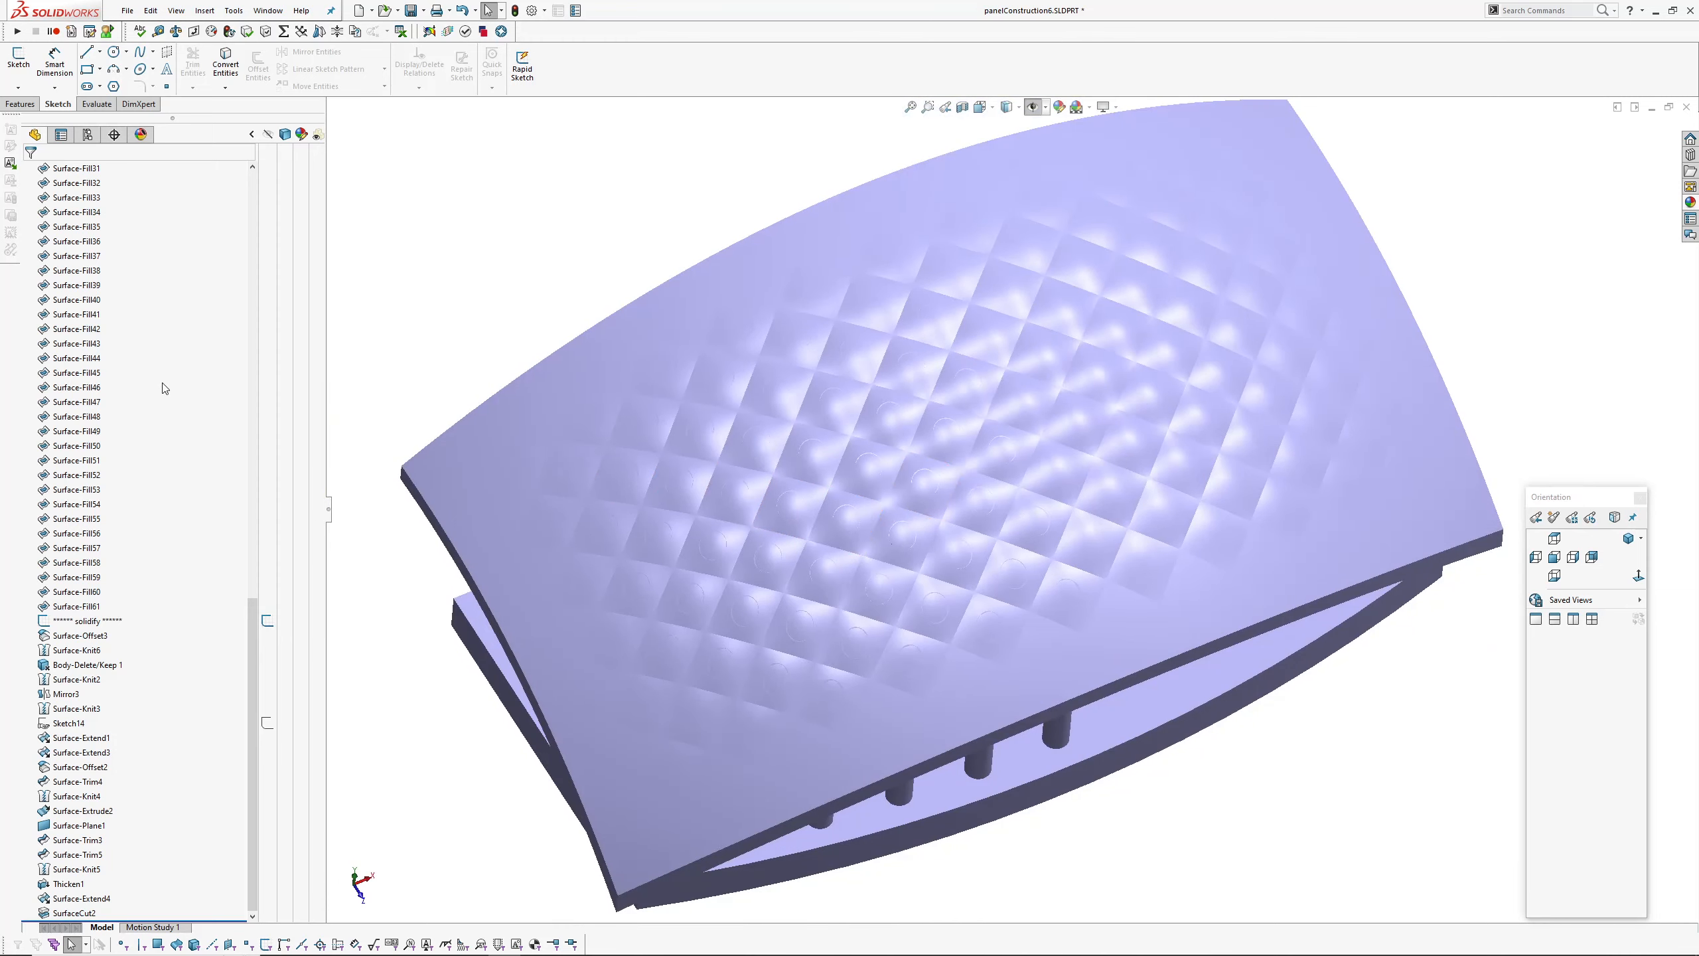
Set the circle diameter in Sketch11-extrudedCircle to 1 mm and rebuild the panel.
scroll(163, 476, "up", 7)
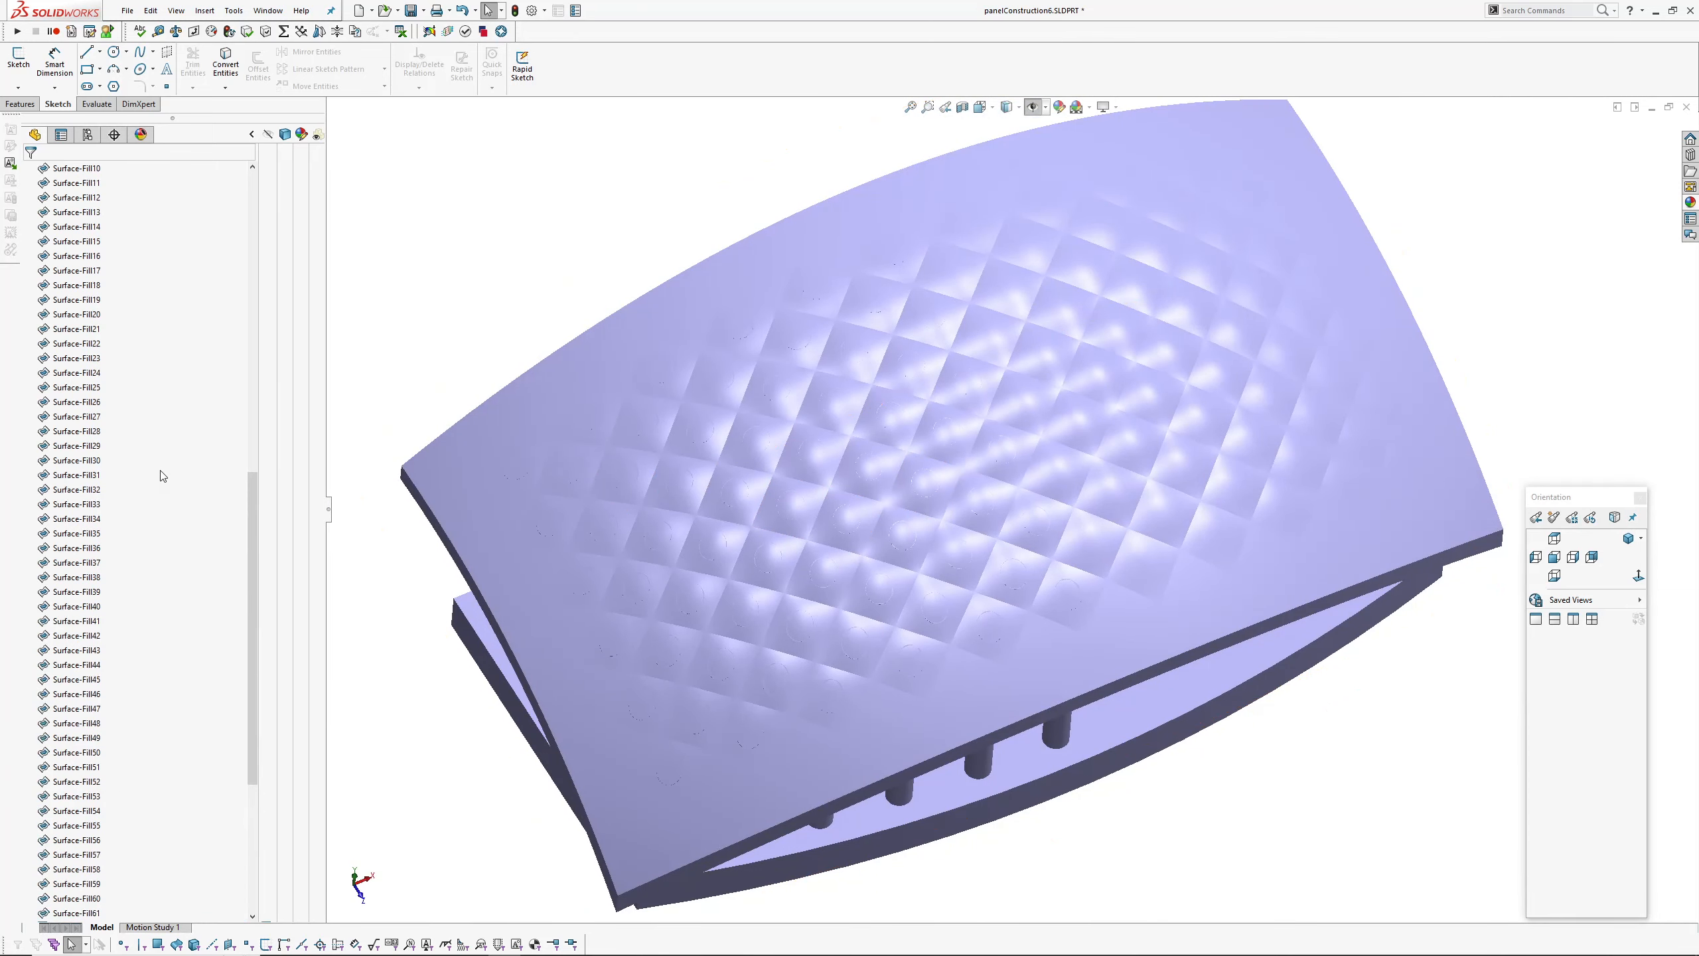
scroll(164, 475, "up", 9)
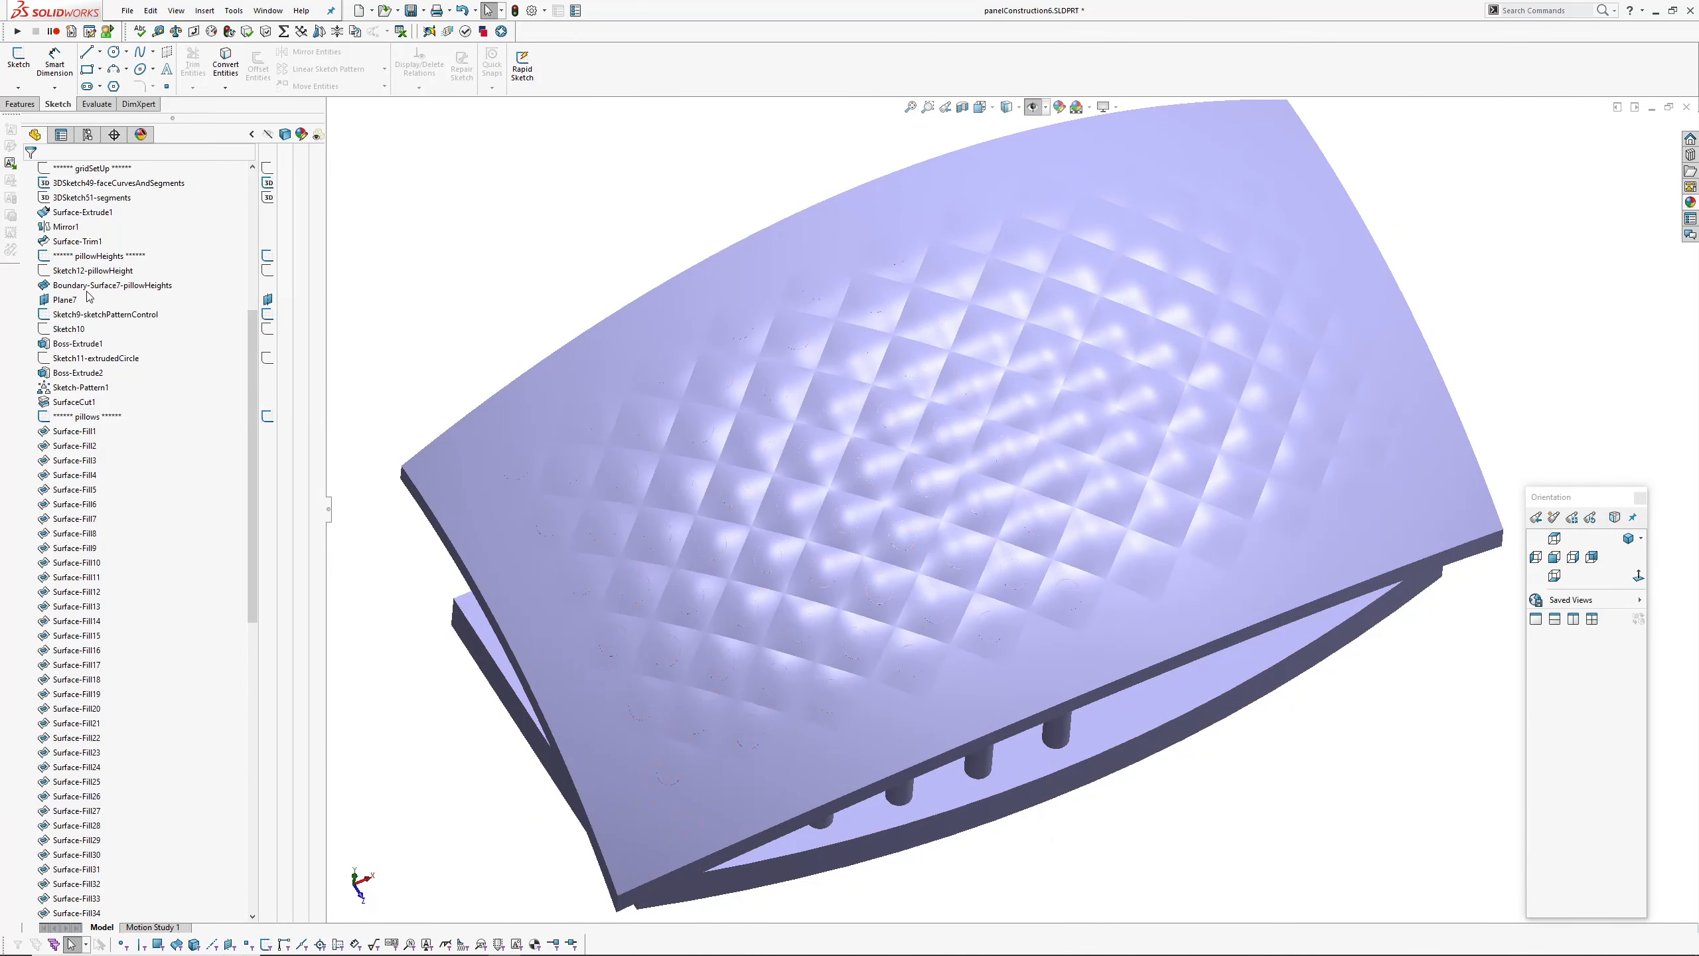
left_click(87, 358)
middle_click_drag(707, 775, 712, 717, "ctrl")
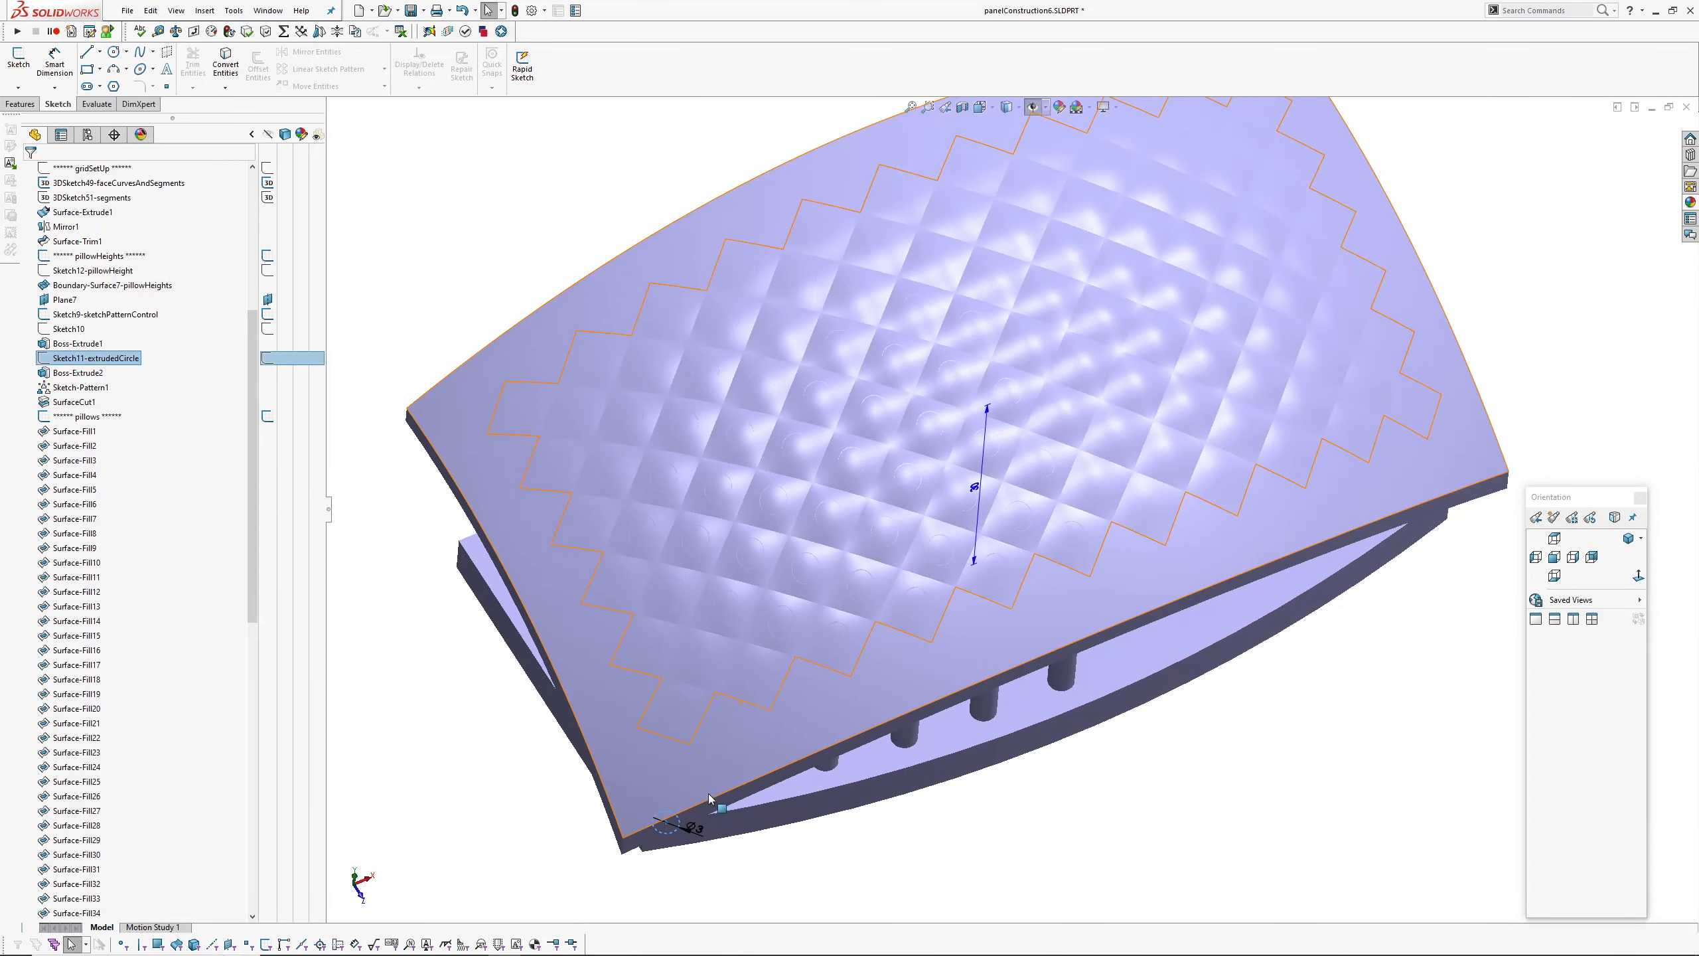
double_click(699, 833)
type("1")
key("Return")
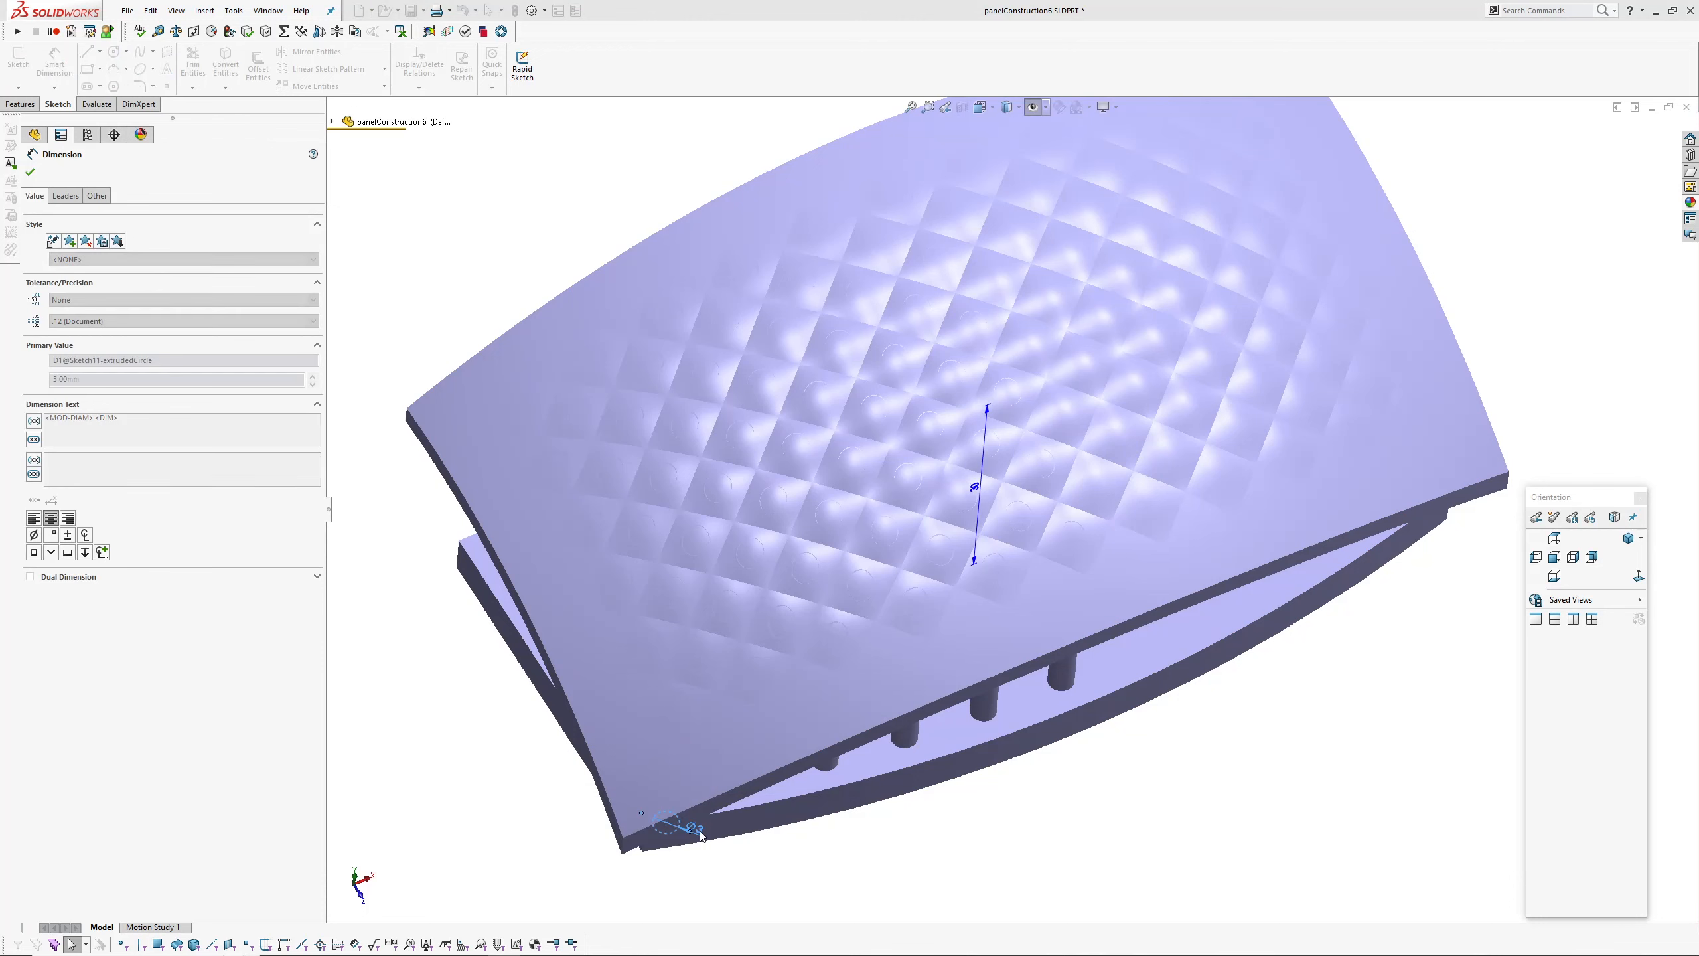
left_click(512, 209)
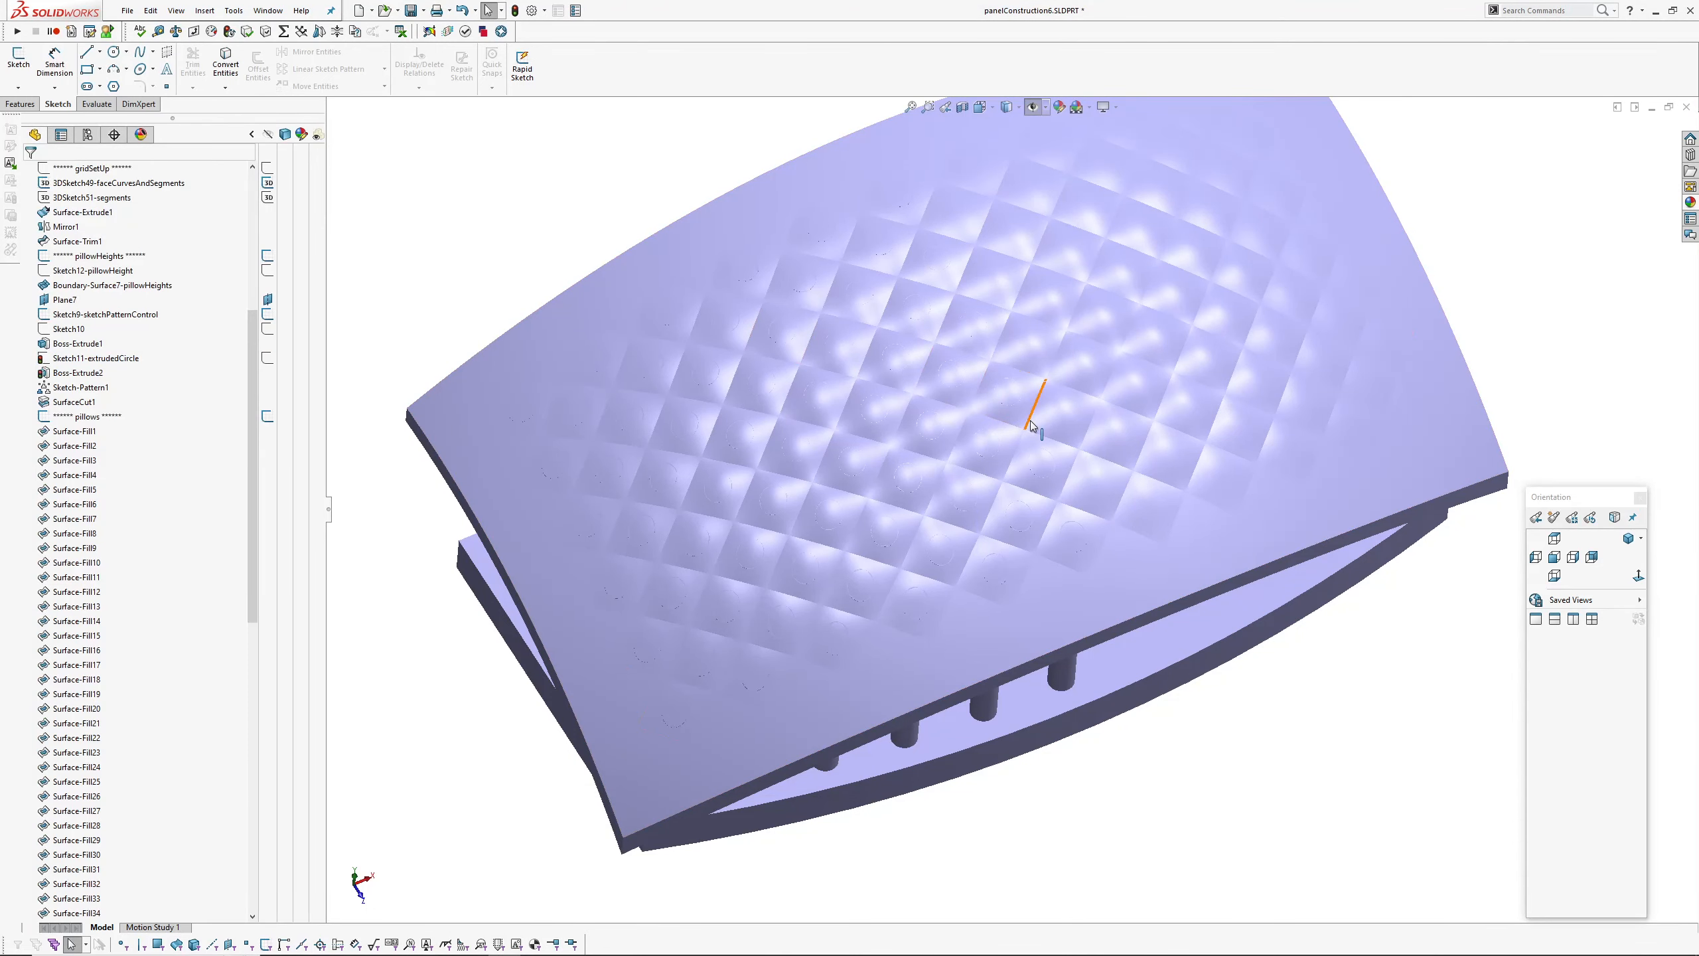
Examine how the smaller post circles shape the pillow peaks, up close and across the whole panel.
scroll(1040, 364, "down", 6)
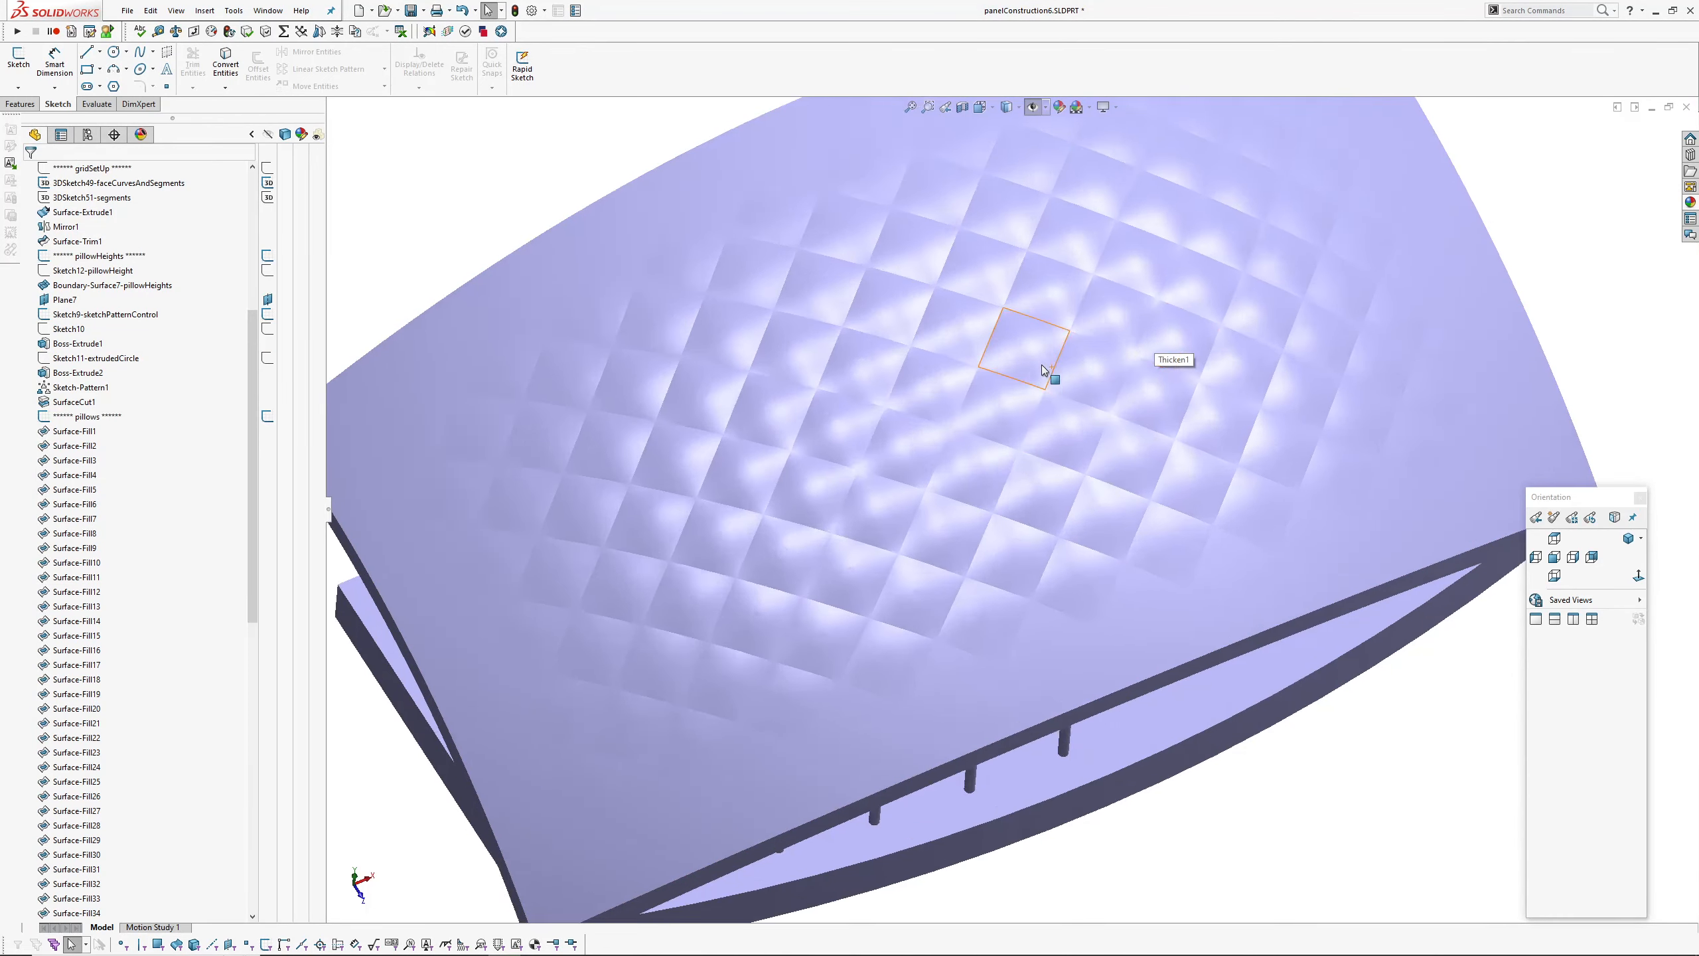
scroll(959, 236, "down", 5)
middle_click_drag(1005, 407, 987, 474)
middle_click_drag(1038, 568, 884, 539)
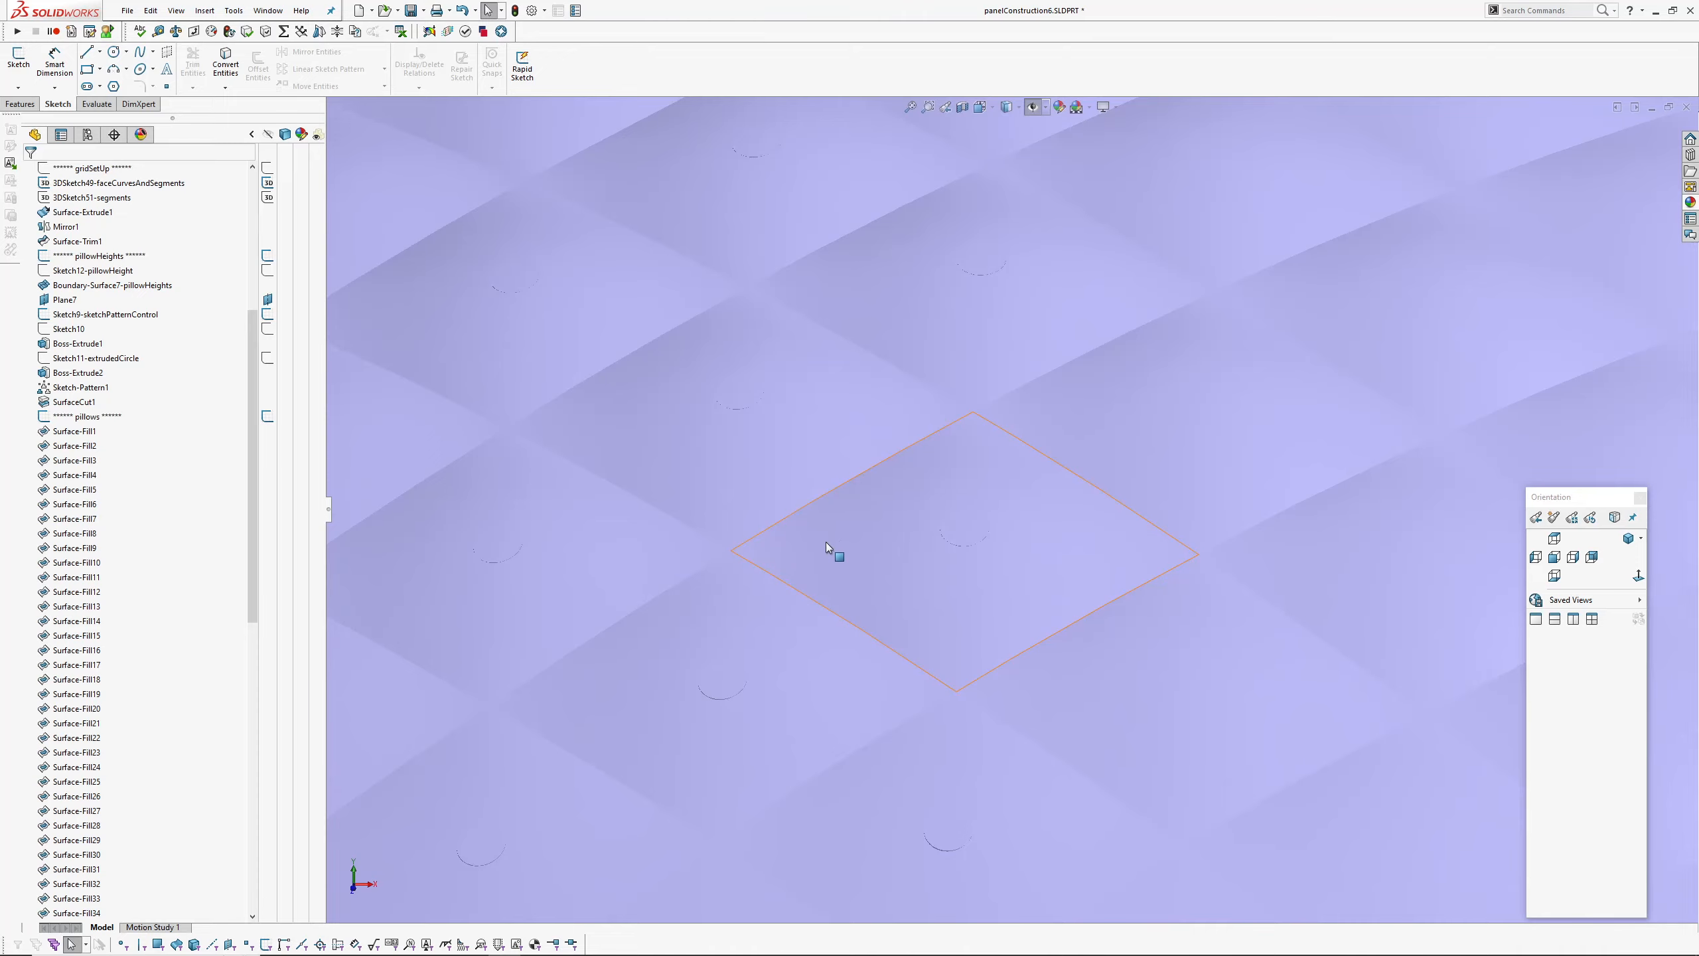
middle_click_drag(826, 543, 980, 524)
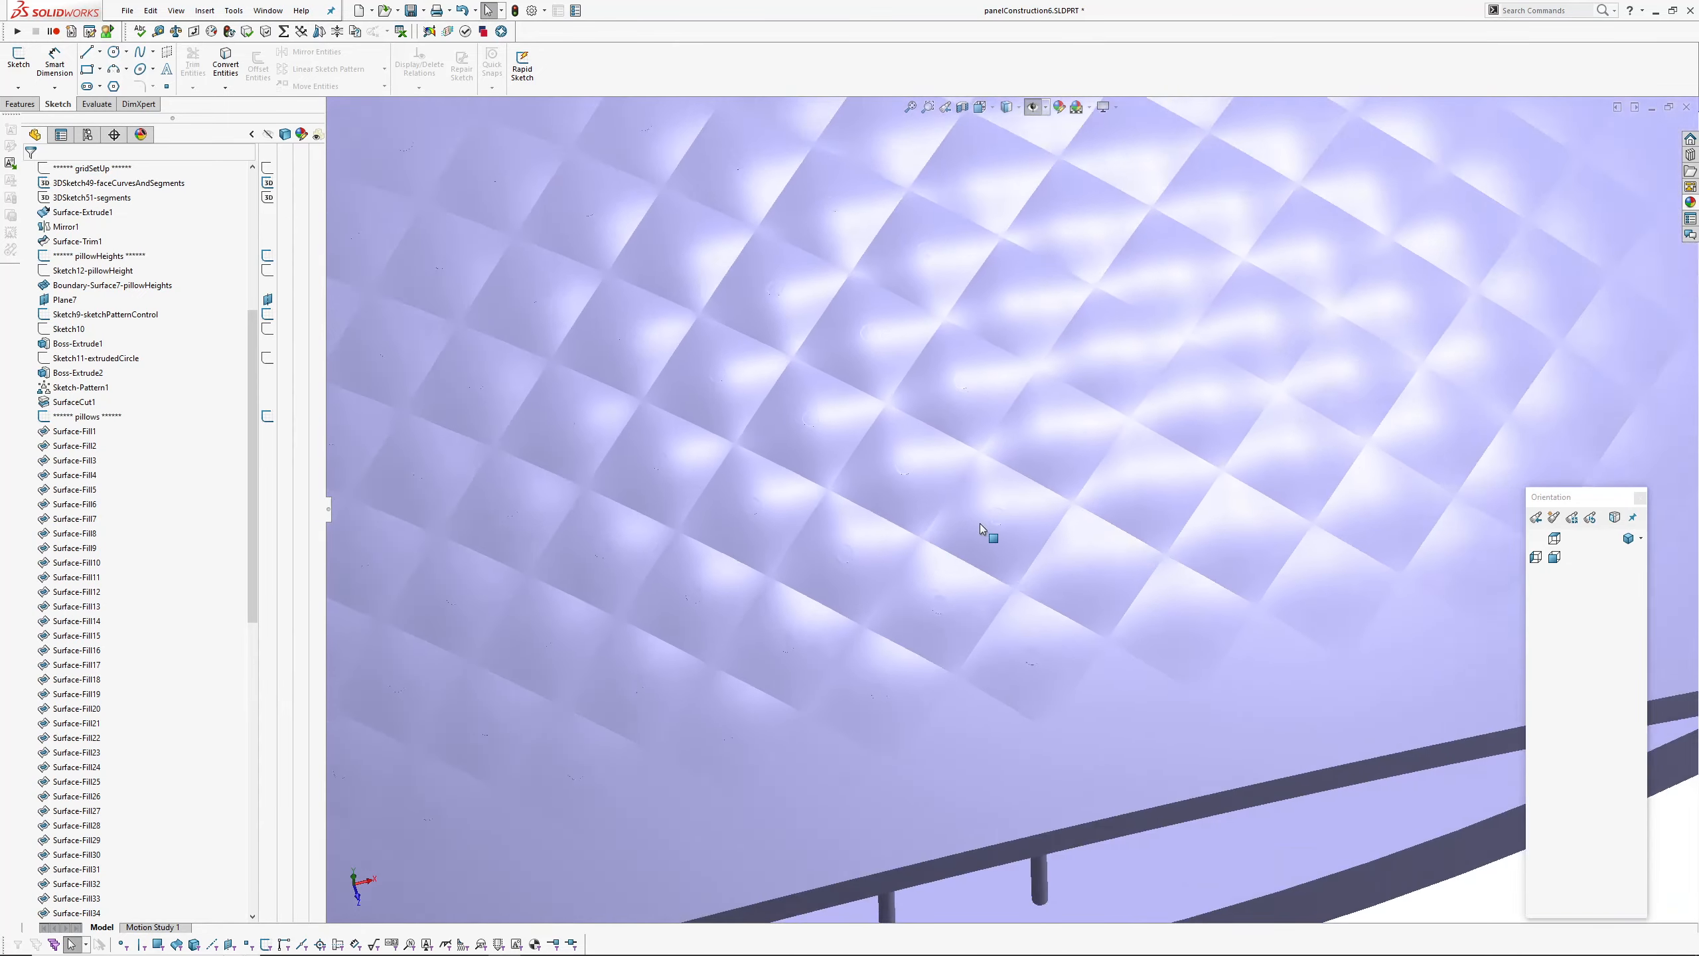
scroll(1059, 435, "up", 3)
middle_click_drag(1059, 436, 1022, 472)
scroll(992, 379, "up", 2)
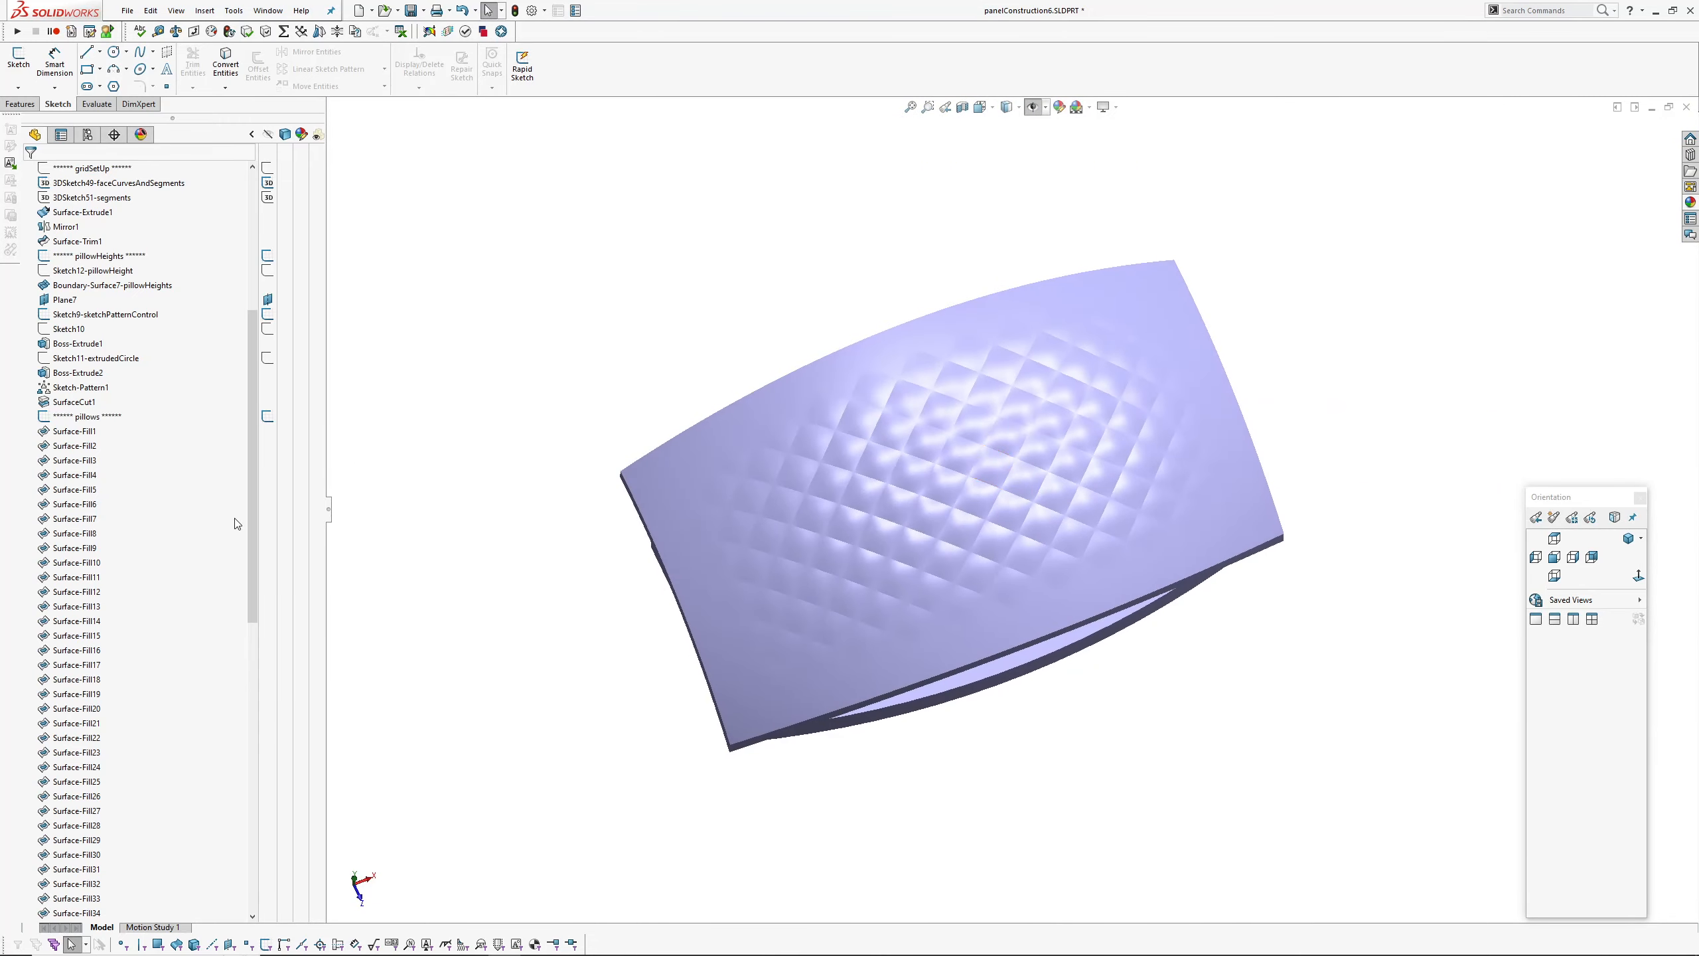
Set the height dimension in Sketch12-pillowHeight to -0.5 mm and rebuild the model.
scroll(138, 482, "up", 3)
middle_click_drag(828, 473, 1016, 380)
scroll(958, 489, "down", 5)
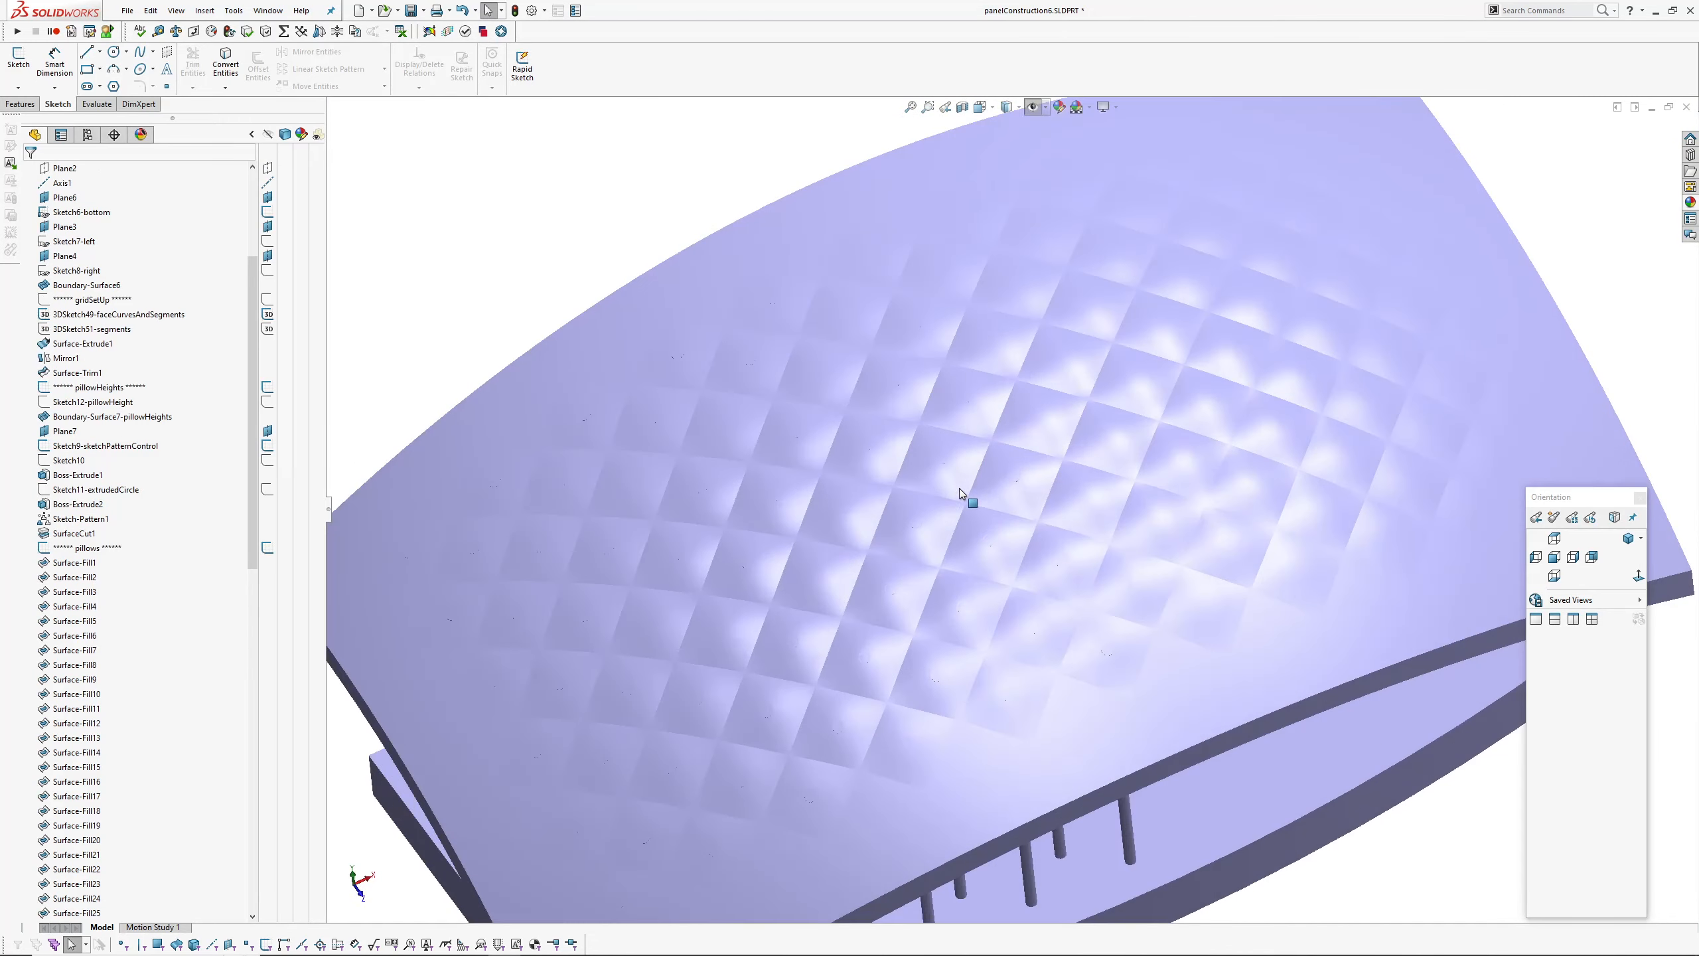
left_click(92, 401)
middle_click_drag(1012, 419, 1049, 313)
double_click(1038, 323)
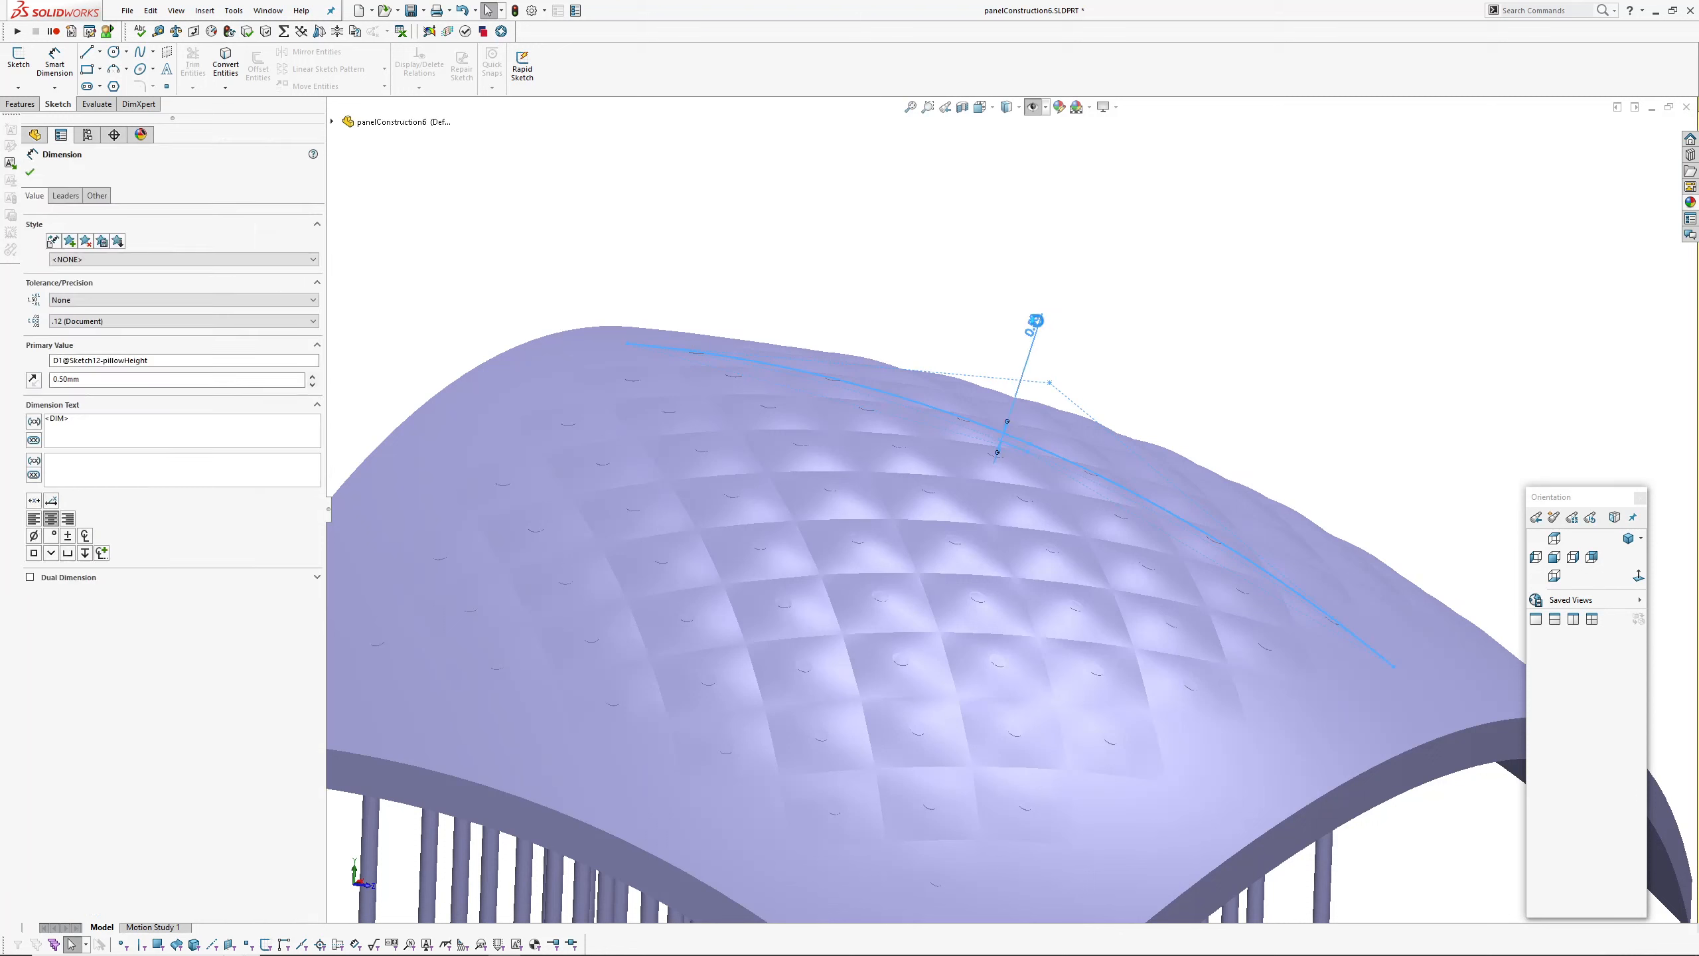
type("-.5")
key("Return")
left_click(1193, 299)
middle_click_drag(1033, 388, 1002, 558)
scroll(1001, 557, "up", 3)
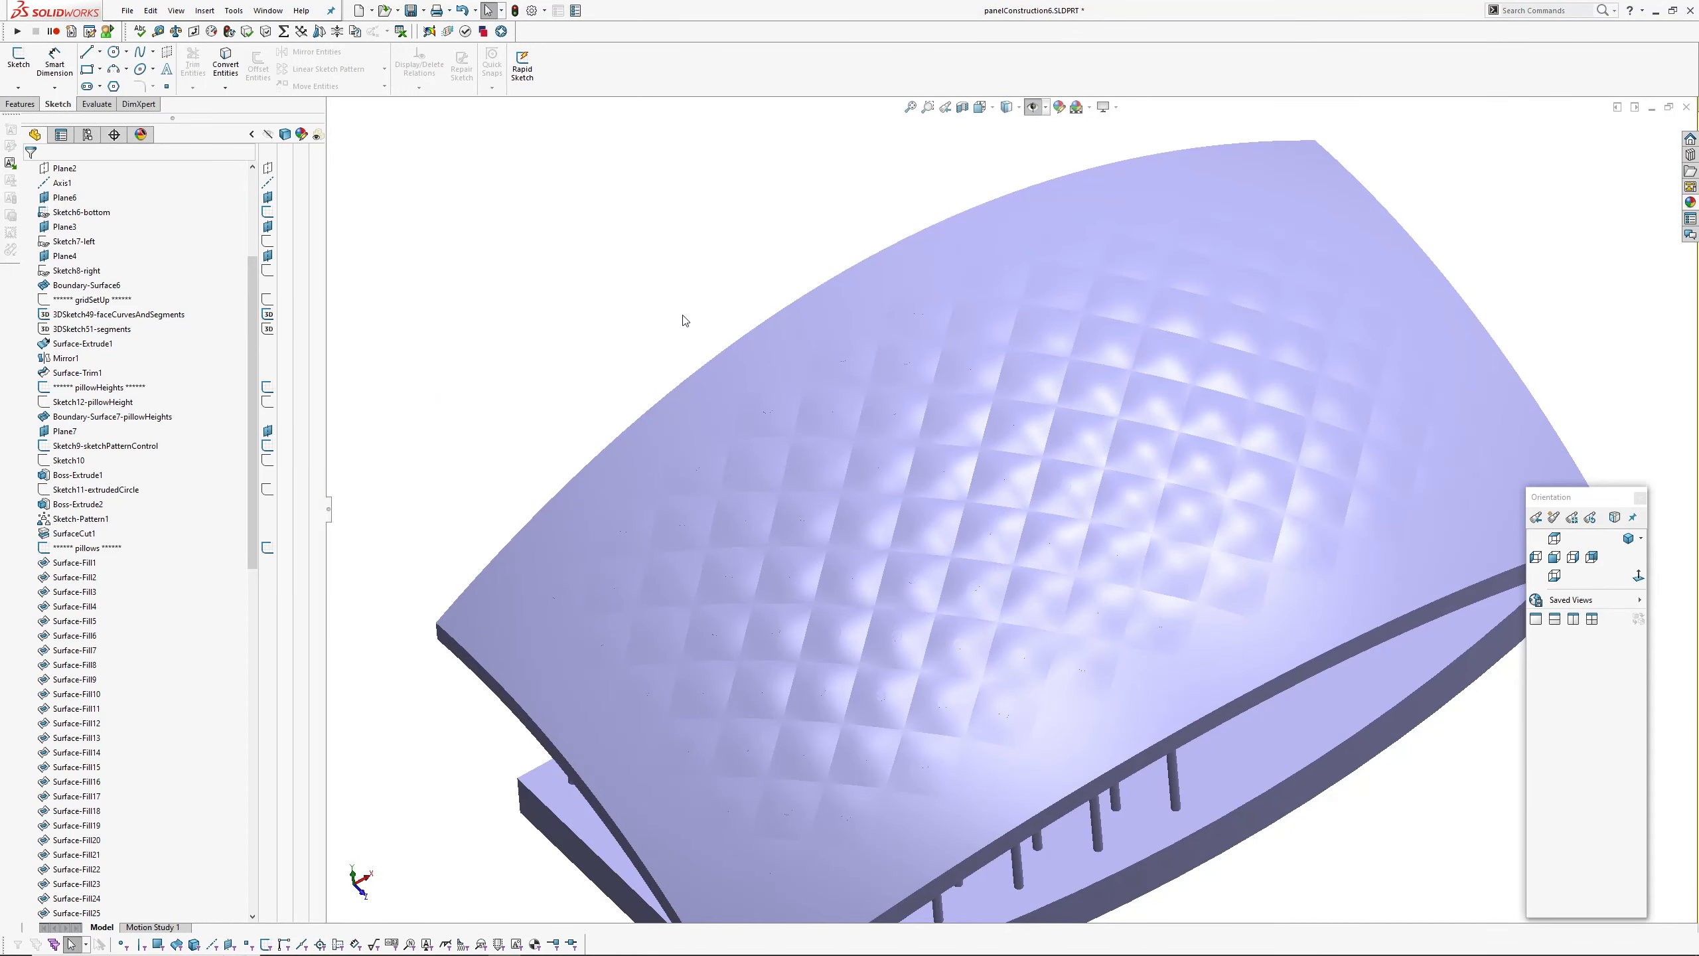
key("ctrl+b")
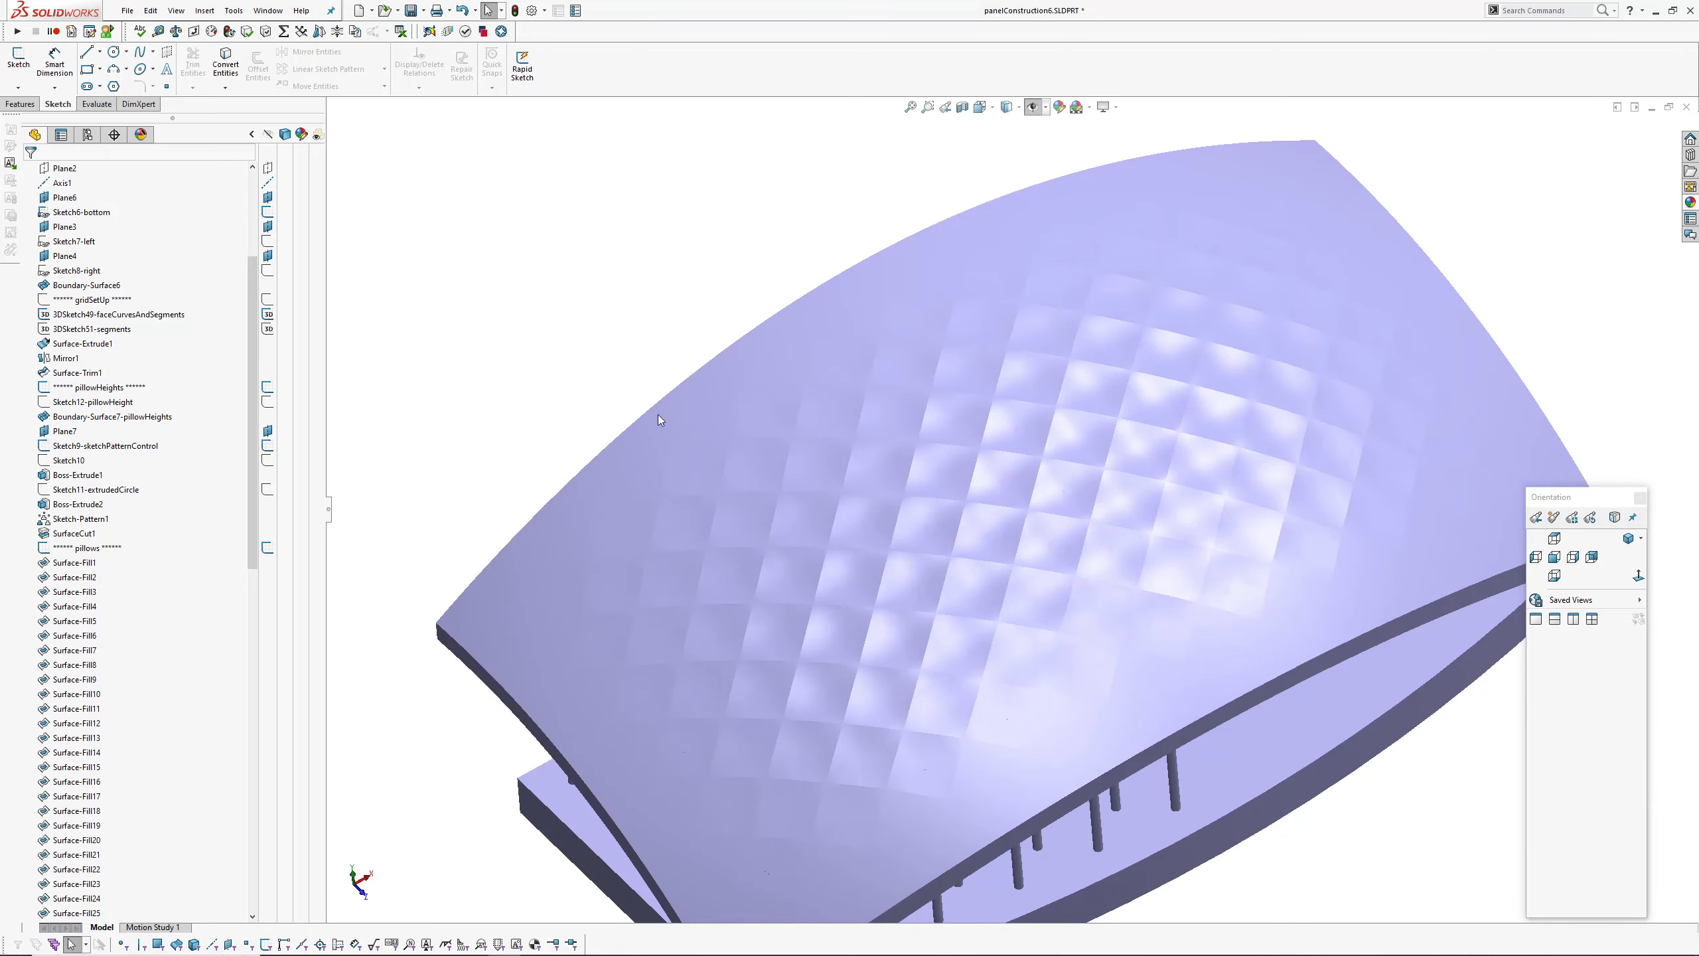
Hide the post body and inspect the pillow panel alone from several angles.
key("Tab")
middle_click_drag(1060, 502, 1065, 465)
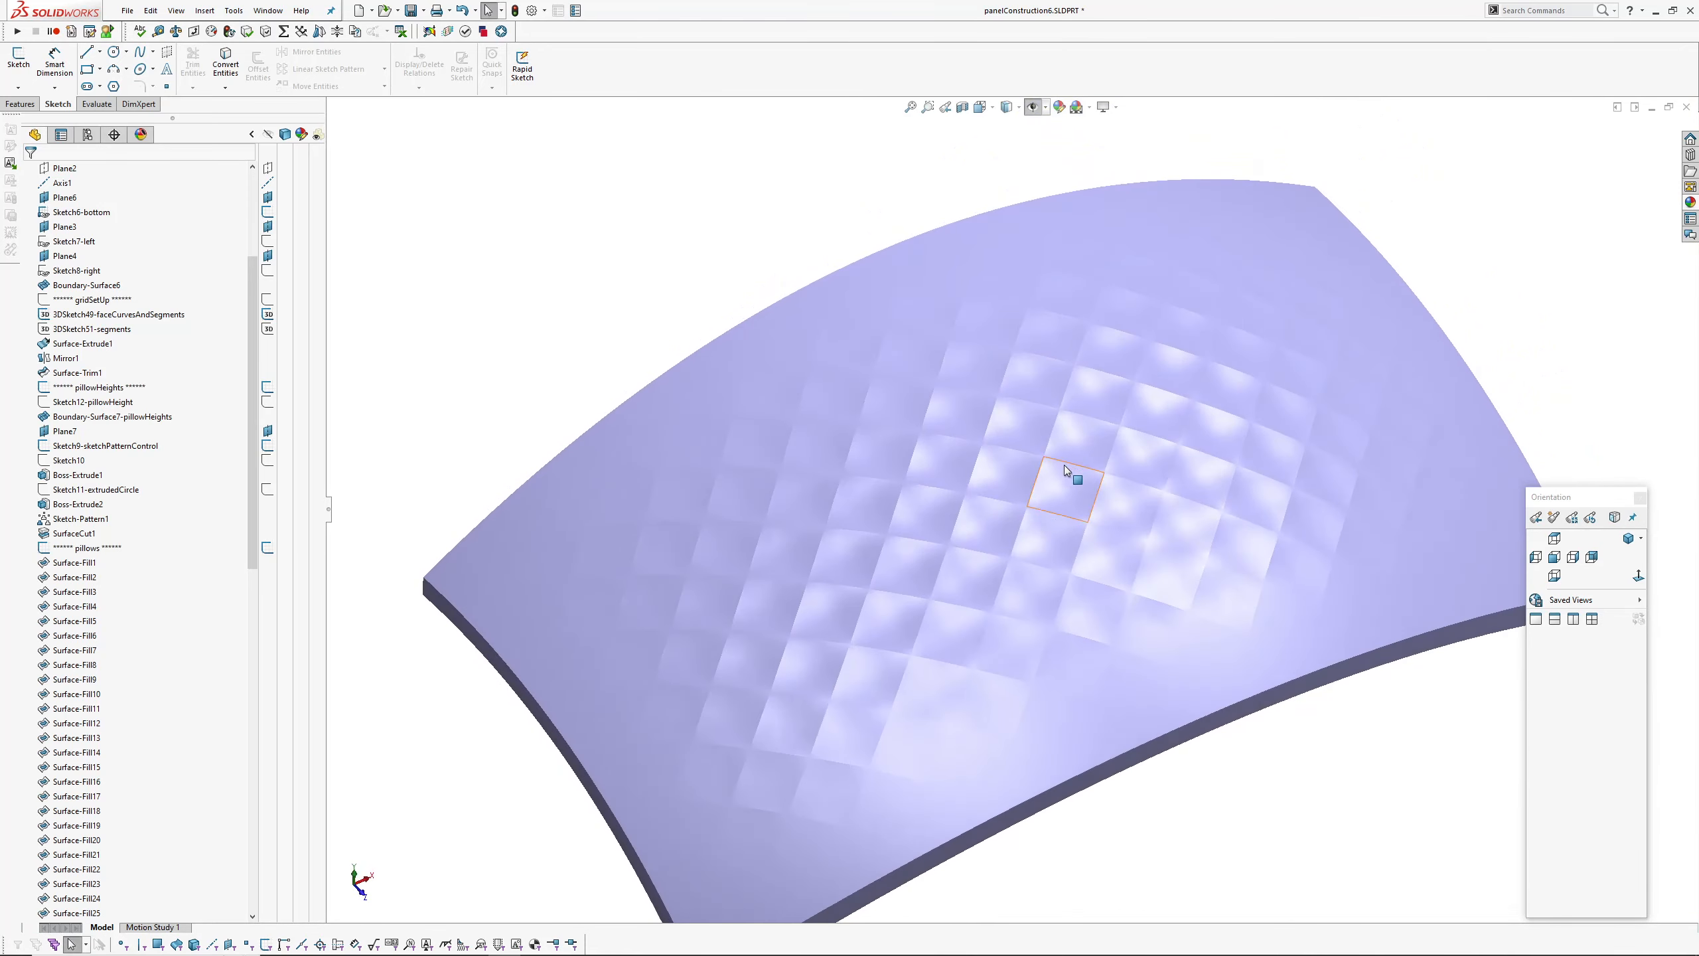
scroll(1065, 466, "down", 3)
middle_click_drag(1013, 536, 1031, 471)
scroll(1070, 514, "up", 6)
middle_click_drag(763, 704, 1032, 509)
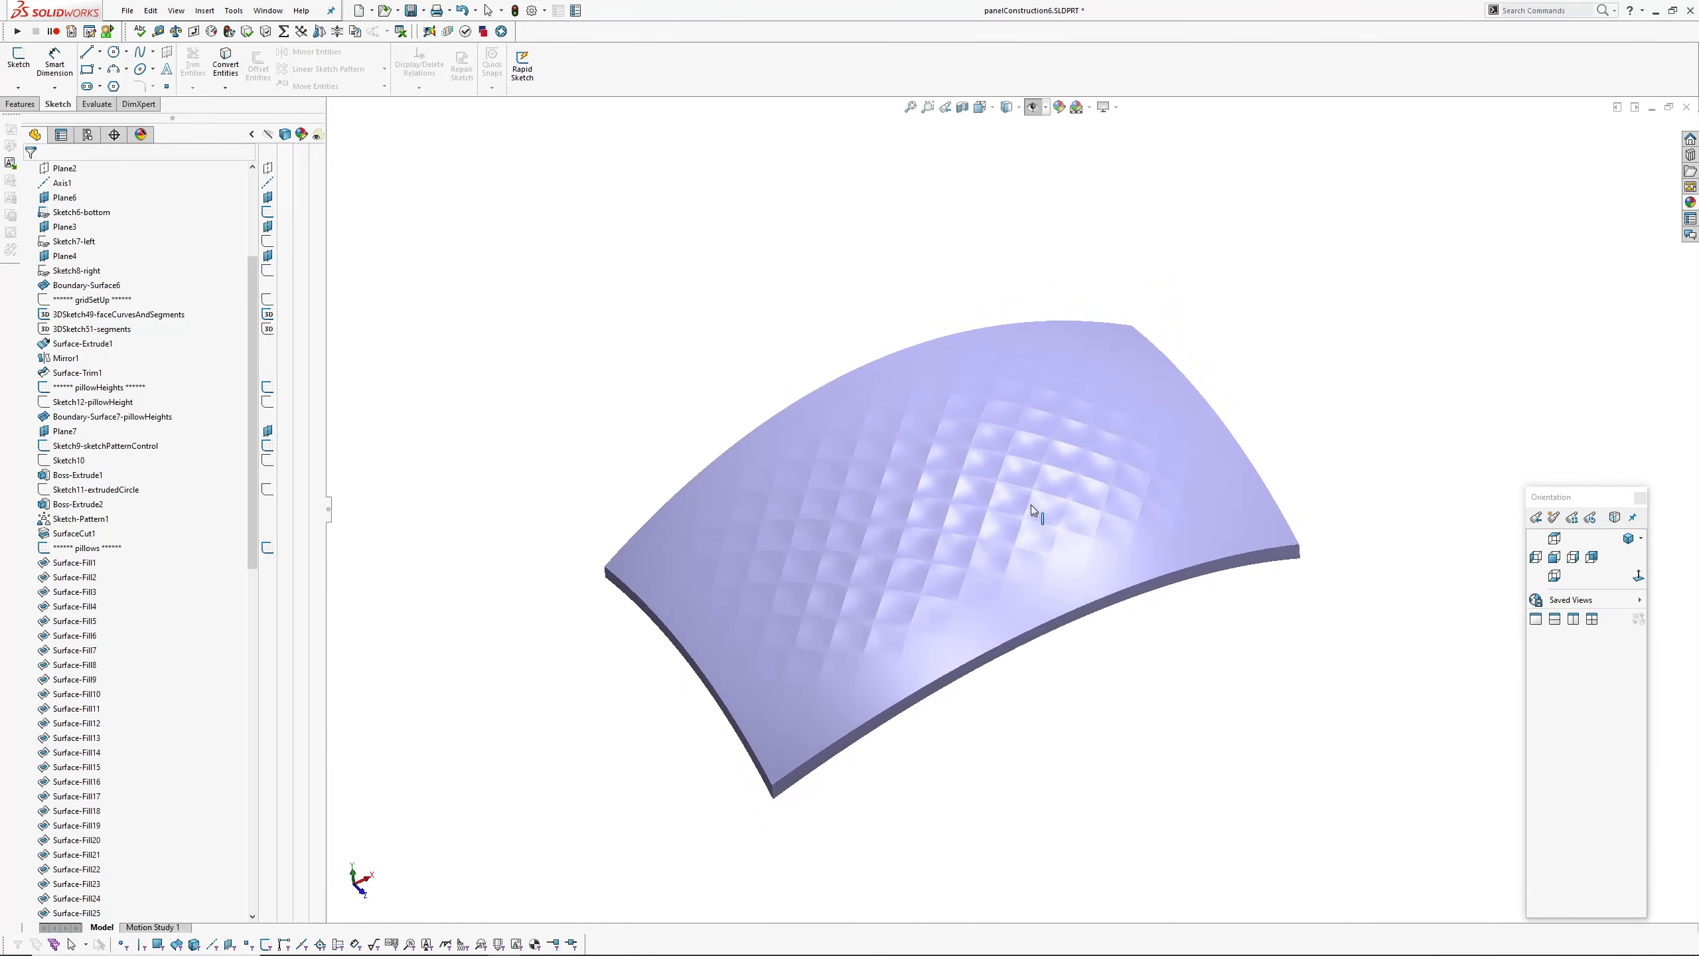
Set the angle dimension of the curve in Sketch6-bottom to 40 degrees.
scroll(134, 488, "up", 5)
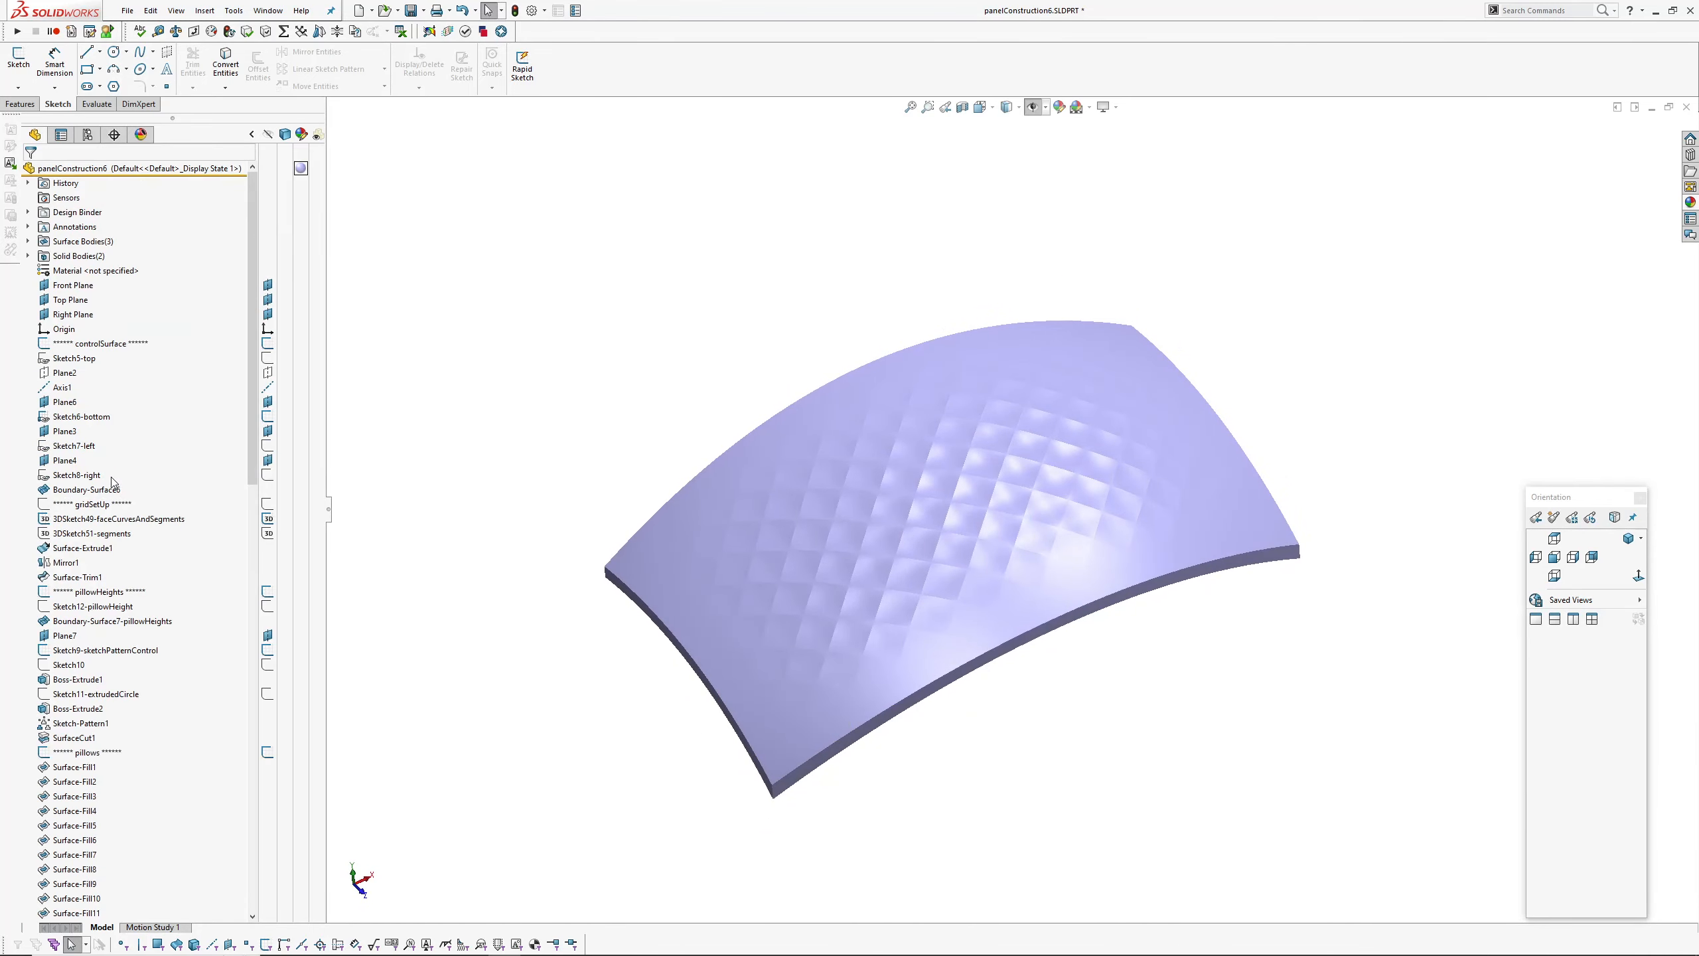
left_click(79, 416)
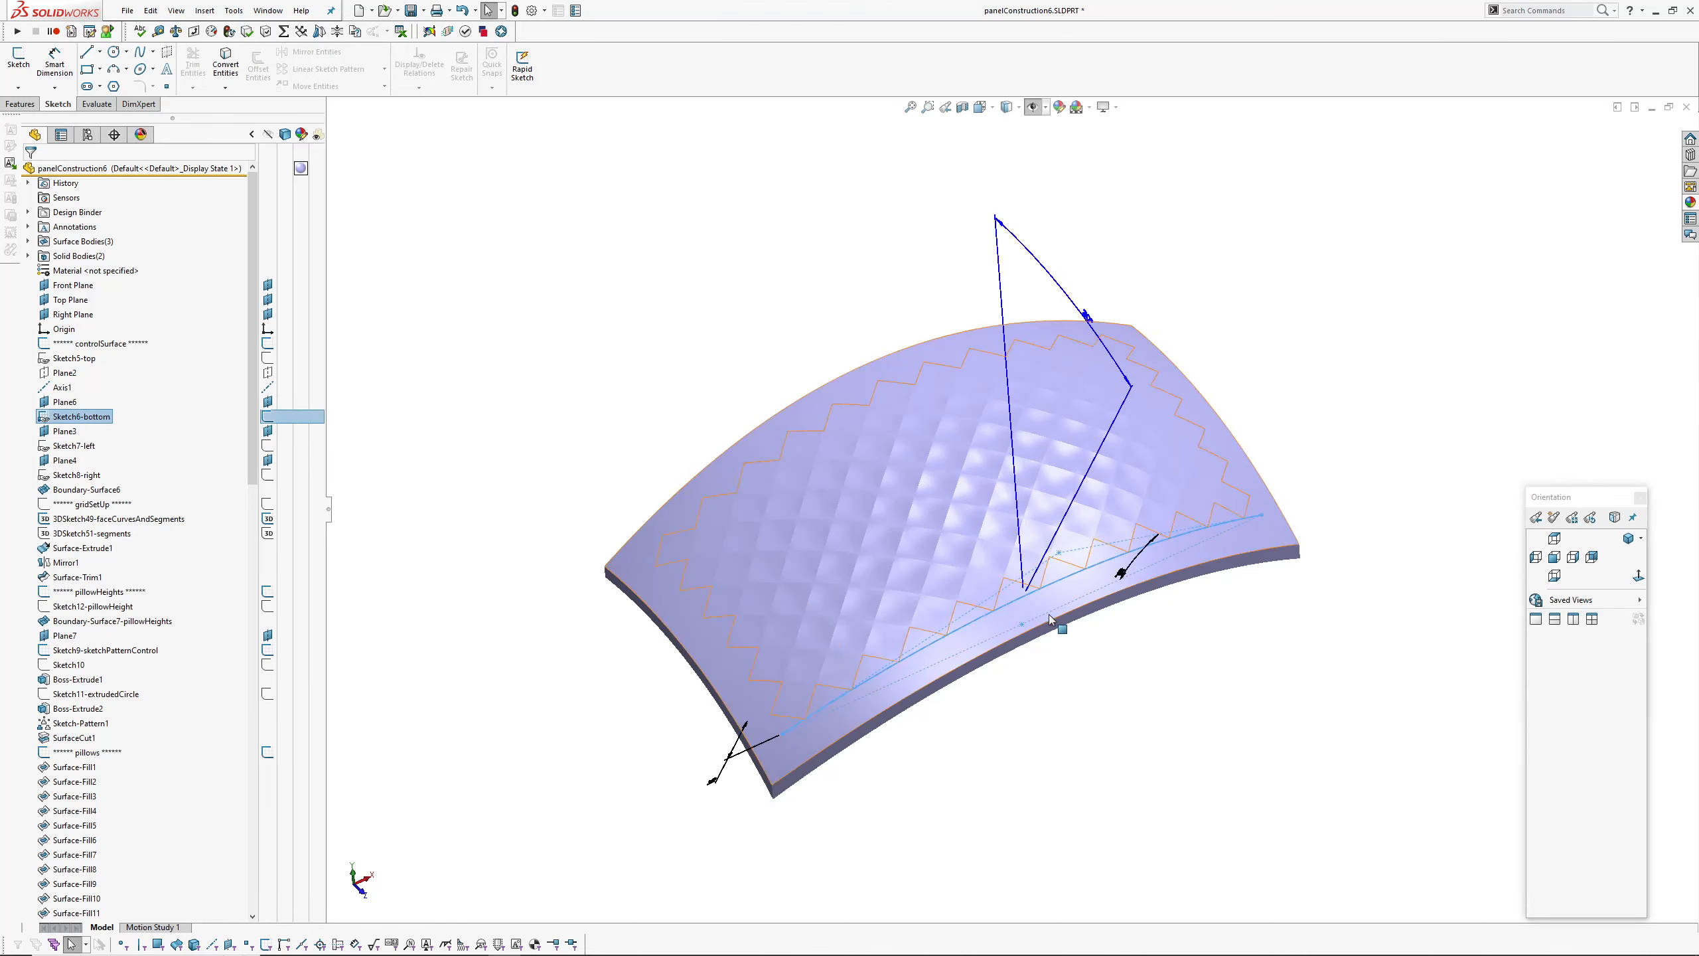
key("ctrl+8")
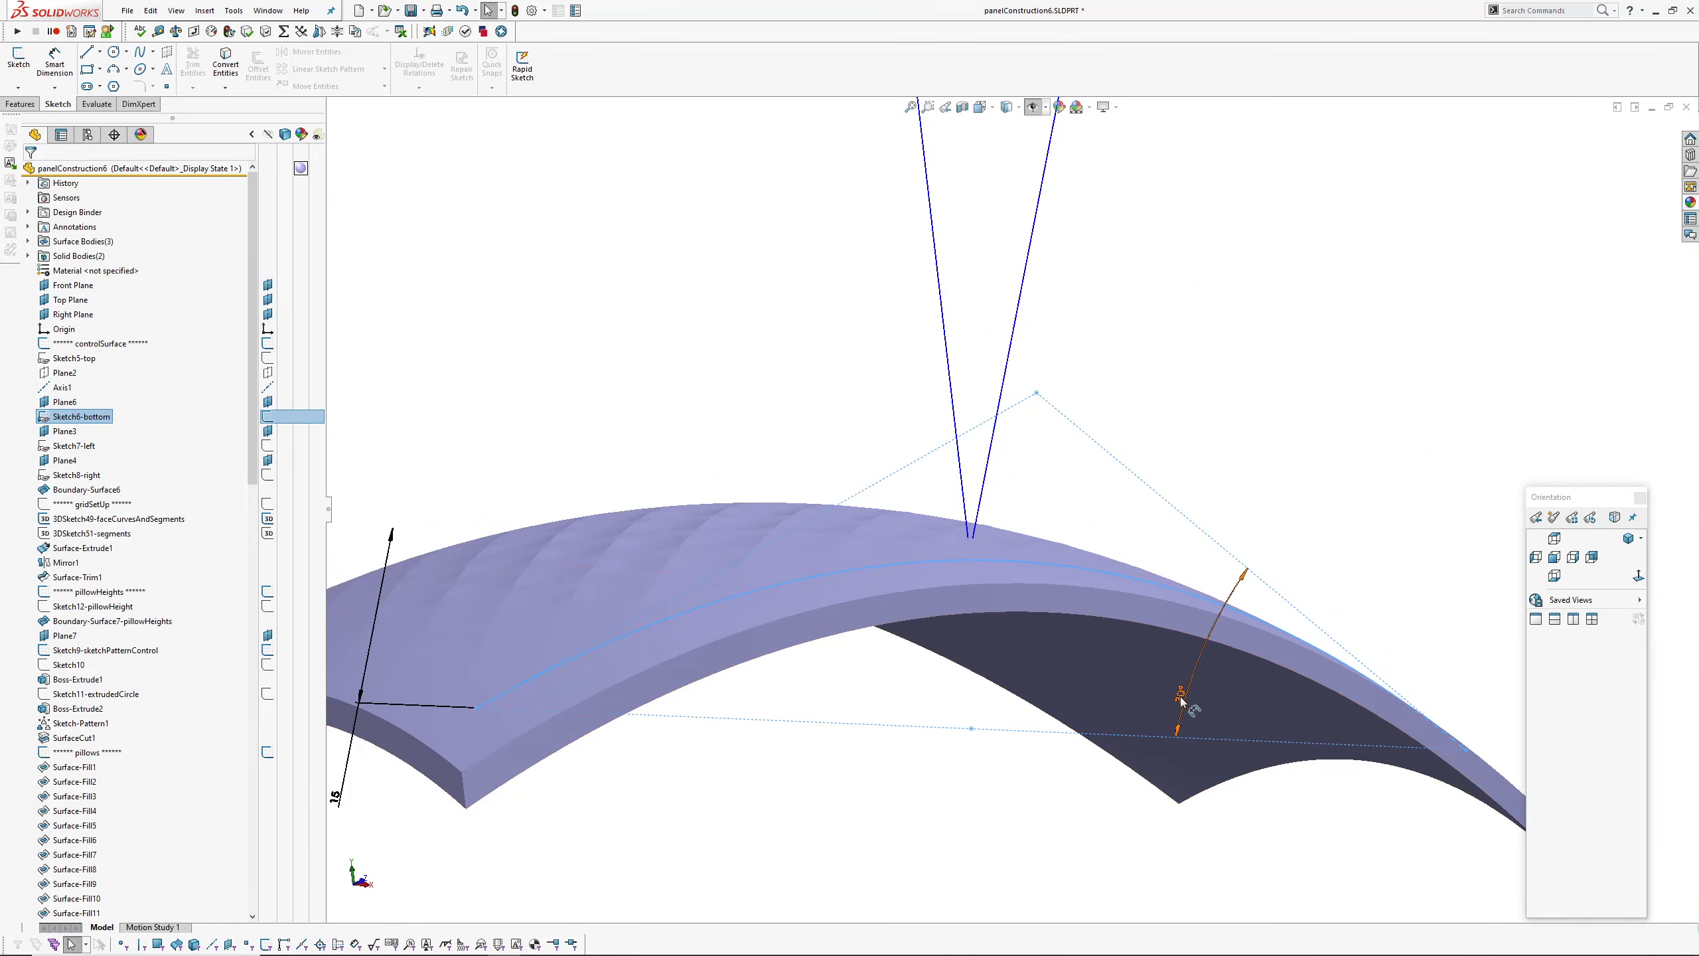
double_click(1181, 700)
type("40")
key("Return")
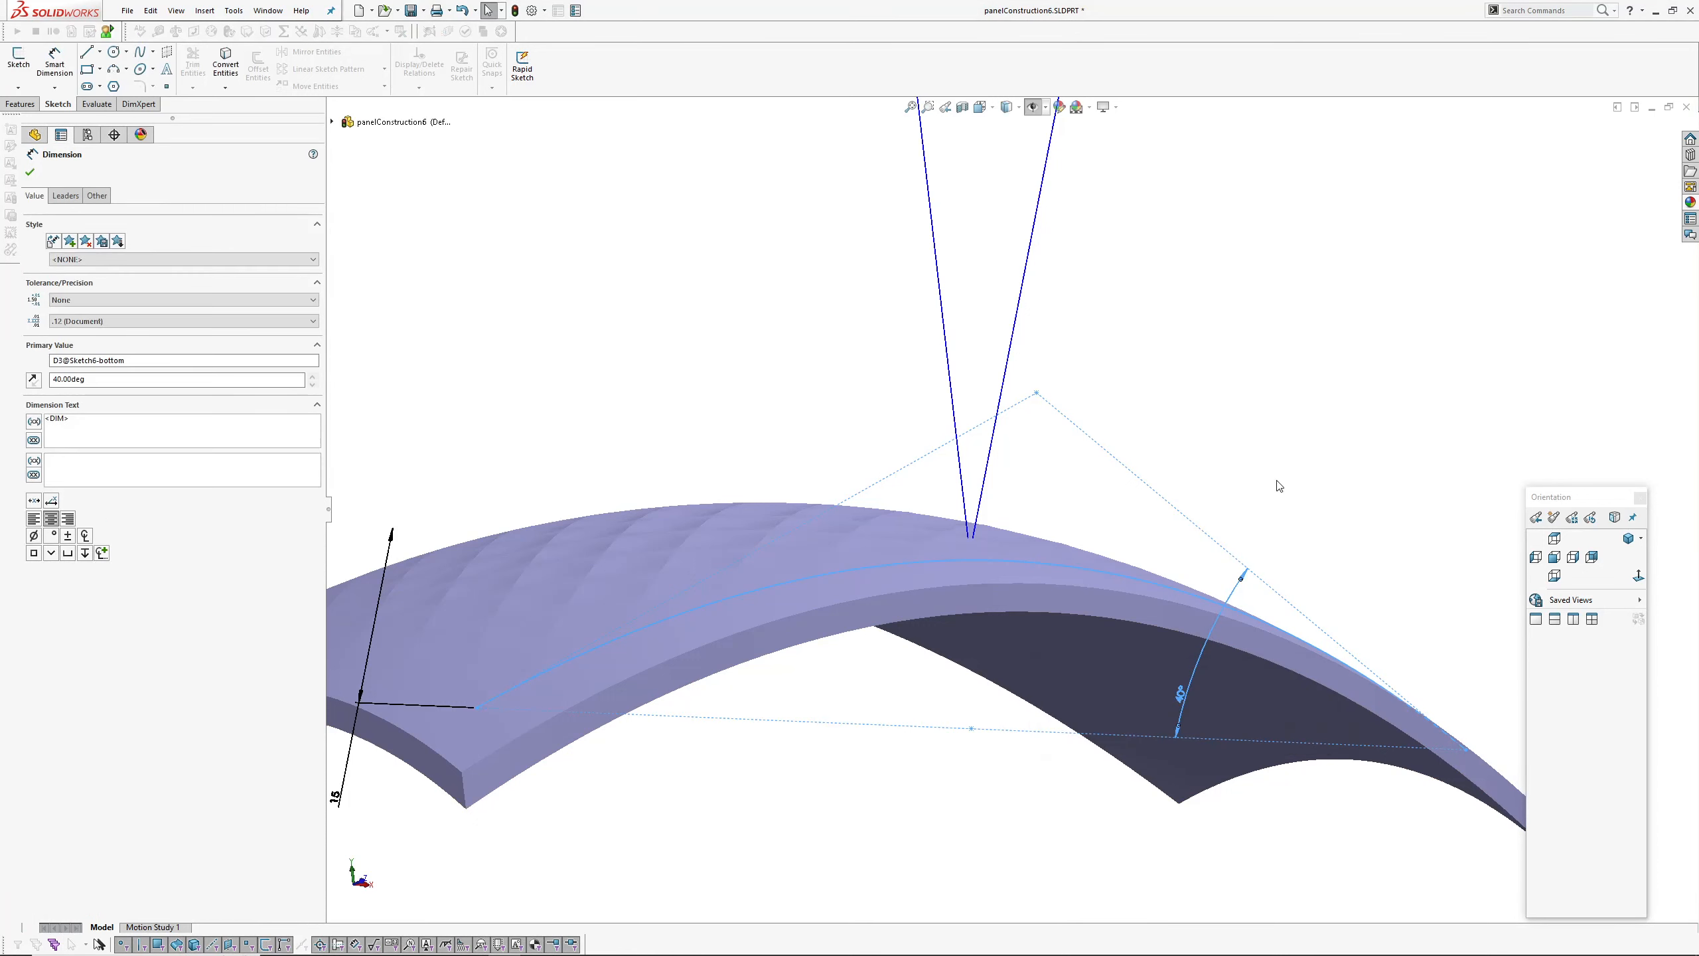
Rebuild the panel with the edited bottom curve and examine its overall curvature and pillow pattern from several angles.
key("Escape")
scroll(1024, 508, "up", 2)
mouse_move(1032, 526)
middle_mouse_down()
mouse_move(845, 546)
mouse_move(1048, 797)
middle_mouse_up()
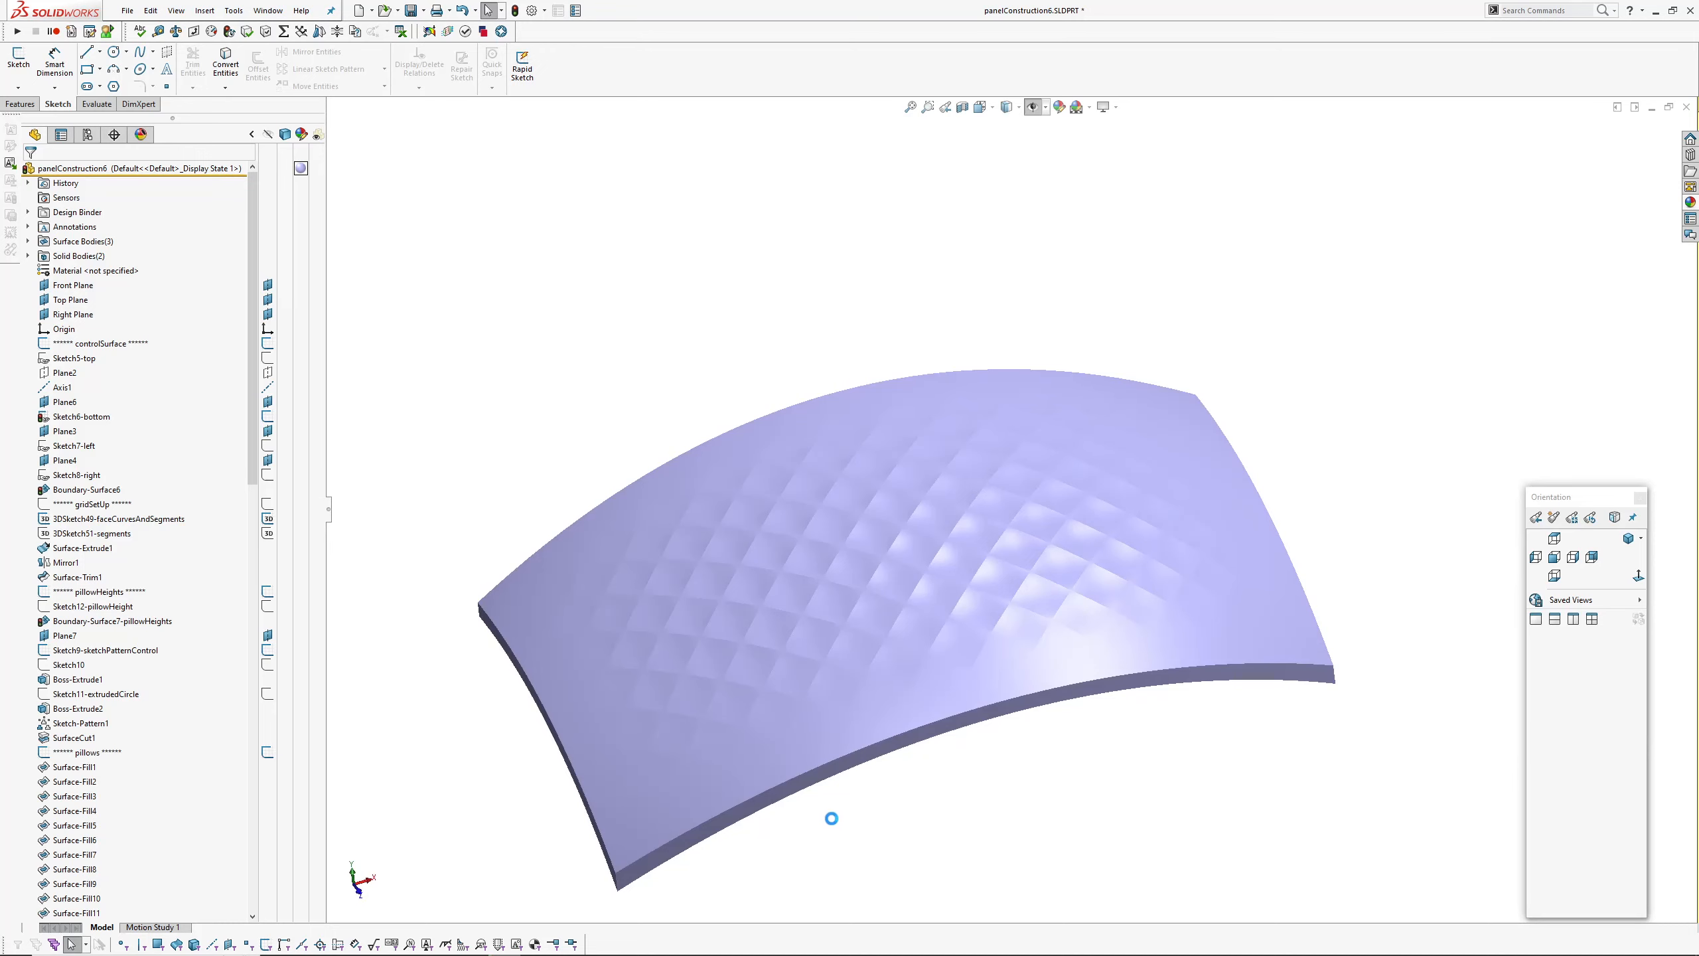
middle_click_drag(965, 646, 926, 539)
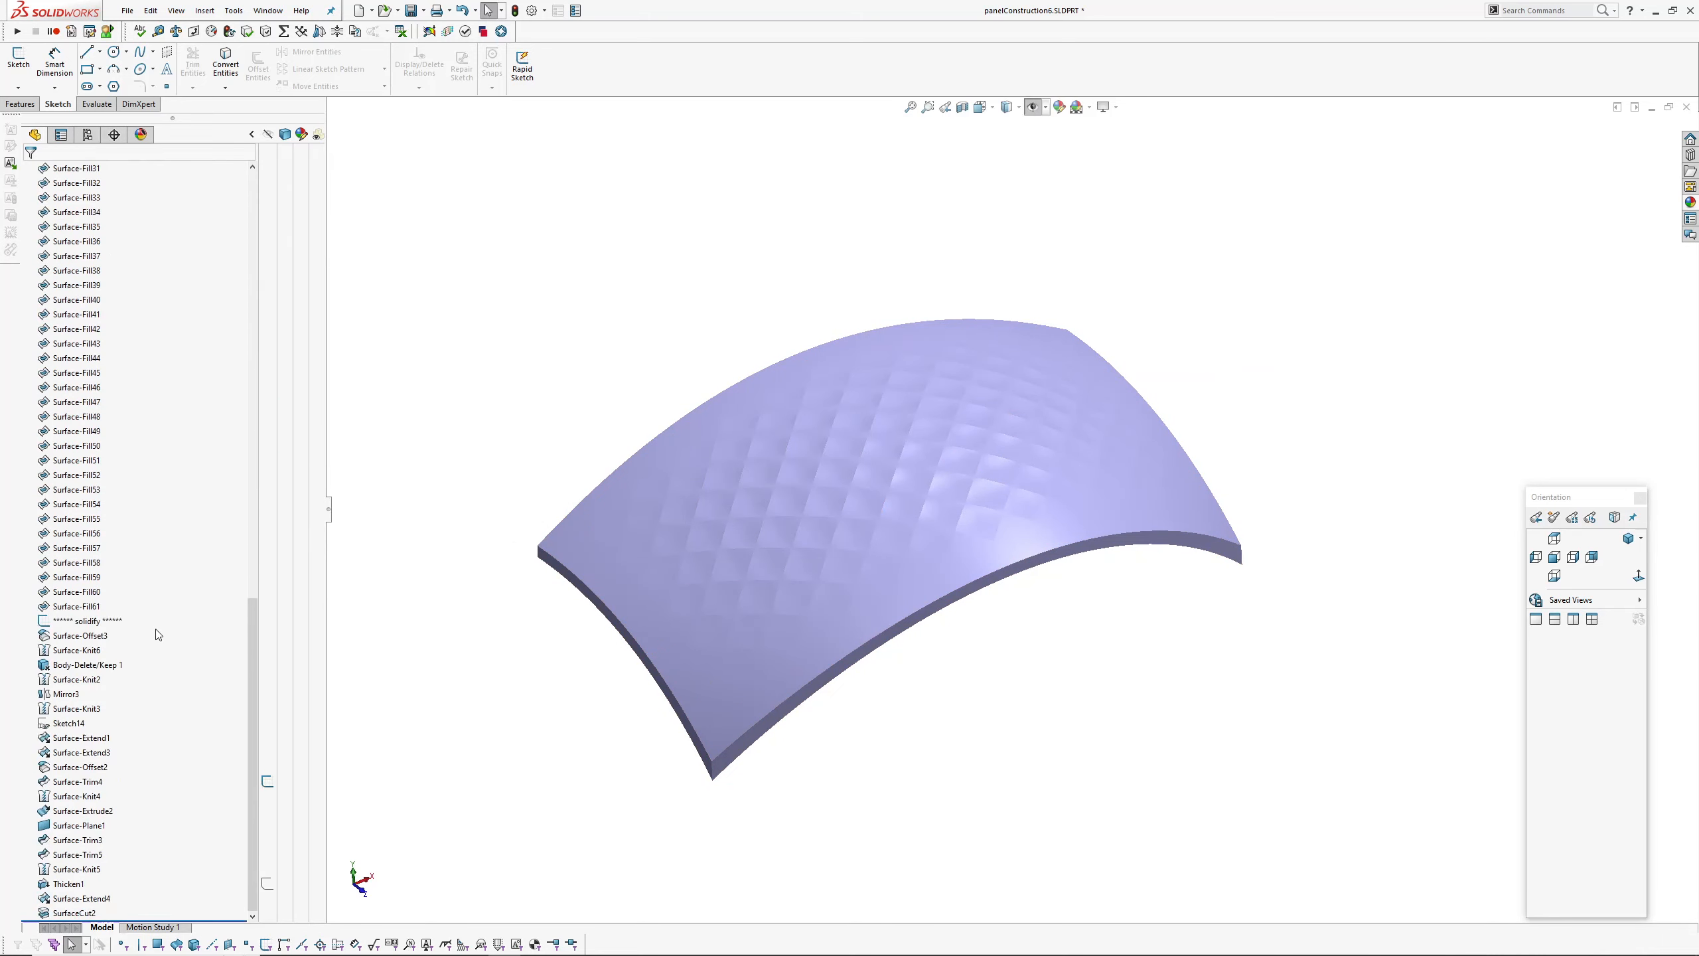
scroll(165, 617, "up", 7)
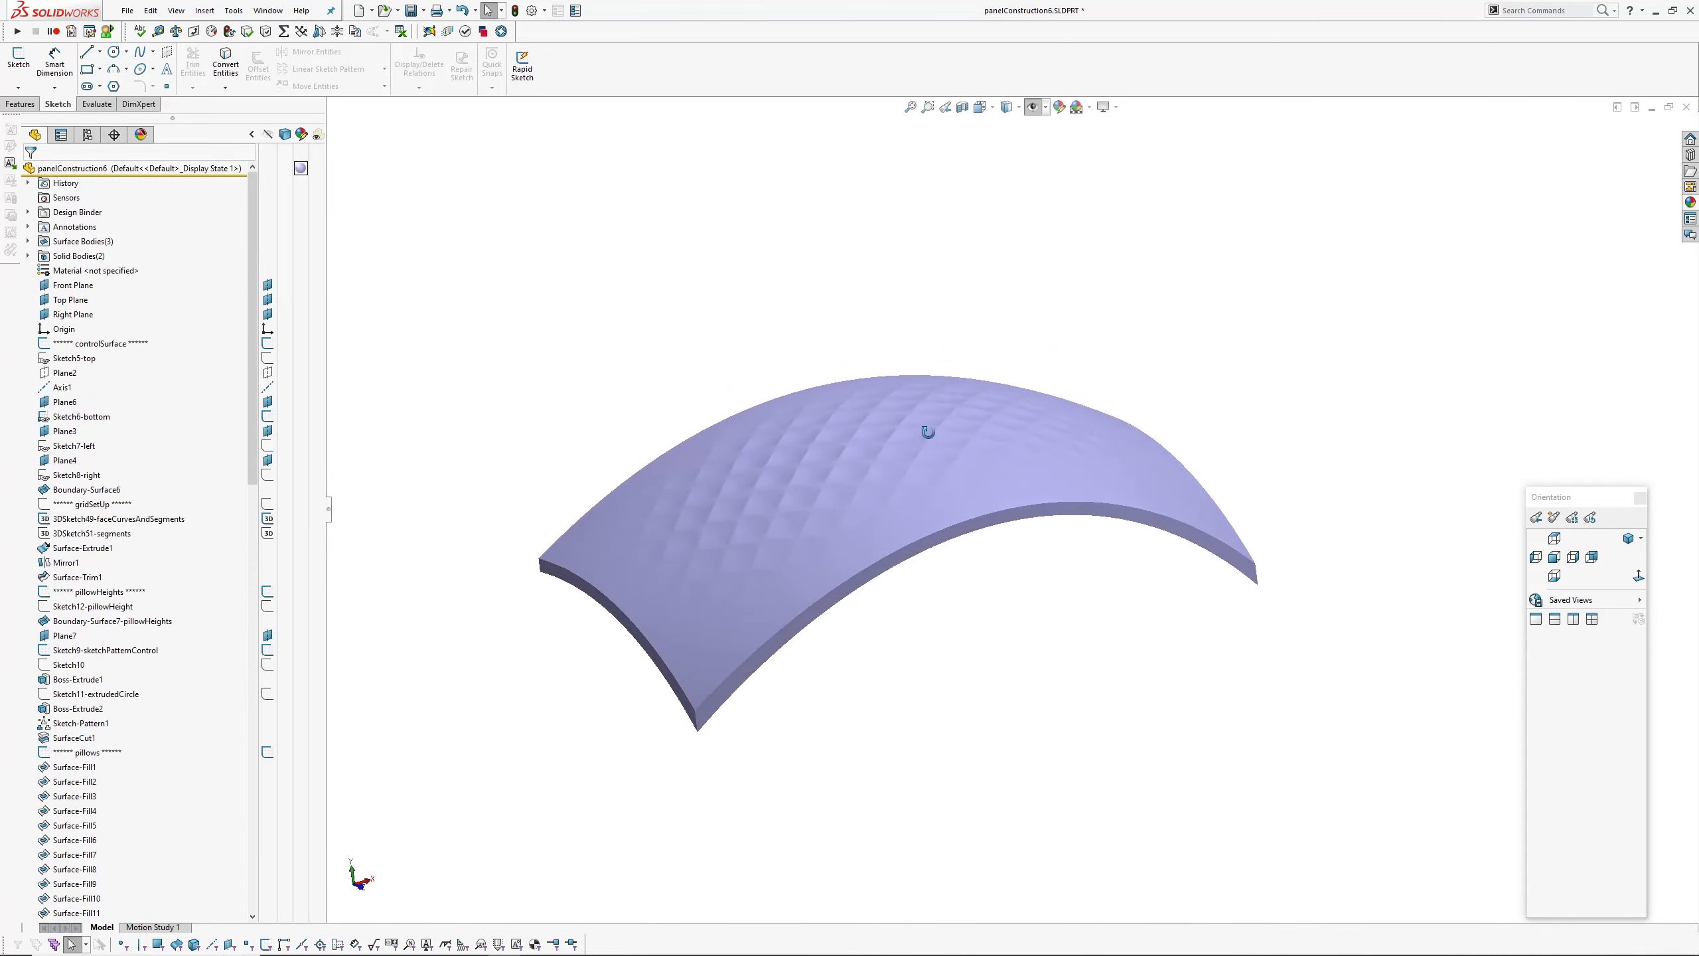
middle_click_drag(946, 390, 897, 524)
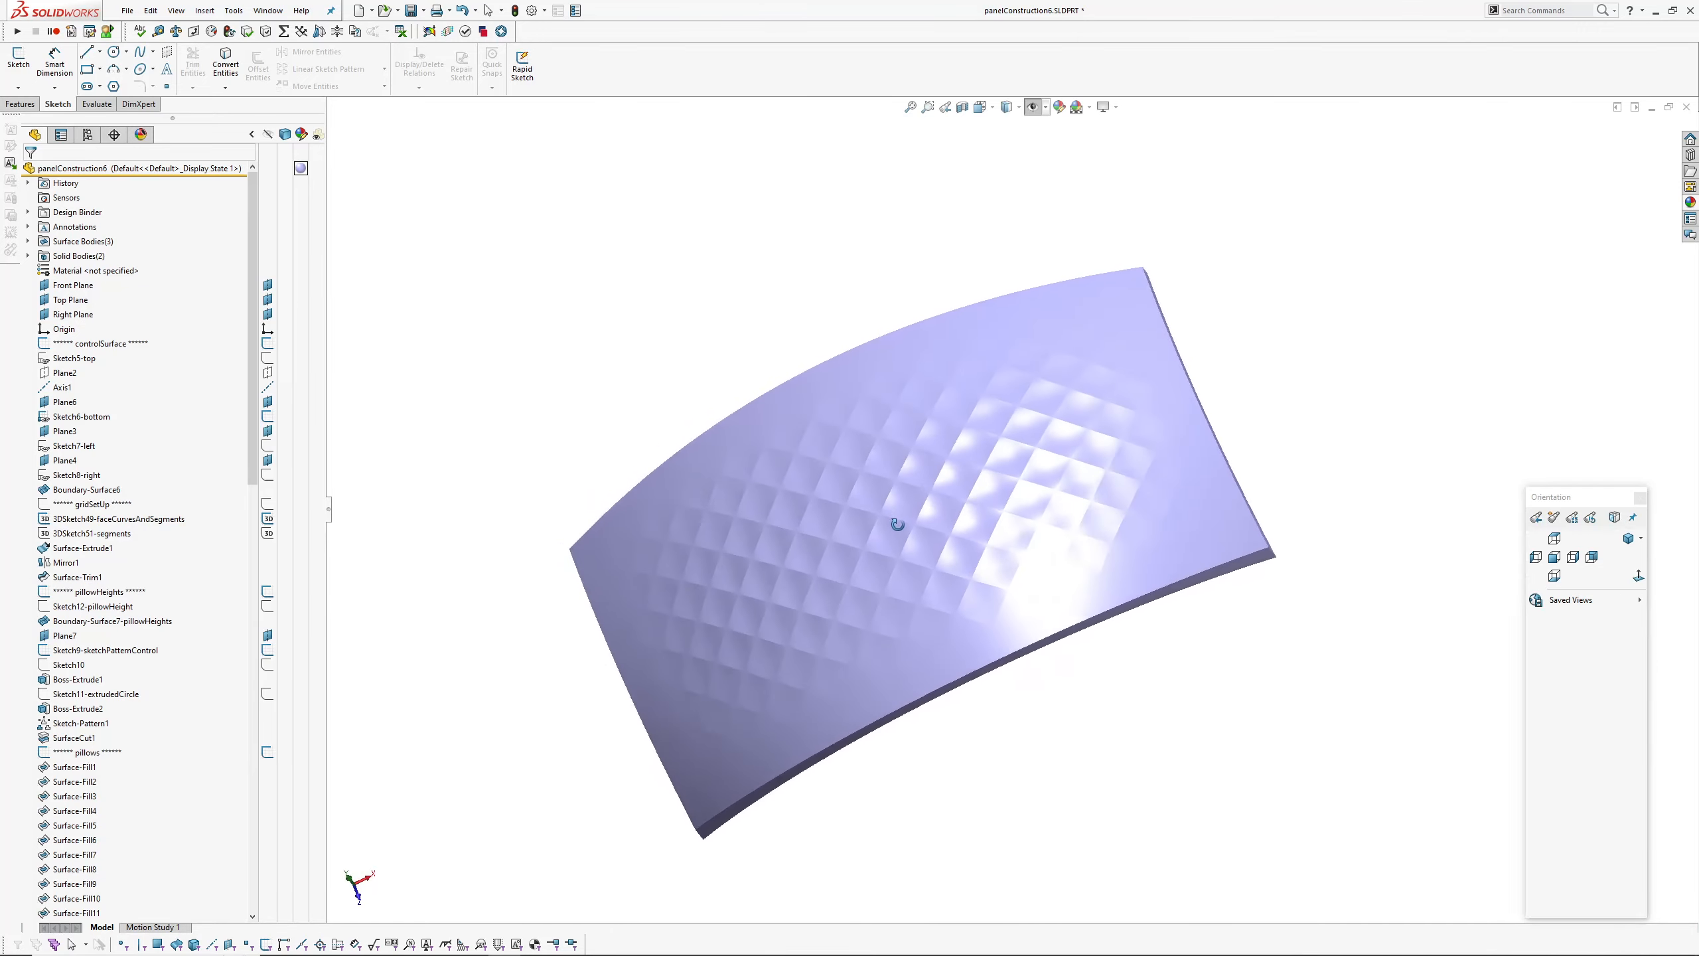
middle_click_drag(902, 458, 970, 560)
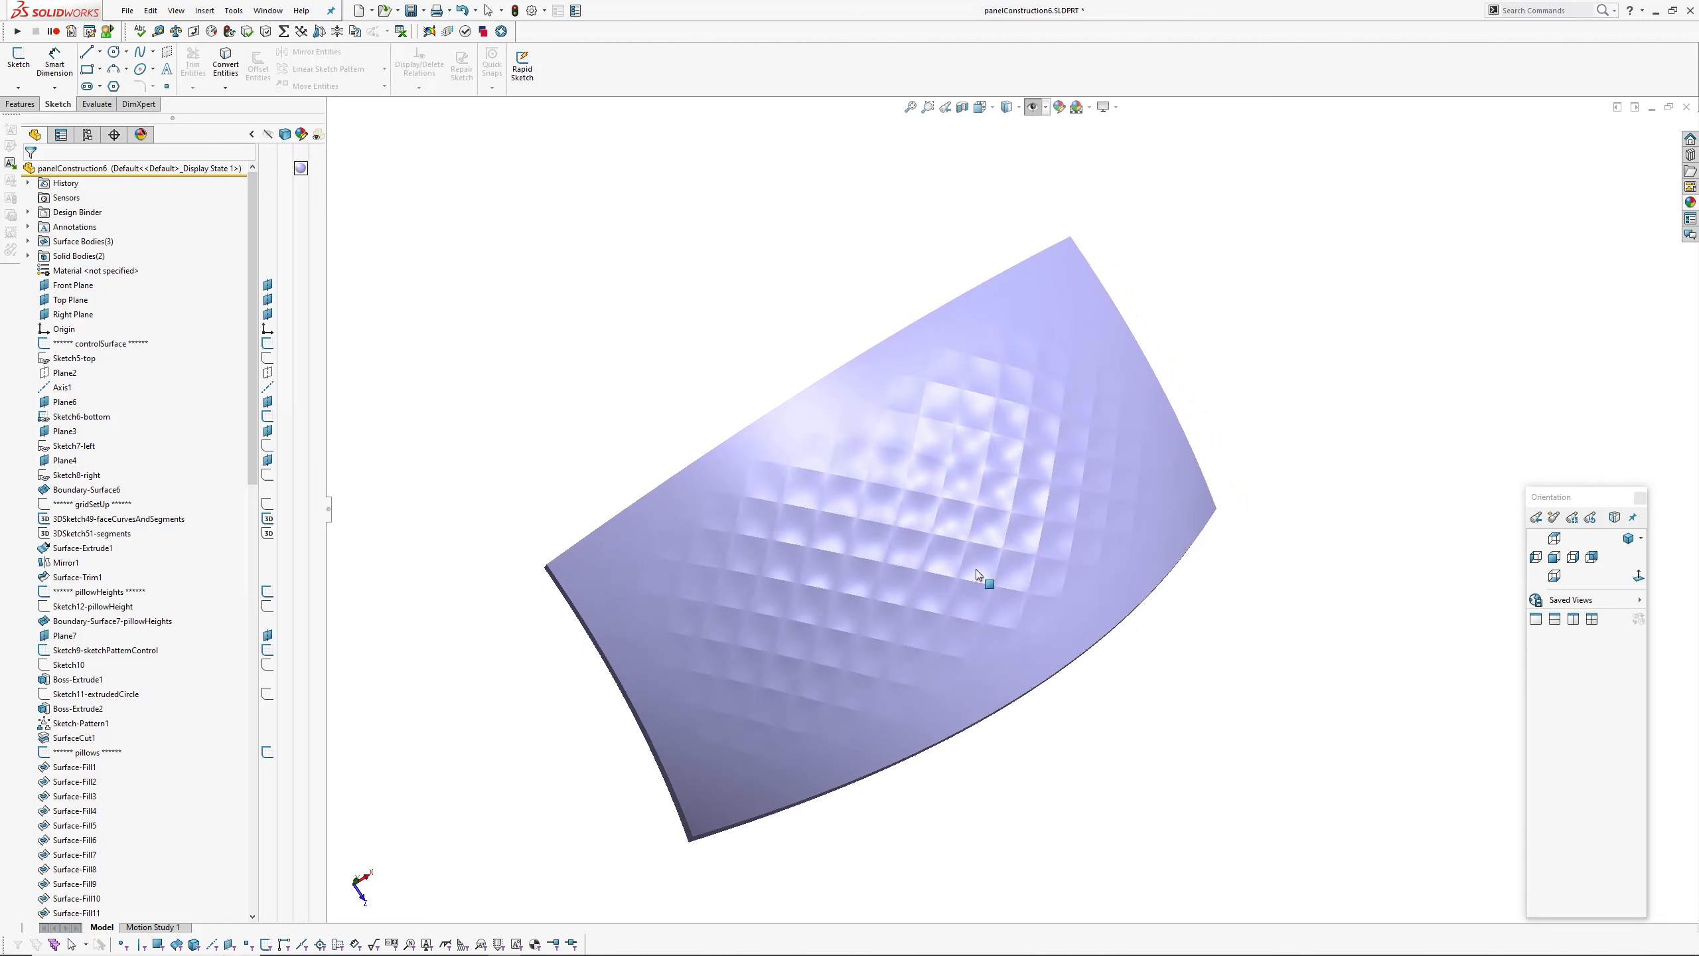
middle_click_drag(731, 677, 876, 635)
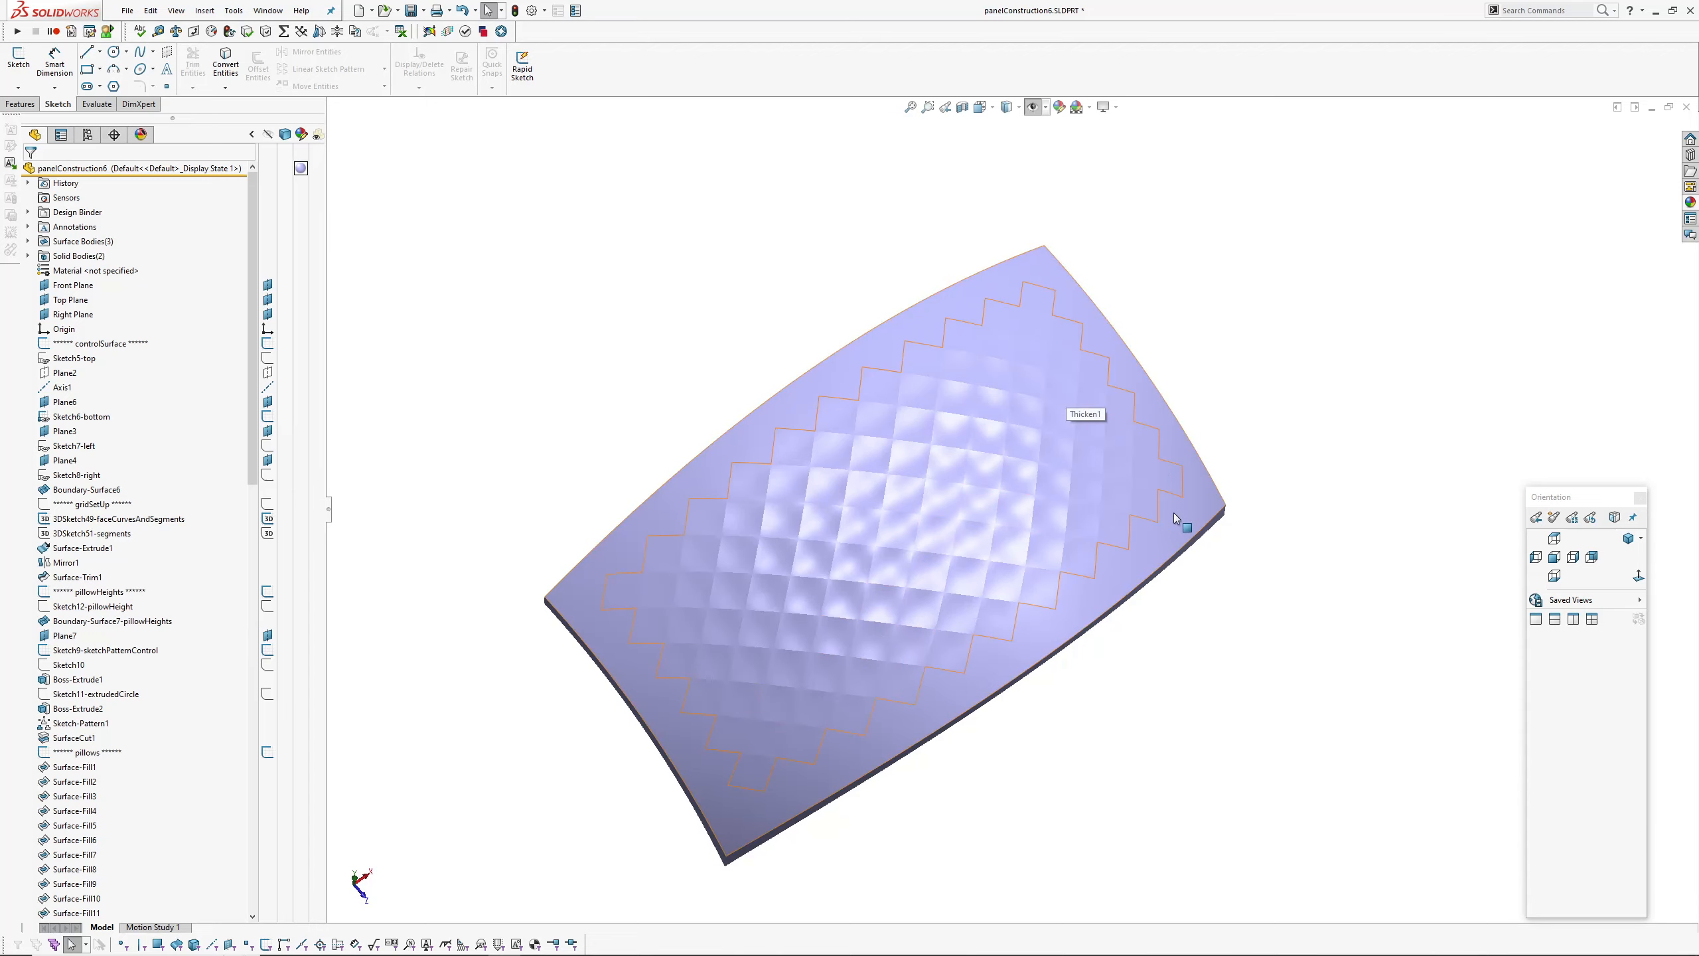
middle_click_drag(1173, 513, 1016, 608)
Examine up close how the individual pillows follow the more strongly curved panel surface.
scroll(1055, 514, "down", 5)
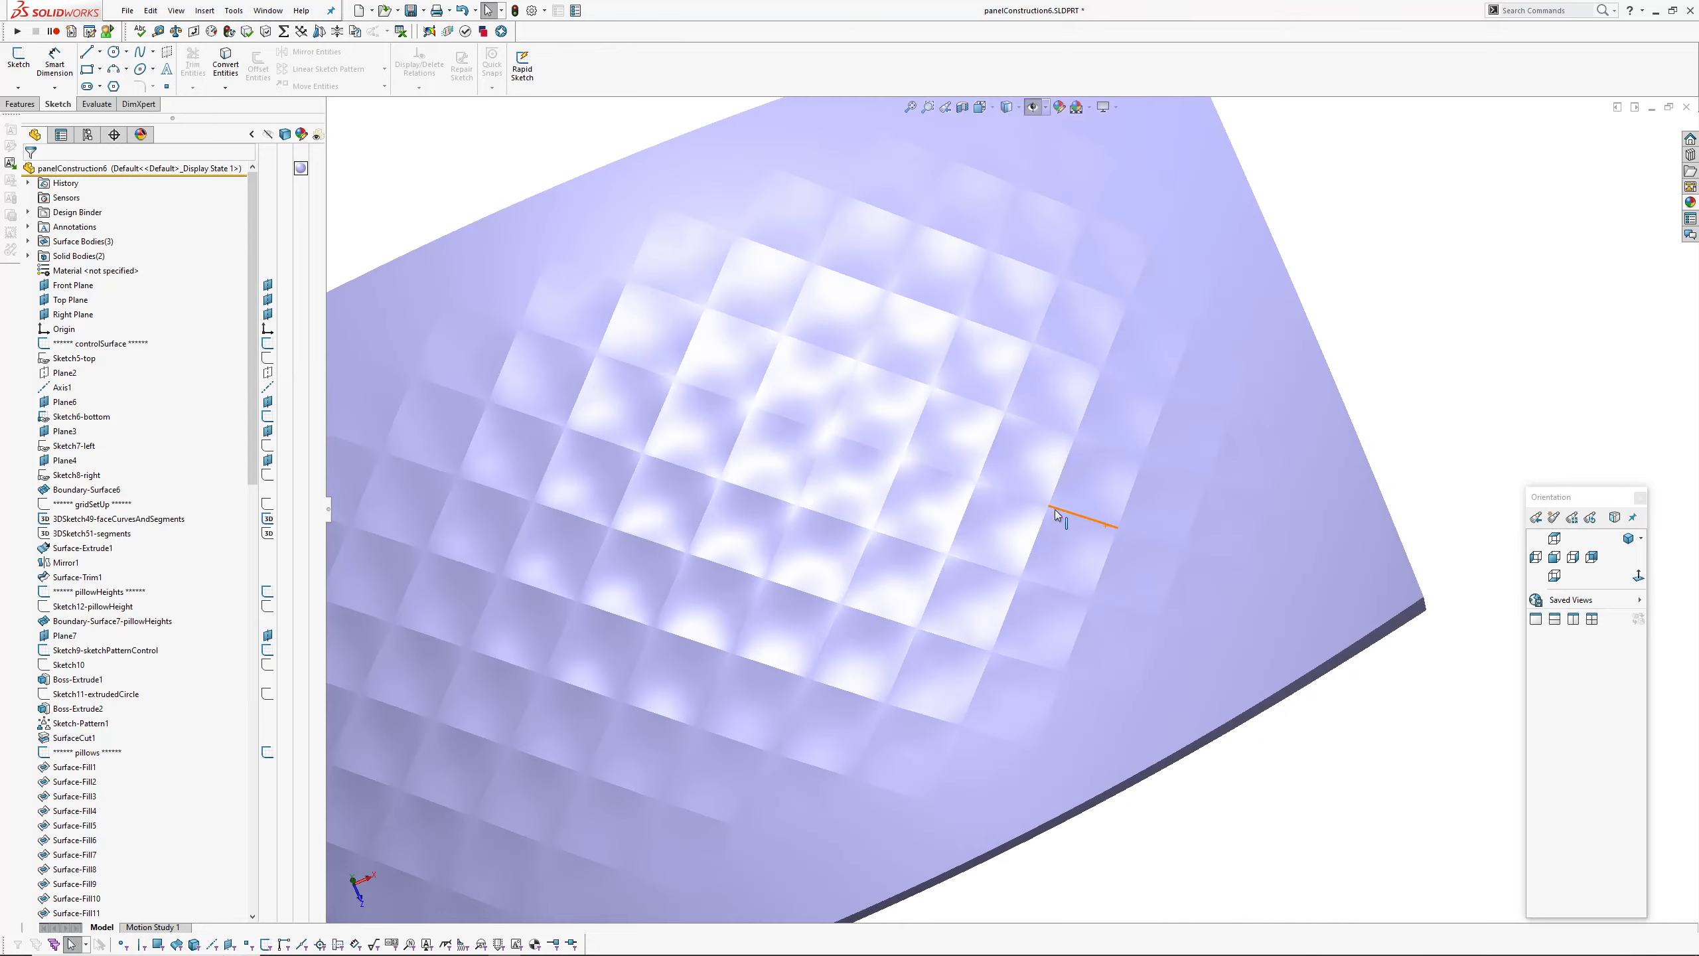
scroll(1055, 514, "up", 5)
middle_click_drag(918, 410, 848, 761)
scroll(910, 429, "down", 5)
middle_click_drag(910, 429, 926, 532)
scroll(913, 532, "up", 2)
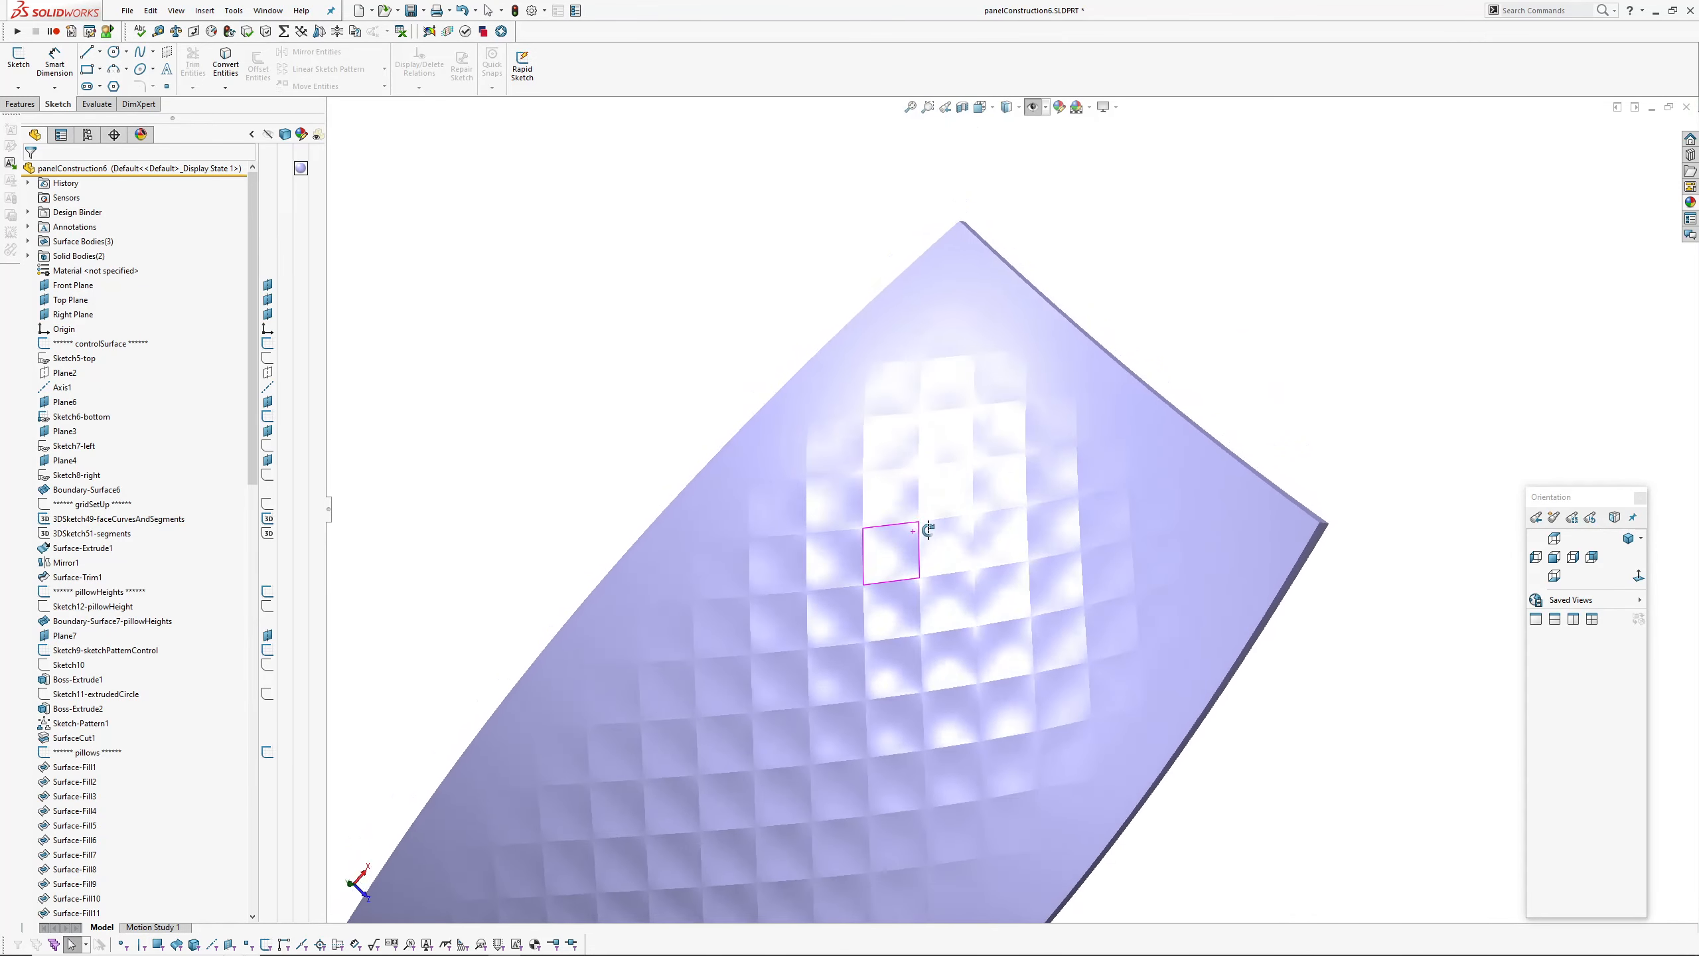
scroll(925, 532, "up", 5)
scroll(932, 645, "down", 4)
middle_click_drag(953, 644, 955, 588, "ctrl")
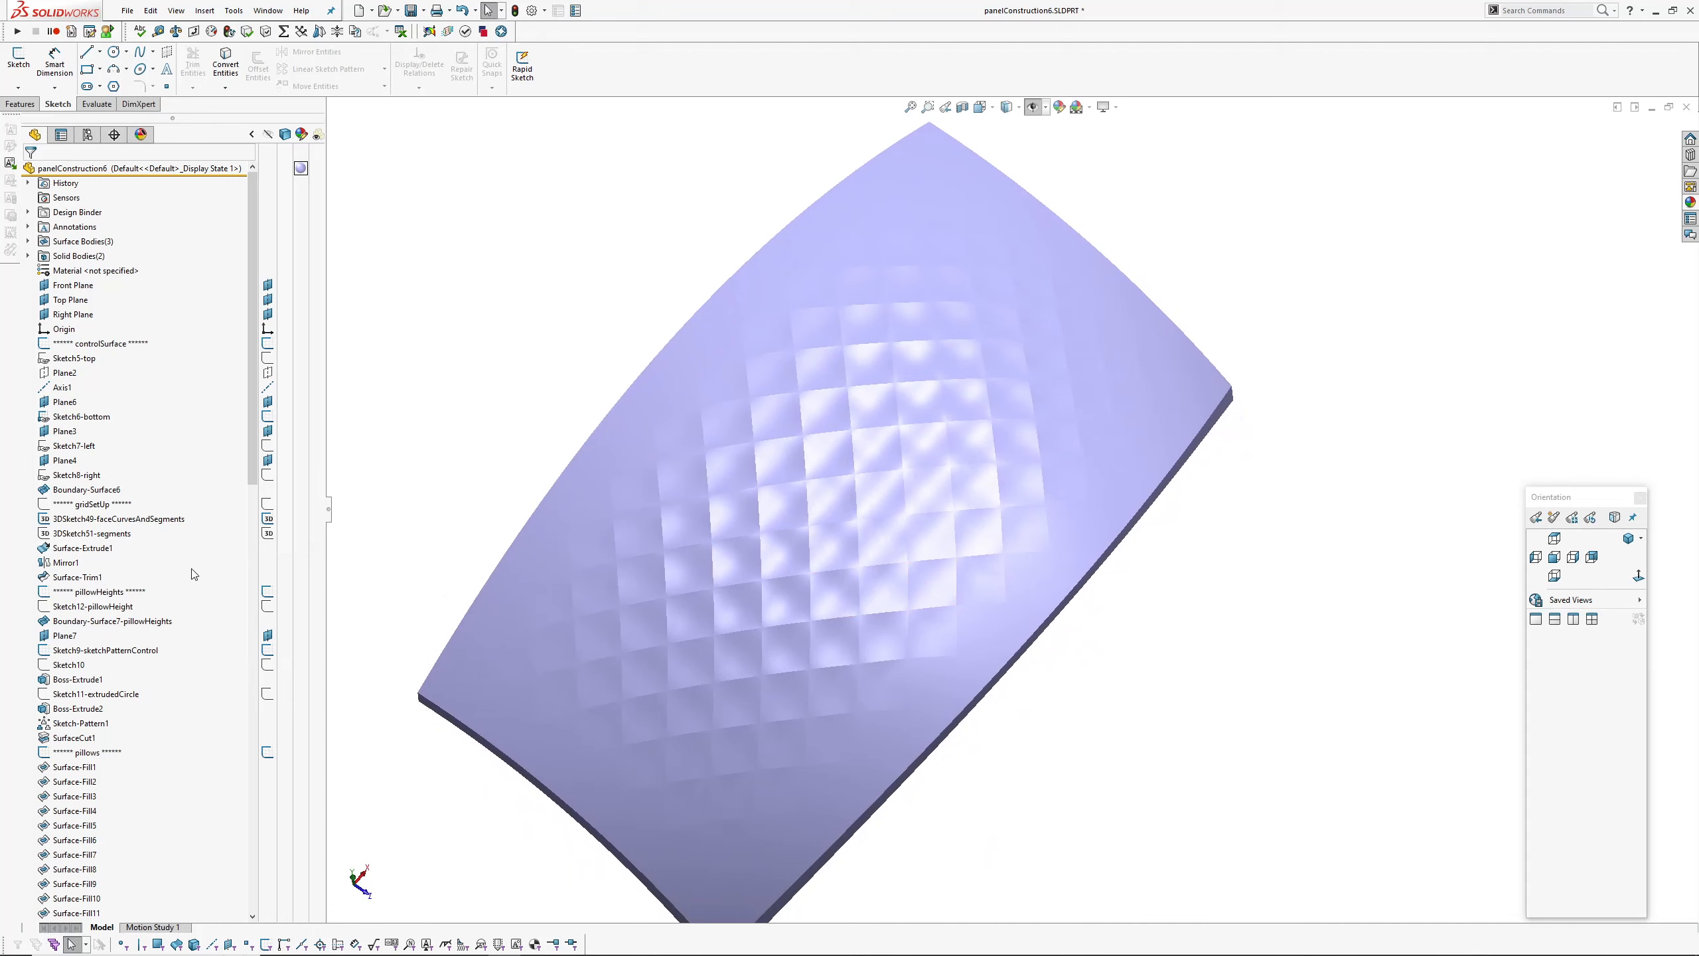
Change the height dimension in Sketch12-pillowHeight and rebuild the model.
scroll(876, 511, "down", 3)
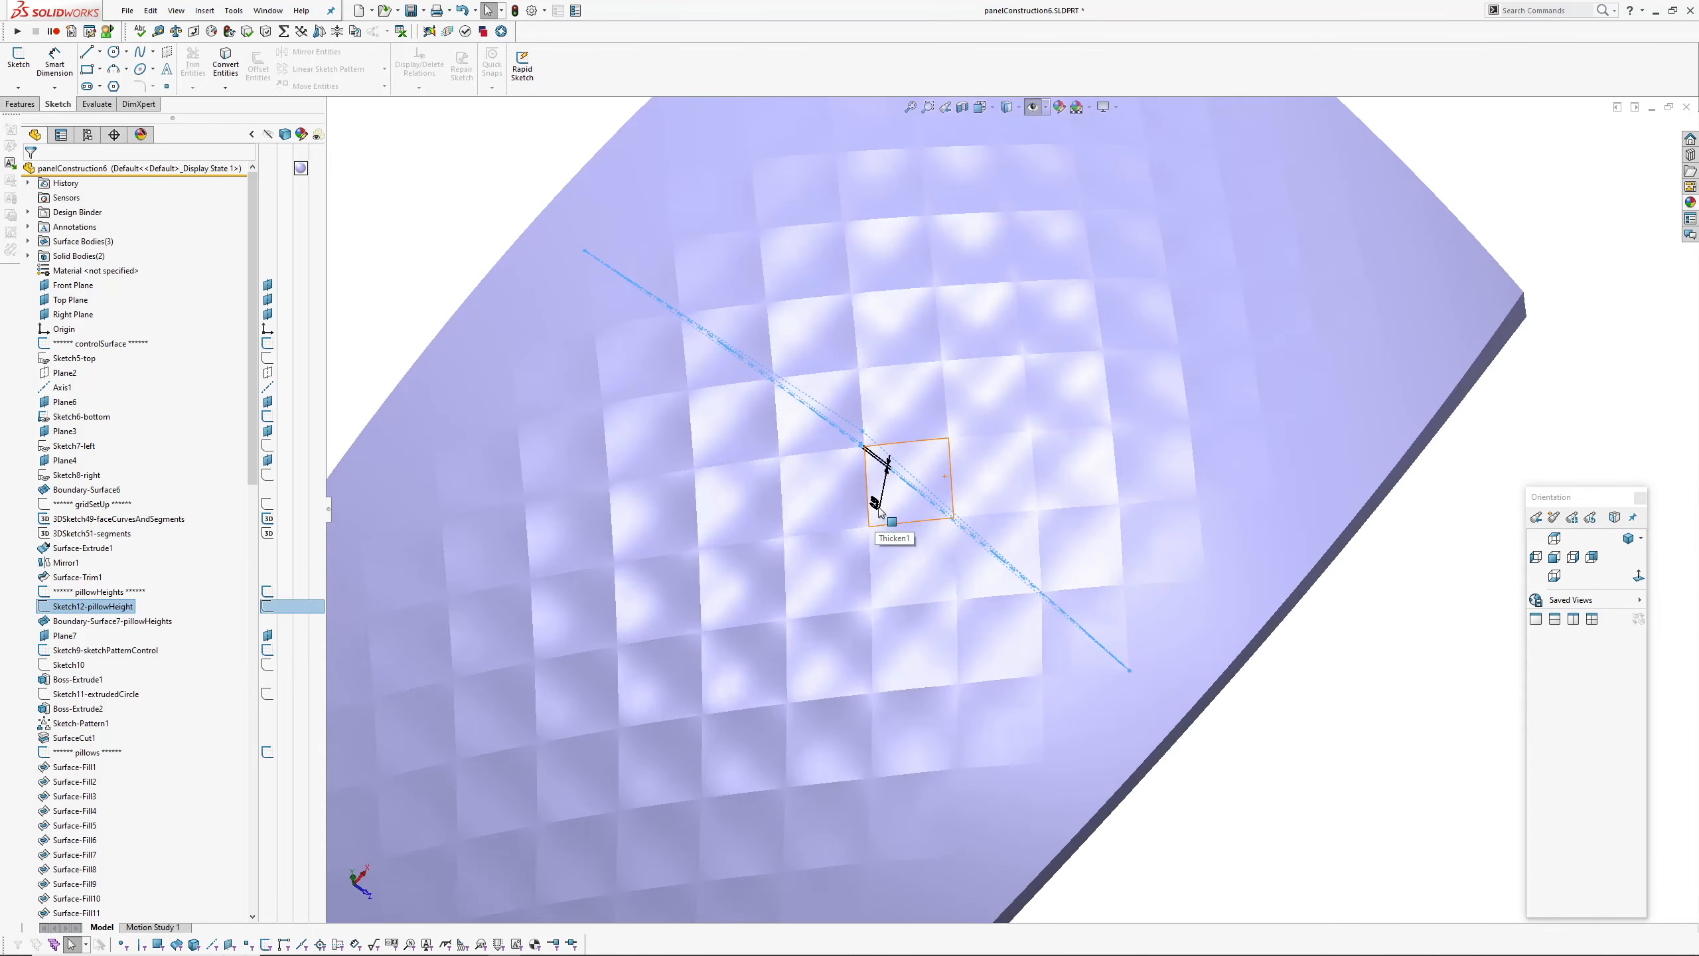
double_click(876, 504)
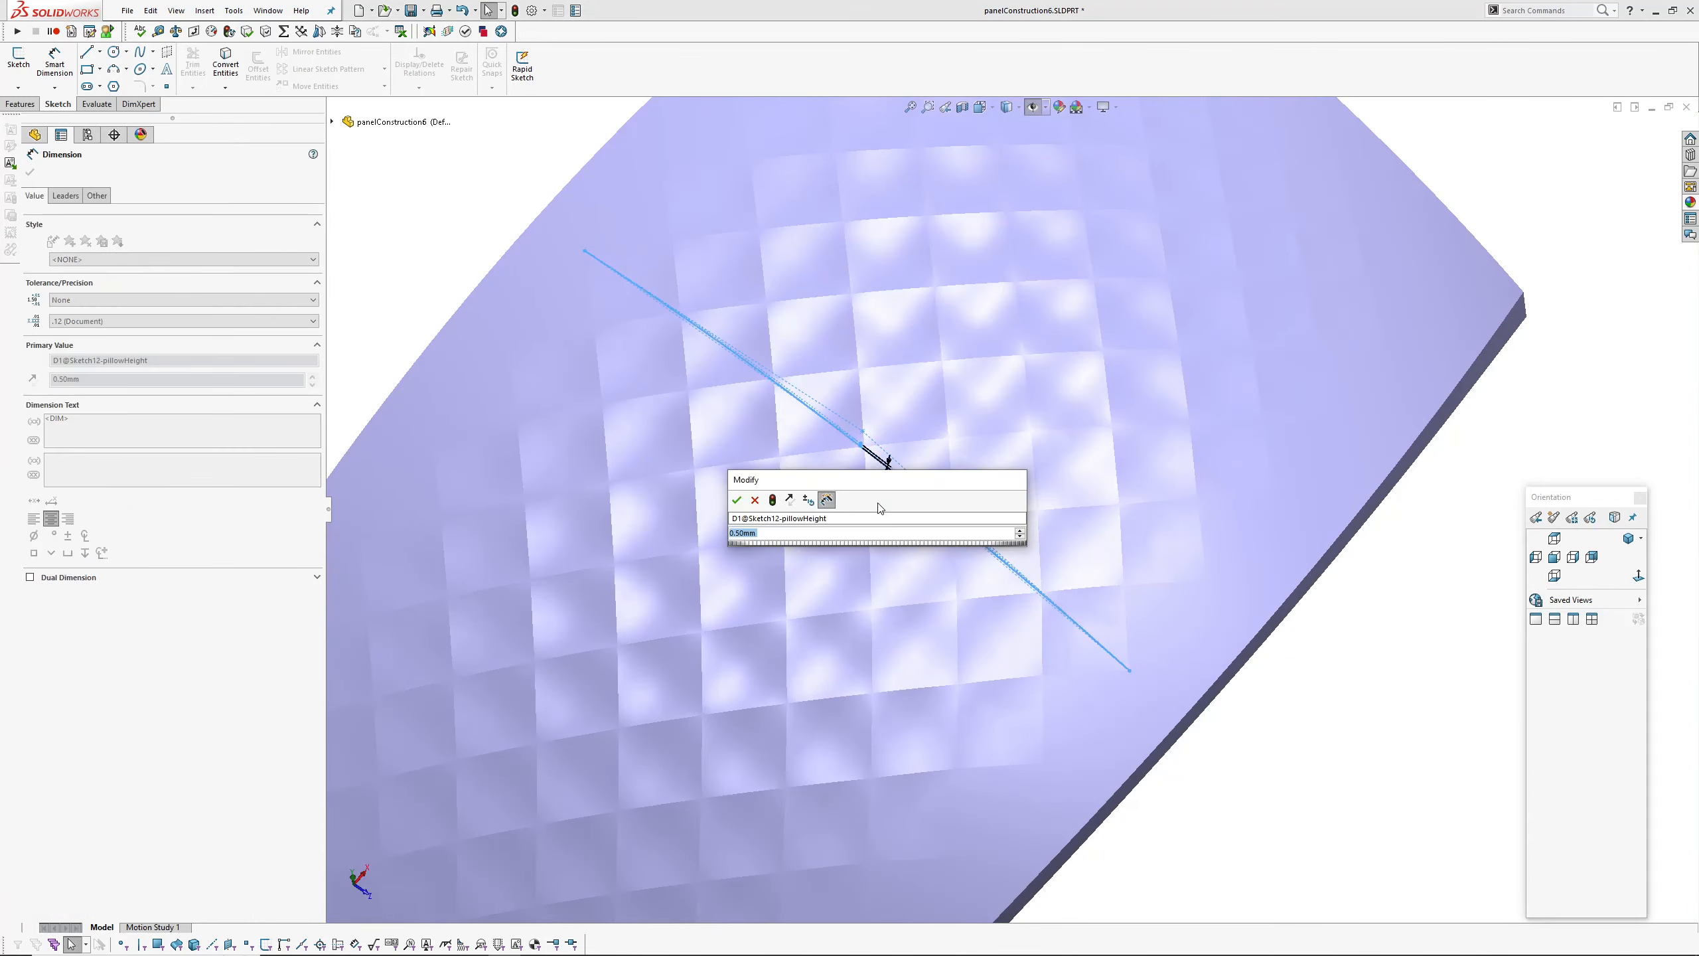
left_click(436, 235)
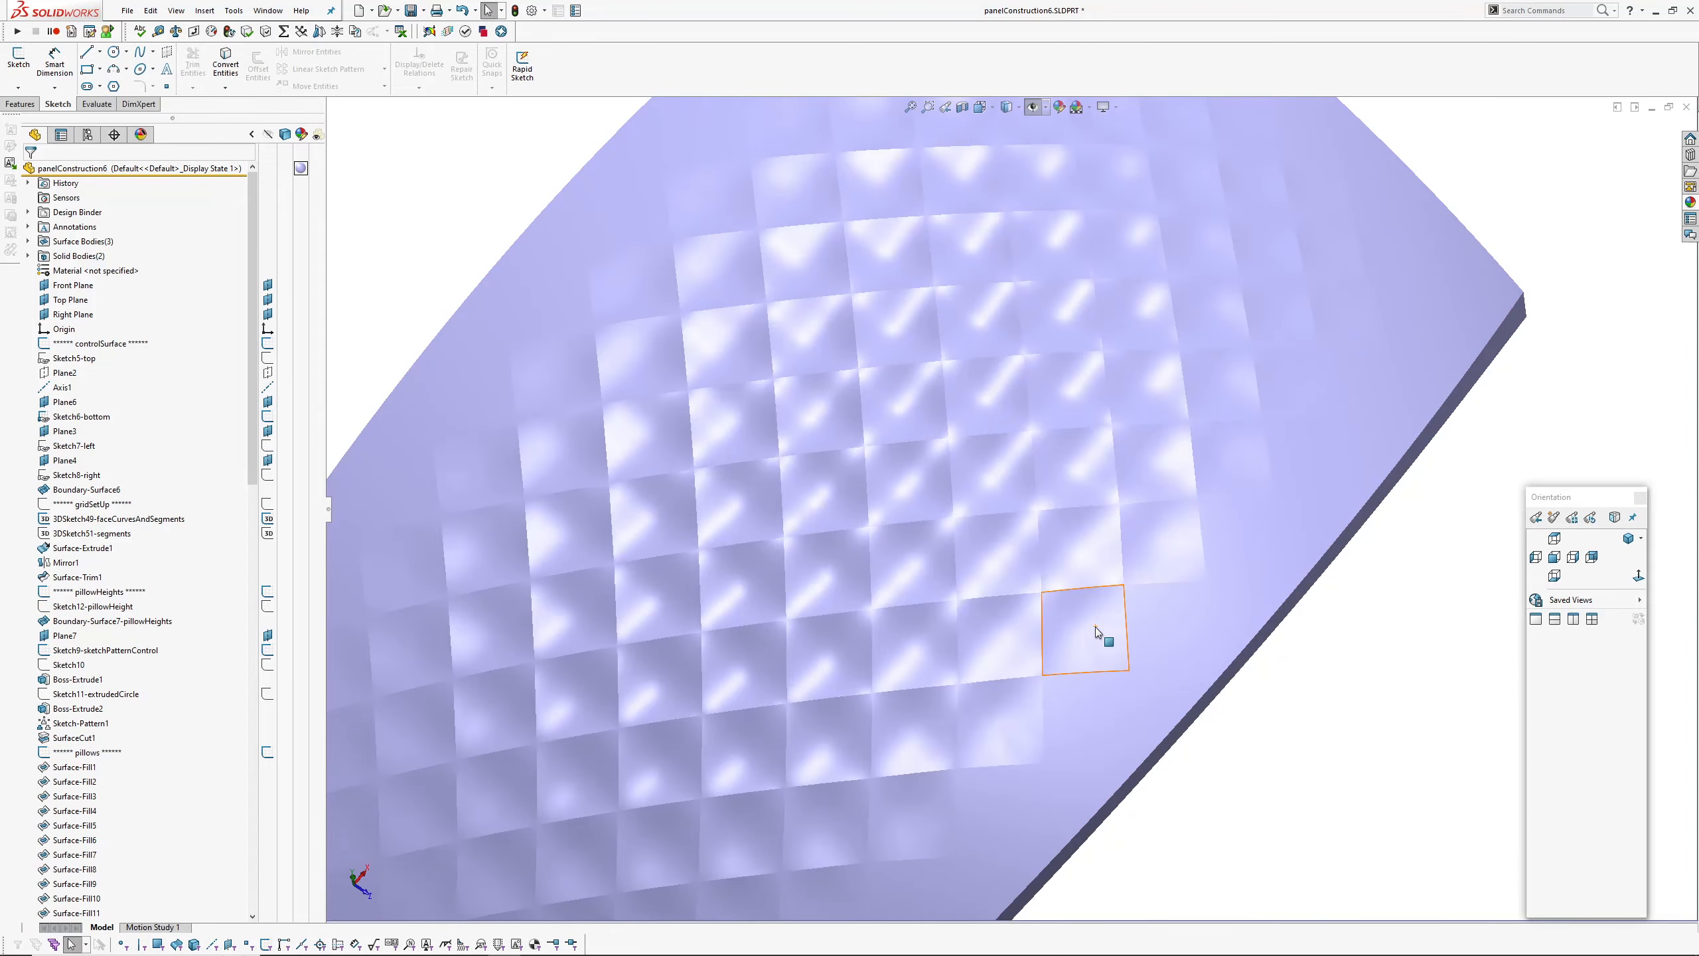
Inspect the effect of the new pillow height on the quilted surface, both up close and across the whole panel.
scroll(900, 502, "up", 2)
middle_click(893, 493)
middle_click_drag(893, 493, 976, 546)
scroll(942, 553, "down", 3)
middle_click(960, 488)
middle_click_drag(961, 488, 1001, 289)
middle_click_drag(934, 494, 940, 452)
scroll(925, 456, "down", 5)
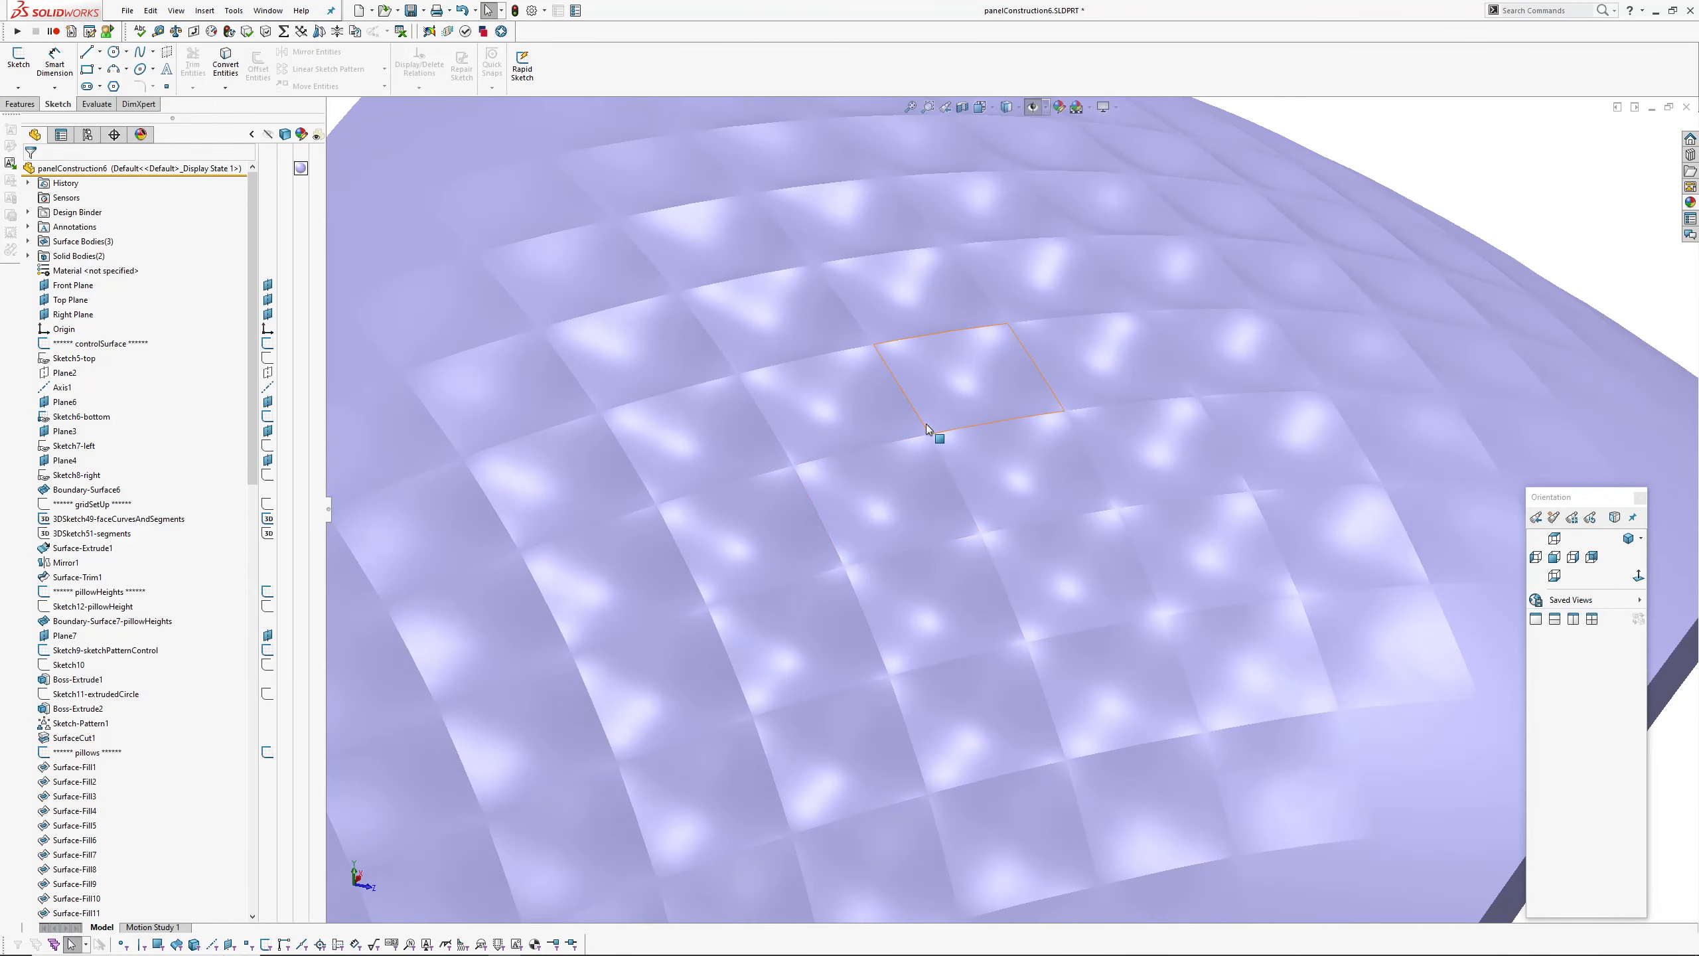
middle_click_drag(868, 330, 1020, 425)
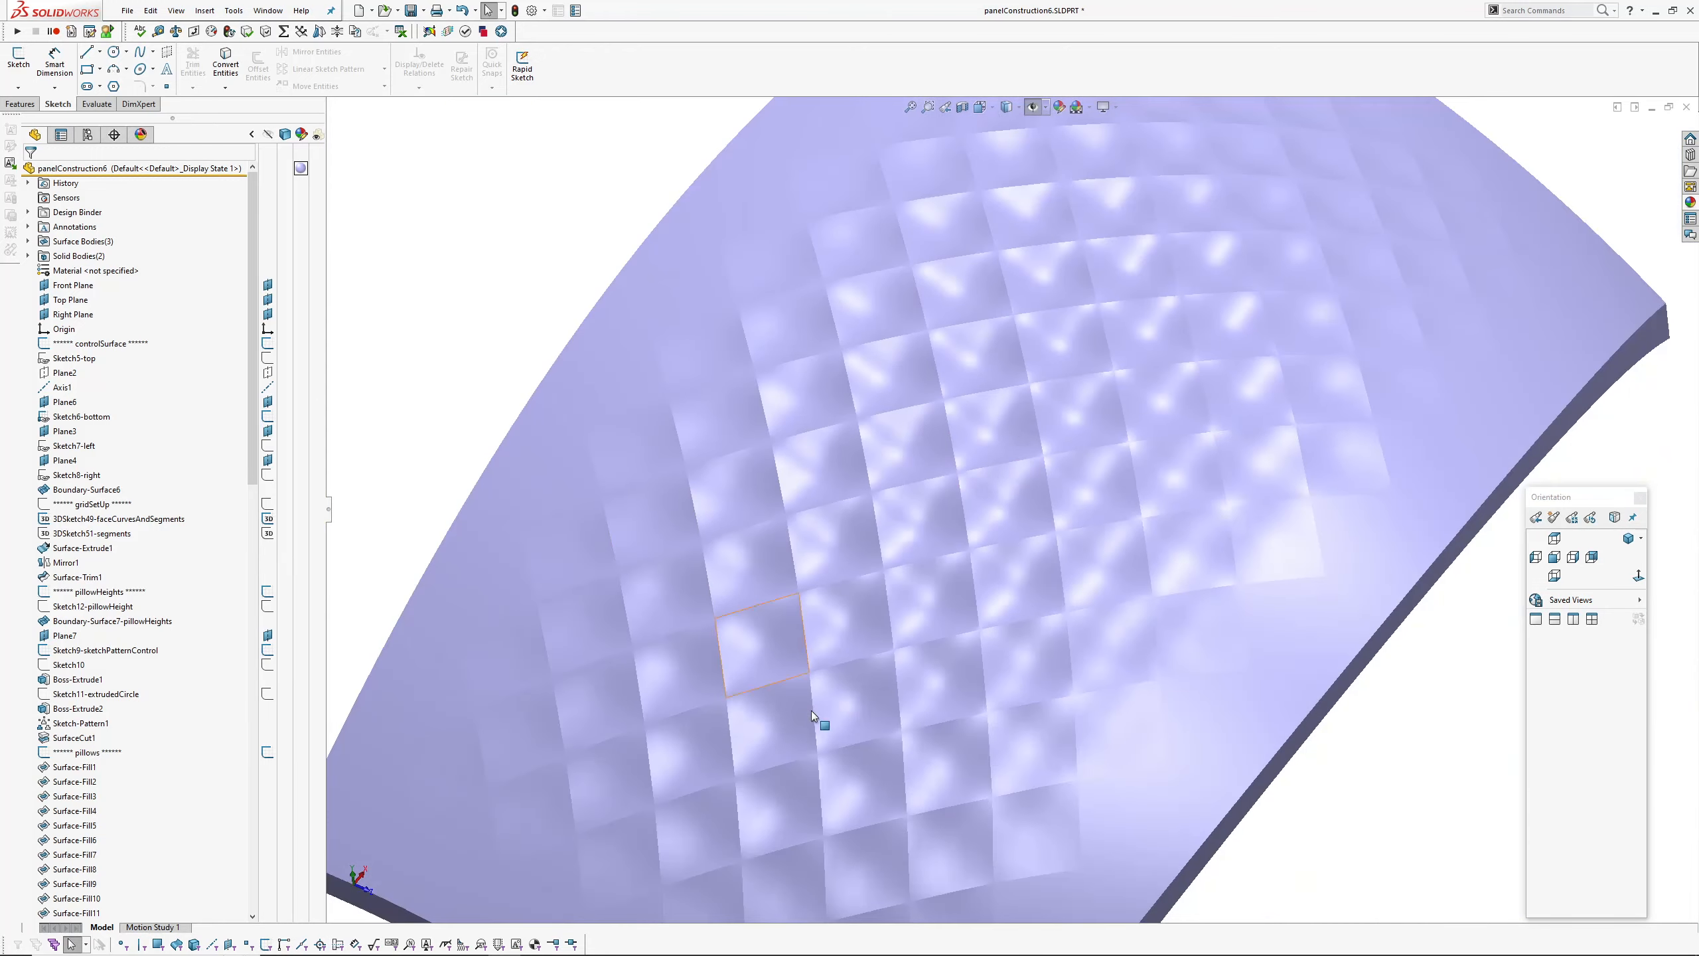
scroll(1020, 543, "up", 2)
middle_click_drag(1131, 571, 867, 393)
scroll(1079, 512, "down", 2)
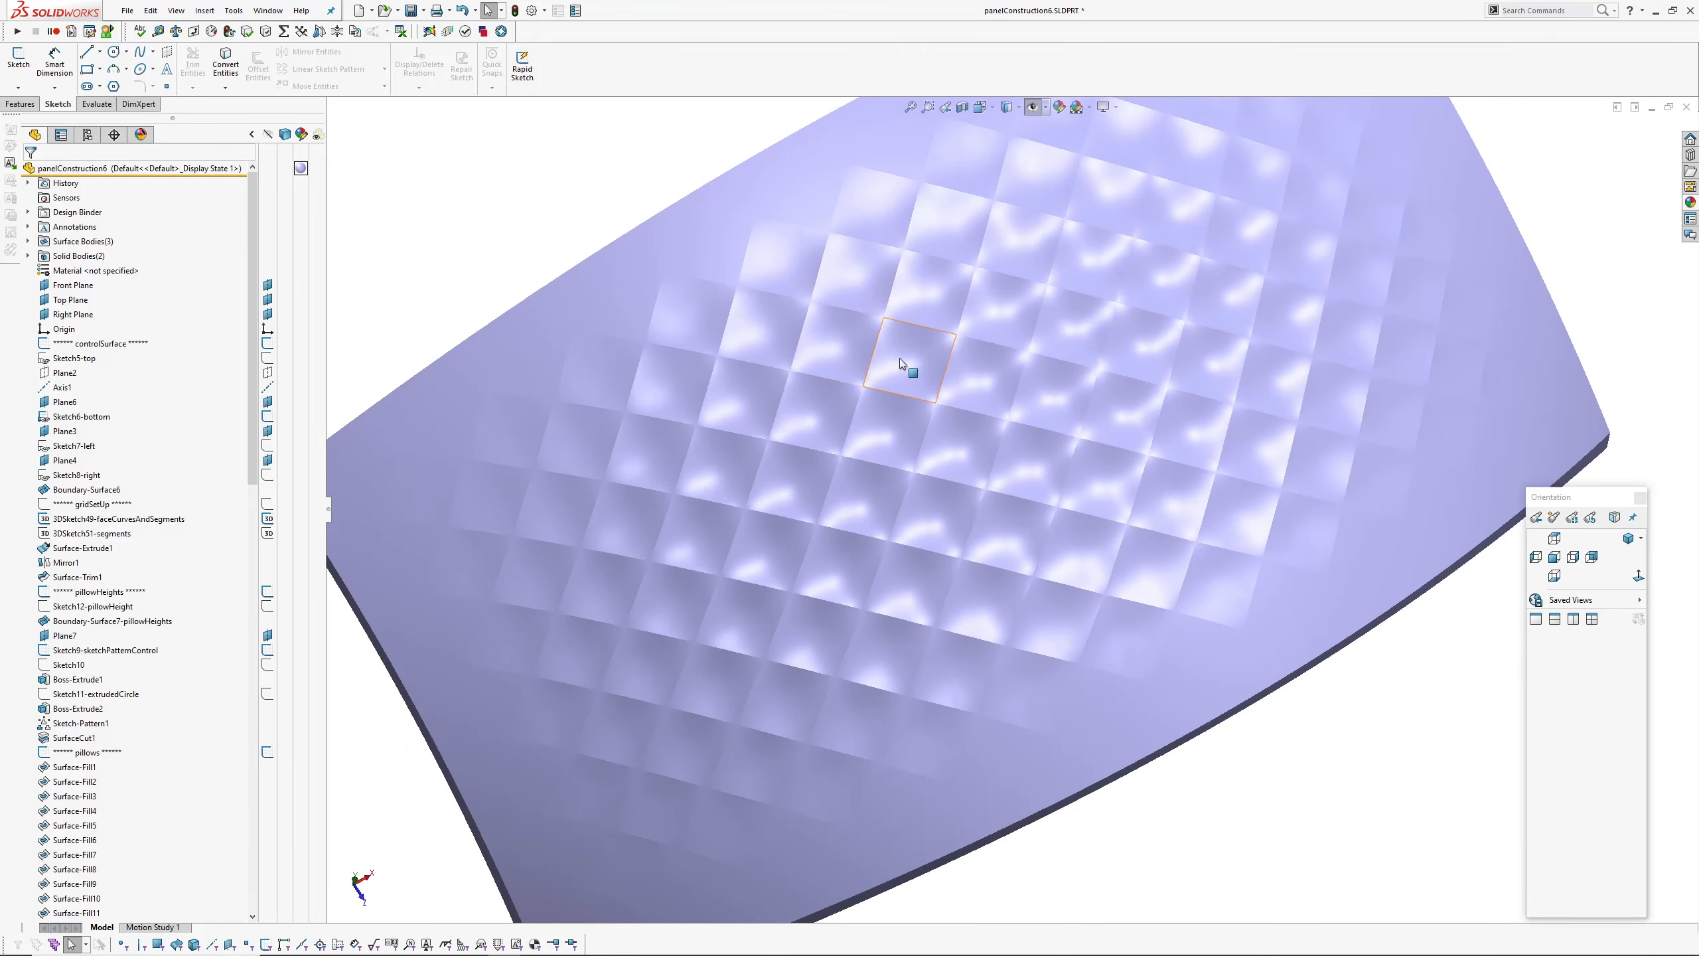
middle_click_drag(956, 364, 978, 469)
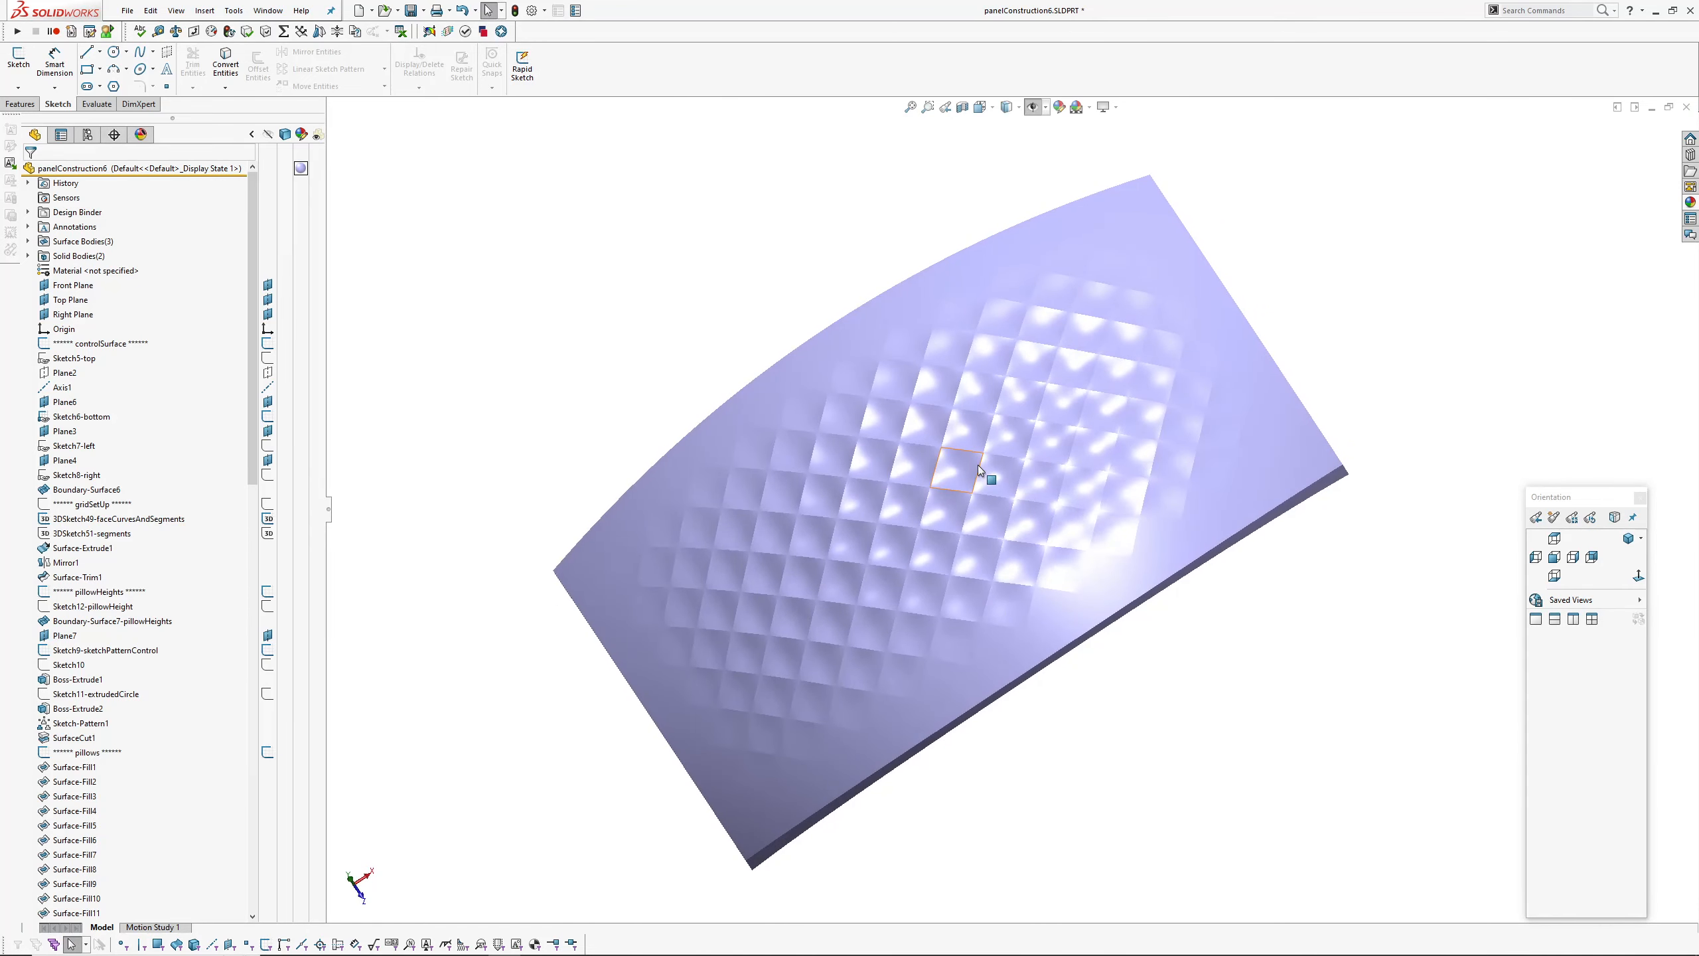
middle_click_drag(974, 595, 1053, 604)
scroll(1083, 644, "down", 1)
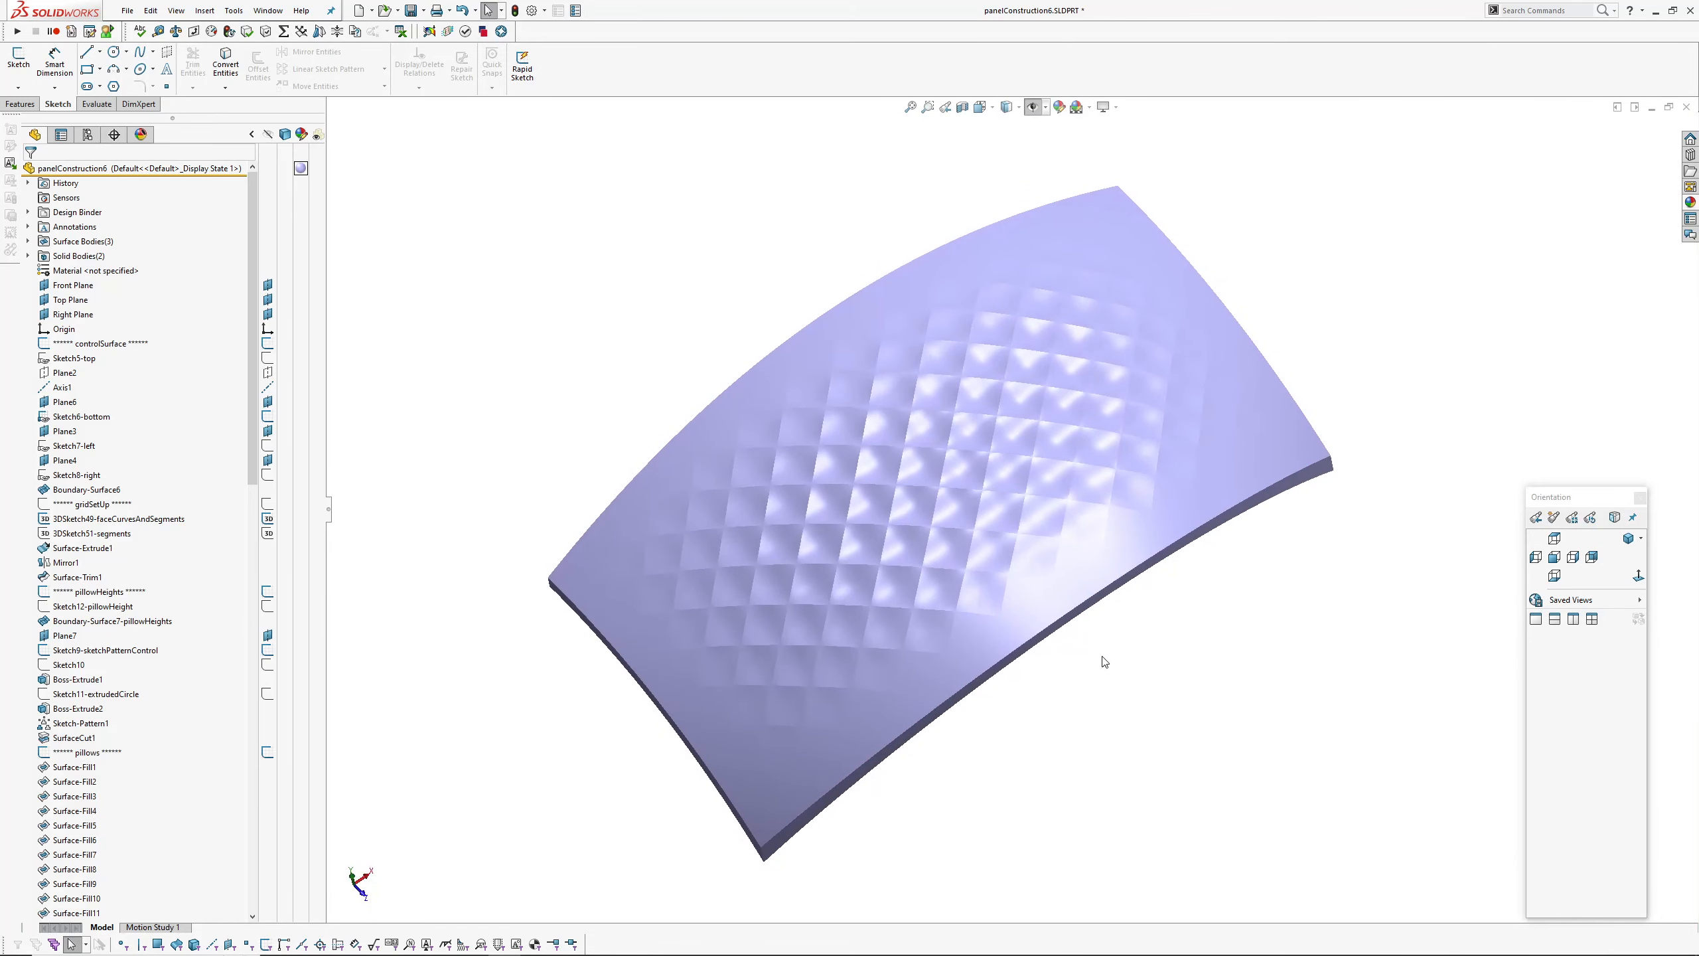